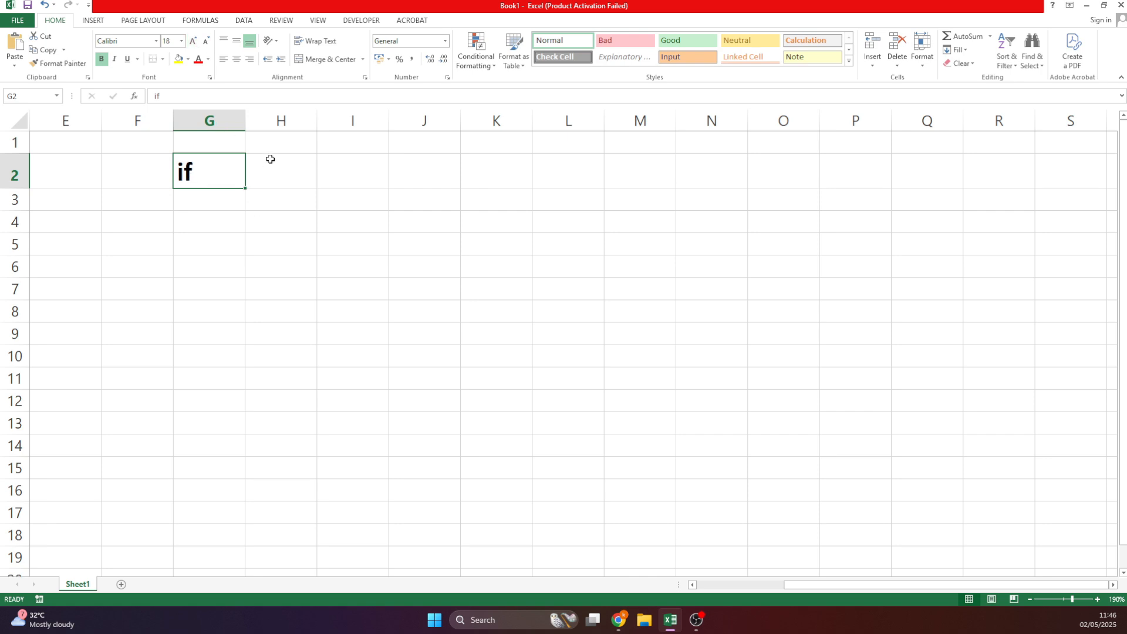
# Enter the sample IF values 500, > and red across G4:I4.
pyautogui.click(270, 160)
pyautogui.click(229, 198)
pyautogui.click(227, 169)
pyautogui.click(228, 219)
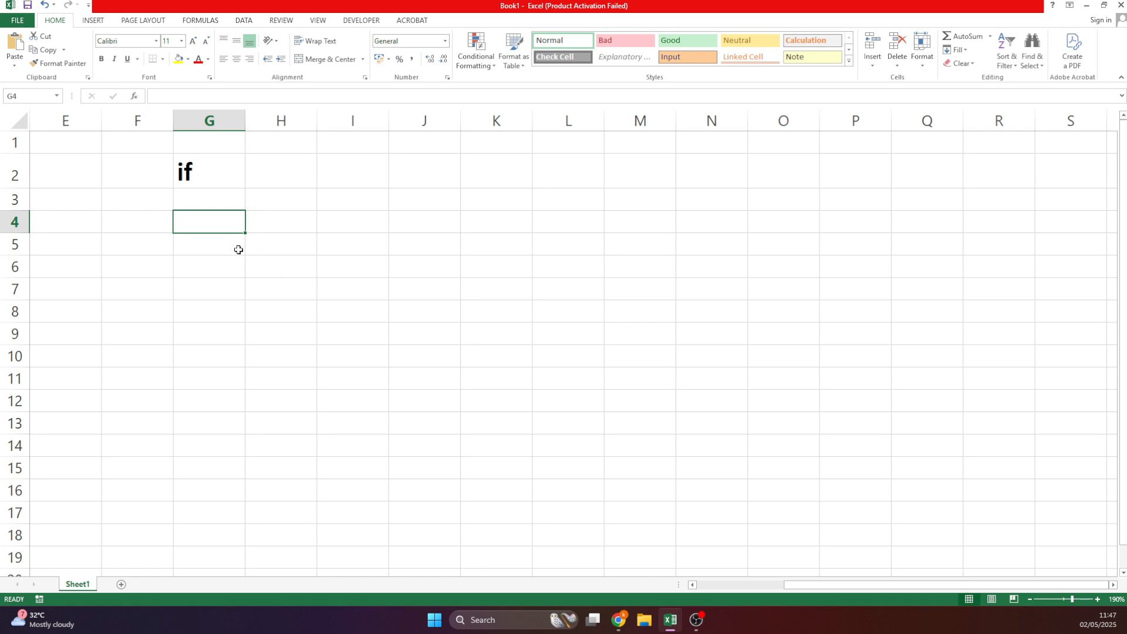
pyautogui.write('500')
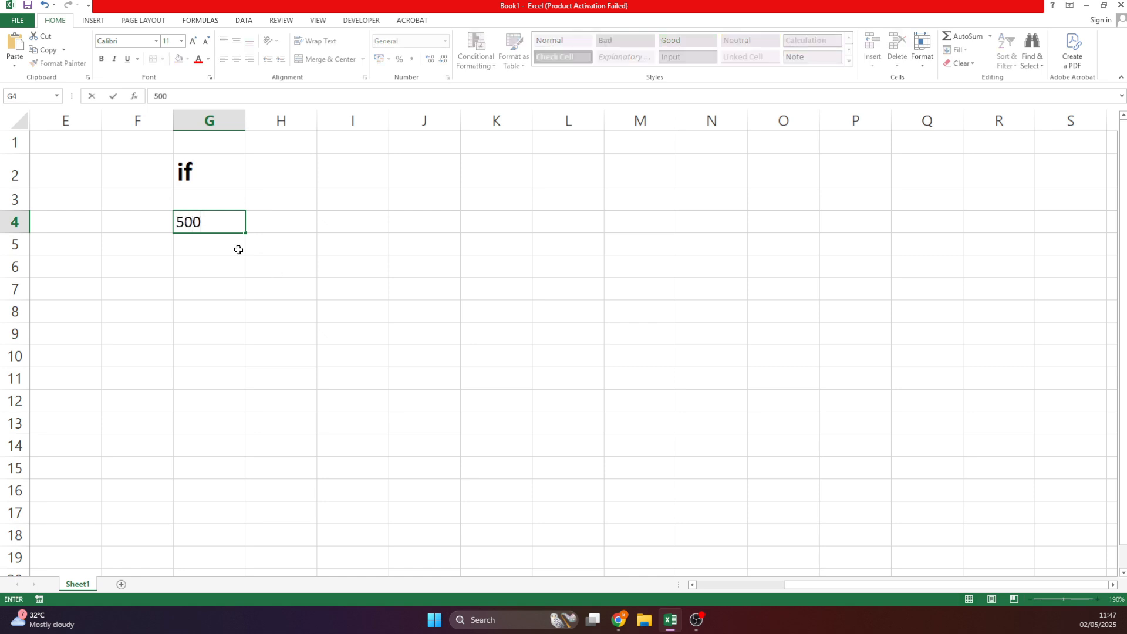
pyautogui.press('Tab')
pyautogui.write('>')
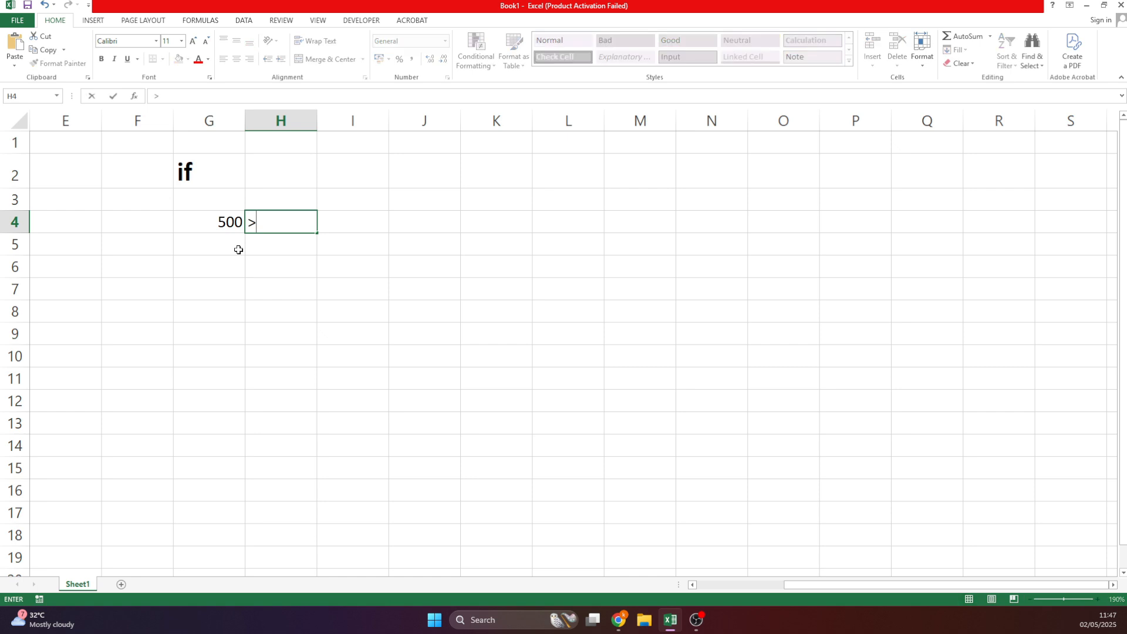
pyautogui.press('Return')
pyautogui.press('Up')
pyautogui.press('Right')
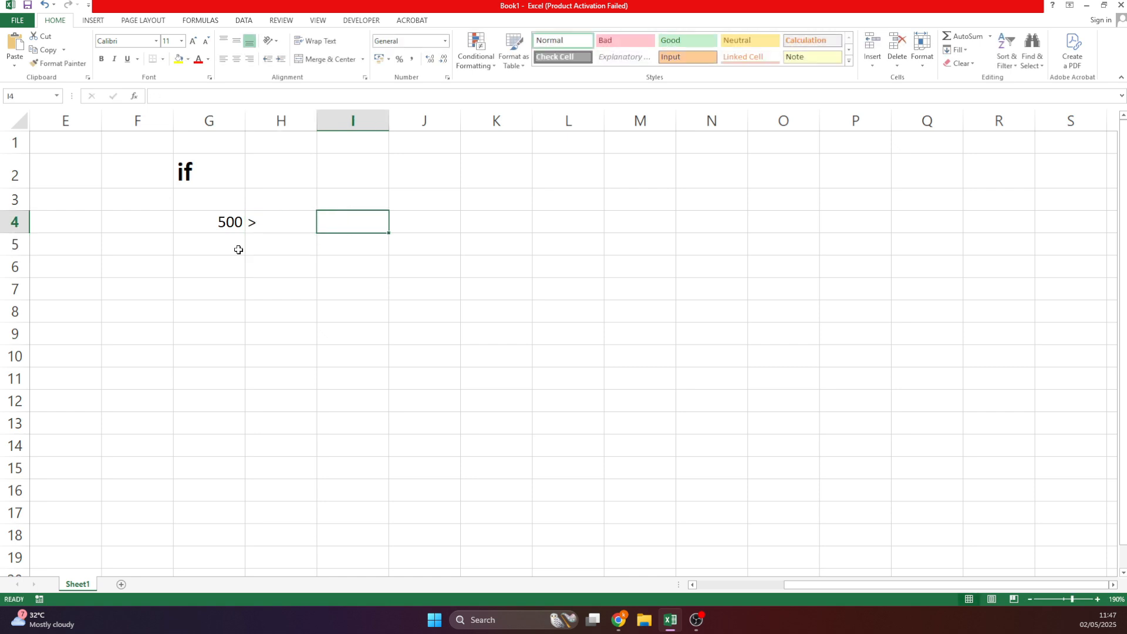
pyautogui.write('red')
pyautogui.press('Return')
# Change the G4 sample value to 300 and select the practice area F1:J7.
pyautogui.press('Left')
pyautogui.press('Left')
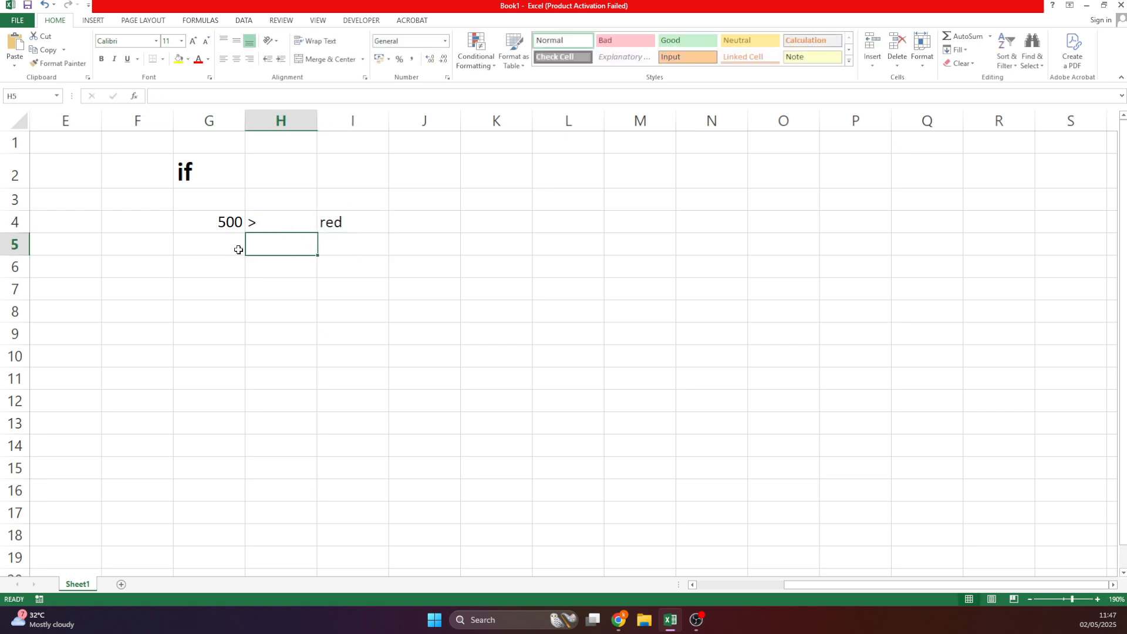
pyautogui.press('Up')
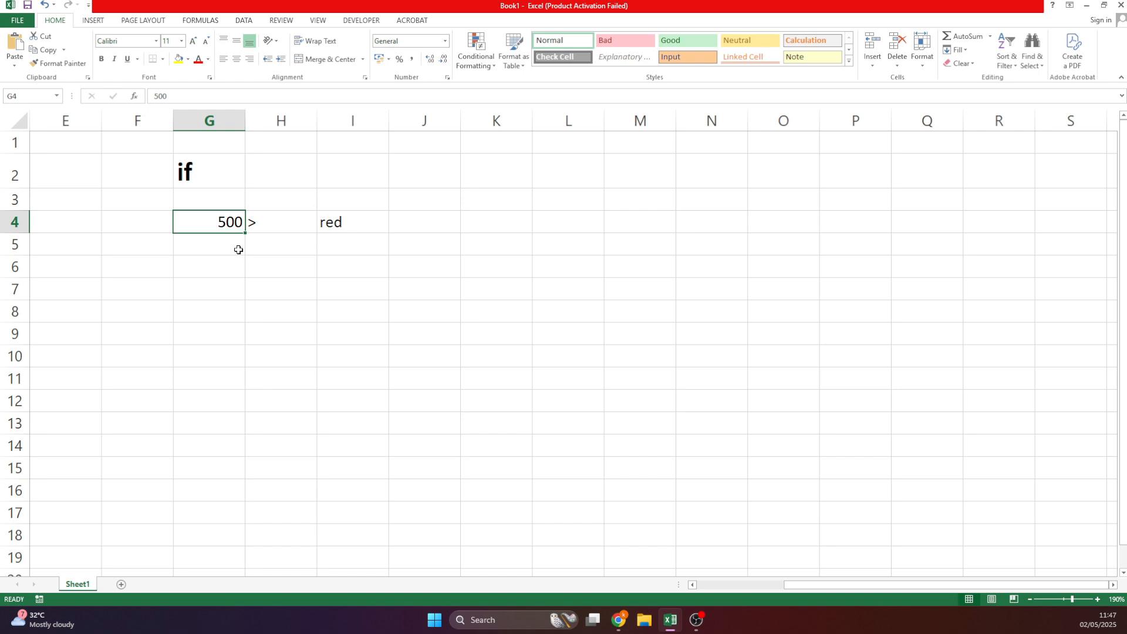
pyautogui.press('Right')
pyautogui.press('Right')
pyautogui.press('Left')
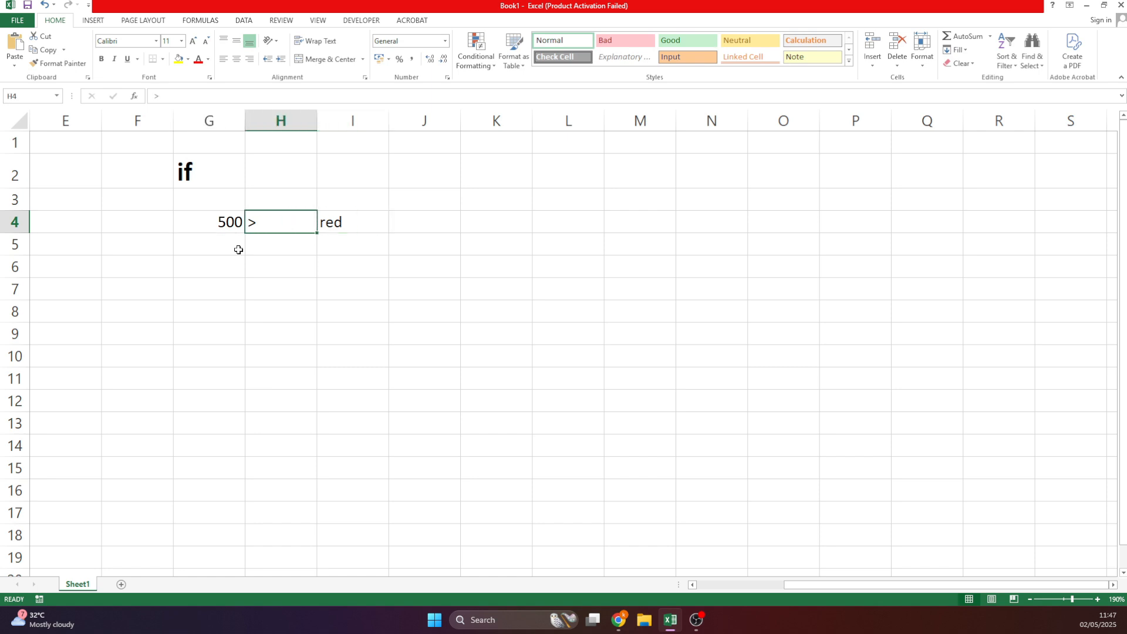
pyautogui.press('Left')
pyautogui.write('3')
pyautogui.press('Return')
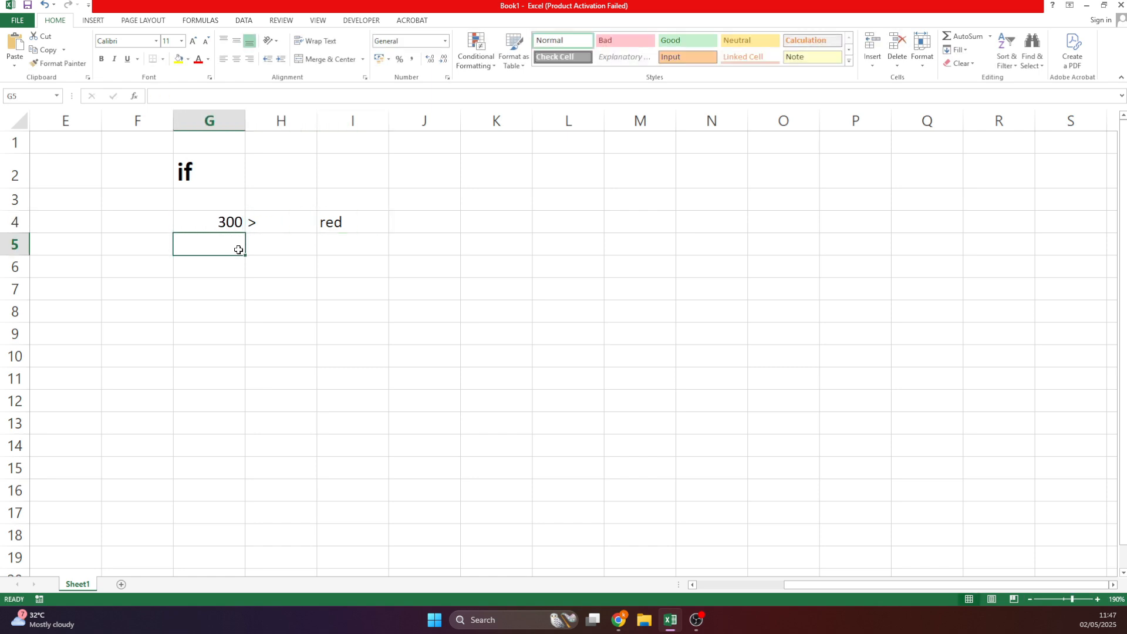
pyautogui.press('Up')
pyautogui.press('Right')
pyautogui.press('Left')
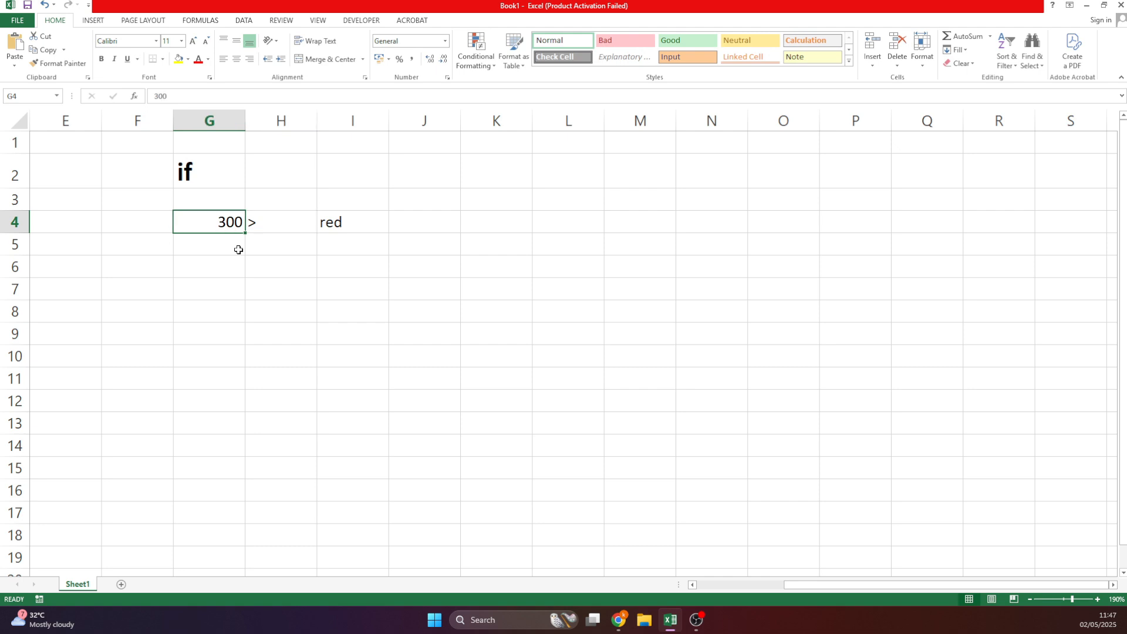
pyautogui.moveTo(400, 287)
pyautogui.mouseDown()
pyautogui.moveTo(257, 244)
pyautogui.moveTo(143, 160)
pyautogui.mouseUp()
# Delete the practice cells, restore row 2 to normal height and zoom the sheet to 250%.
pyautogui.press('Delete')
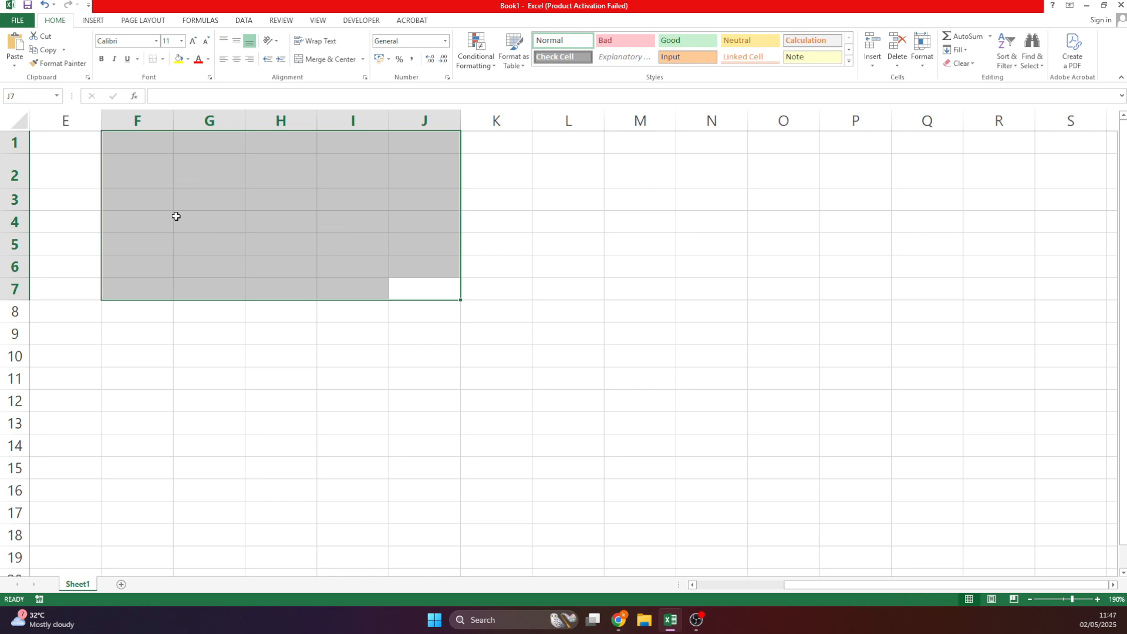
pyautogui.click(183, 171)
pyautogui.click(278, 212)
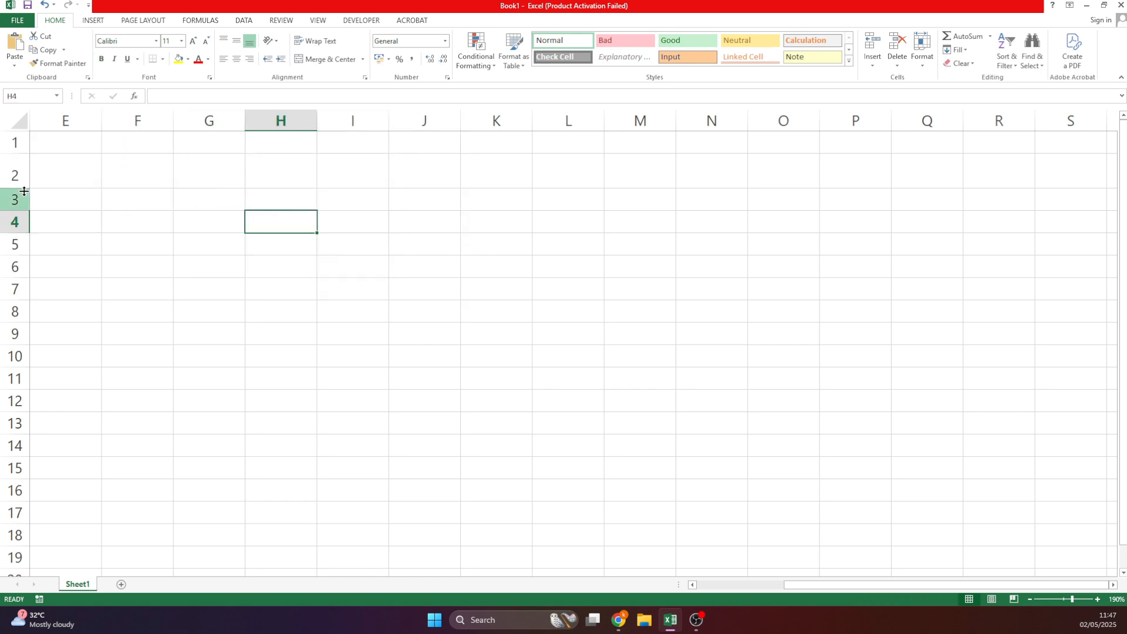
pyautogui.moveTo(28, 187); pyautogui.dragTo(28, 175)
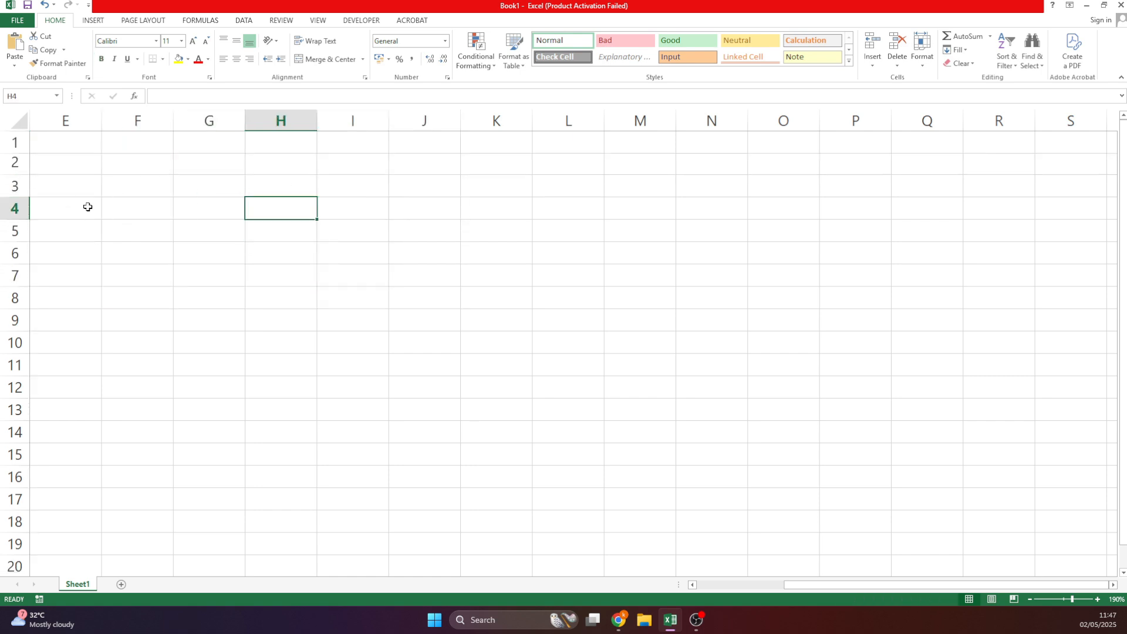
pyautogui.click(118, 213)
pyautogui.click(1078, 599)
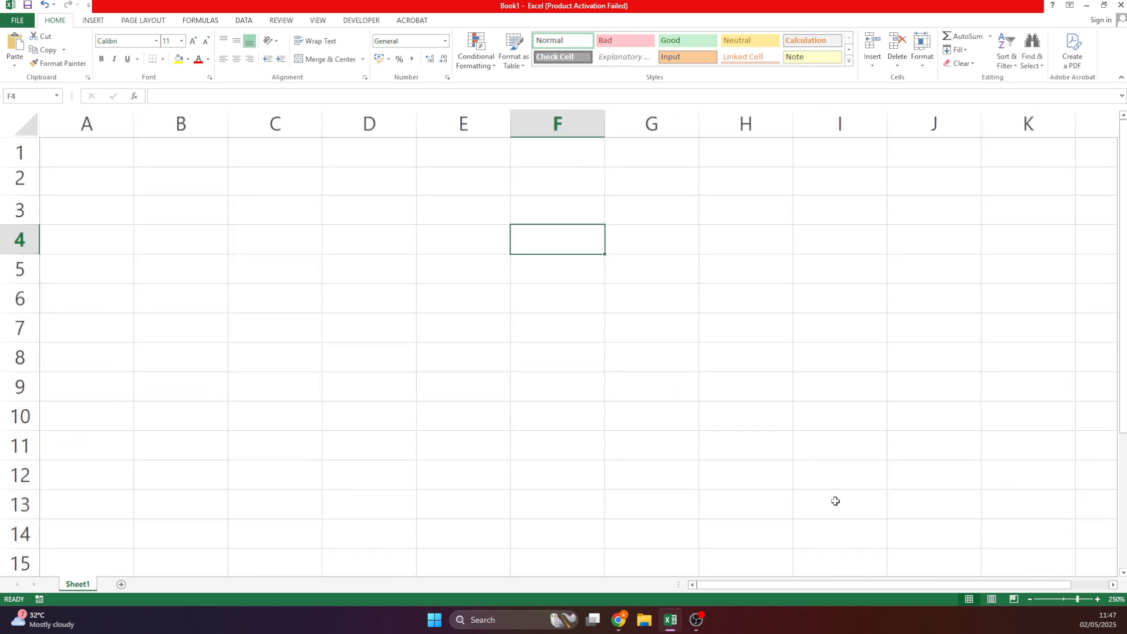
pyautogui.click(94, 154)
# Type the headers Roll No, Name, Hindi and English in A2:D2.
pyautogui.click(100, 181)
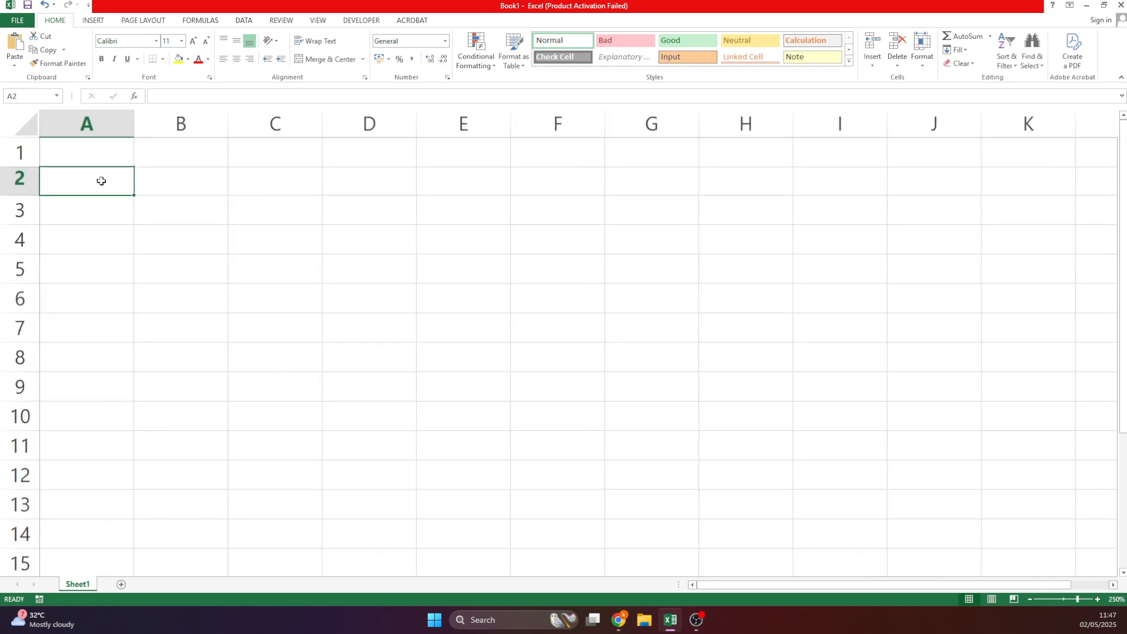
pyautogui.write('Roll No')
pyautogui.click(181, 186)
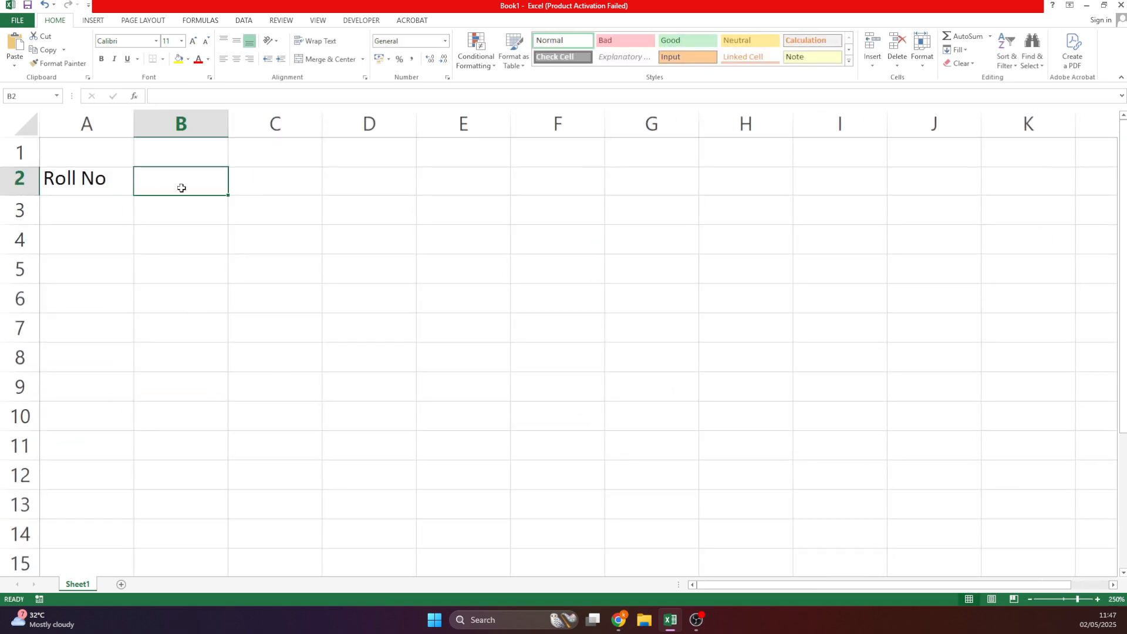
pyautogui.write('Name')
pyautogui.press('Return')
pyautogui.press('Up')
pyautogui.press('Right')
pyautogui.write('Hindi')
pyautogui.press('Return')
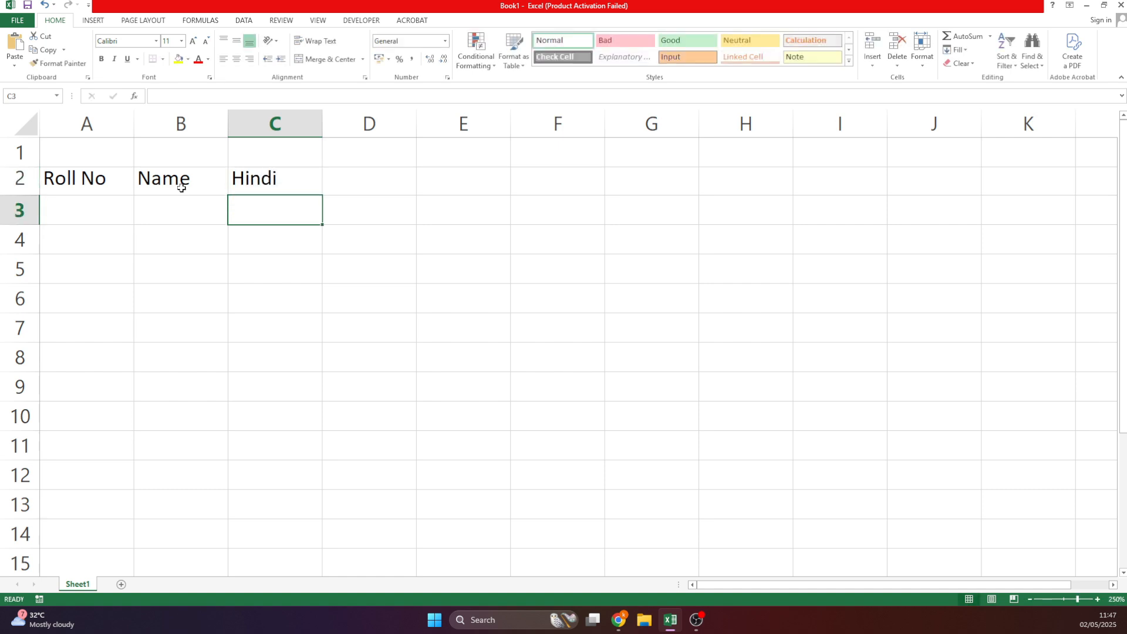
pyautogui.press('Up')
pyautogui.press('Right')
pyautogui.write('English')
pyautogui.press('Return')
# Add Math, Science and Drawing headers in E2:G2, clearing Drawing's bold large formatting.
pyautogui.press('Up')
pyautogui.press('Right')
pyautogui.write('Math')
pyautogui.press('Right')
pyautogui.press('Right')
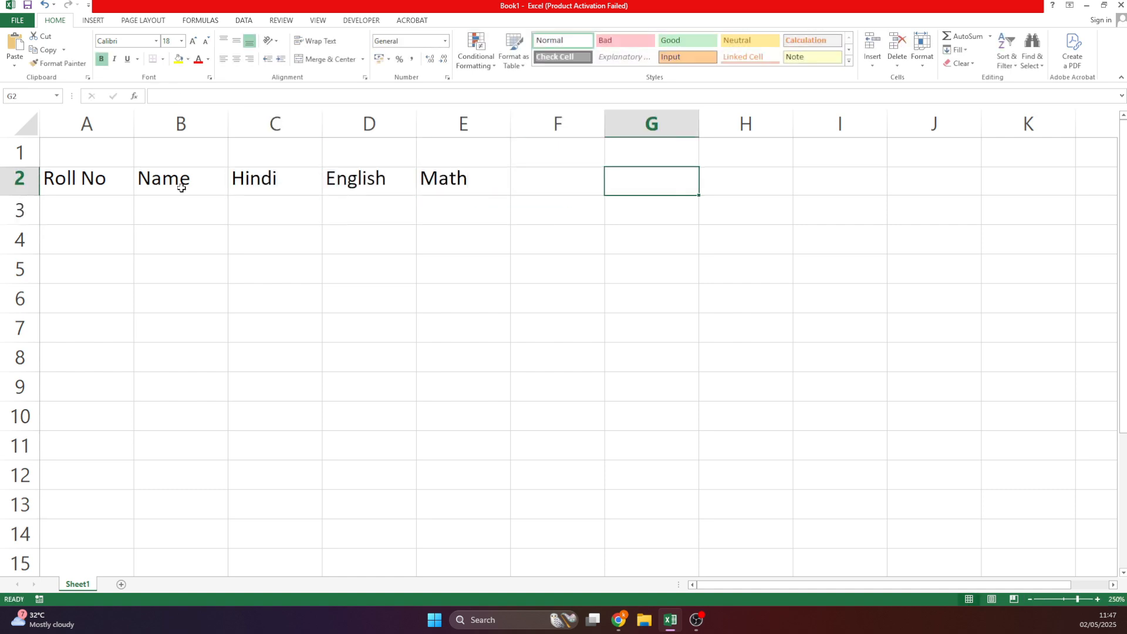
pyautogui.press('Left')
pyautogui.write('Science')
pyautogui.press('Tab')
pyautogui.write('Drawing')
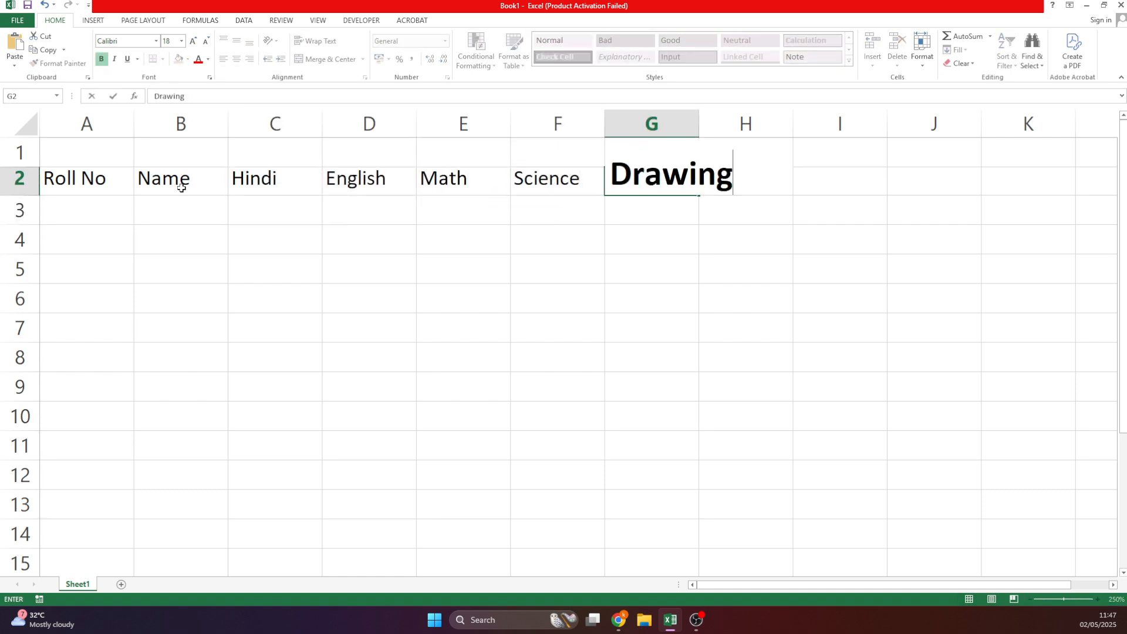
pyautogui.hotkey('ctrl', 'Return')
pyautogui.click(963, 63)
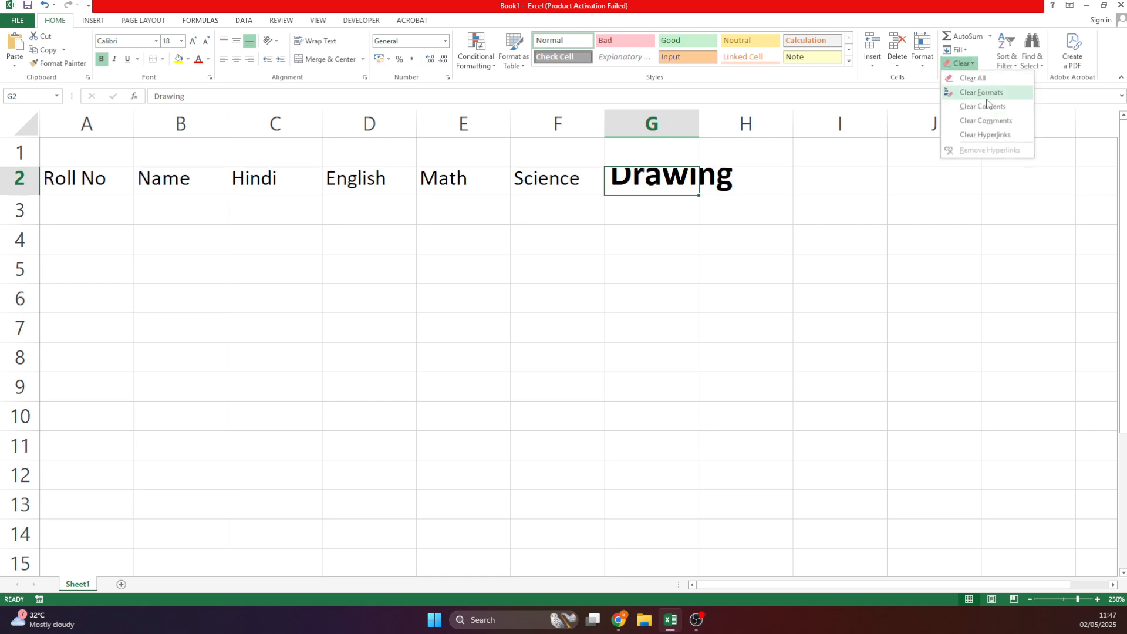
pyautogui.click(982, 93)
pyautogui.press('Right')
pyautogui.press('Right')
# Add Total and Percentage headers in H2:I2 and widen column I to fit.
pyautogui.click(750, 174)
pyautogui.write('f')
pyautogui.press('BackSpace')
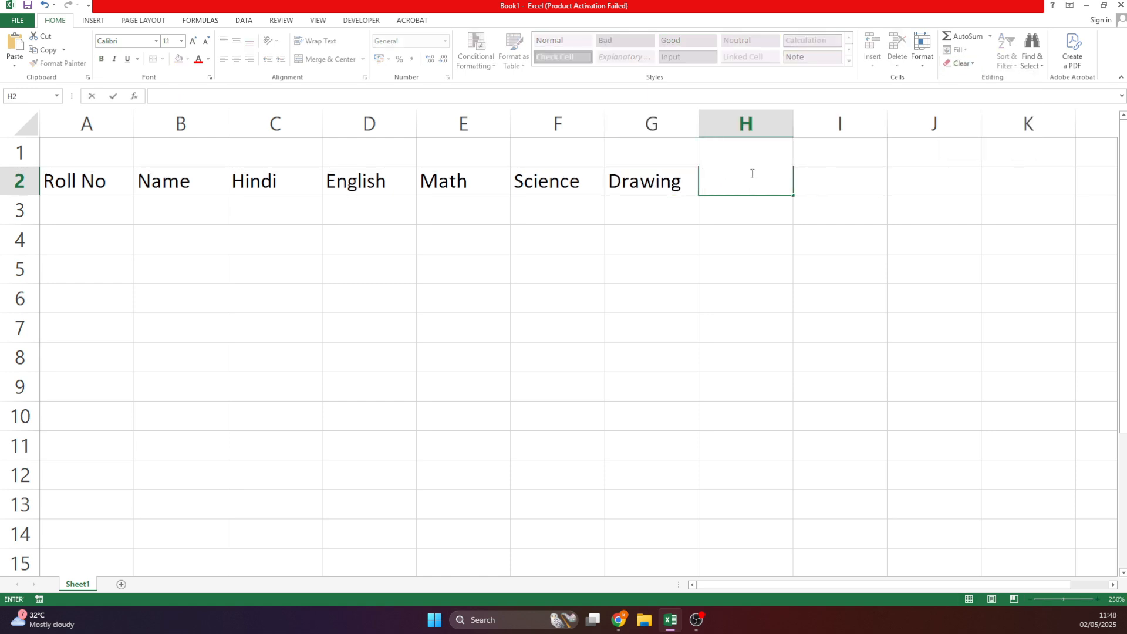
pyautogui.write('Total')
pyautogui.press('Tab')
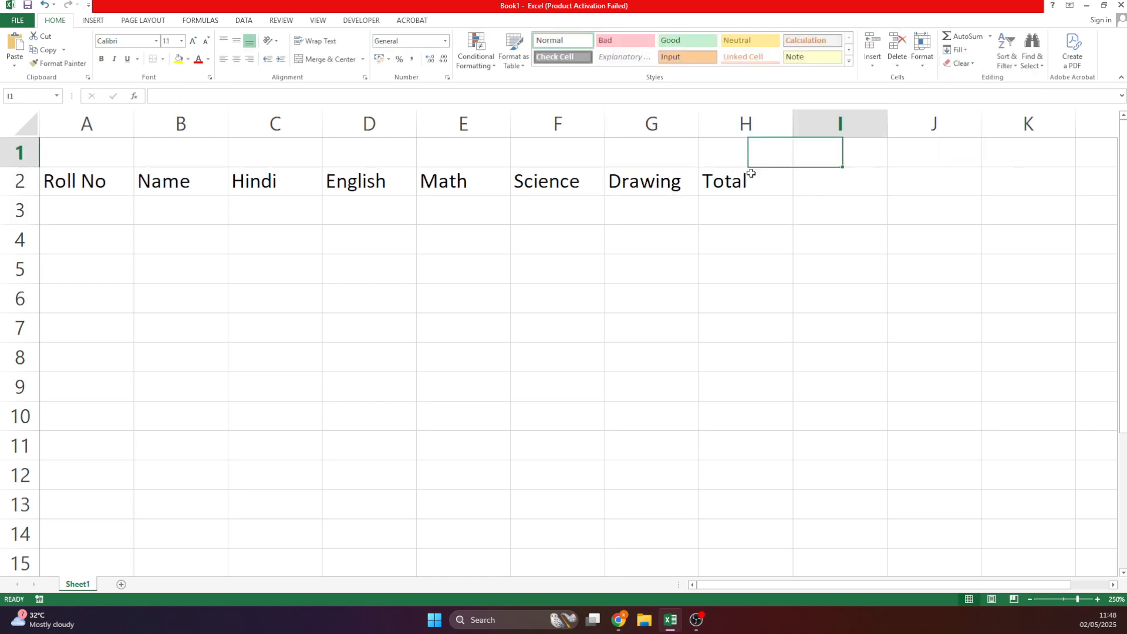
pyautogui.write('Percentage')
pyautogui.press('Return')
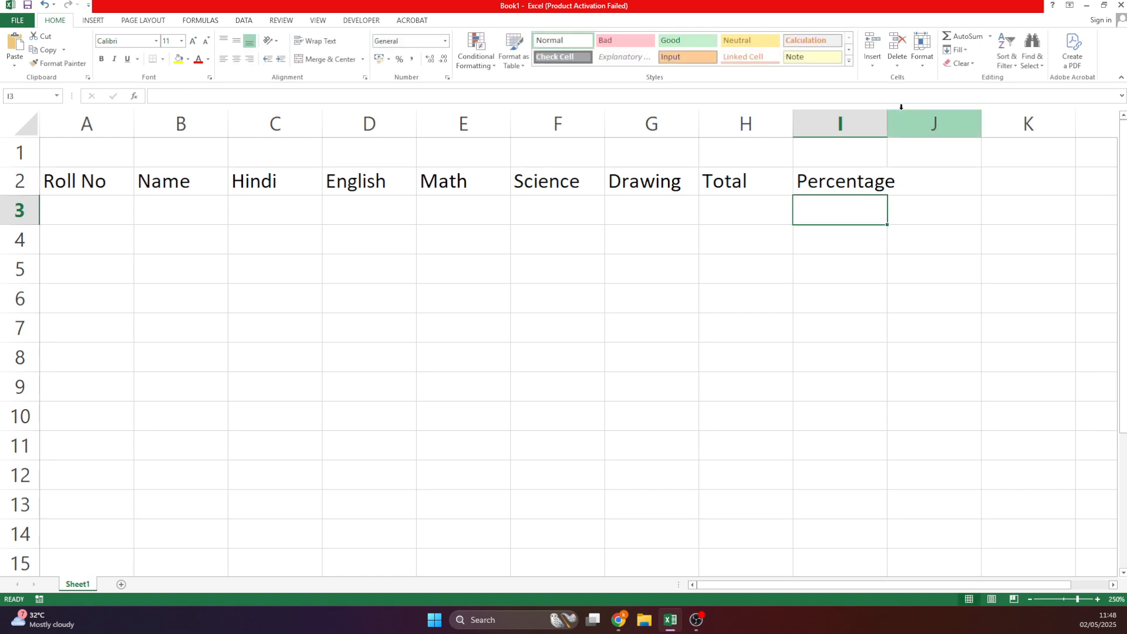
pyautogui.moveTo(887, 123); pyautogui.dragTo(904, 123)
# Enter roll numbers A101–A103 in A3:A5 and extend the series down to A110.
pyautogui.click(98, 201)
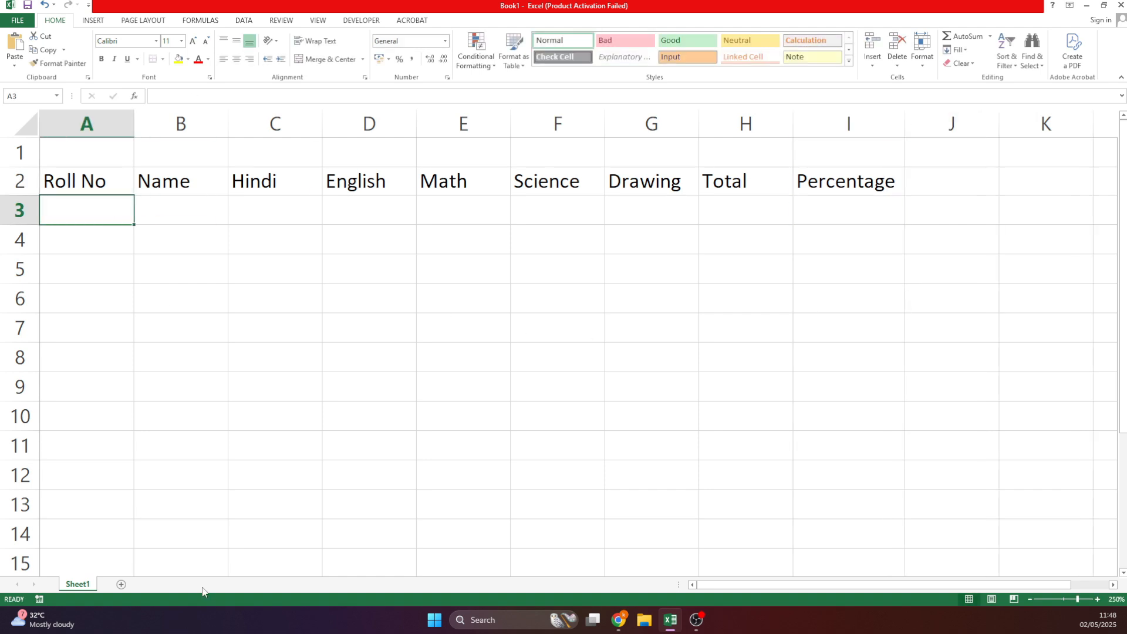
pyautogui.write('A101')
pyautogui.press('Return')
pyautogui.write('A102')
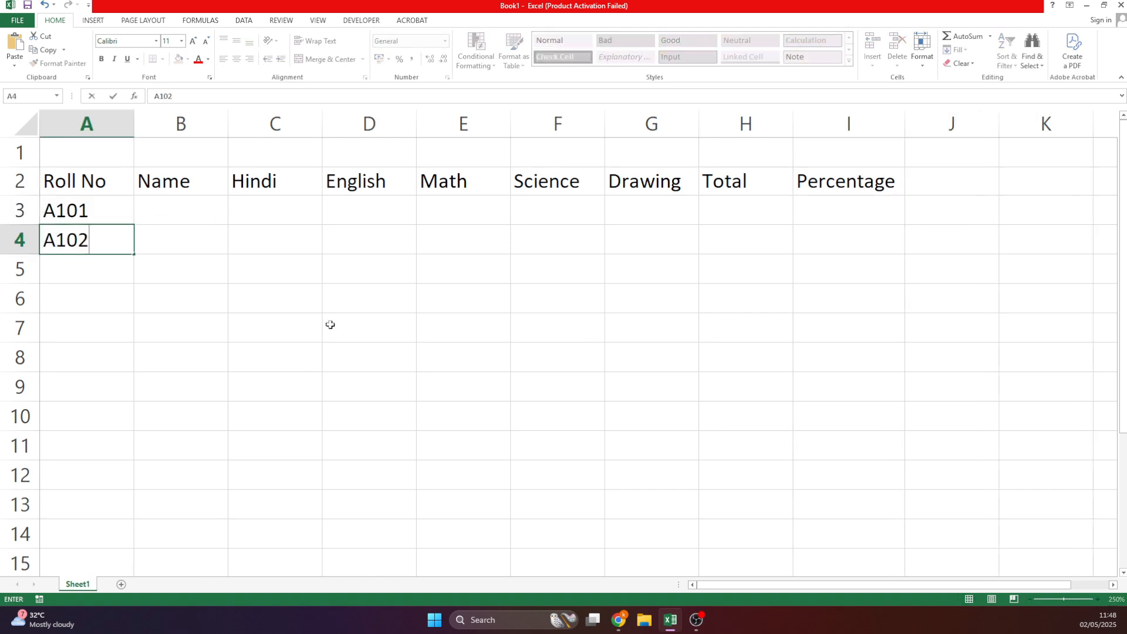
pyautogui.press('Return')
pyautogui.write('A')
pyautogui.press('BackSpace')
pyautogui.write('0')
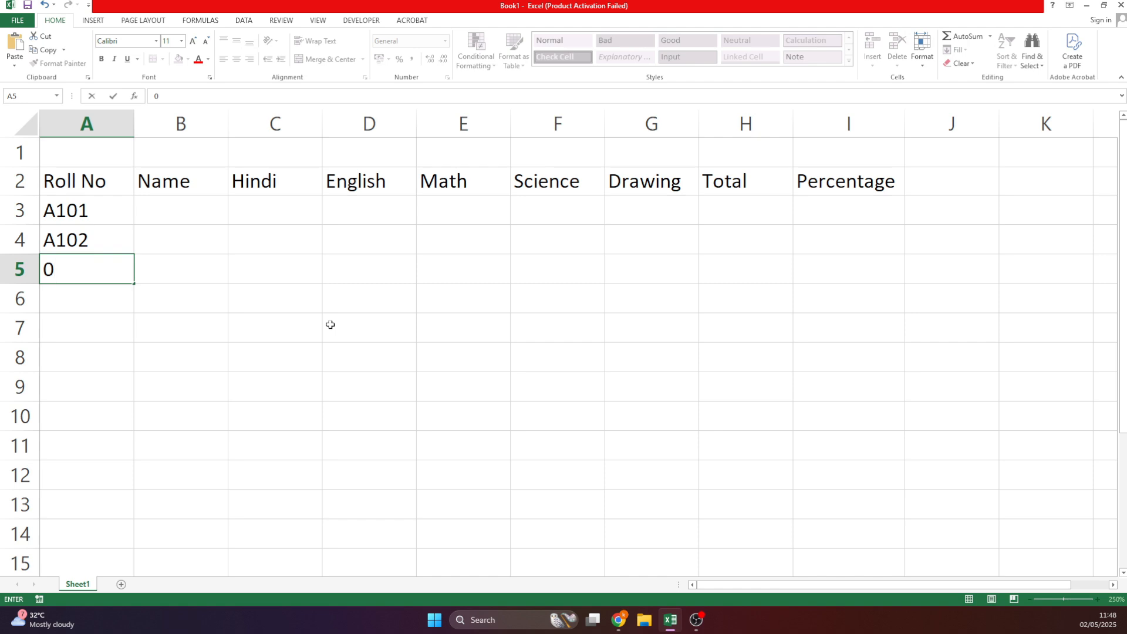
pyautogui.press('BackSpace')
pyautogui.write('A103')
pyautogui.press('Return')
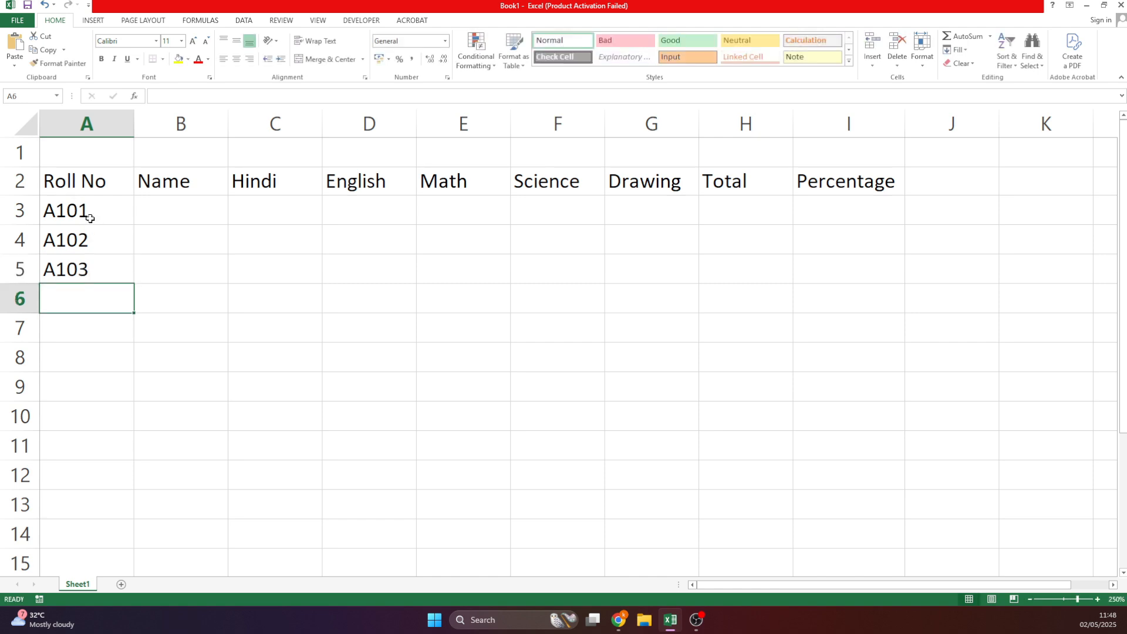
pyautogui.moveTo(89, 218); pyautogui.dragTo(117, 418)
# Type each student's name down the Name column starting at B3.
pyautogui.click(211, 212)
pyautogui.write('shyam')
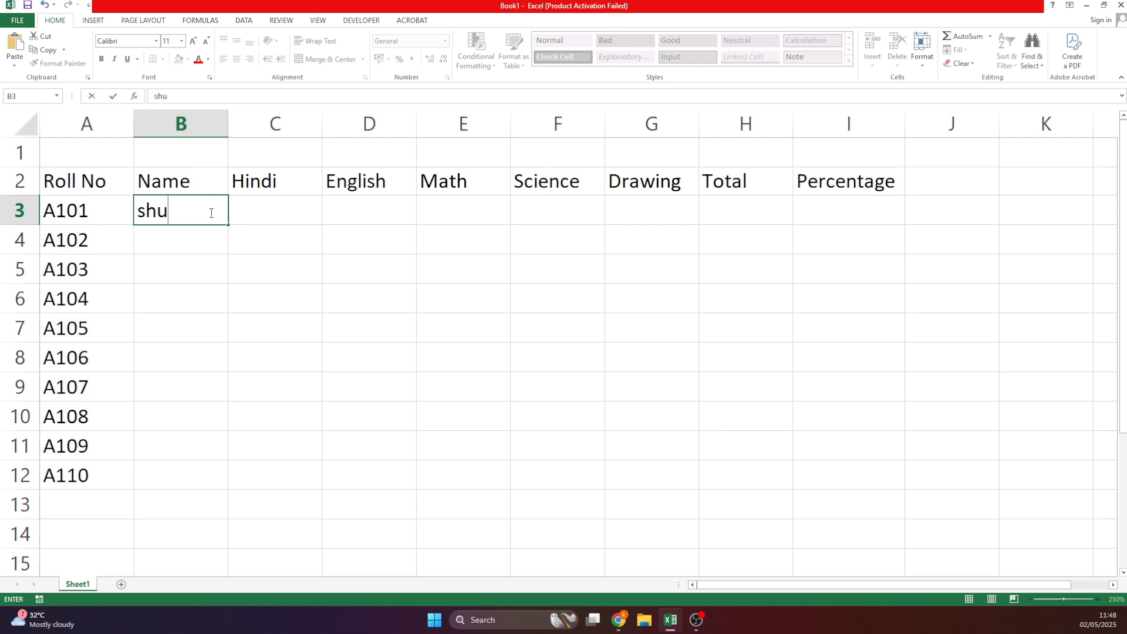
pyautogui.press('Return')
pyautogui.write('sonu')
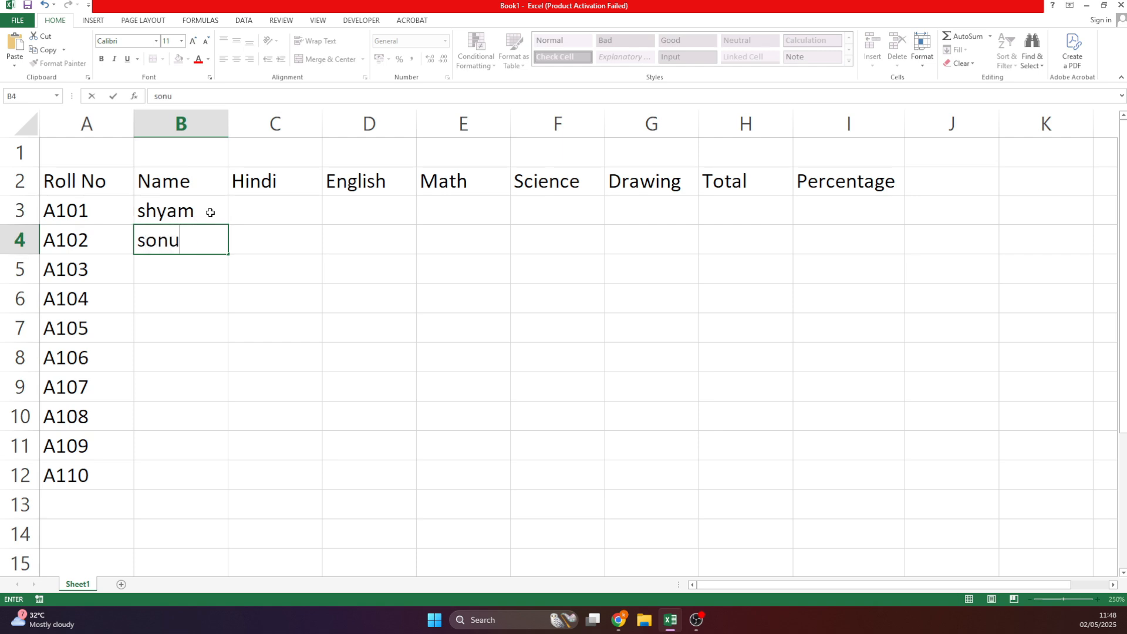
pyautogui.press('Return')
pyautogui.write('suman')
pyautogui.press('Return')
pyautogui.write('suraj')
pyautogui.write('it')
pyautogui.press('Return')
pyautogui.write('shivam')
pyautogui.press('Return')
pyautogui.write('shristi')
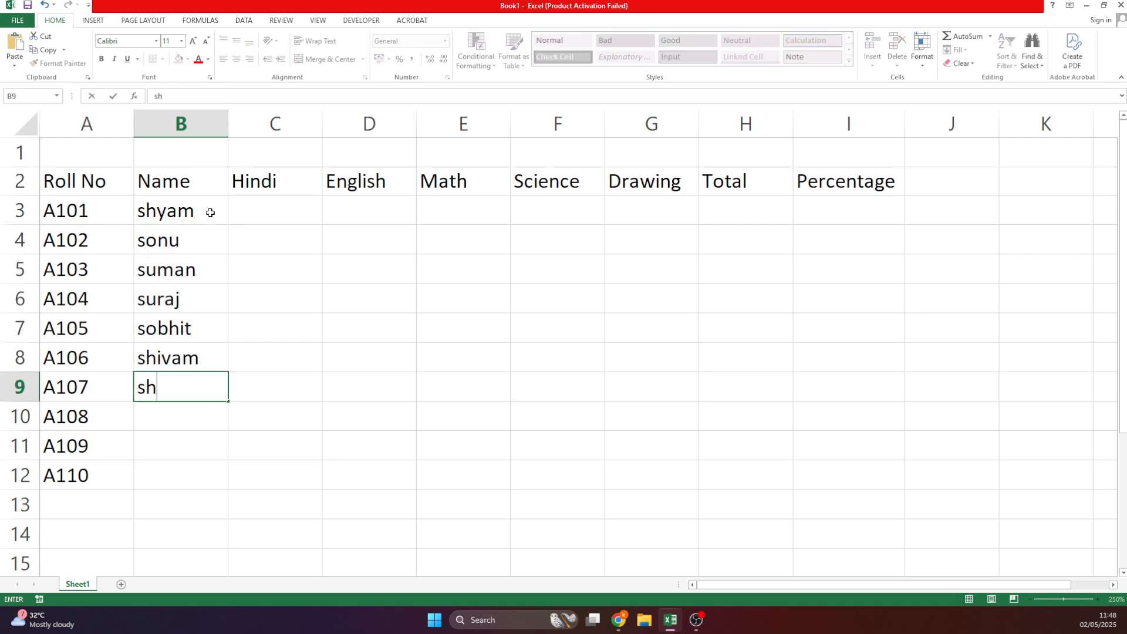
pyautogui.press('Return')
pyautogui.write('siddhrath shivani')
pyautogui.press('Return')
pyautogui.write('shubham')
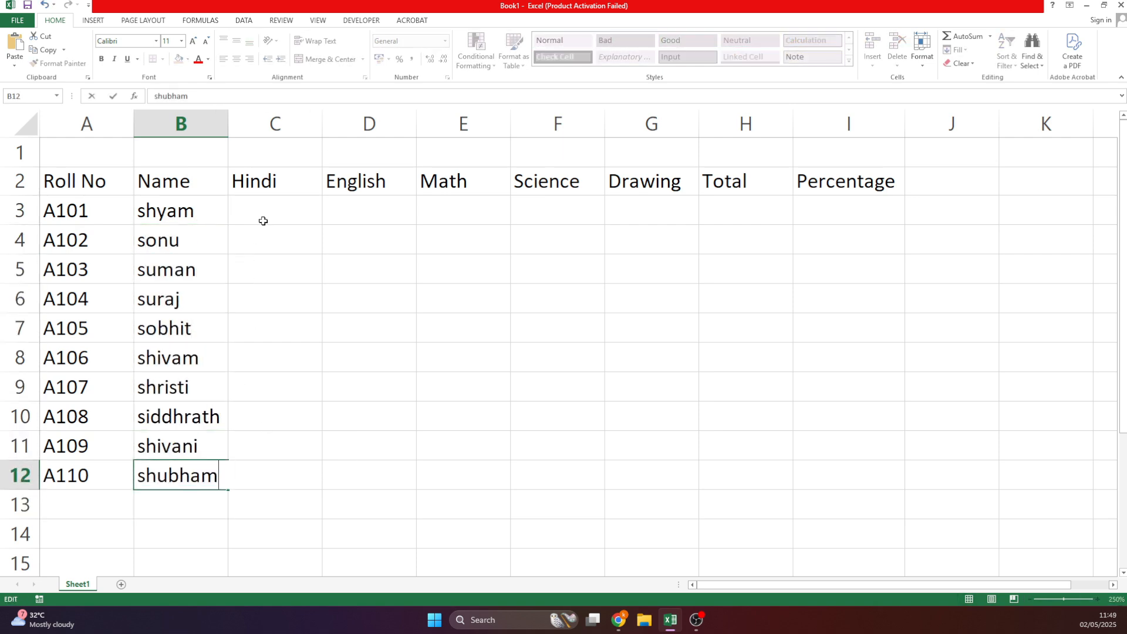
pyautogui.moveTo(264, 183); pyautogui.dragTo(707, 582)
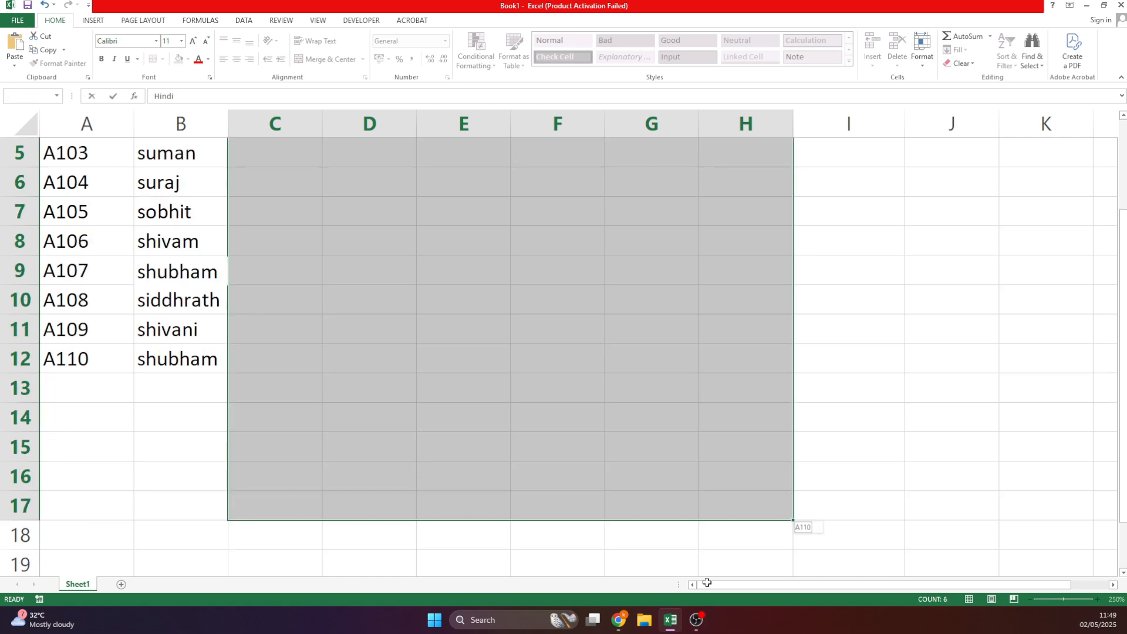
# Remove the stray '+C2:H20' text so C2 reads Hindi again.
pyautogui.click(652, 417)
pyautogui.scroll(-1, 430, 466)
pyautogui.scroll(3, 428, 375)
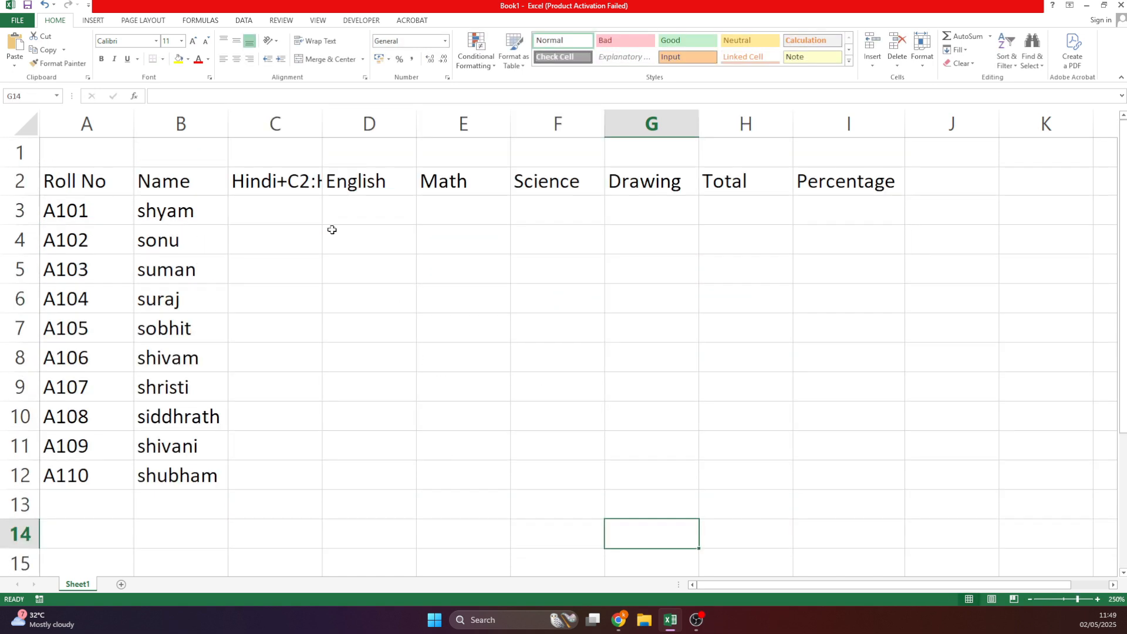
pyautogui.click(276, 211)
pyautogui.doubleClick(261, 182)
pyautogui.moveTo(277, 181); pyautogui.dragTo(353, 181)
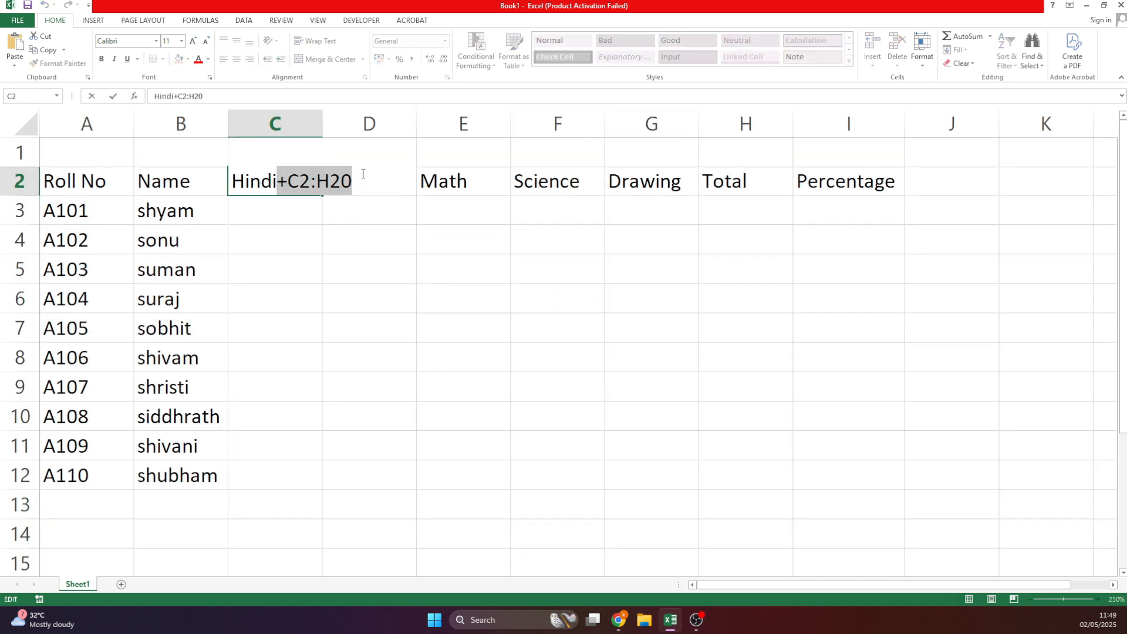
pyautogui.press('BackSpace')
pyautogui.click(352, 218)
pyautogui.click(289, 210)
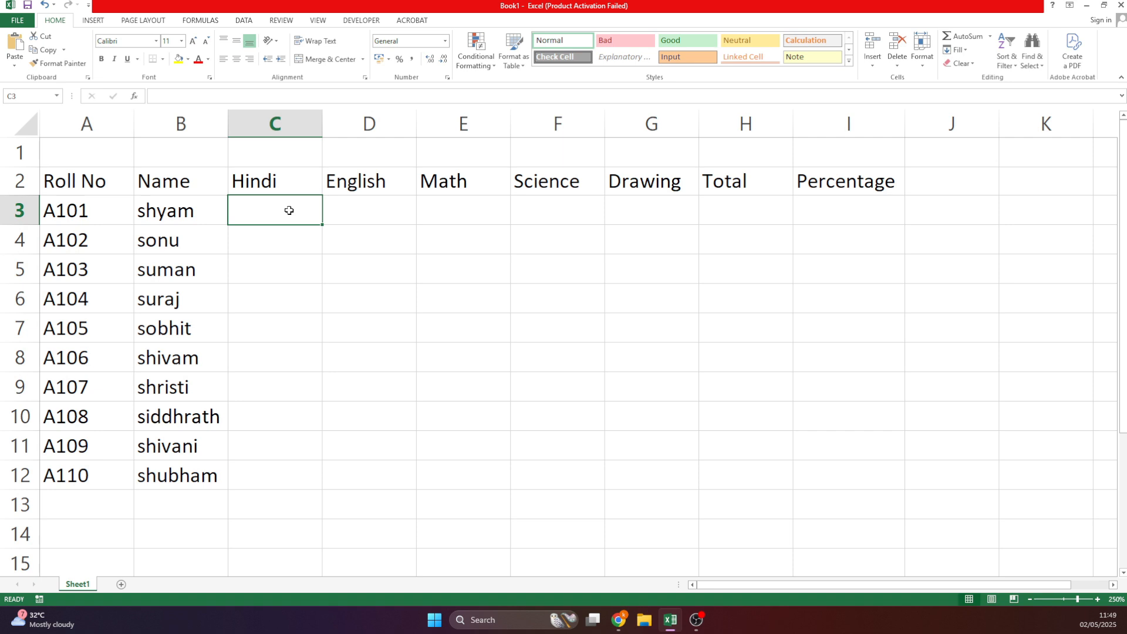
# Enter =RANDBETWEEN(33,100) in C3 and fill it across C3:G12.
pyautogui.write('=ran')
pyautogui.press('Tab')
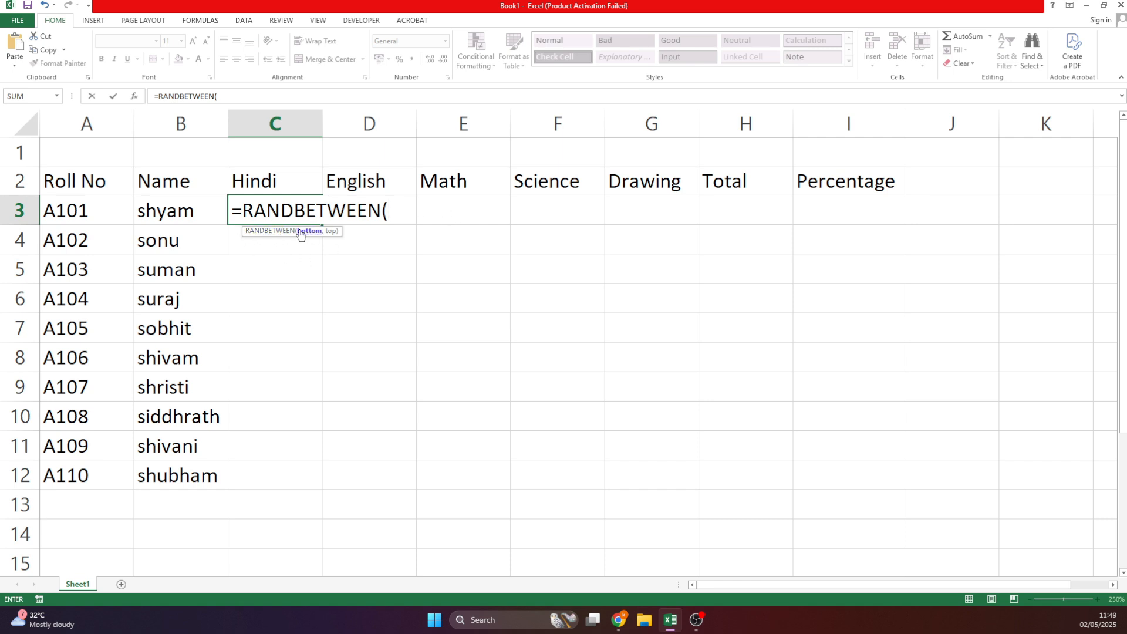
pyautogui.write('33,,')
pyautogui.write('100')
pyautogui.write(')')
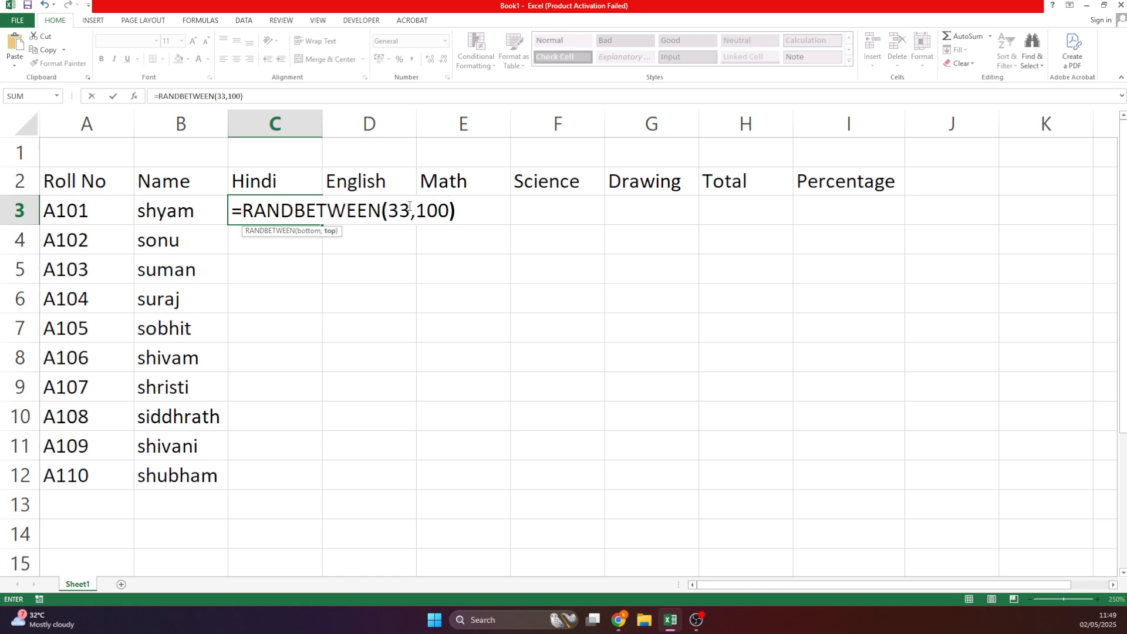
pyautogui.press('Return')
pyautogui.click(296, 212)
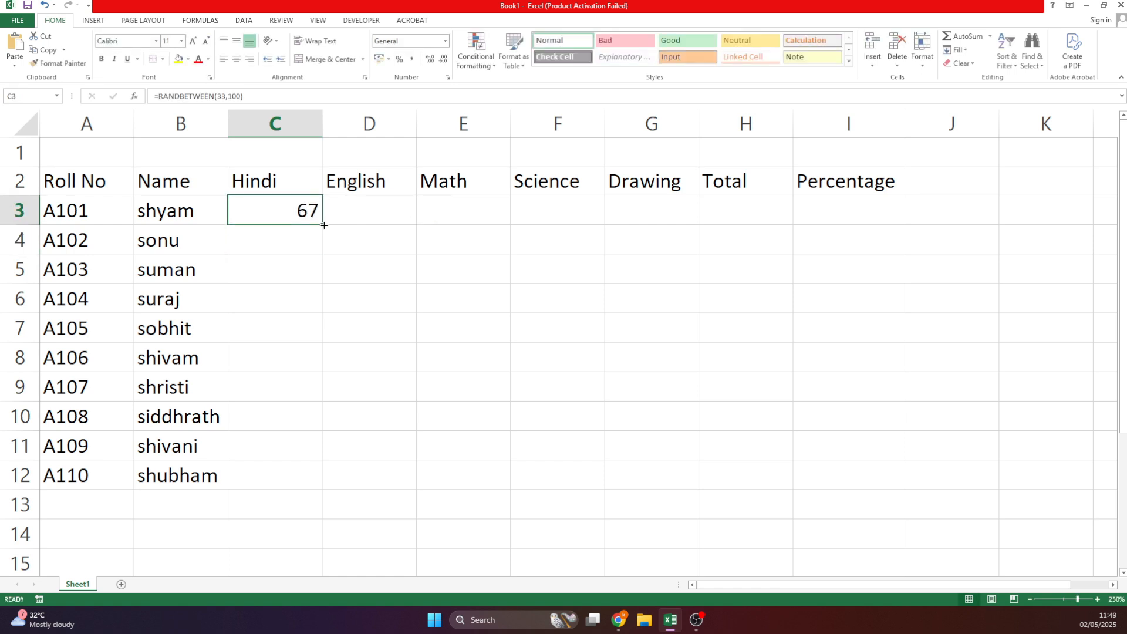
pyautogui.moveTo(324, 225); pyautogui.dragTo(702, 477)
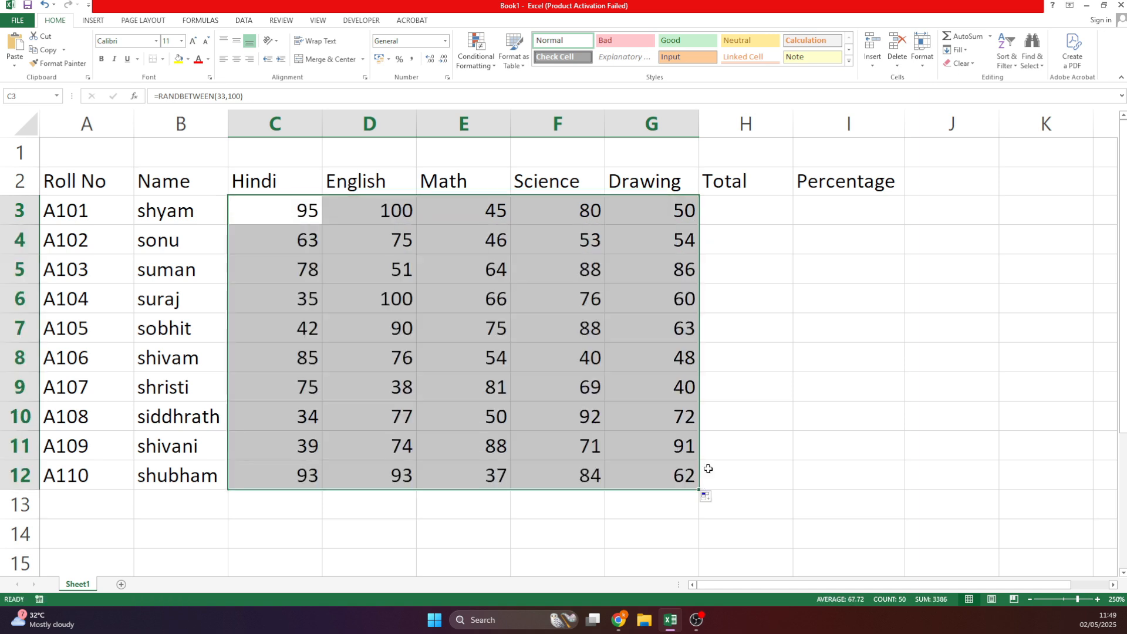
# Convert the random marks in C3:G12 to fixed numbers with Paste Values.
pyautogui.hotkey('ctrl', 'c')
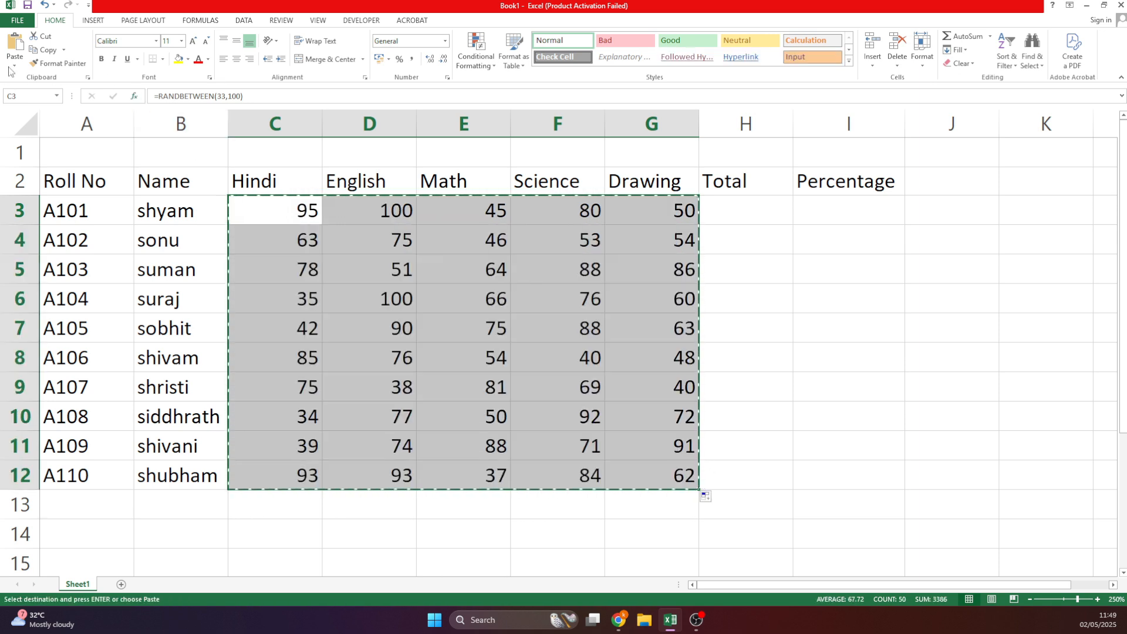
pyautogui.click(15, 65)
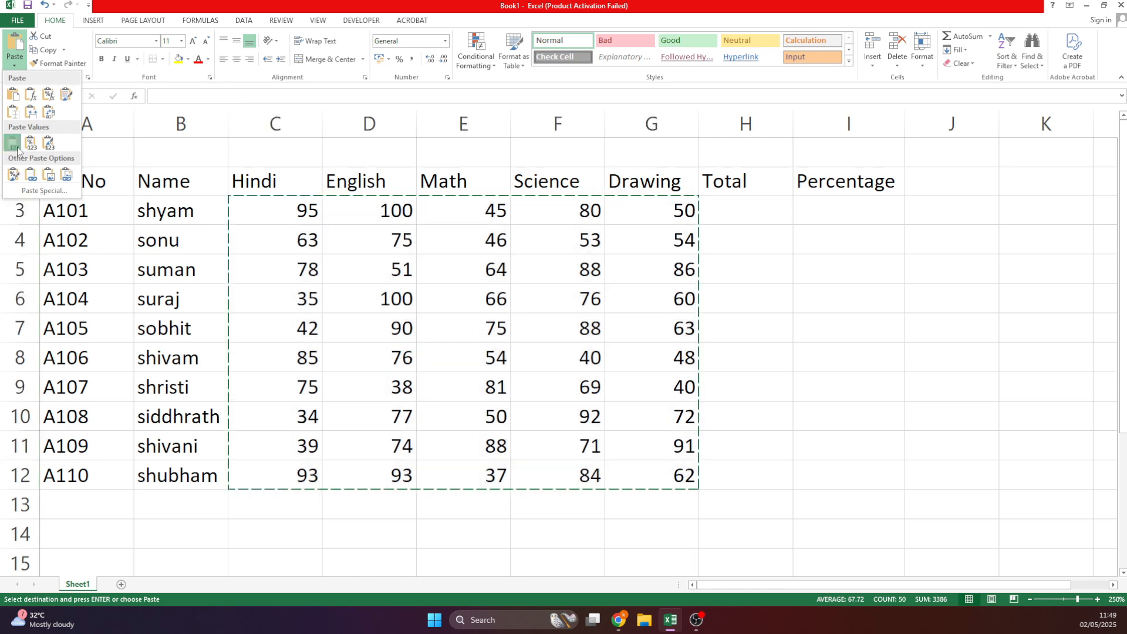
pyautogui.click(20, 151)
pyautogui.click(332, 287)
pyautogui.press('Escape')
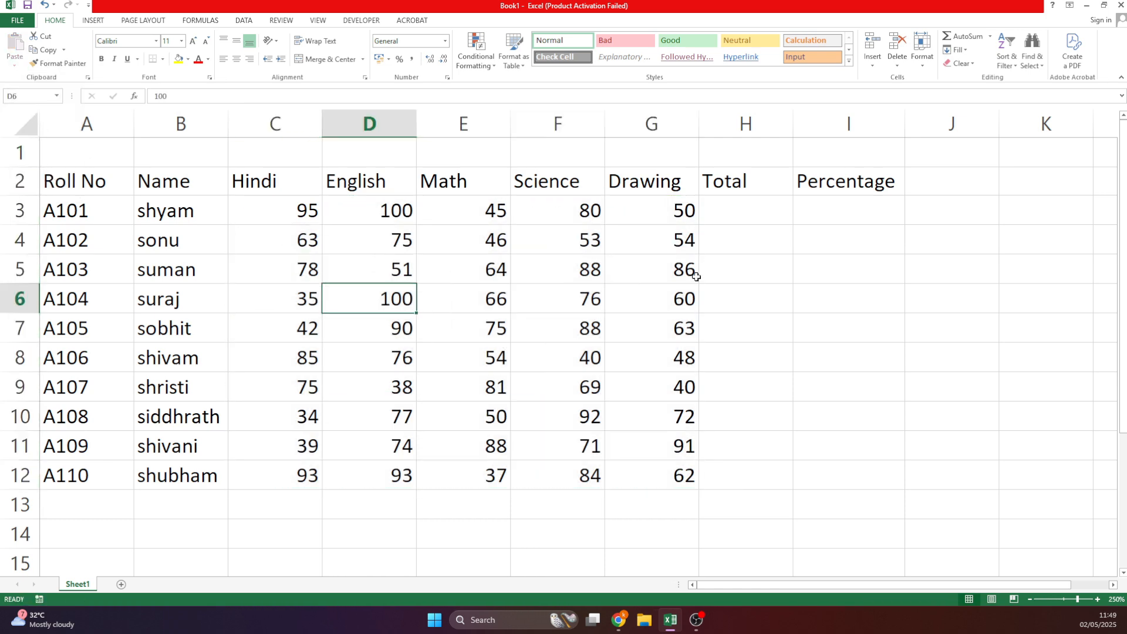
pyautogui.click(740, 219)
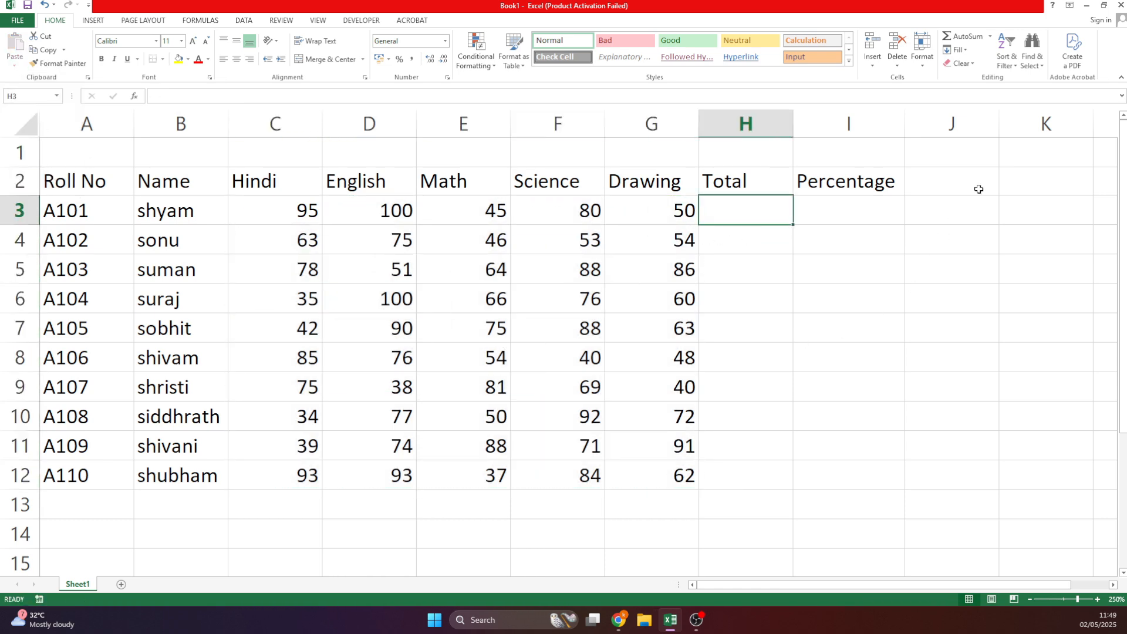
# AutoSum the first student's marks into H3 and fill the totals down to H12.
pyautogui.click(321, 208)
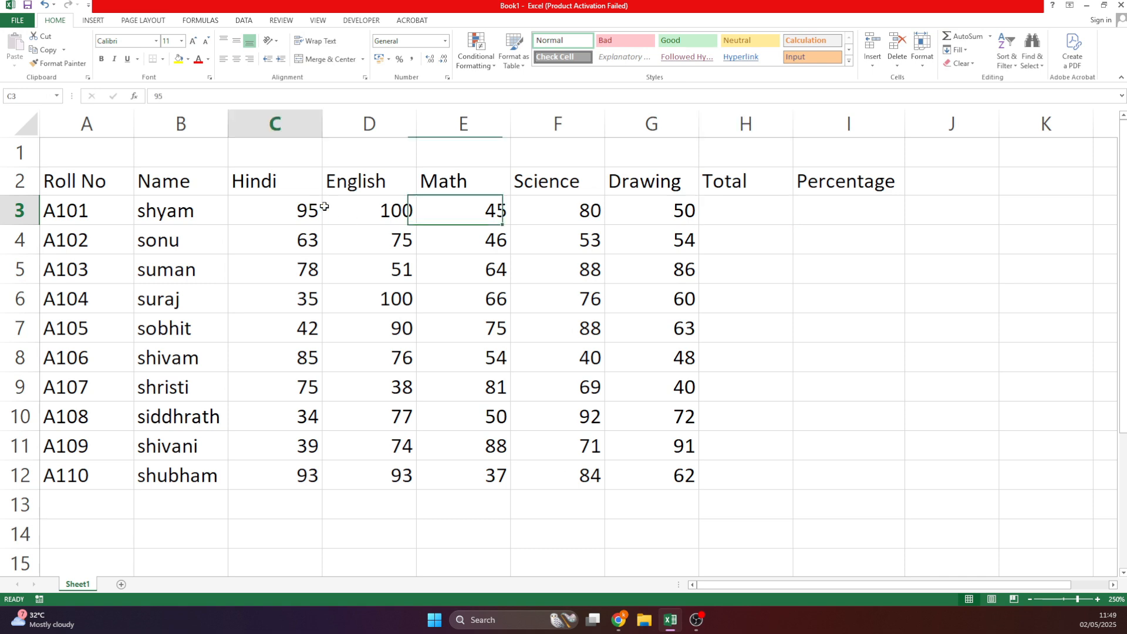
pyautogui.moveTo(324, 207); pyautogui.dragTo(741, 200)
pyautogui.click(963, 36)
pyautogui.click(741, 229)
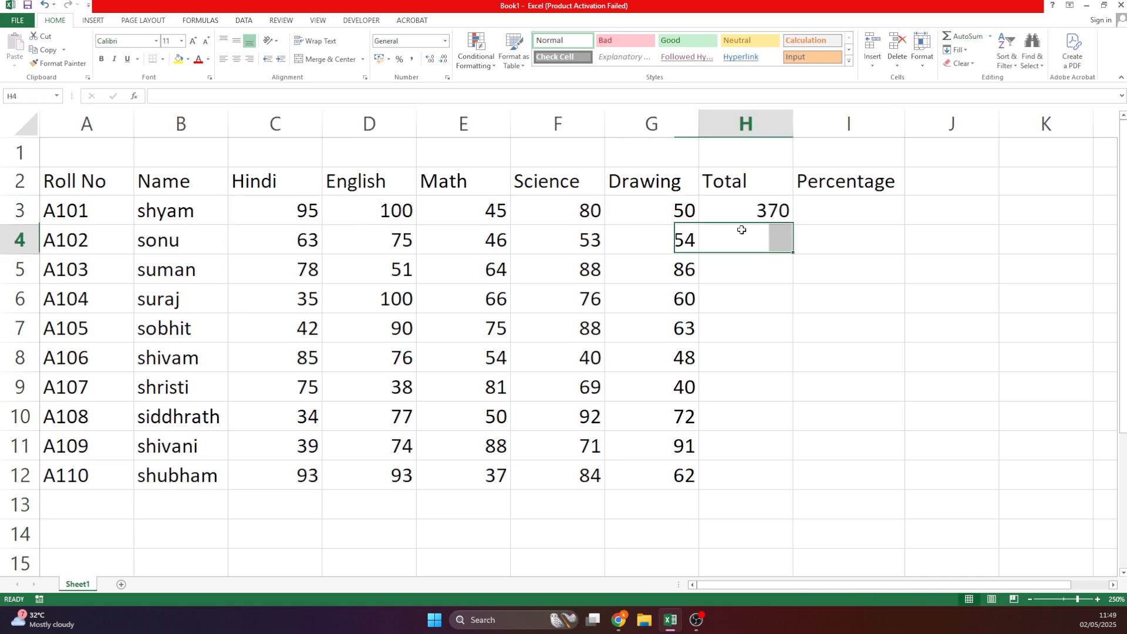
pyautogui.click(766, 219)
pyautogui.moveTo(791, 224); pyautogui.dragTo(793, 492)
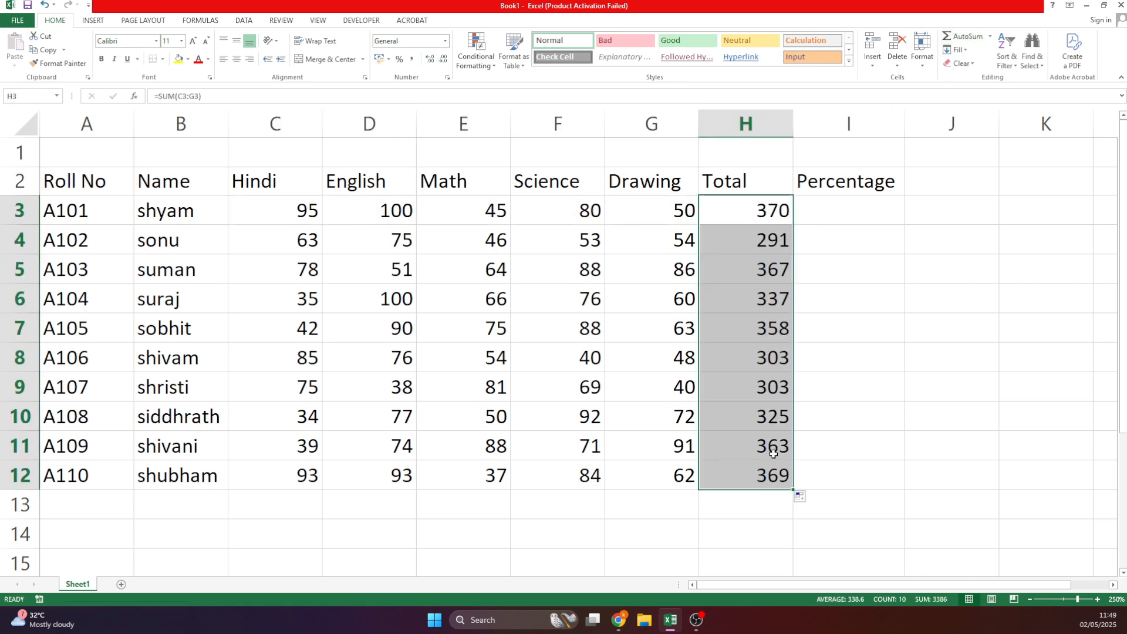
# Enter =H3/5 in I3 and fill the percentage formula down to I12.
pyautogui.click(847, 199)
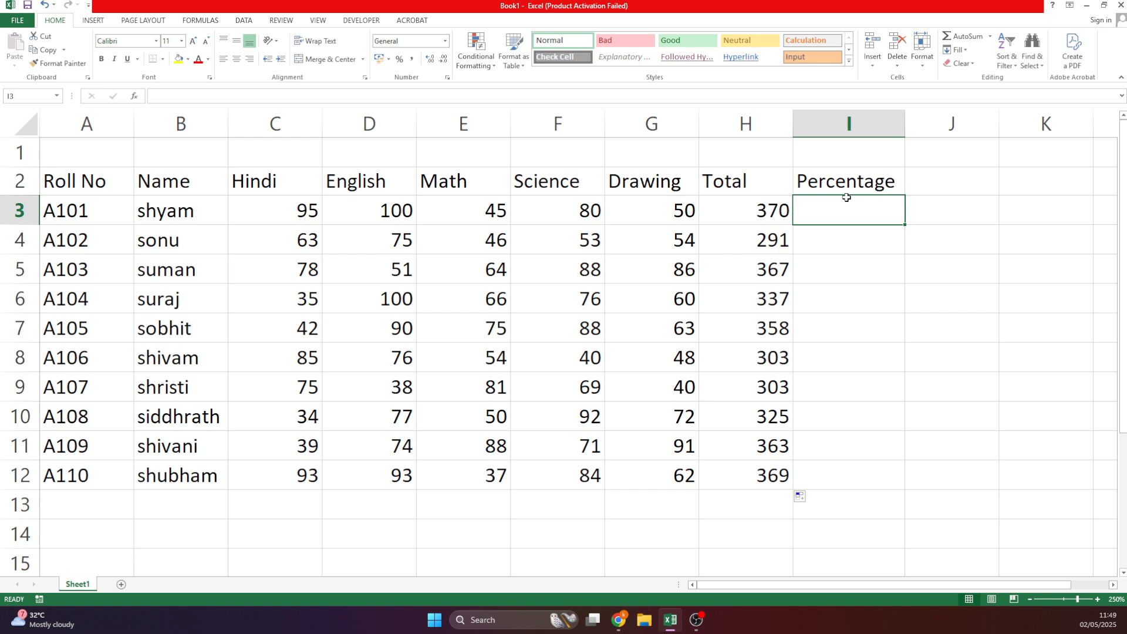
pyautogui.write('=')
pyautogui.click(763, 212)
pyautogui.write('/45')
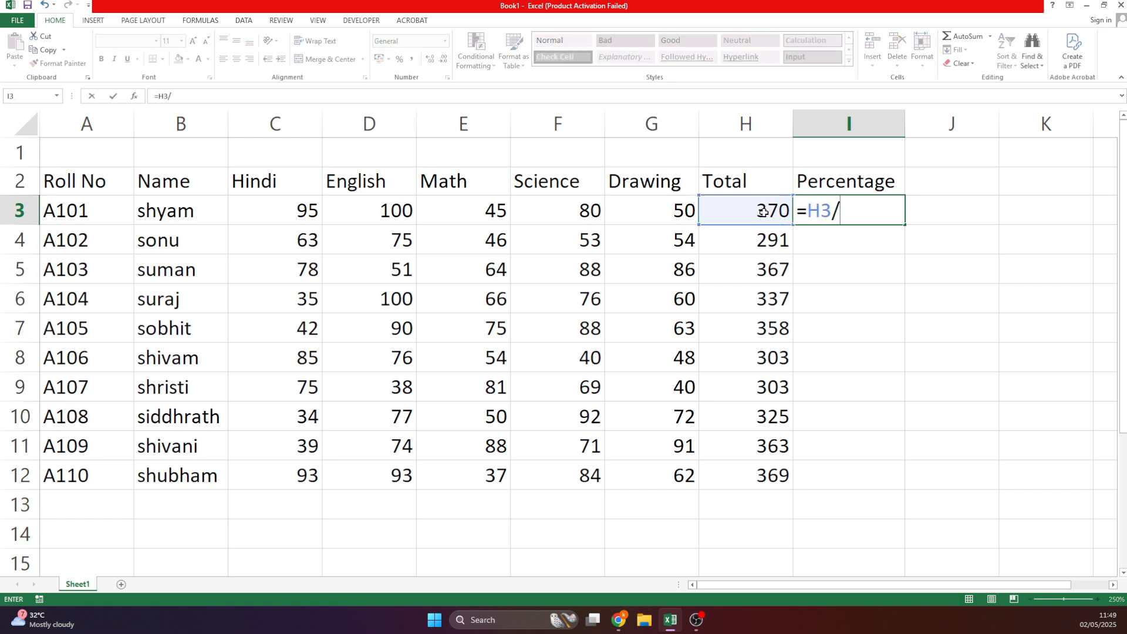
pyautogui.press('BackSpace')
pyautogui.press('BackSpace')
pyautogui.write('5')
pyautogui.press('Return')
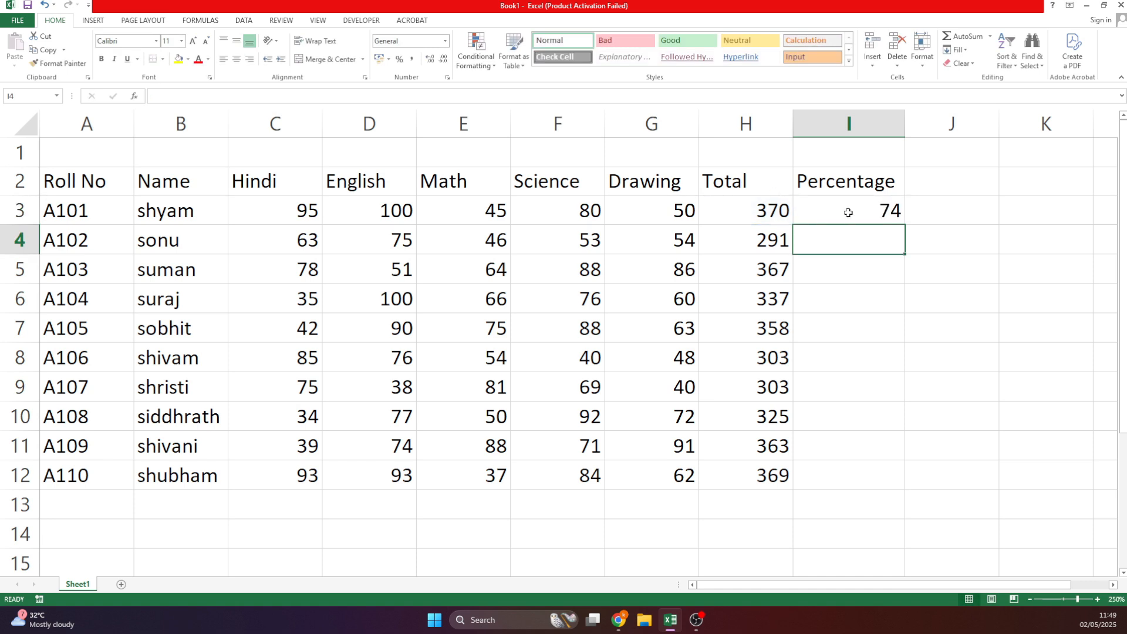
pyautogui.click(845, 213)
pyautogui.doubleClick(905, 224)
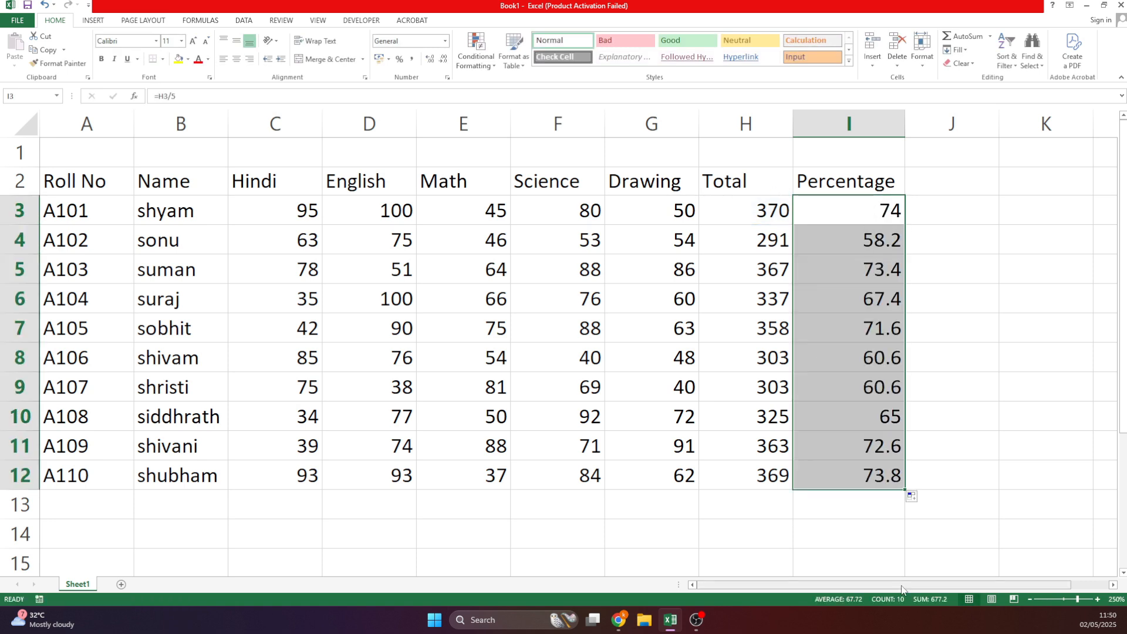
pyautogui.moveTo(116, 189); pyautogui.dragTo(848, 476)
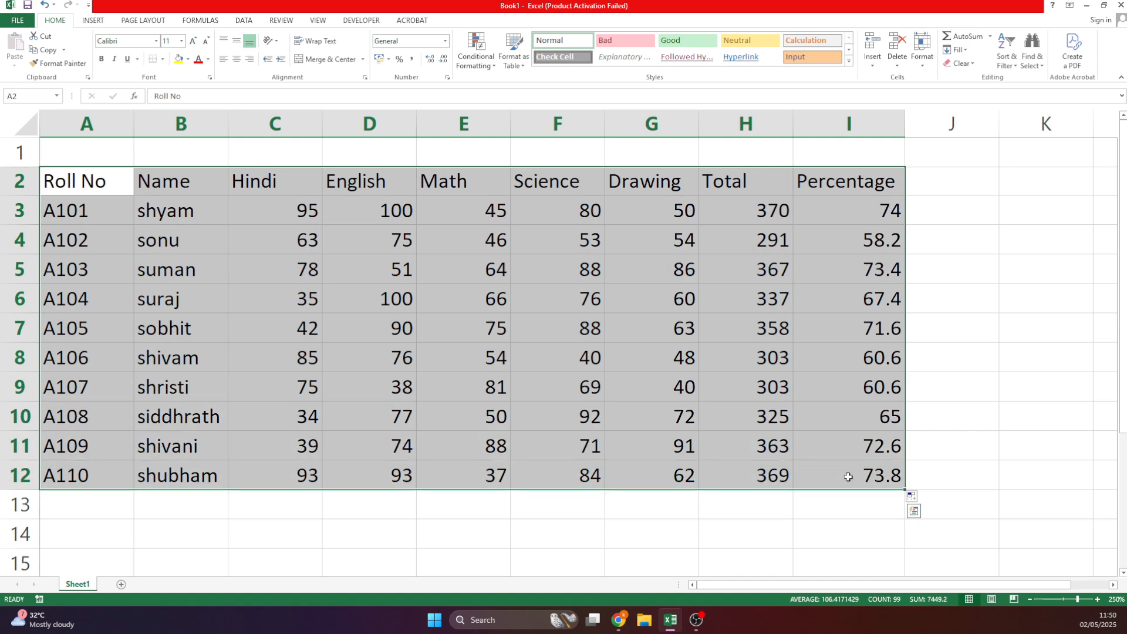
# Centre the table contents and add the headings Pass/fail in J2 and Grade in K2.
pyautogui.click(236, 59)
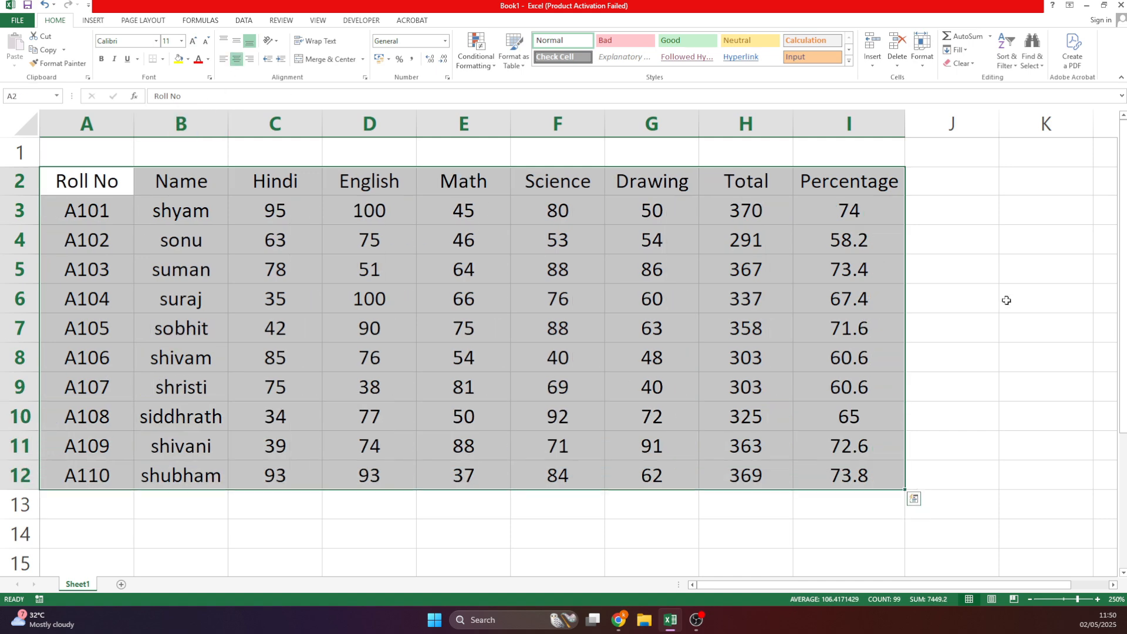
pyautogui.click(926, 180)
pyautogui.write('Pas')
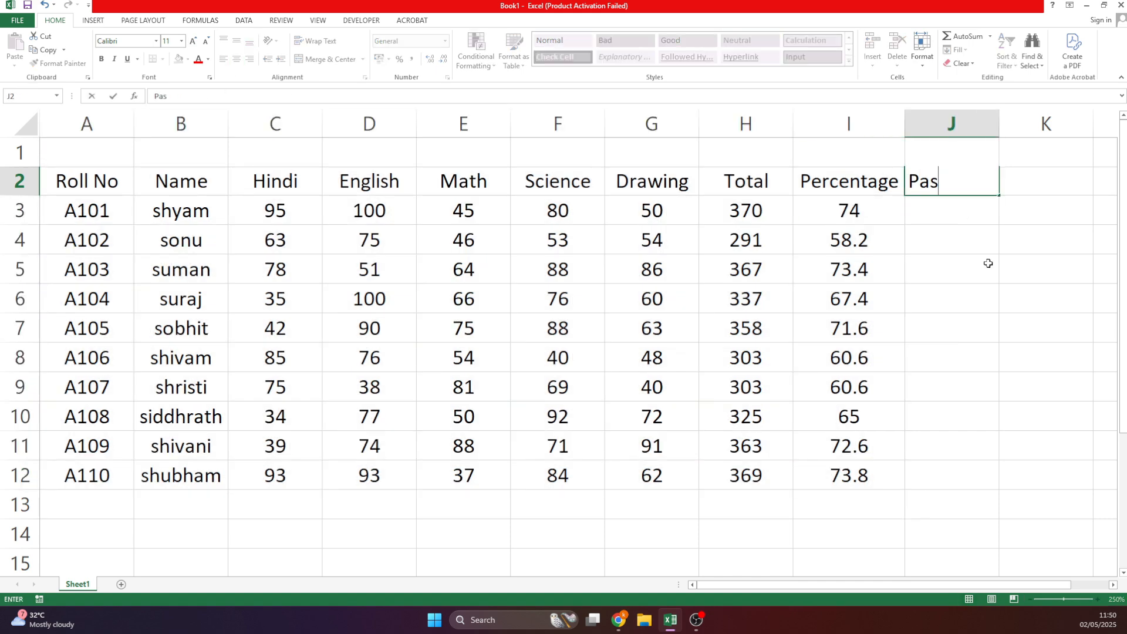
pyautogui.write('s/fail')
pyautogui.press('Return')
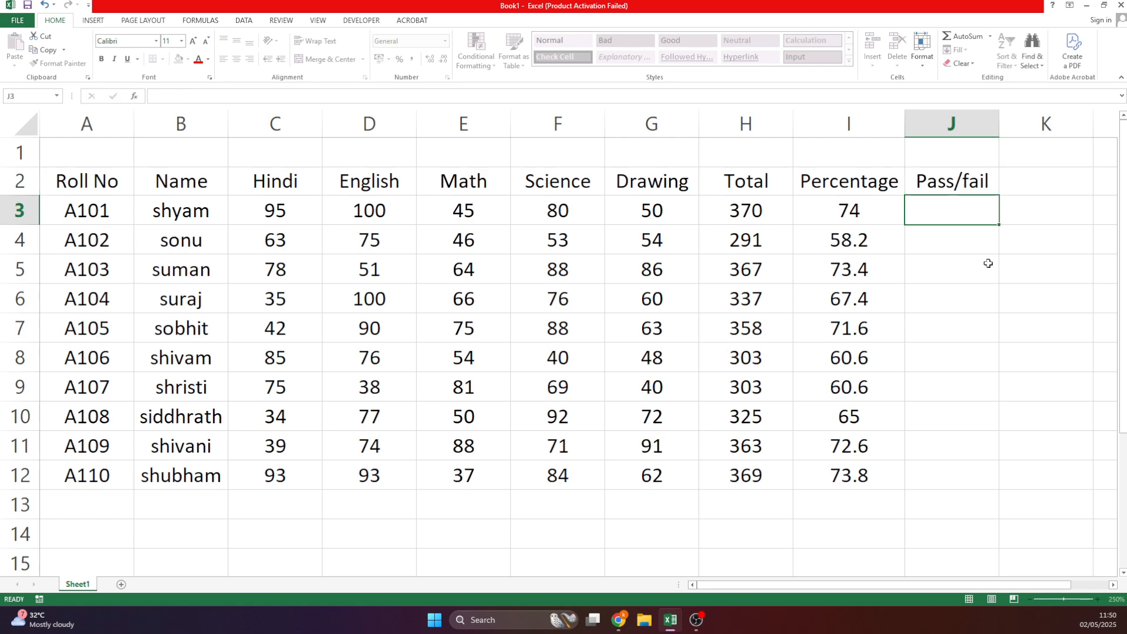
pyautogui.press('Up')
pyautogui.press('Right')
pyautogui.write('GHrade')
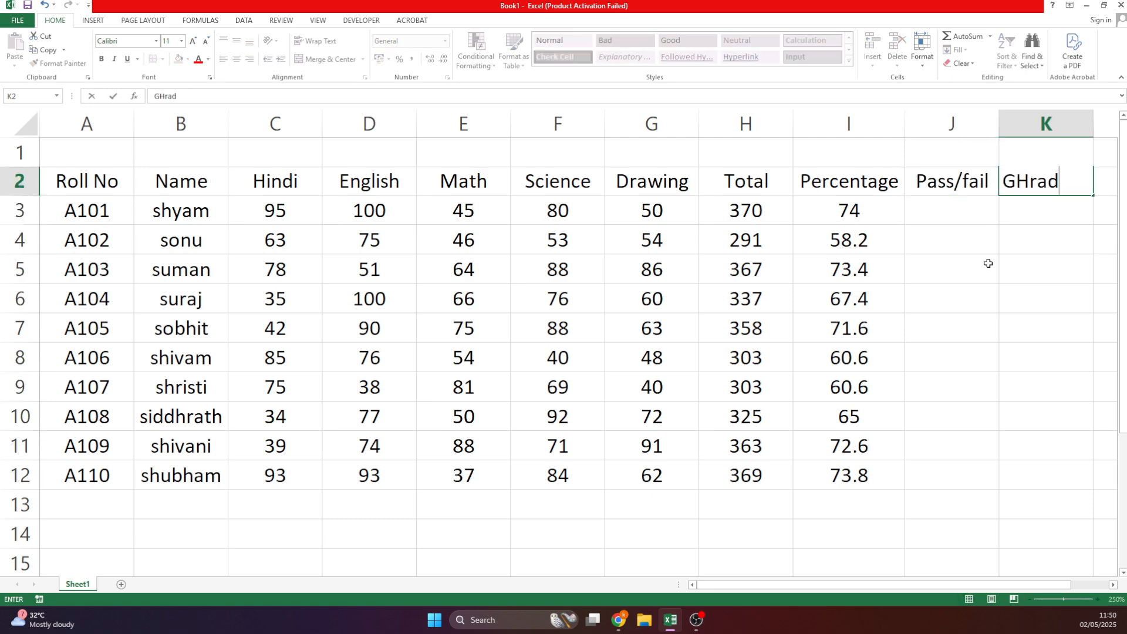
pyautogui.press('Return')
pyautogui.click(1033, 175)
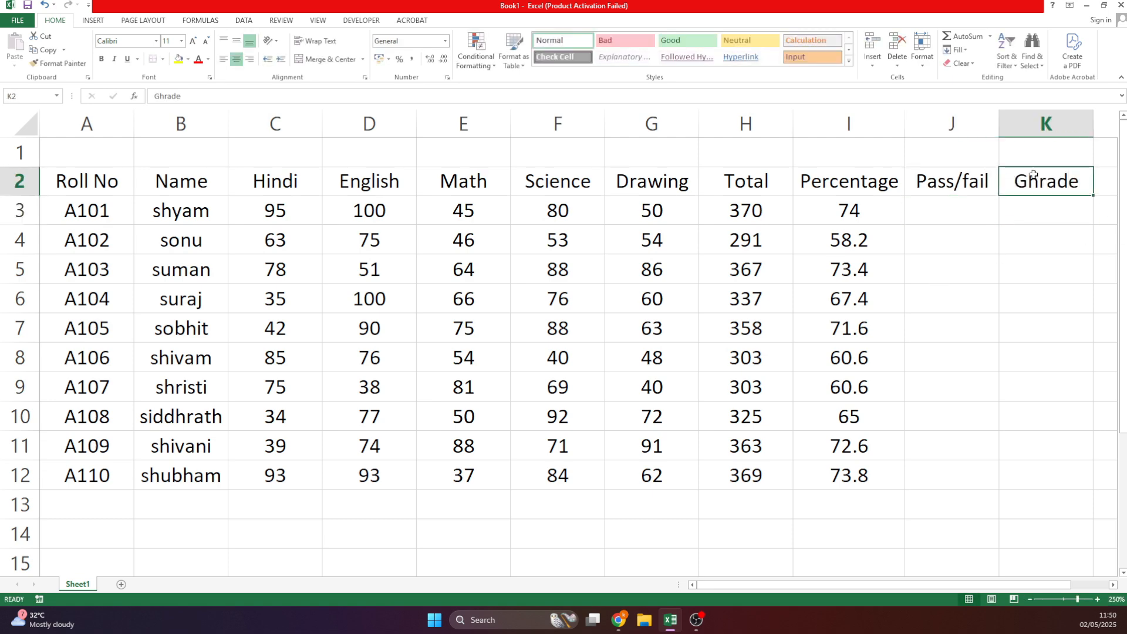
pyautogui.write('Grade')
pyautogui.press('Return')
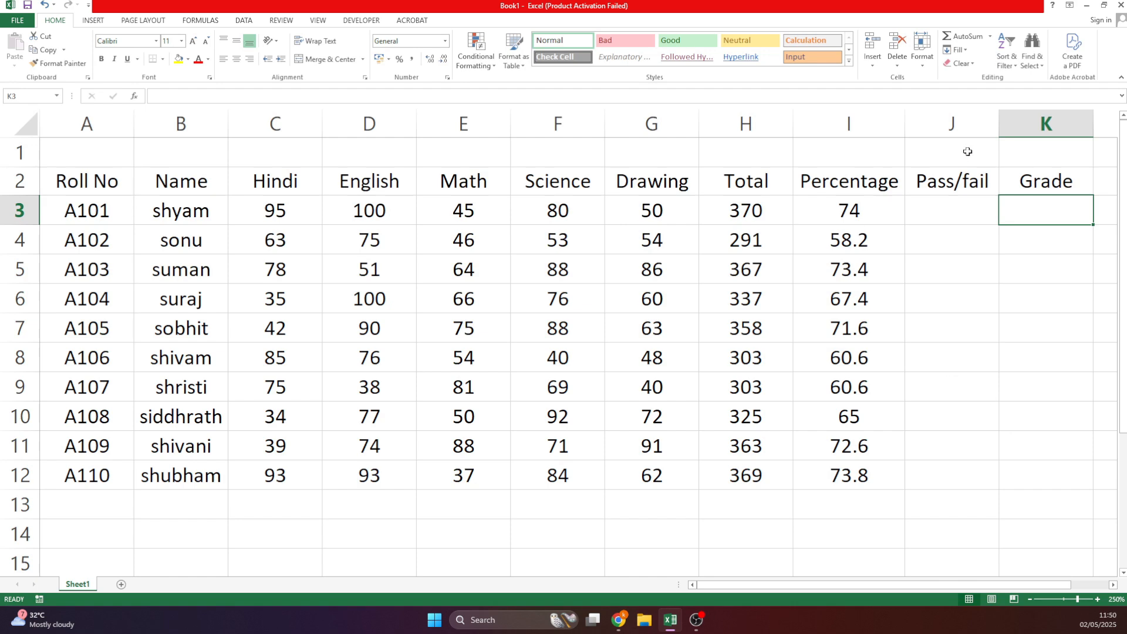
# Apply All Borders to every cell of the table A2:K12.
pyautogui.click(963, 207)
pyautogui.click(1030, 182)
pyautogui.moveTo(106, 178); pyautogui.dragTo(1002, 473)
pyautogui.click(162, 59)
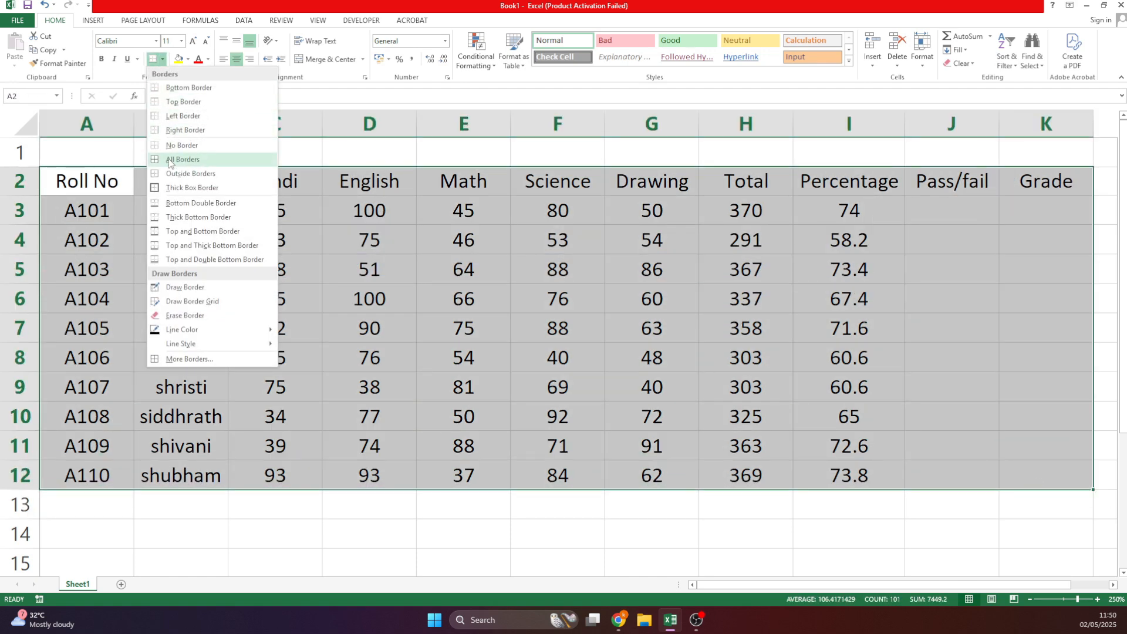
pyautogui.click(176, 159)
pyautogui.click(550, 294)
pyautogui.moveTo(920, 221)
pyautogui.mouseDown()
pyautogui.moveTo(916, 234)
pyautogui.moveTo(920, 222)
pyautogui.mouseUp()
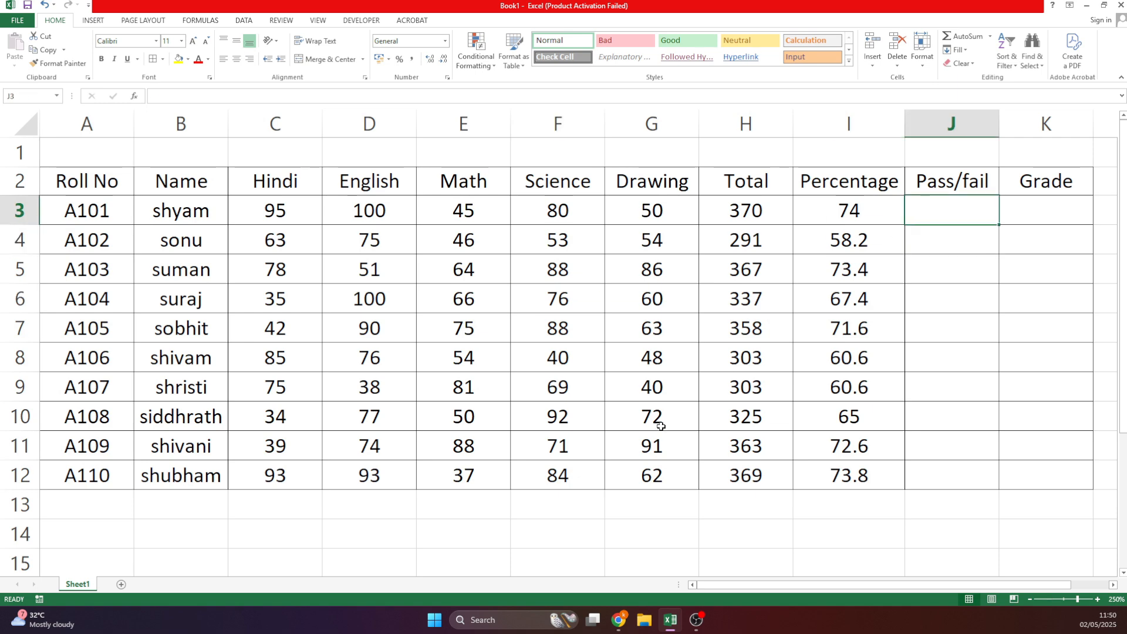
pyautogui.click(496, 540)
pyautogui.scroll(-1, 505, 499)
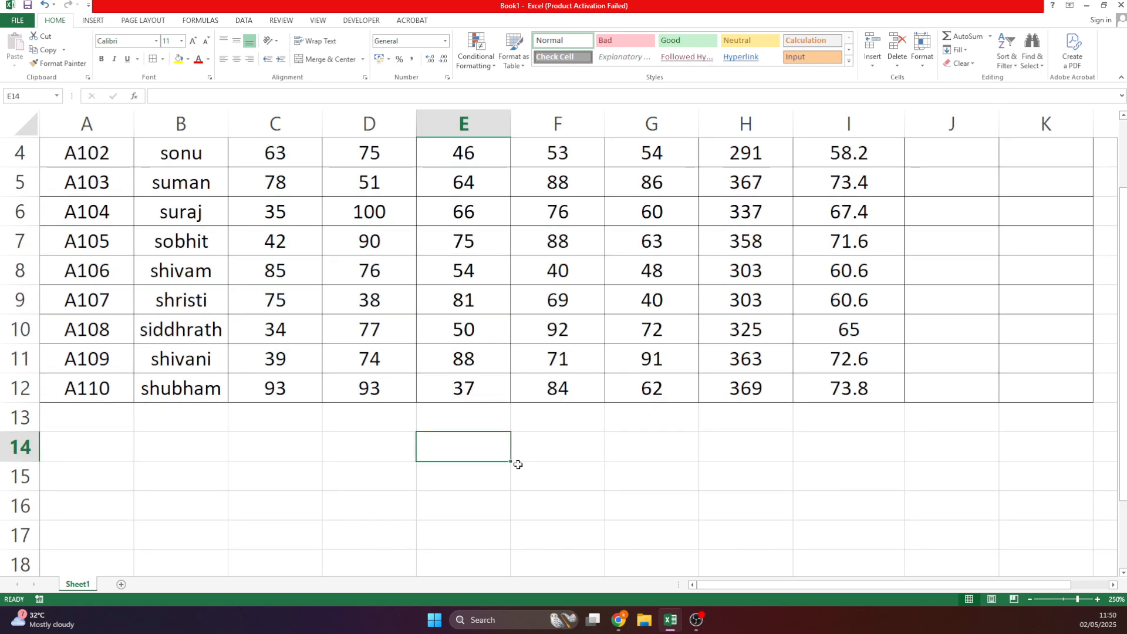
# Enter 'Example', 33< and Fail across row 14 below the table.
pyautogui.write('Example')
pyautogui.press('Tab')
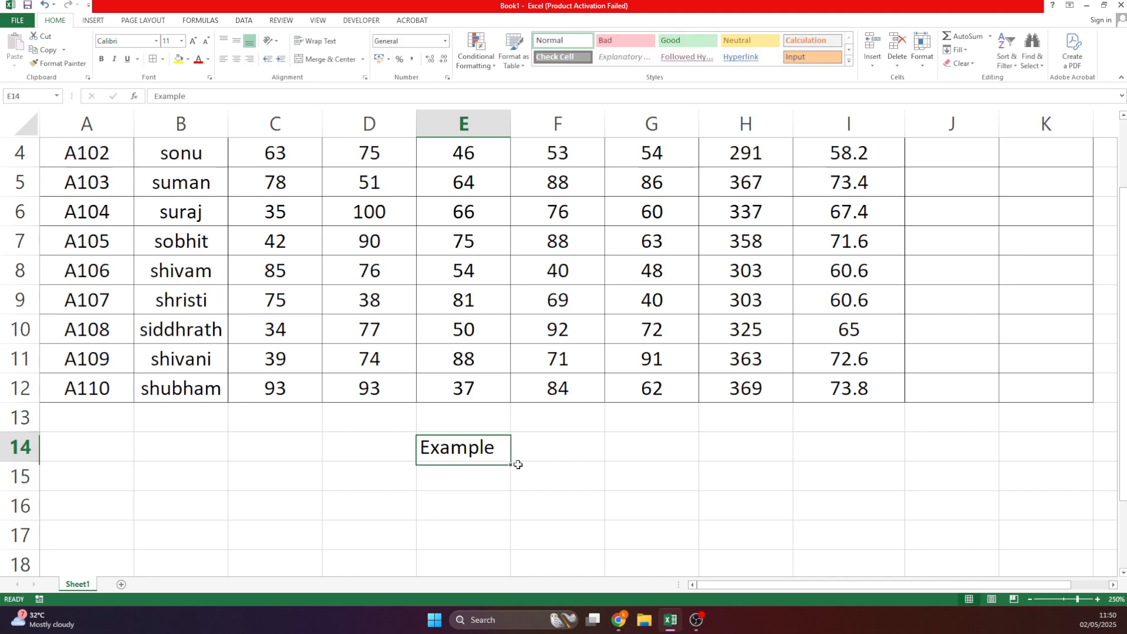
pyautogui.write('33<')
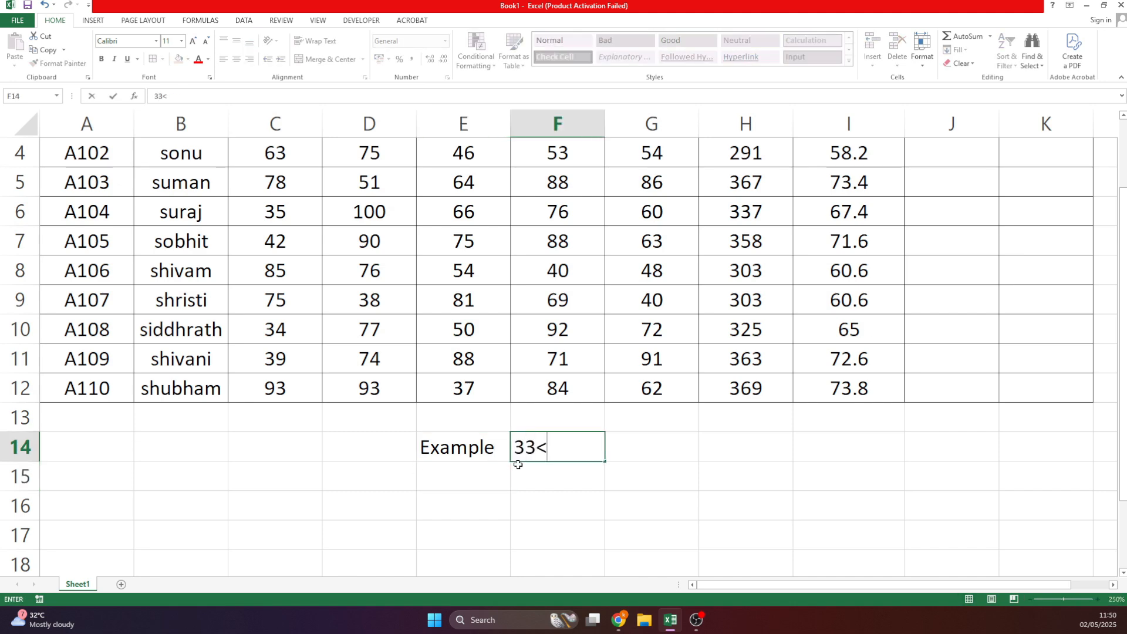
pyautogui.press('Tab')
pyautogui.write('Fa')
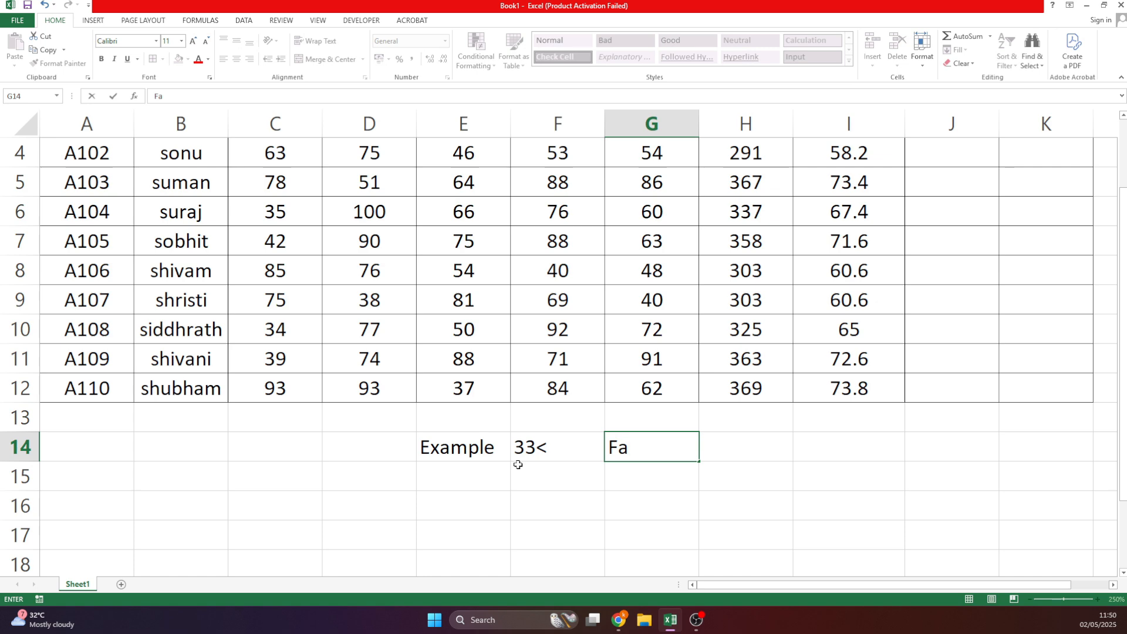
pyautogui.write('il')
pyautogui.press('Return')
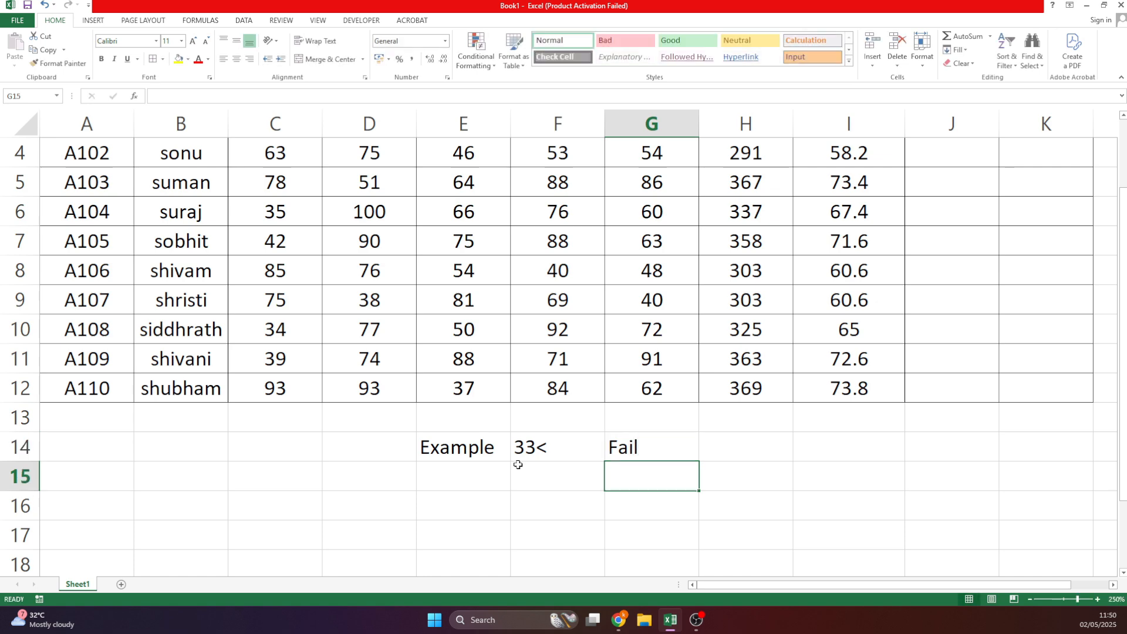
# Enter 50< with result Fail in the row beneath.
pyautogui.click(518, 465)
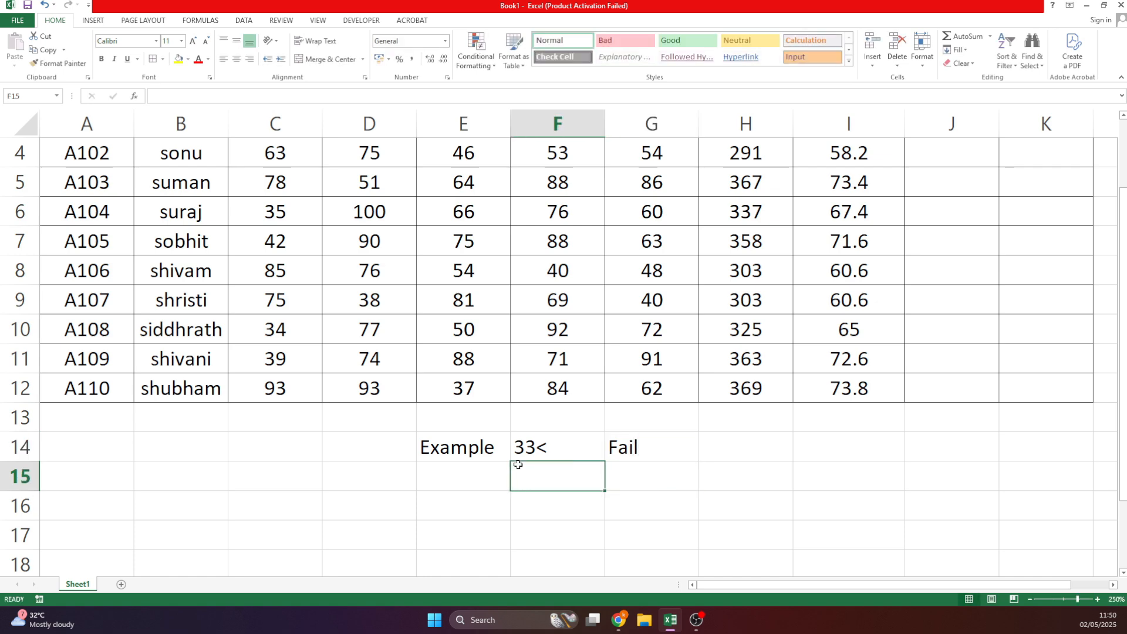
pyautogui.write('50<')
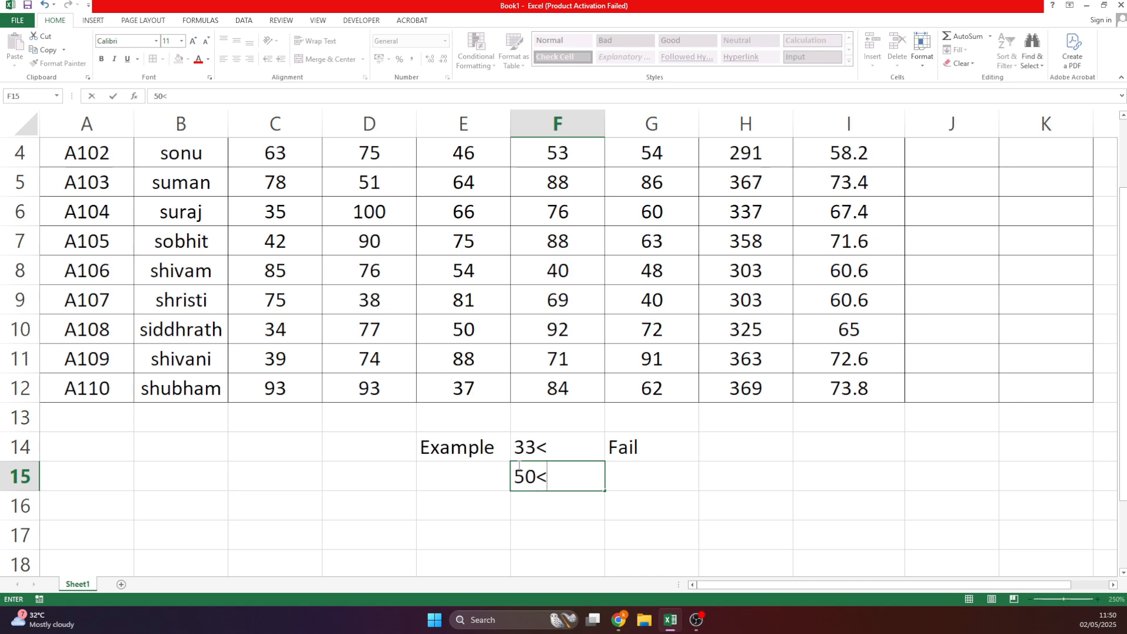
pyautogui.press('Tab')
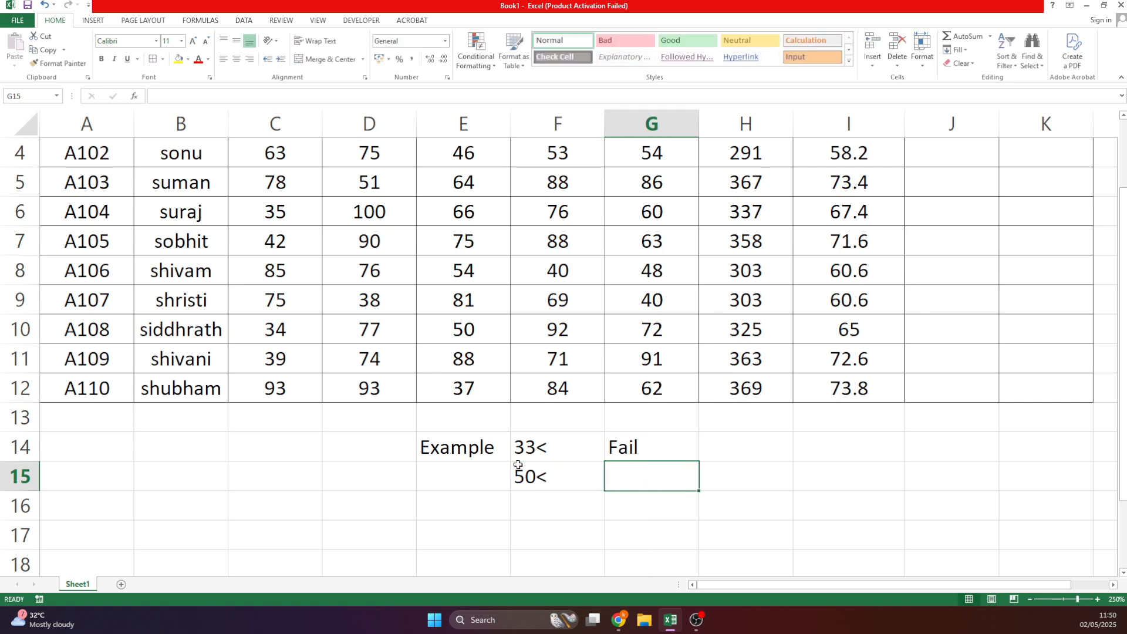
pyautogui.write('Fails')
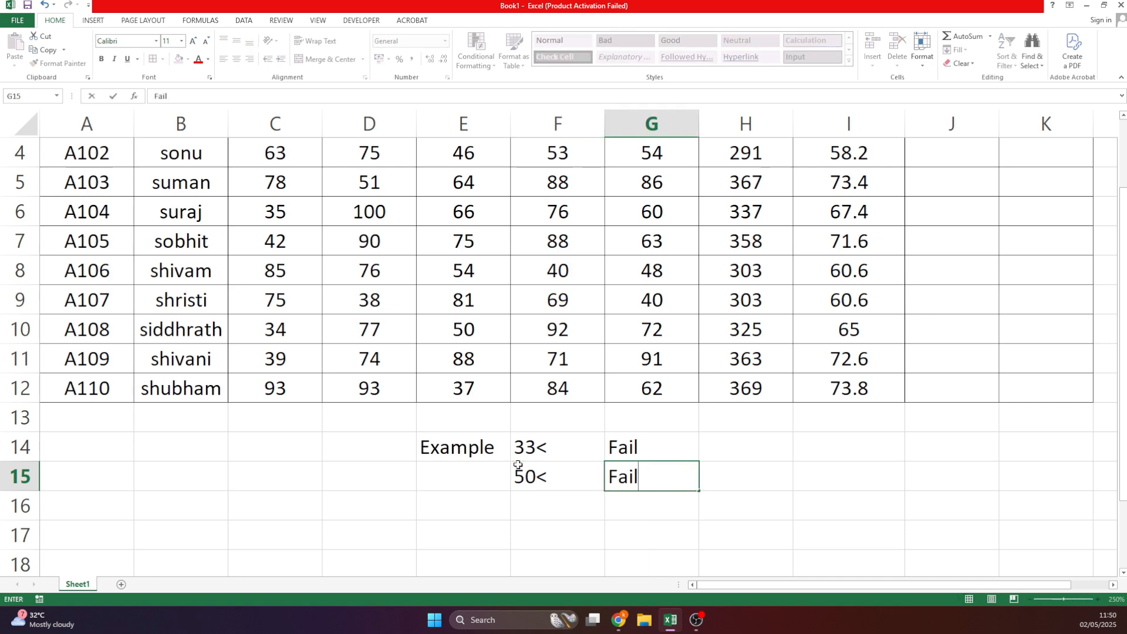
pyautogui.press('Return')
# Enter 250 as the passing total in E15.
pyautogui.scroll(1, 811, 406)
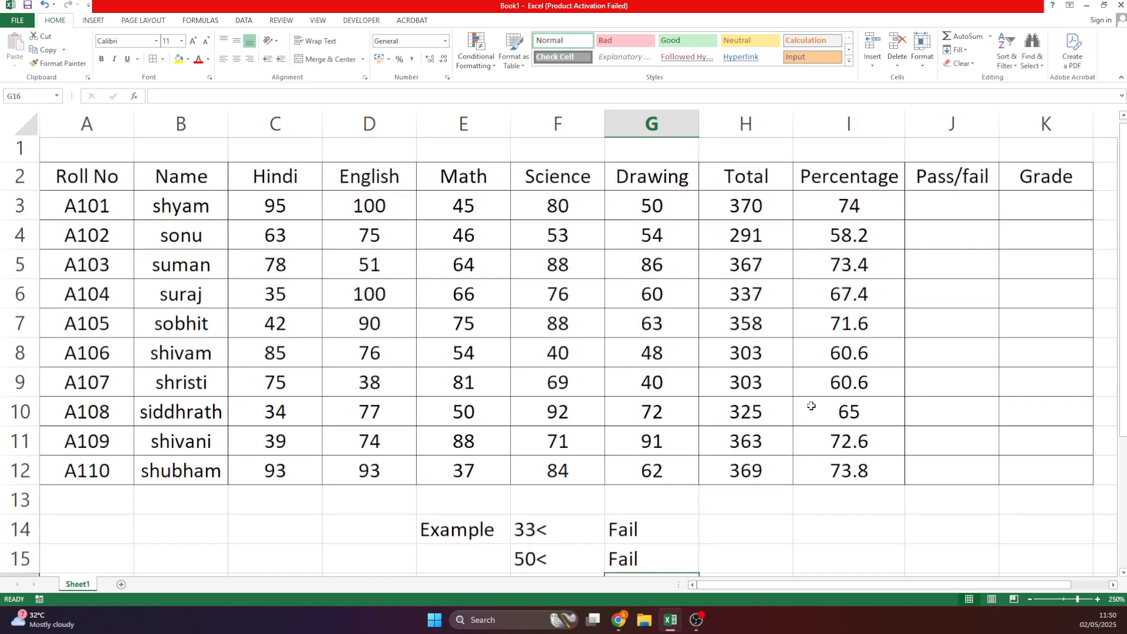
pyautogui.click(937, 212)
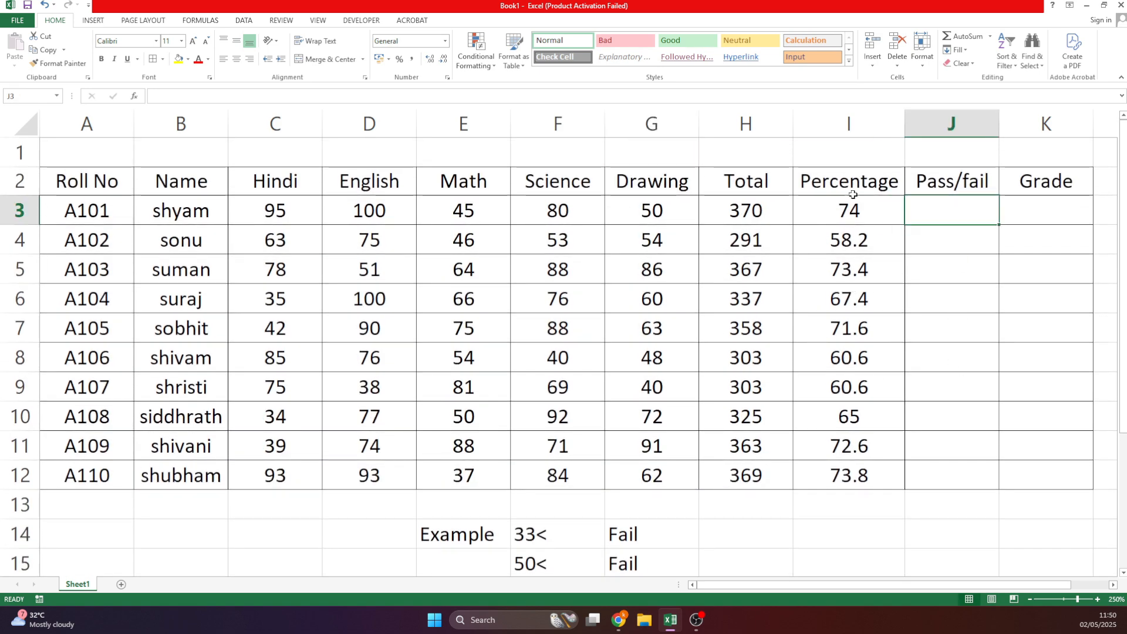
pyautogui.moveTo(852, 194); pyautogui.dragTo(851, 477)
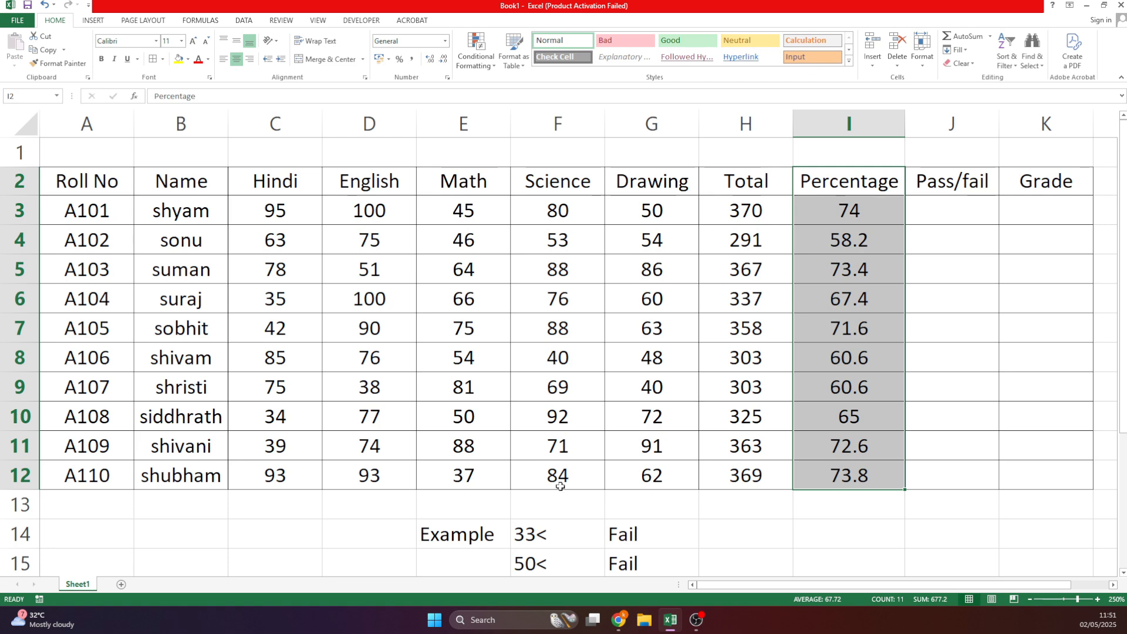
pyautogui.click(500, 561)
pyautogui.write('250')
pyautogui.press('Return')
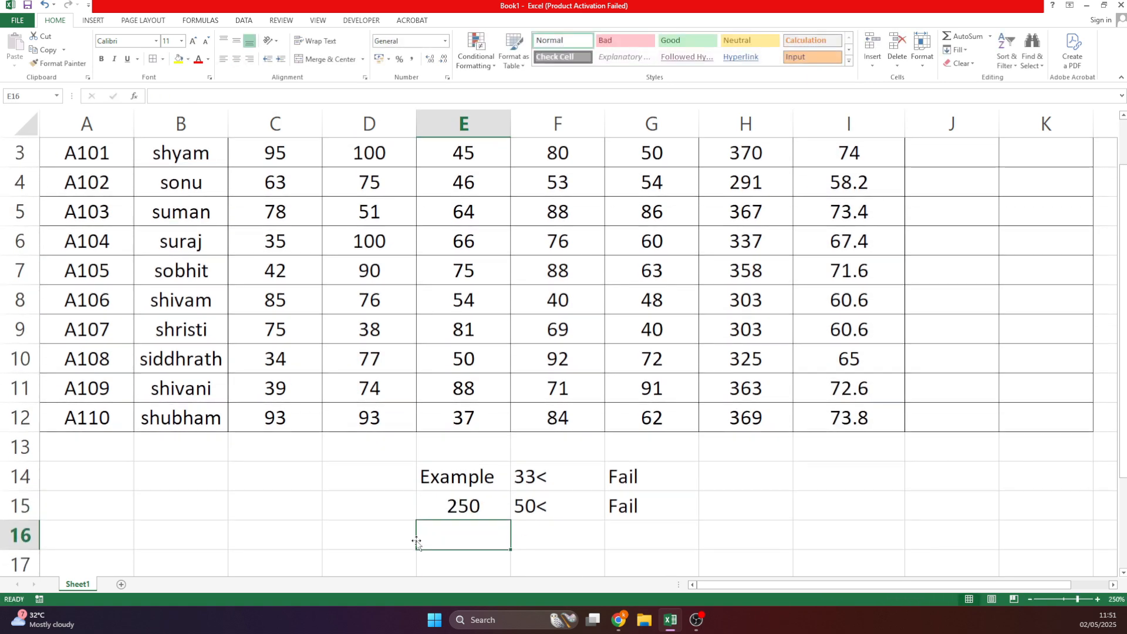
pyautogui.scroll(1, 412, 528)
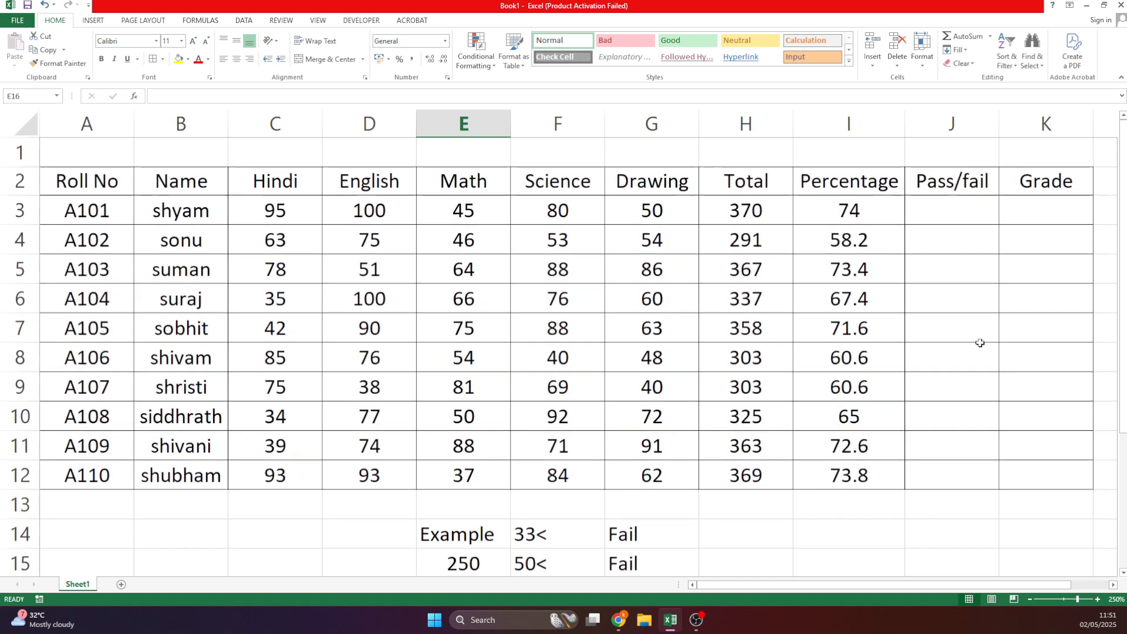
# Zoom the sheet in and start typing =IF( in Pass/fail cell J3.
pyautogui.click(943, 211)
pyautogui.write('=if')
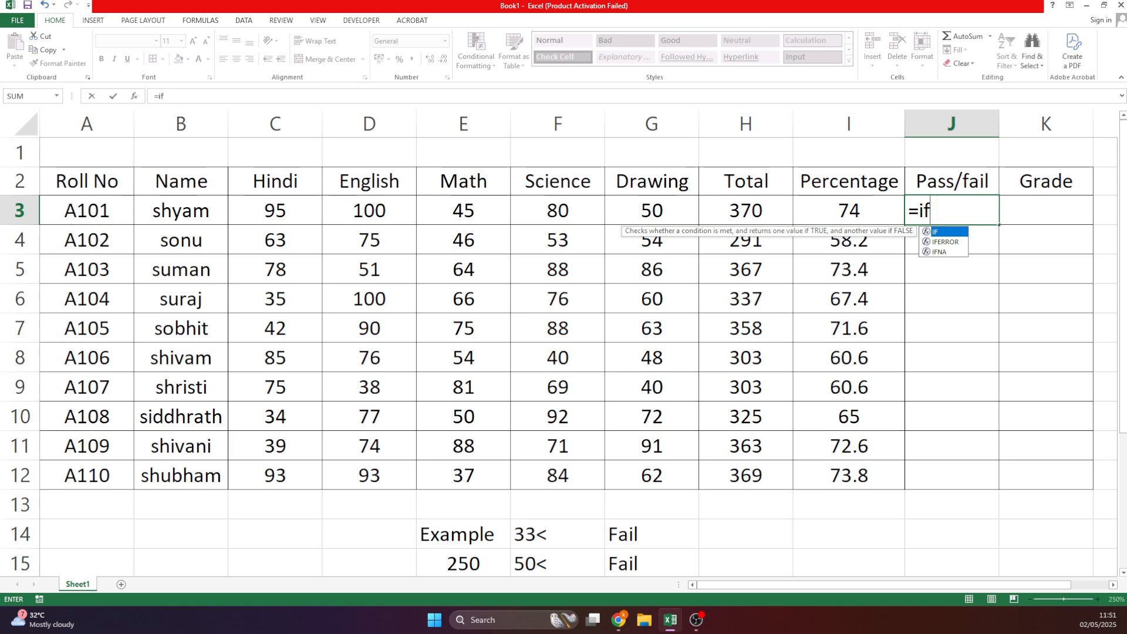
pyautogui.press('Tab')
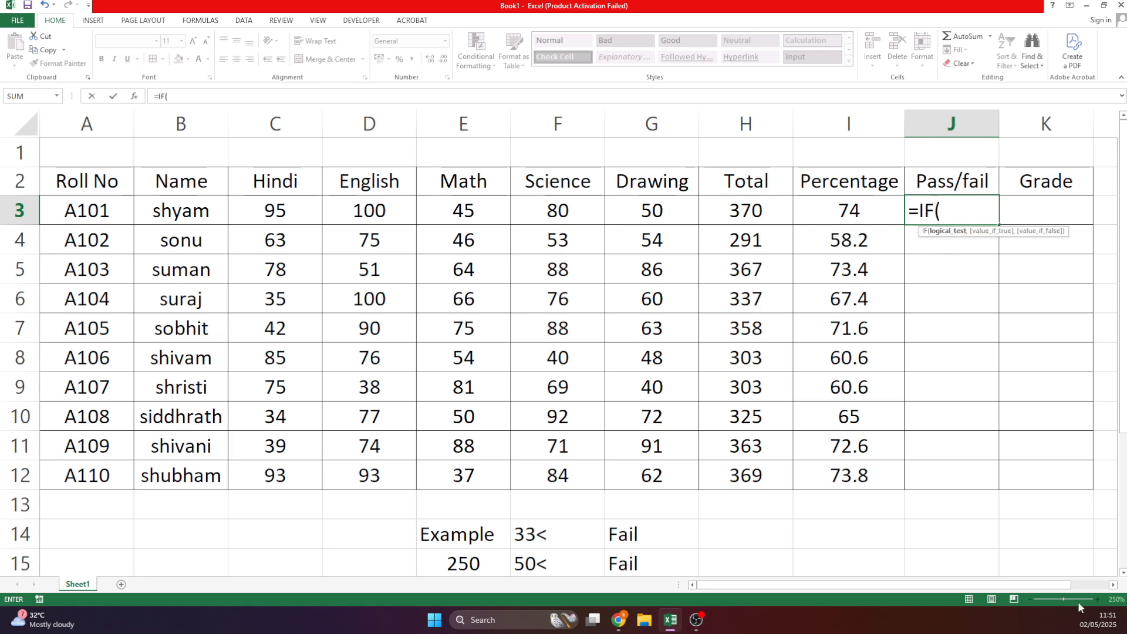
pyautogui.press('Escape')
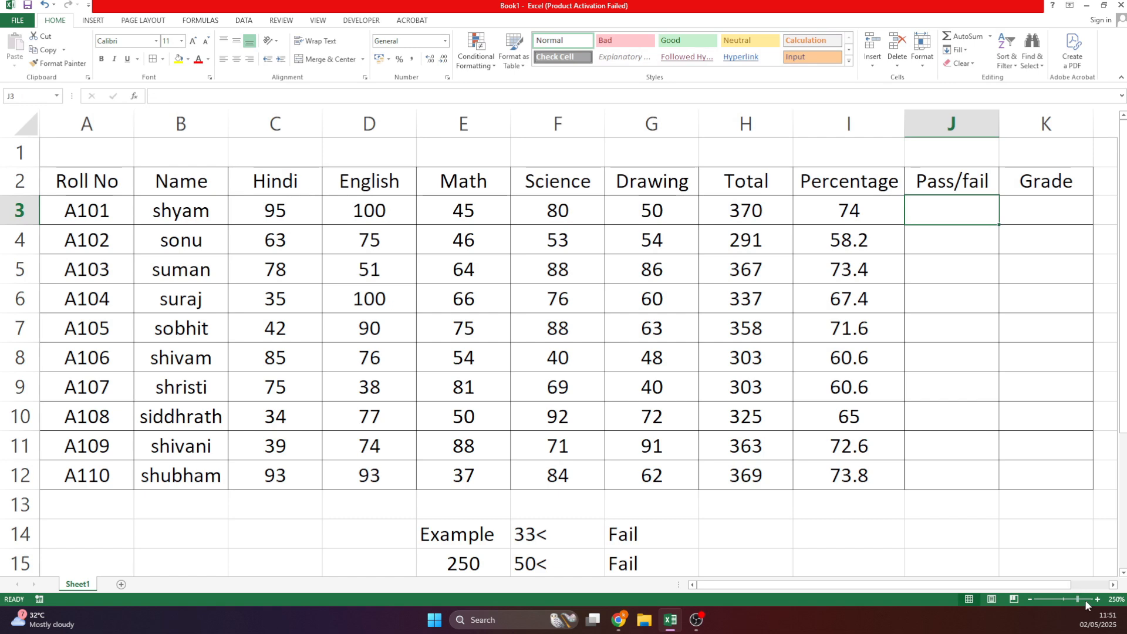
pyautogui.click(1085, 602)
pyautogui.doubleClick(856, 263)
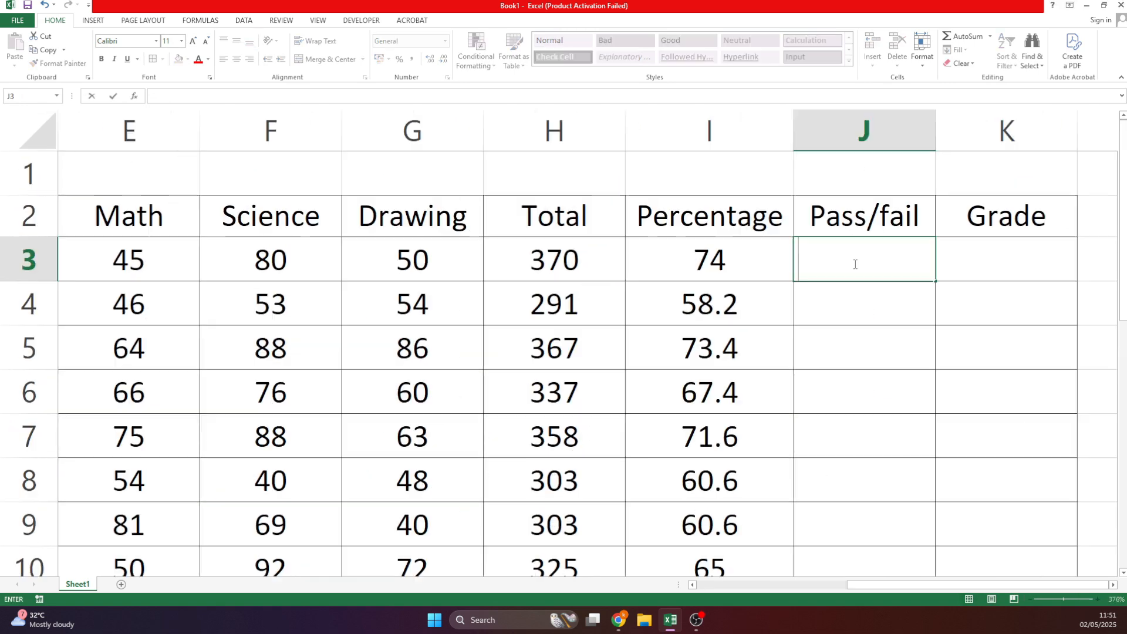
pyautogui.write('=IF(')
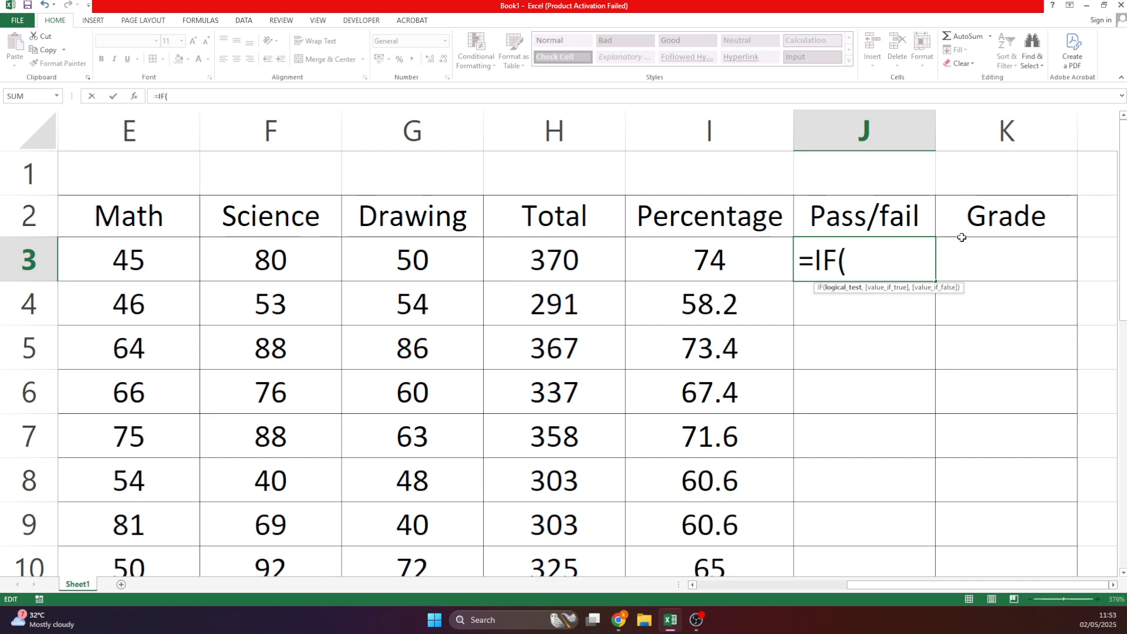
# Complete J3 as =IF(H3>250,"Pass","Fail") so the first student shows Pass.
pyautogui.click(590, 263)
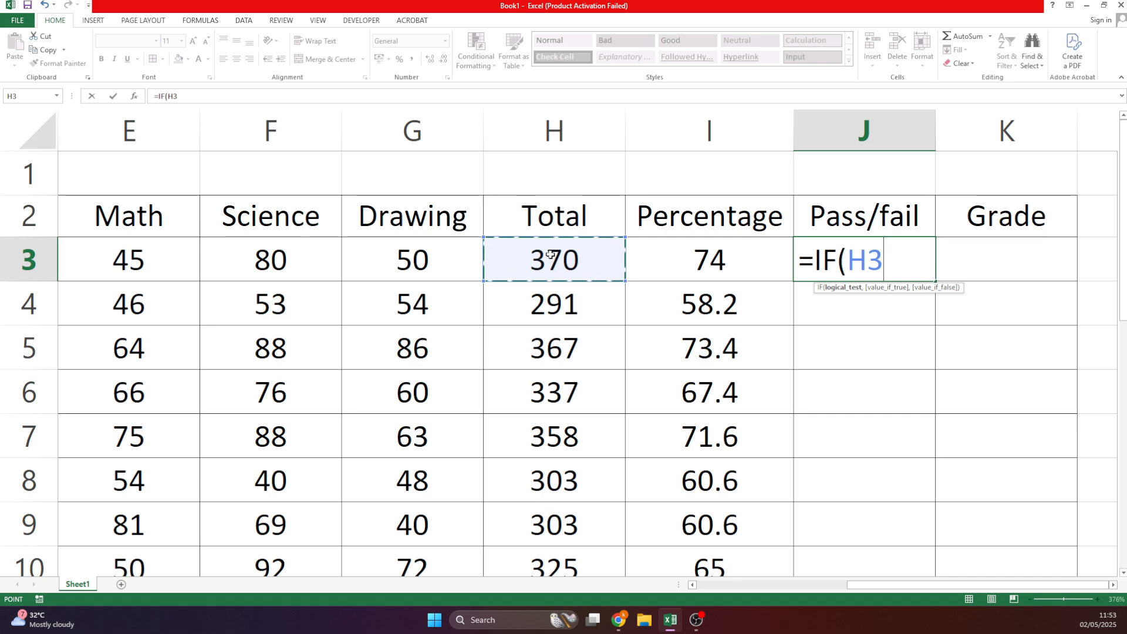
pyautogui.write('>')
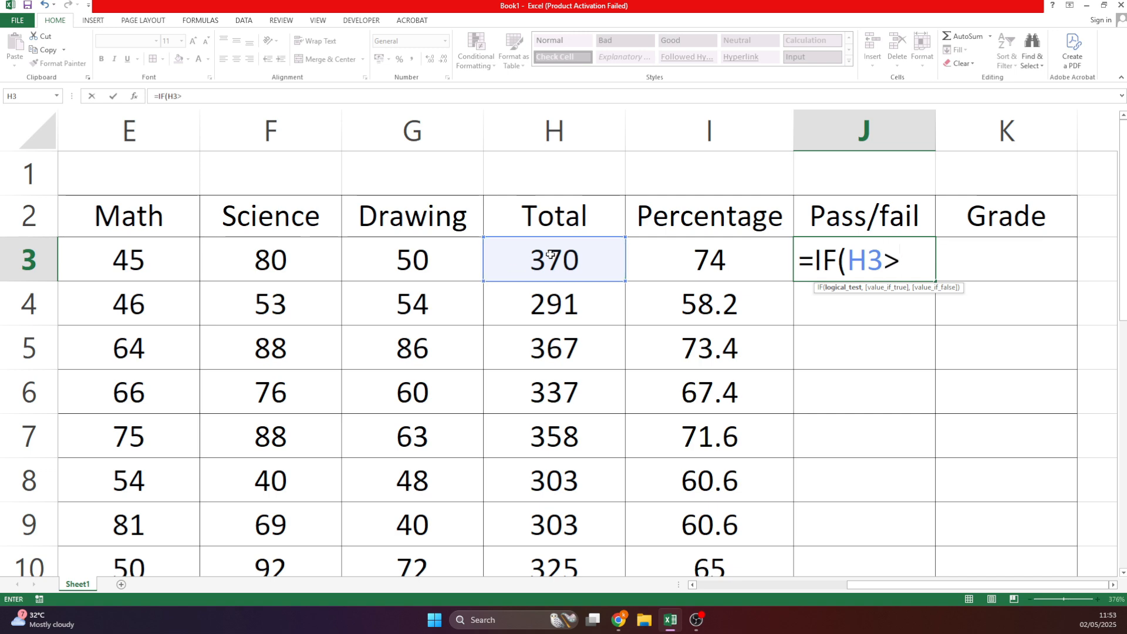
pyautogui.write('250')
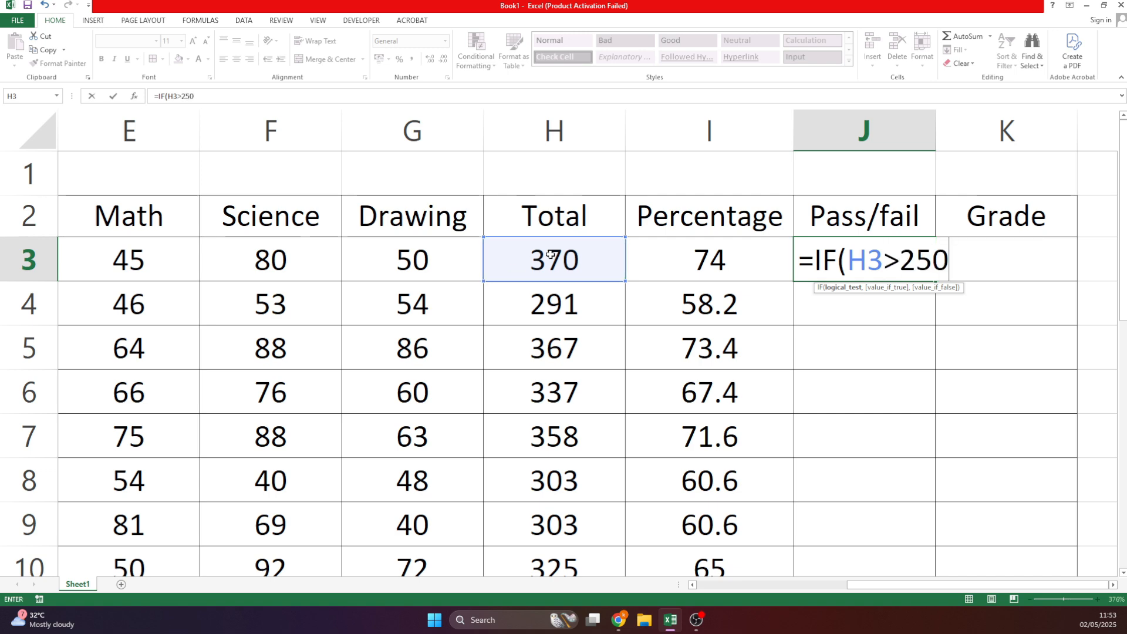
pyautogui.write(',')
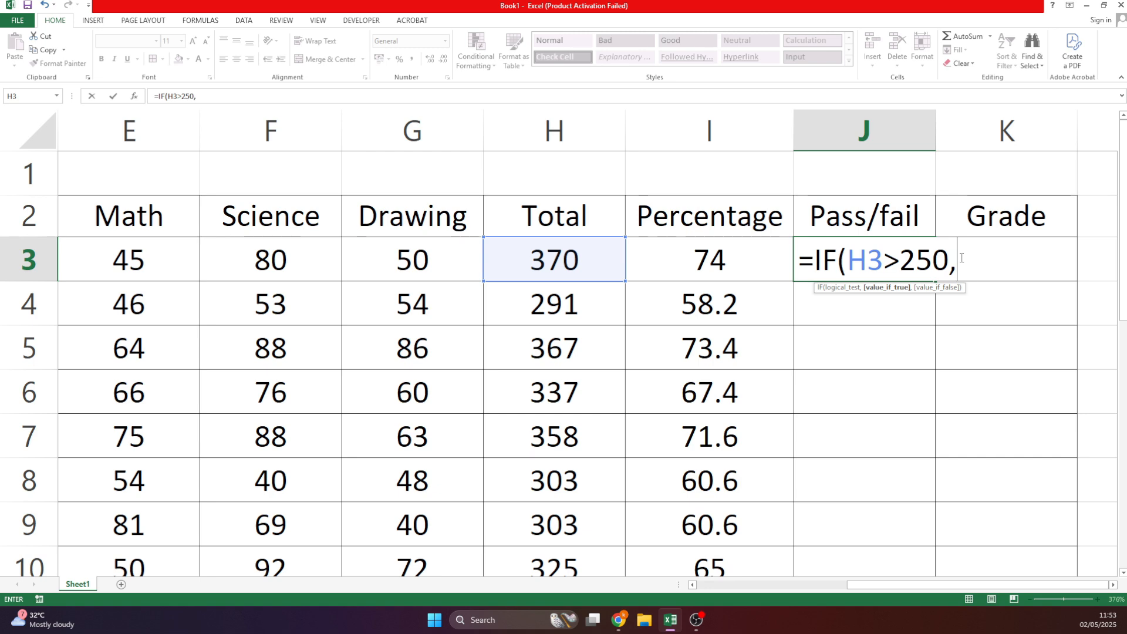
pyautogui.press('F2')
pyautogui.write('"')
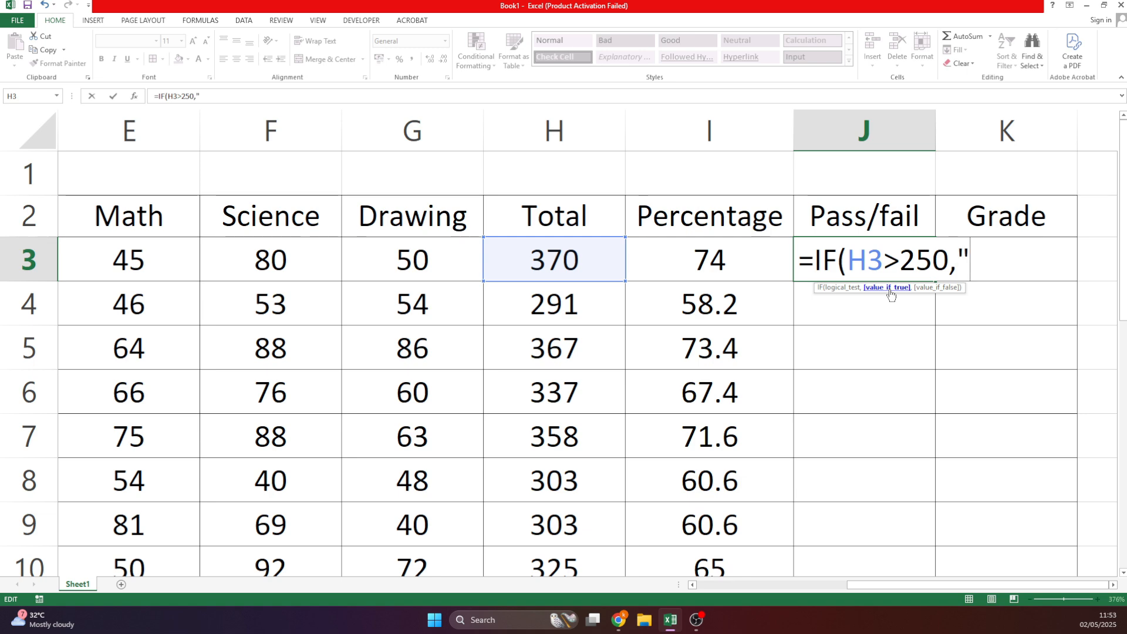
pyautogui.write('Pass')
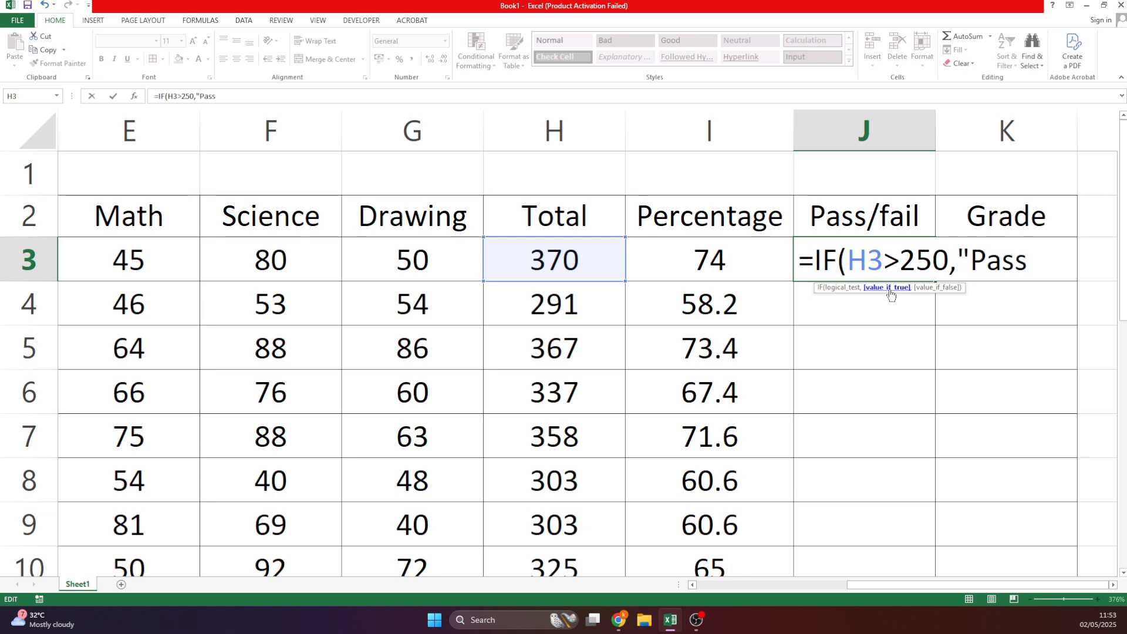
pyautogui.write('"')
pyautogui.moveTo(956, 257); pyautogui.dragTo(972, 257)
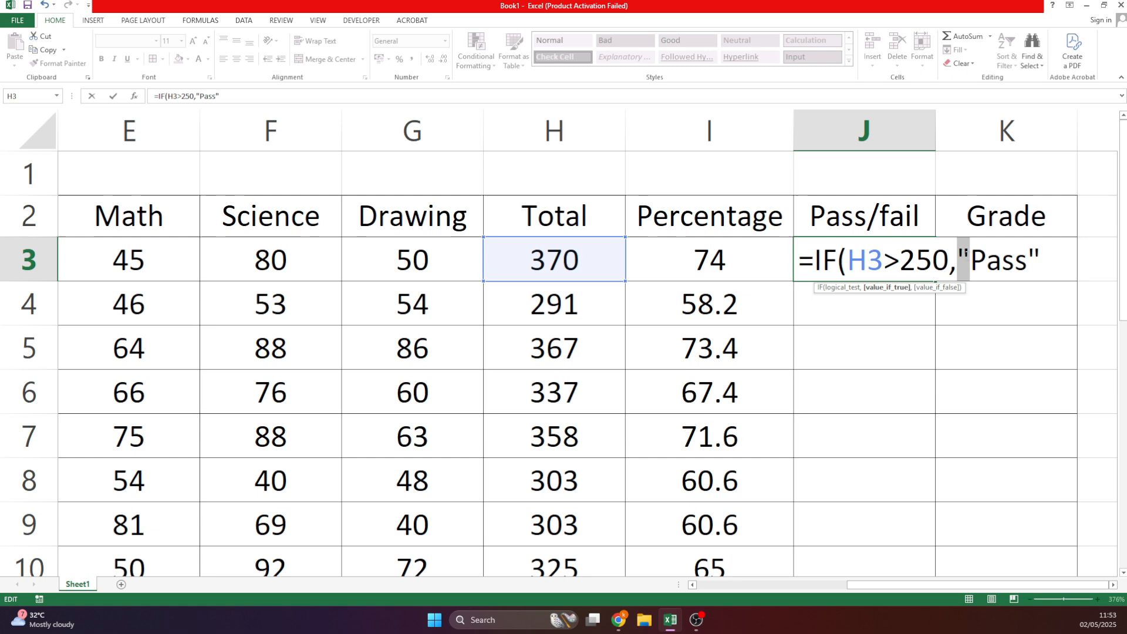
pyautogui.click(1038, 258)
pyautogui.write(',')
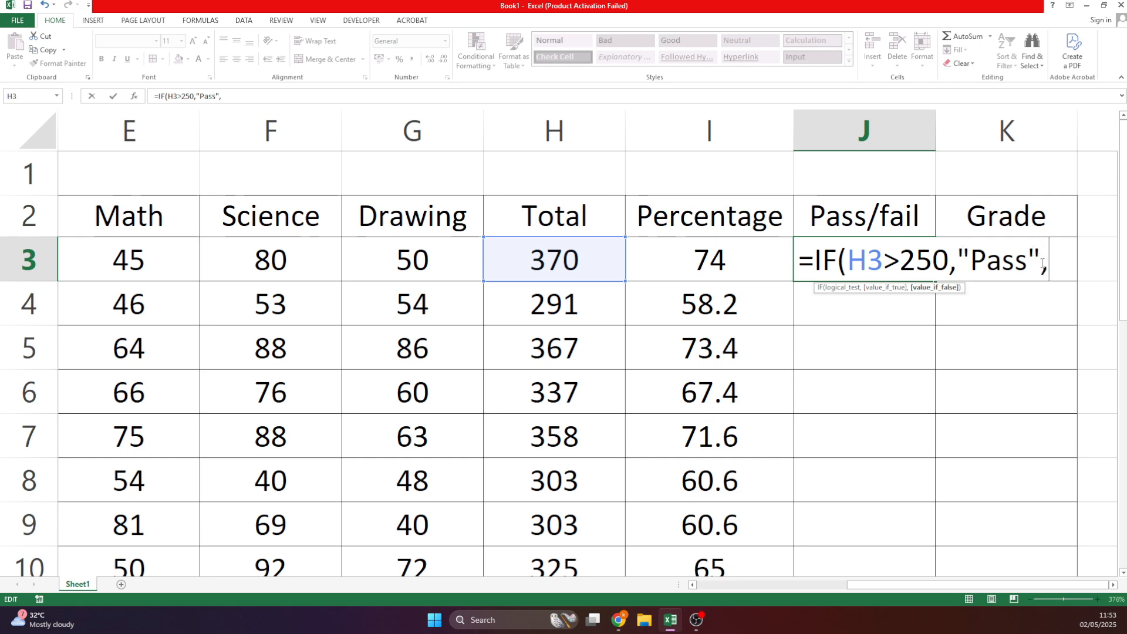
pyautogui.write('"Fail"')
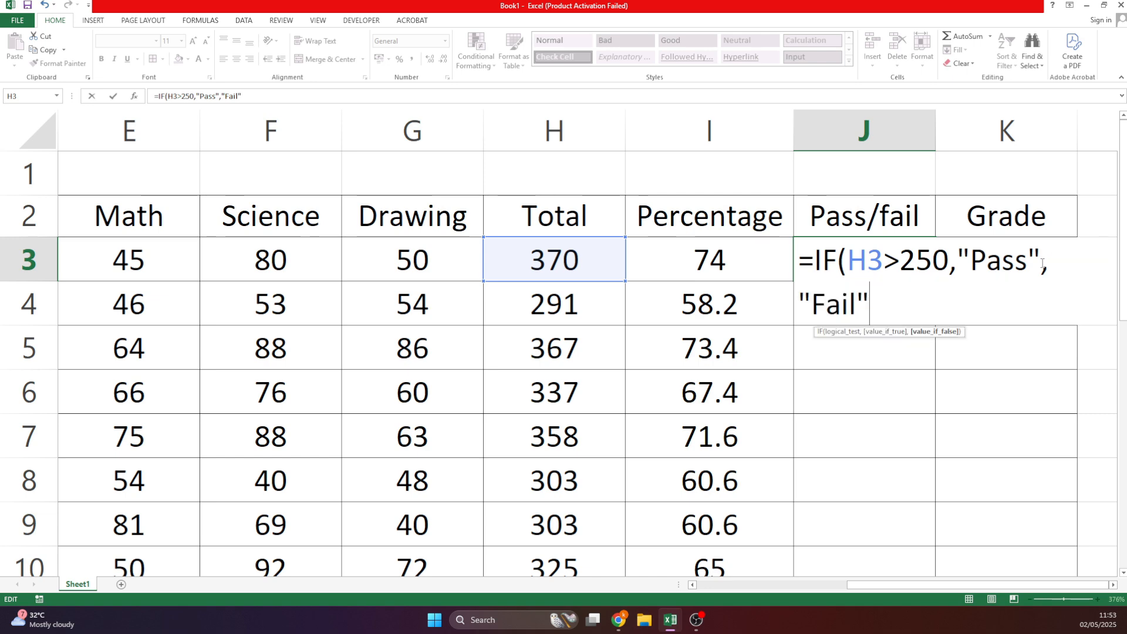
pyautogui.write(')')
pyautogui.press('Return')
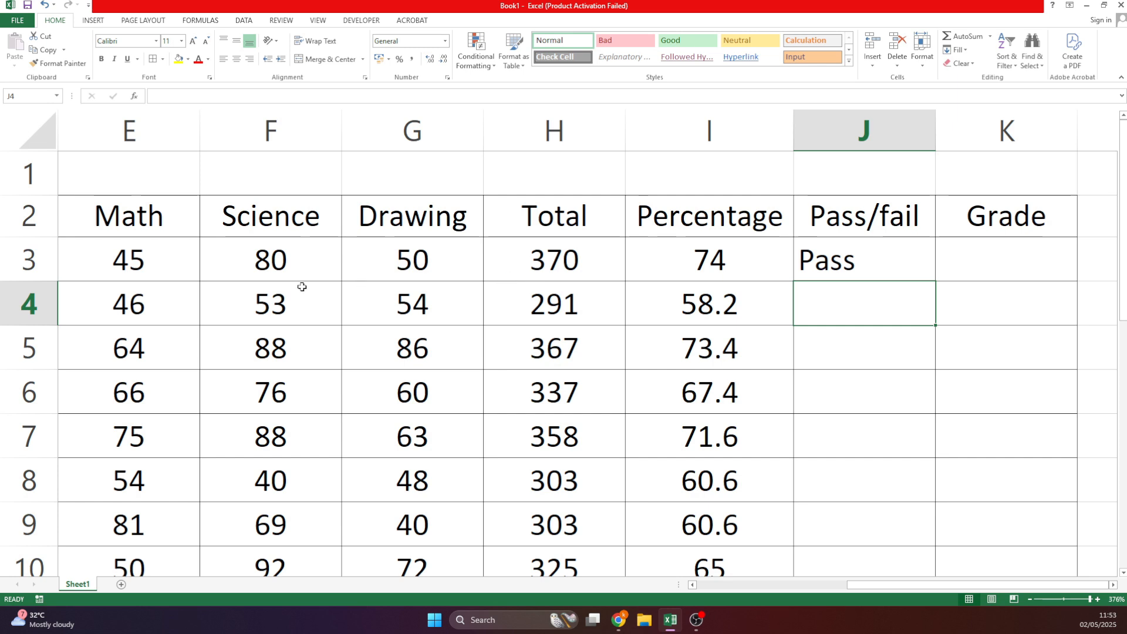
# Set the first student's Math and Science marks to 0.
pyautogui.click(147, 271)
pyautogui.write('0')
pyautogui.press('Tab')
pyautogui.write('0')
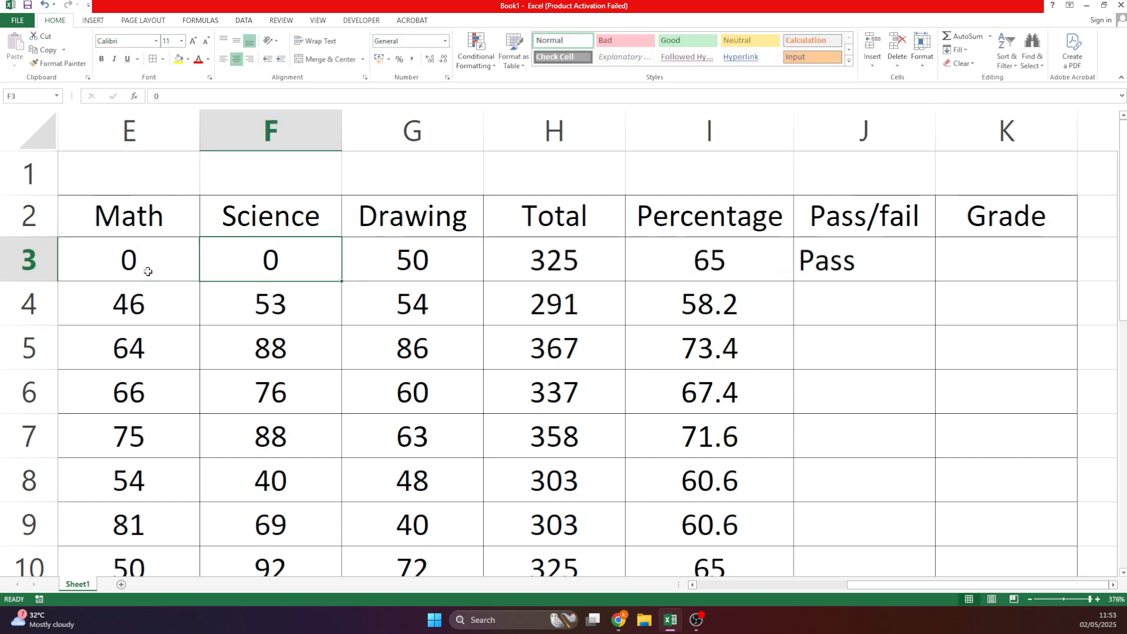
pyautogui.press('Tab')
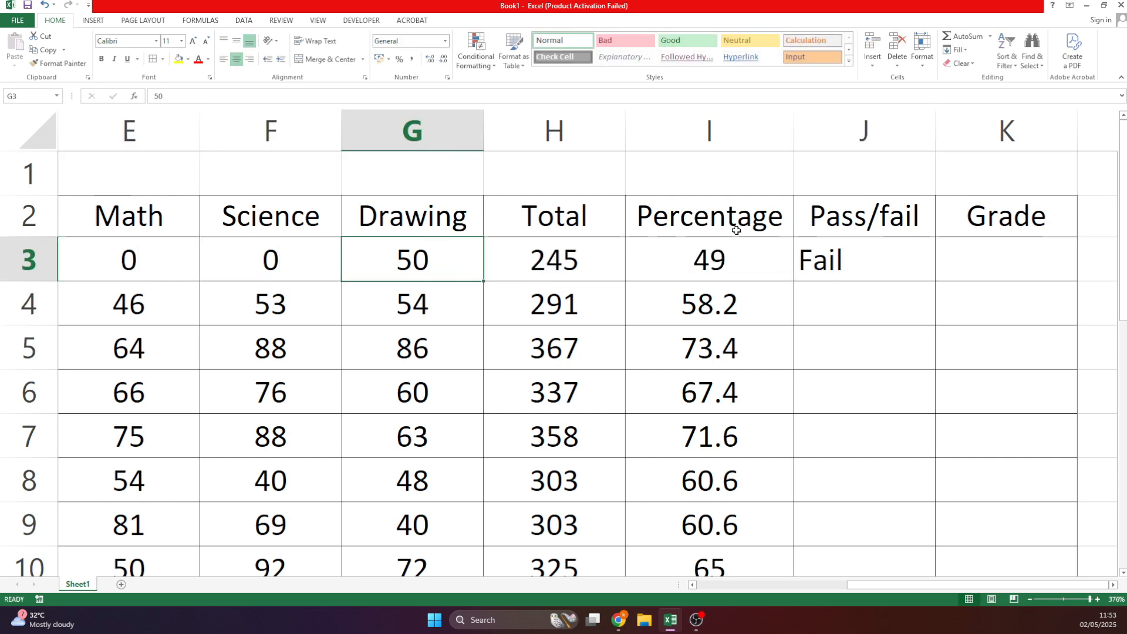
# Fill the Pass/fail formula down from J3 to J12.
pyautogui.click(860, 267)
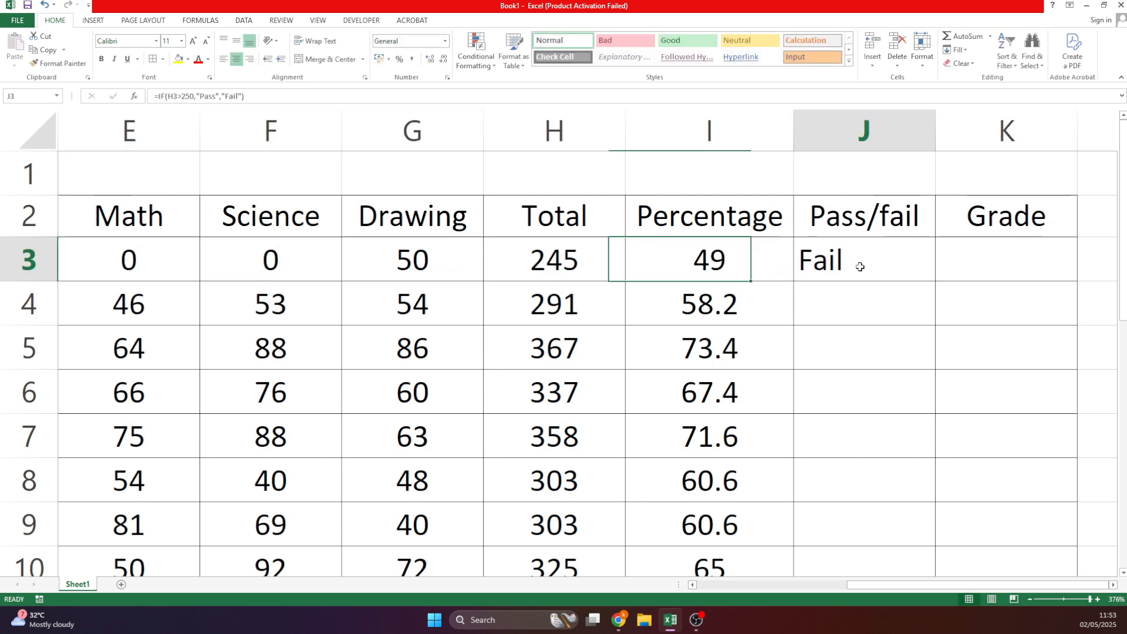
pyautogui.click(865, 312)
pyautogui.click(840, 364)
pyautogui.click(921, 269)
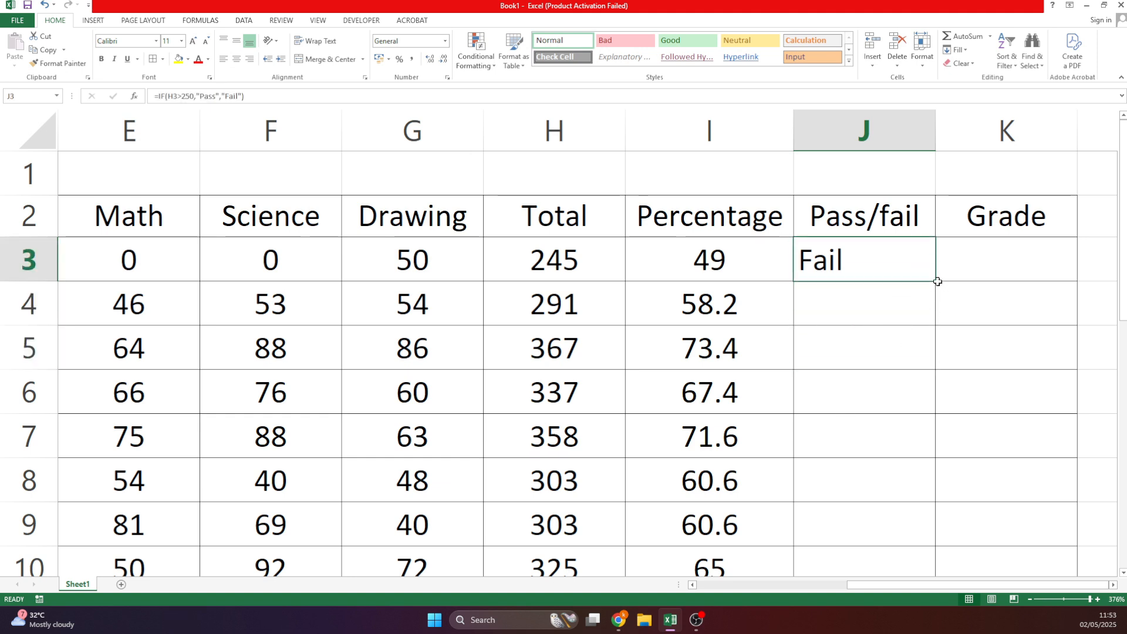
pyautogui.doubleClick(935, 283)
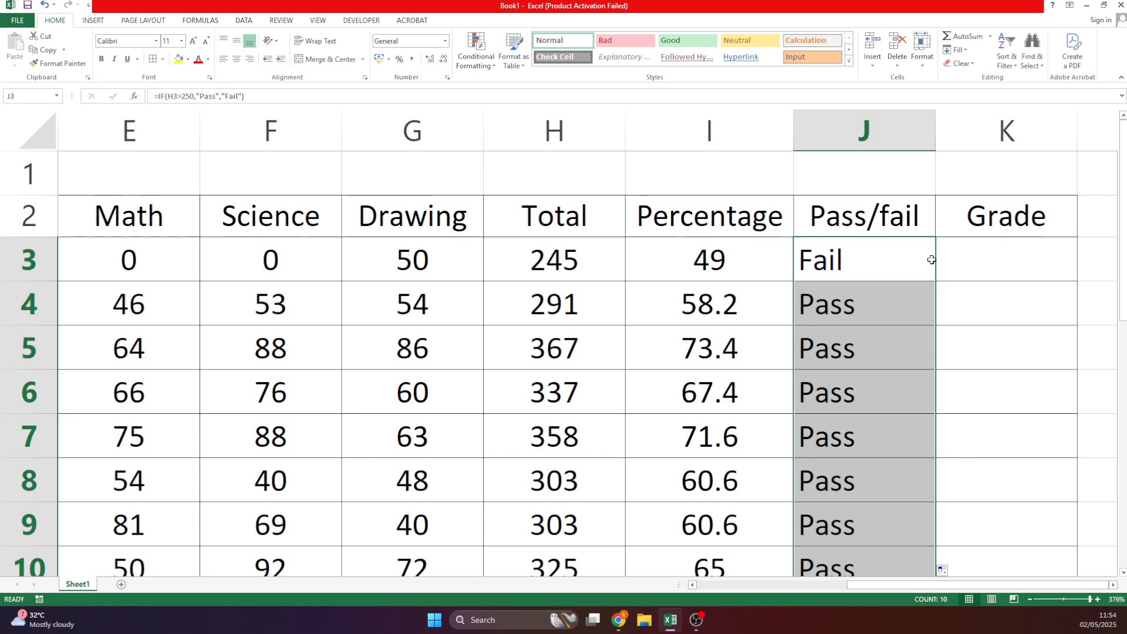
pyautogui.scroll(-1, 931, 247)
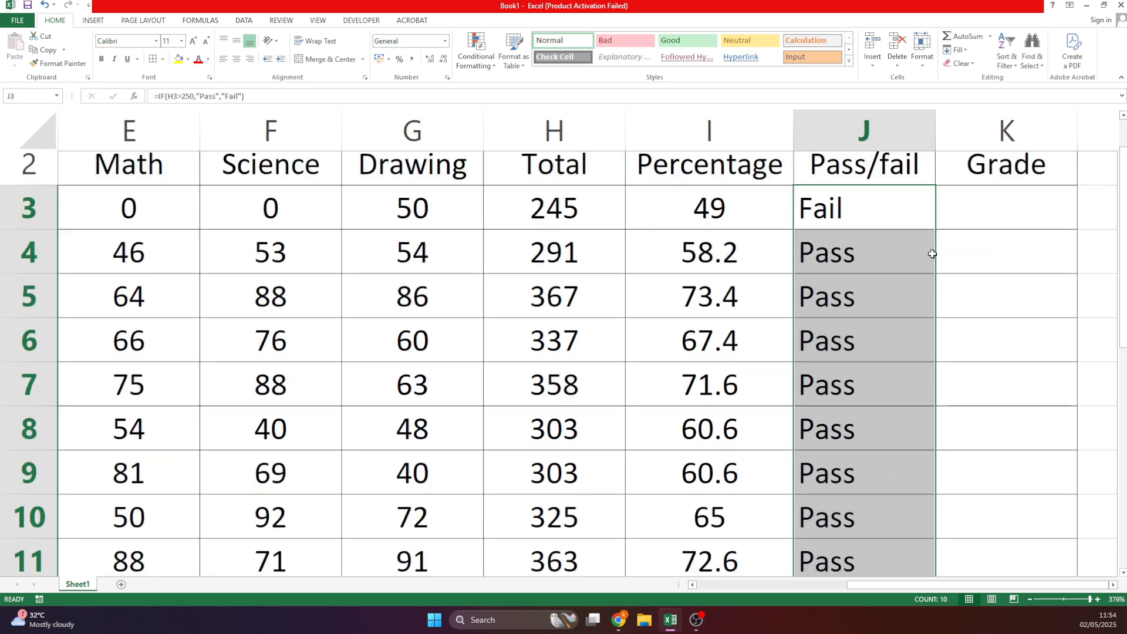
pyautogui.scroll(1, 931, 249)
pyautogui.scroll(-3, 685, 360)
# Zero row 8's Math and Science marks and confirm J8 now shows Fail.
pyautogui.click(135, 348)
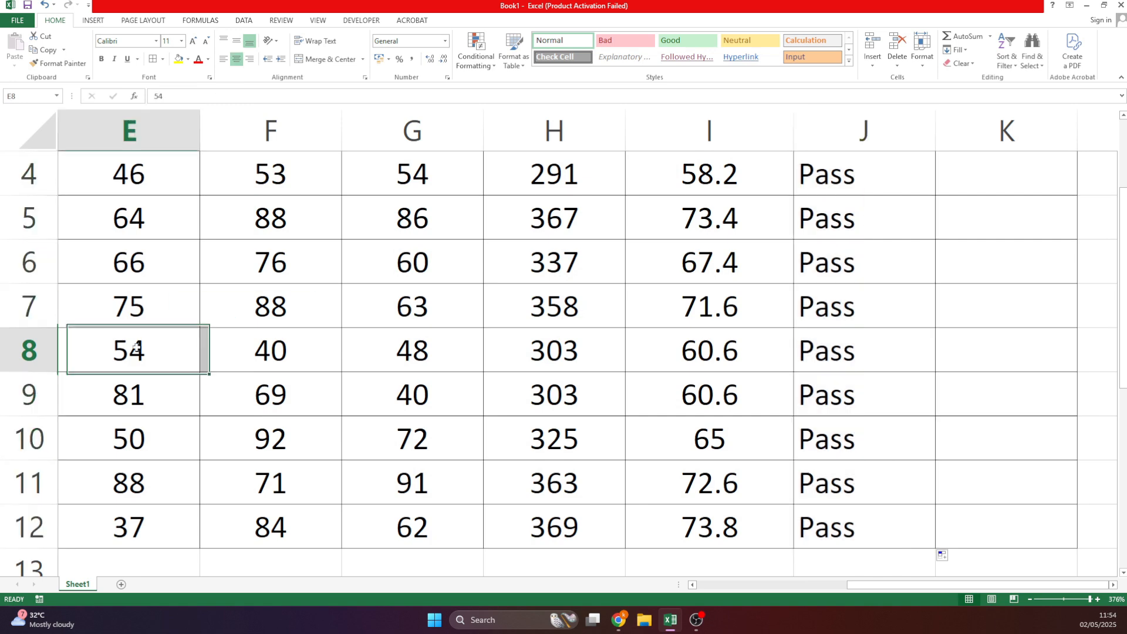
pyautogui.write('0')
pyautogui.press('Tab')
pyautogui.write('0')
pyautogui.press('Tab')
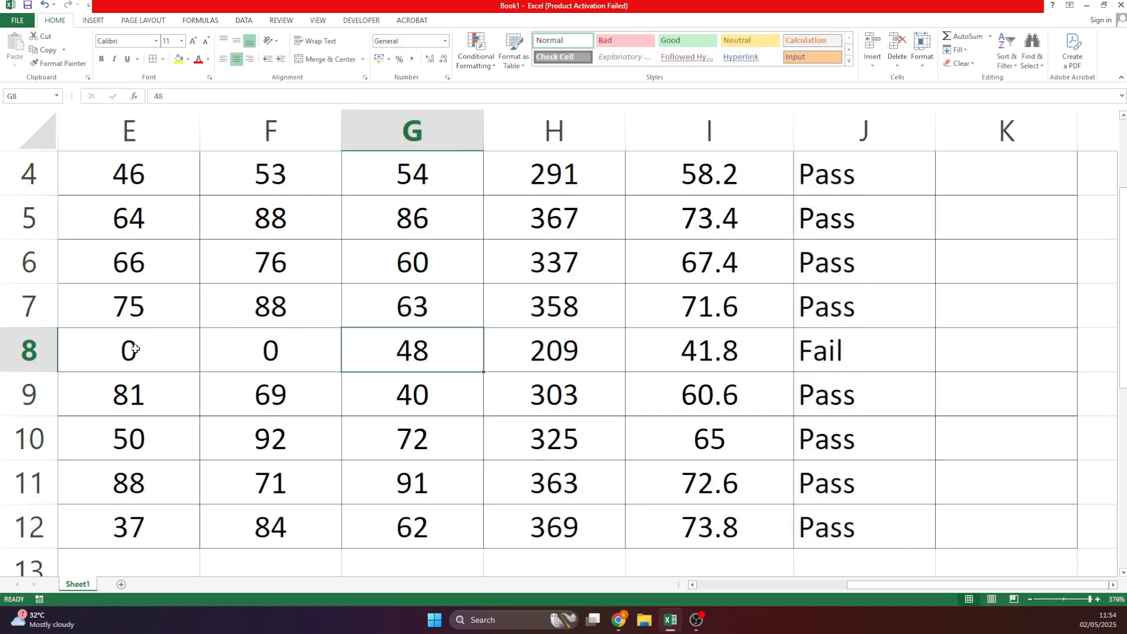
pyautogui.click(845, 346)
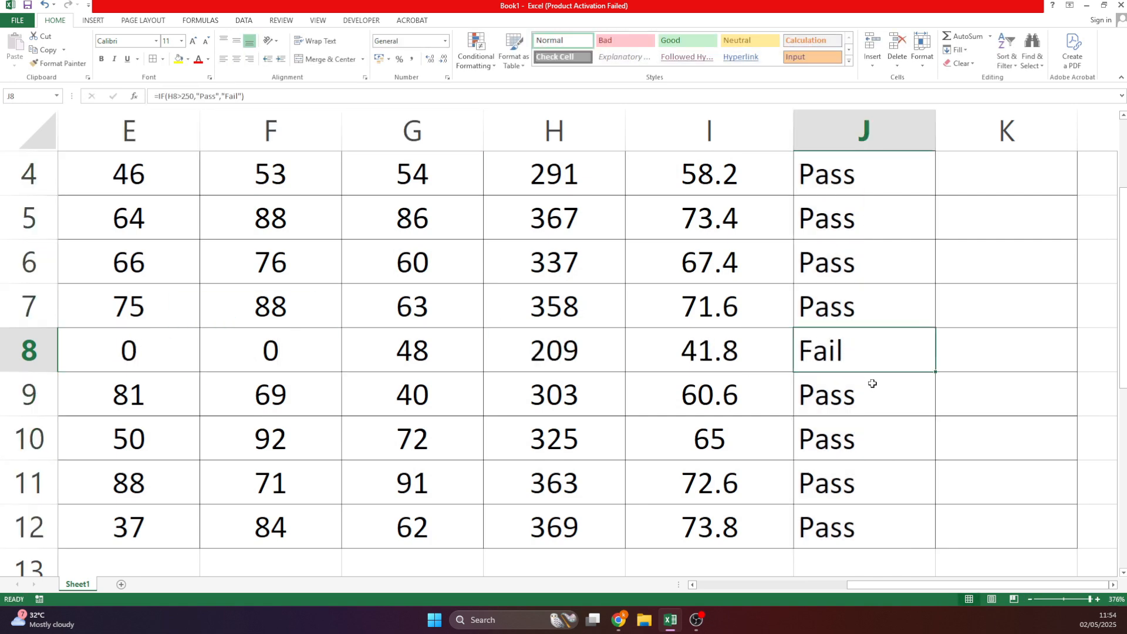
pyautogui.scroll(3, 870, 387)
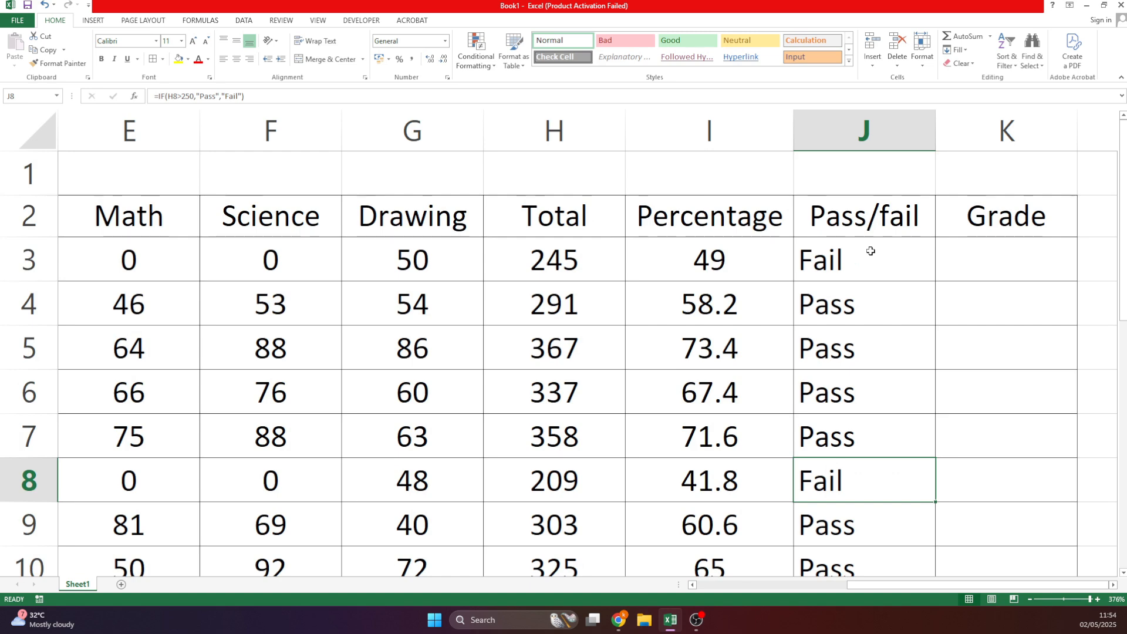
pyautogui.scroll(-4, 870, 250)
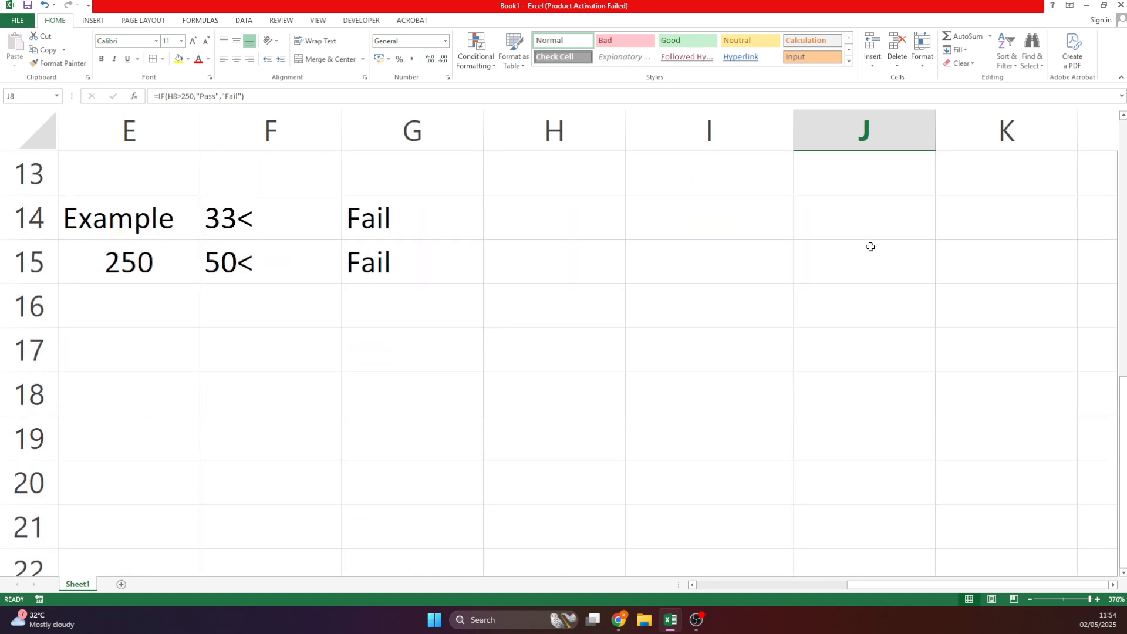
pyautogui.moveTo(840, 585); pyautogui.dragTo(693, 585)
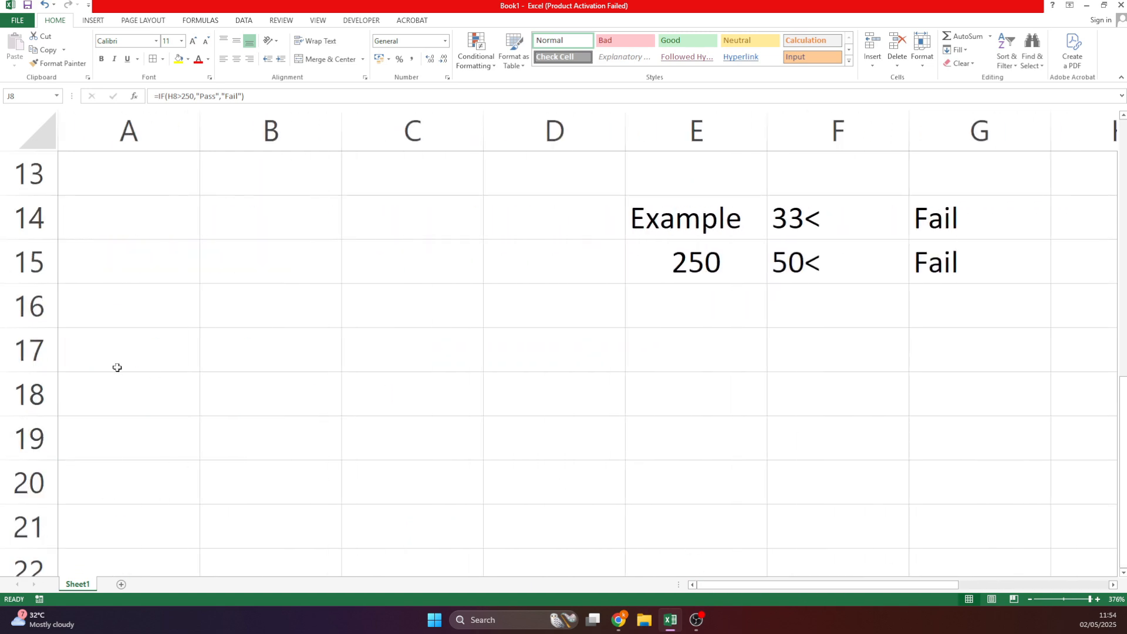
# Enter the headers Name, Amount and Status in B17:D17.
pyautogui.click(286, 355)
pyautogui.write('Name')
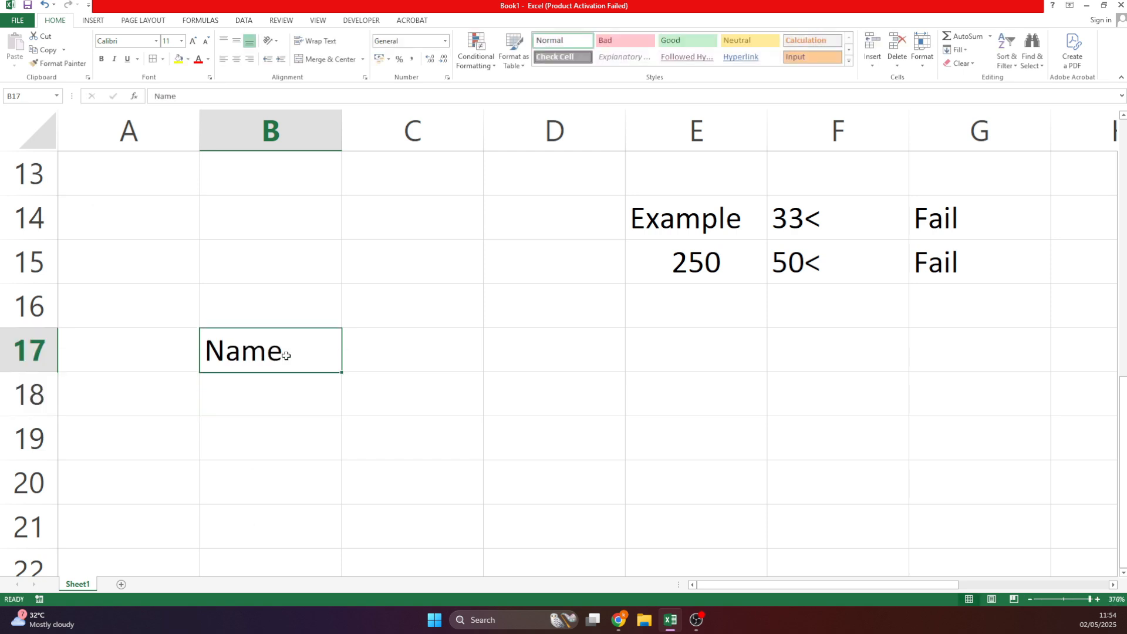
pyautogui.press('Tab')
pyautogui.write('Amount')
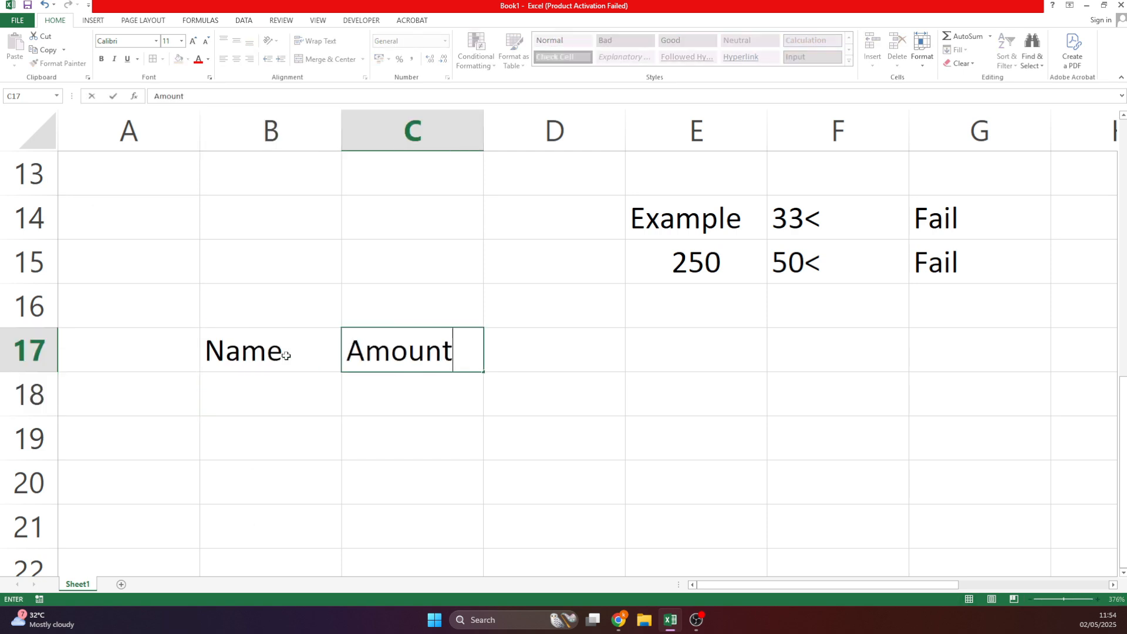
pyautogui.press('Return')
pyautogui.click(539, 354)
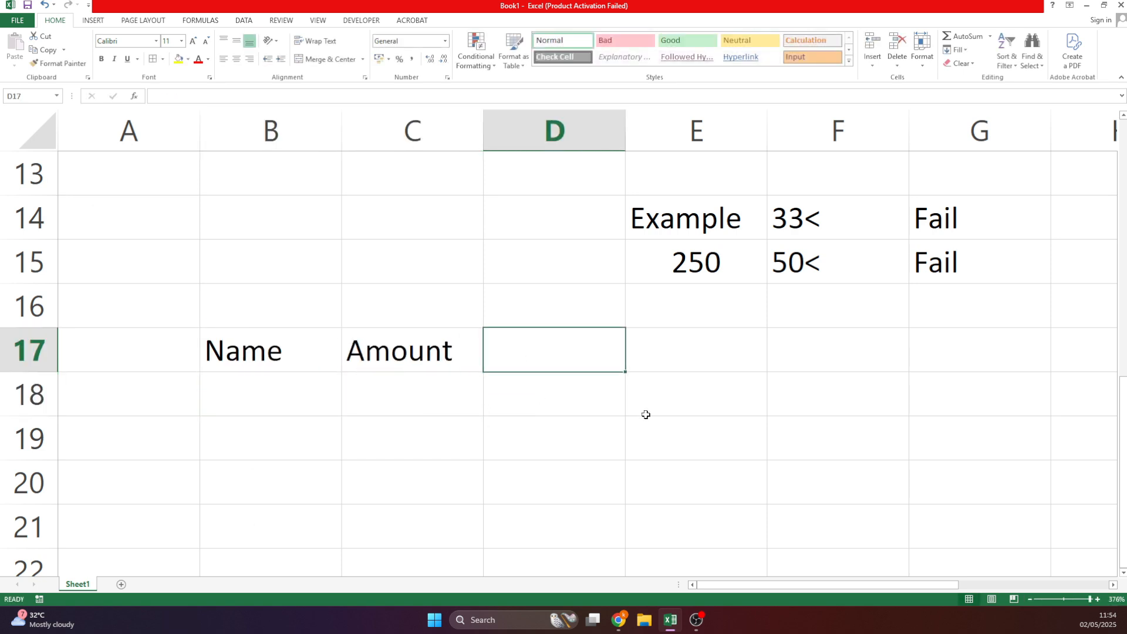
pyautogui.write('Status')
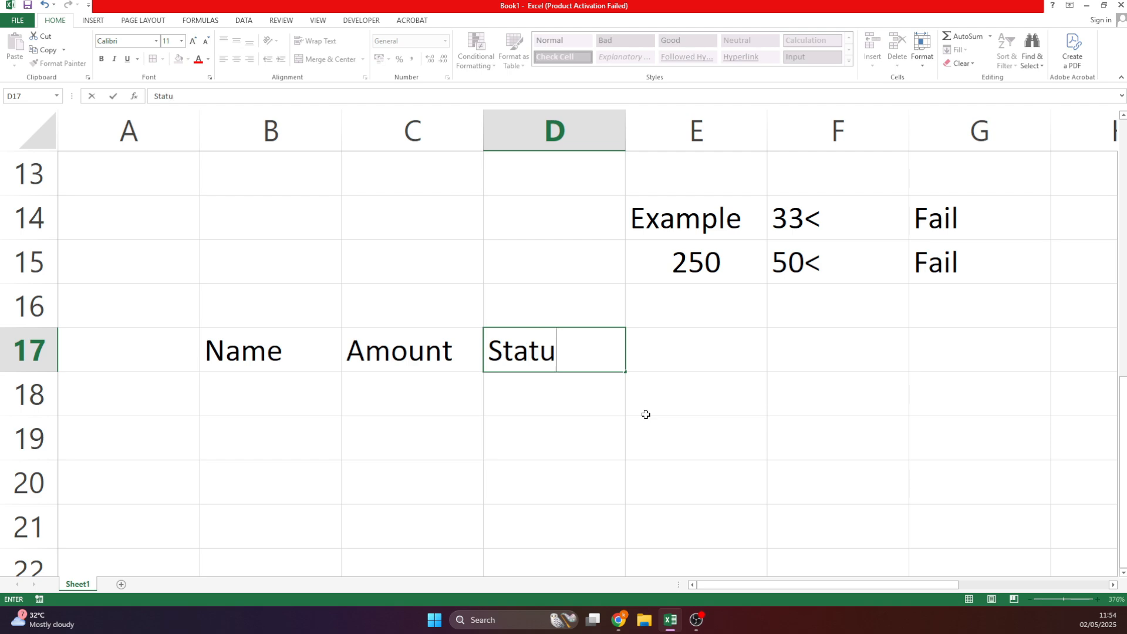
pyautogui.press('Return')
# Copy the student names from B3:B8 into B18:B23.
pyautogui.scroll(4, 546, 370)
pyautogui.moveTo(281, 262); pyautogui.dragTo(308, 491)
pyautogui.hotkey('ctrl', 'c')
pyautogui.scroll(-4, 217, 390)
pyautogui.click(335, 387)
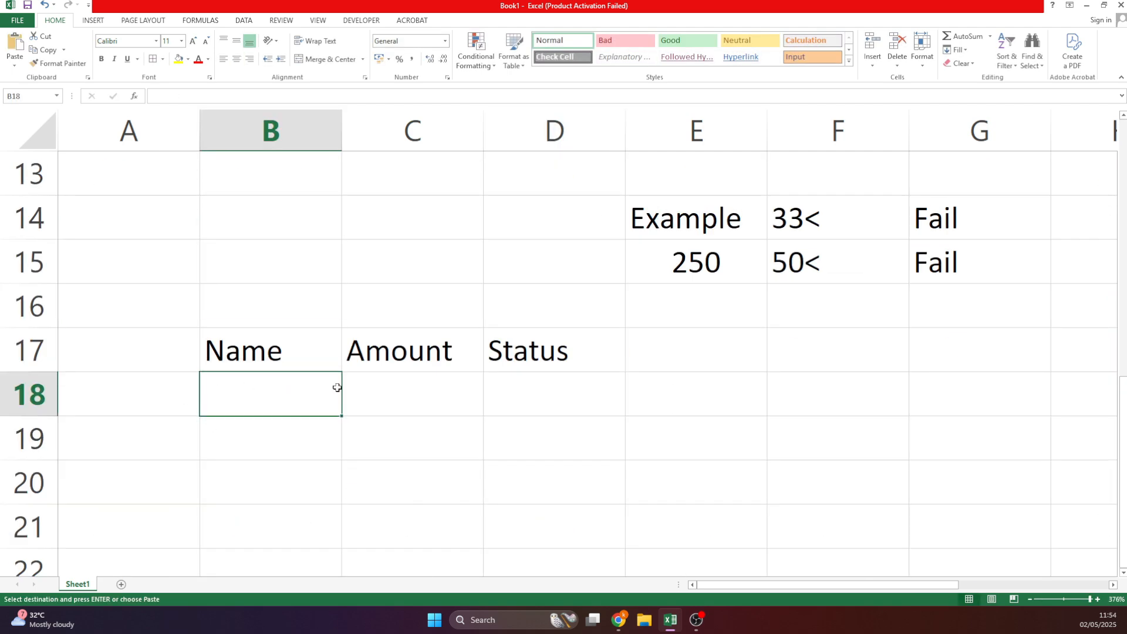
pyautogui.hotkey('ctrl', 'v')
pyautogui.click(411, 428)
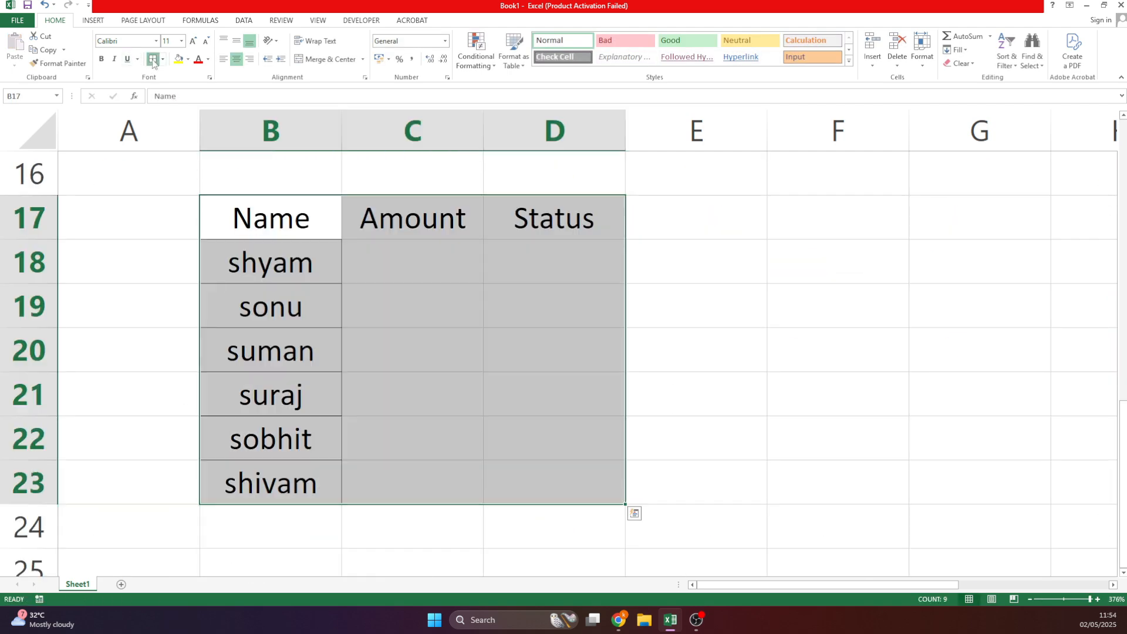
# Border and centre the new table, bold its headers, and widen column D.
pyautogui.click(152, 58)
pyautogui.moveTo(297, 232); pyautogui.dragTo(532, 220)
pyautogui.click(101, 59)
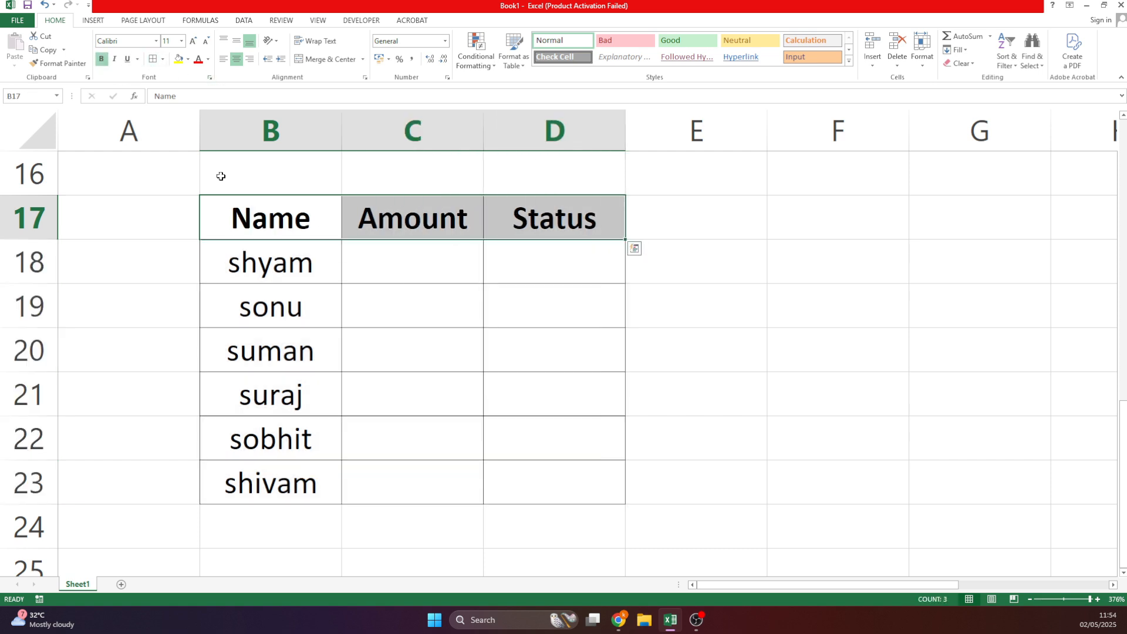
pyautogui.click(412, 288)
pyautogui.click(411, 275)
pyautogui.moveTo(625, 134); pyautogui.dragTo(682, 134)
pyautogui.scroll(1, 307, 274)
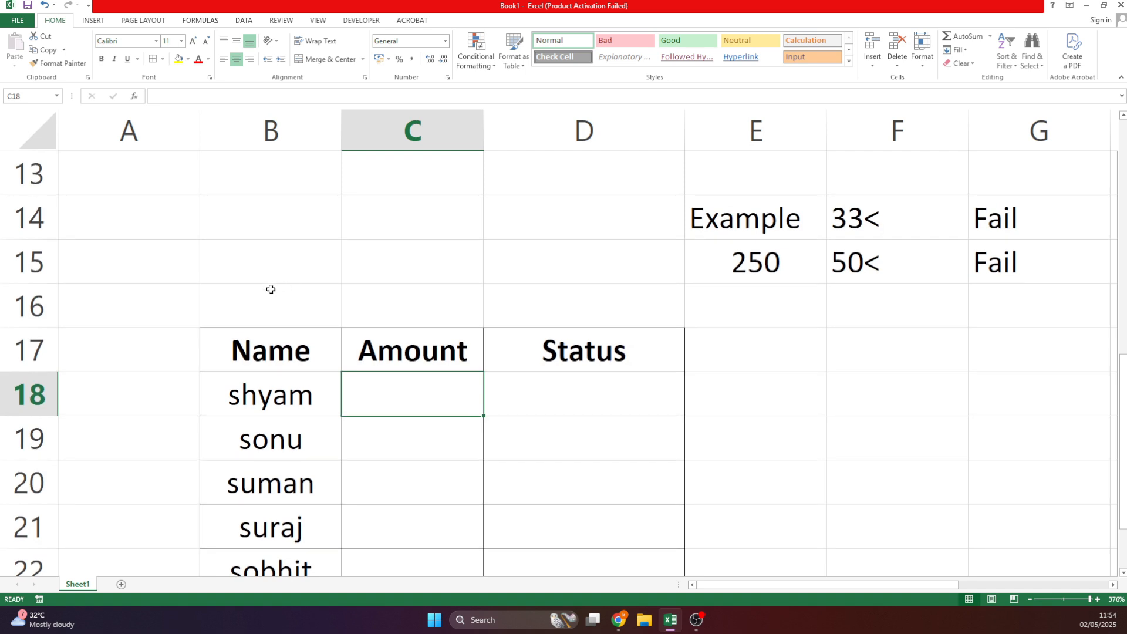
pyautogui.moveTo(272, 289); pyautogui.dragTo(547, 299)
# Merge B16:D16 and enter the title 'Going TO picnic'.
pyautogui.click(329, 58)
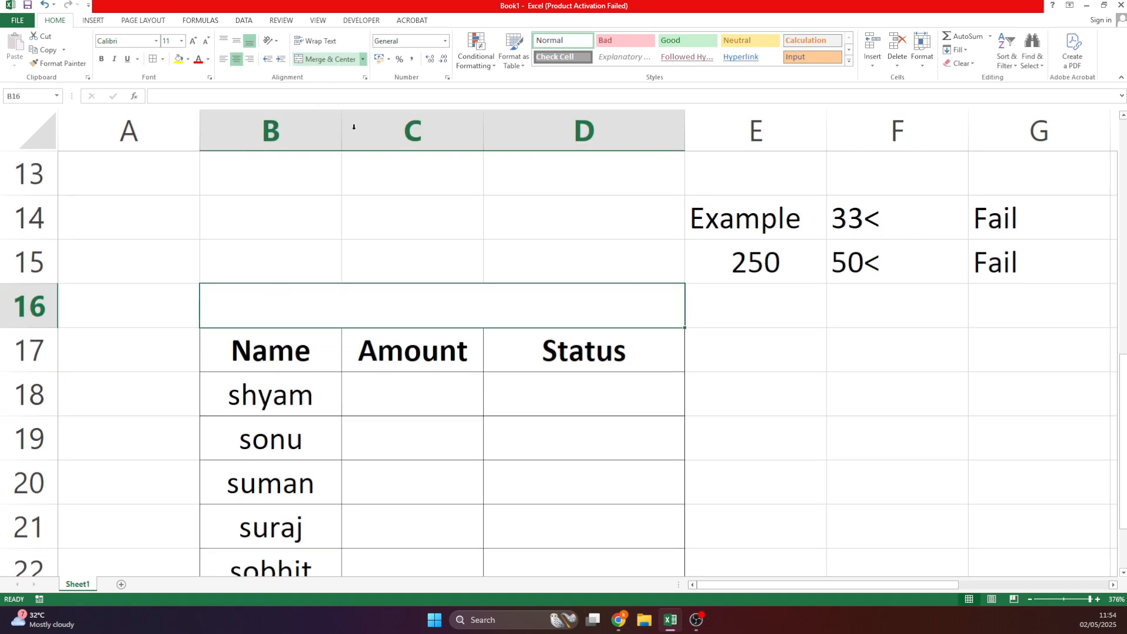
pyautogui.write('Go')
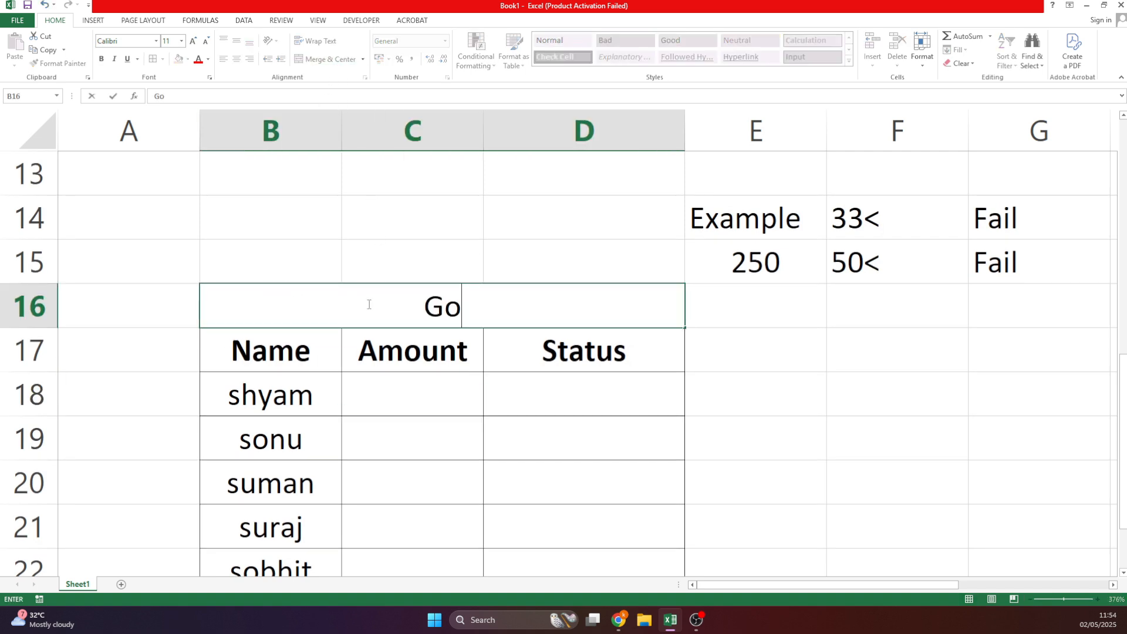
pyautogui.write('ing TO picnic')
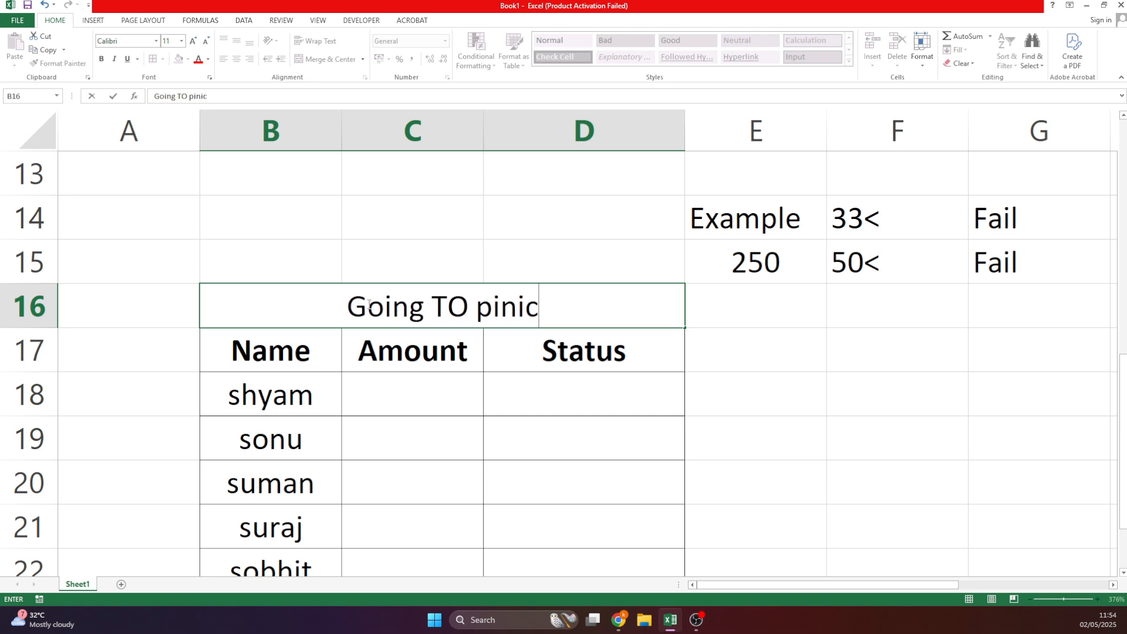
pyautogui.click(552, 383)
pyautogui.scroll(-1, 552, 383)
pyautogui.scroll(1, 552, 383)
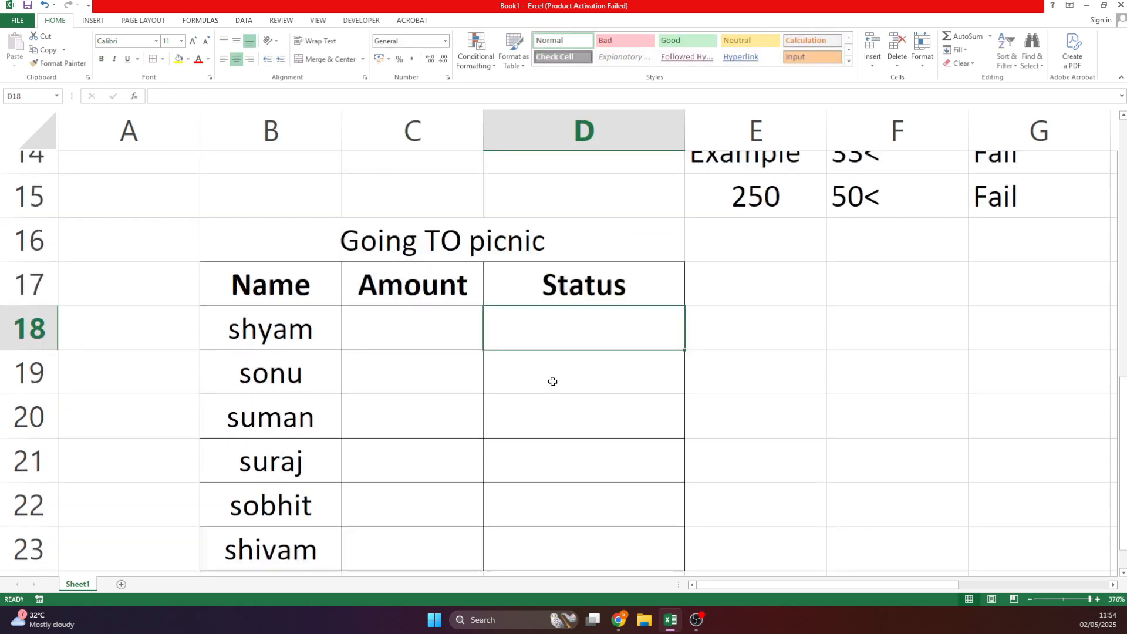
pyautogui.scroll(-1, 553, 382)
pyautogui.click(385, 262)
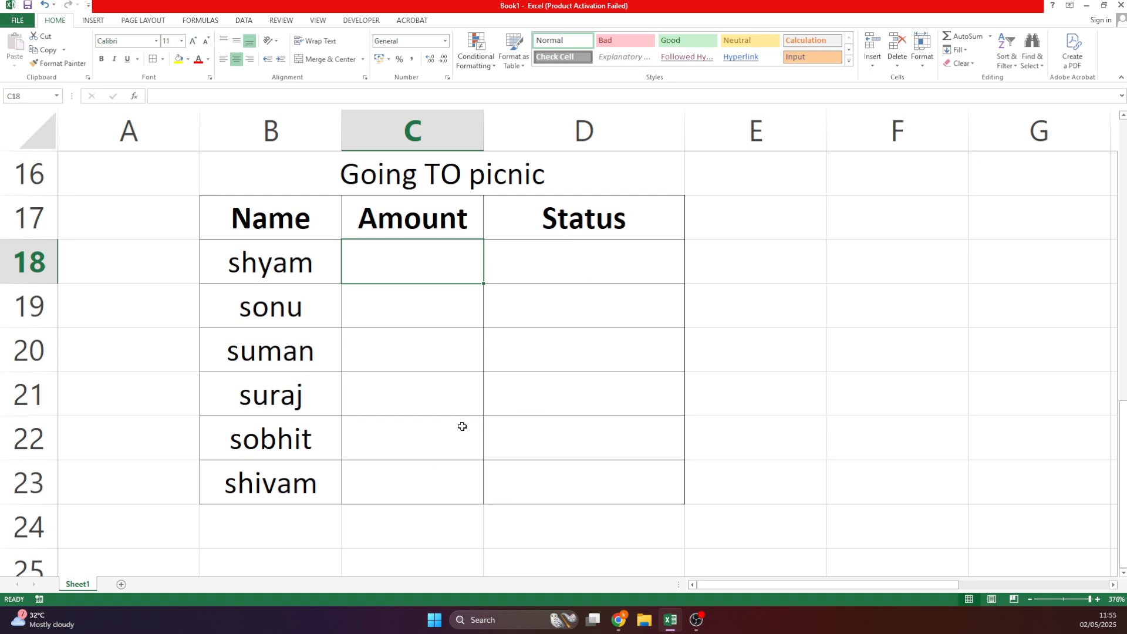
# Enter 500 in C18, change it to 0, and start a formula with = in D18.
pyautogui.write('500')
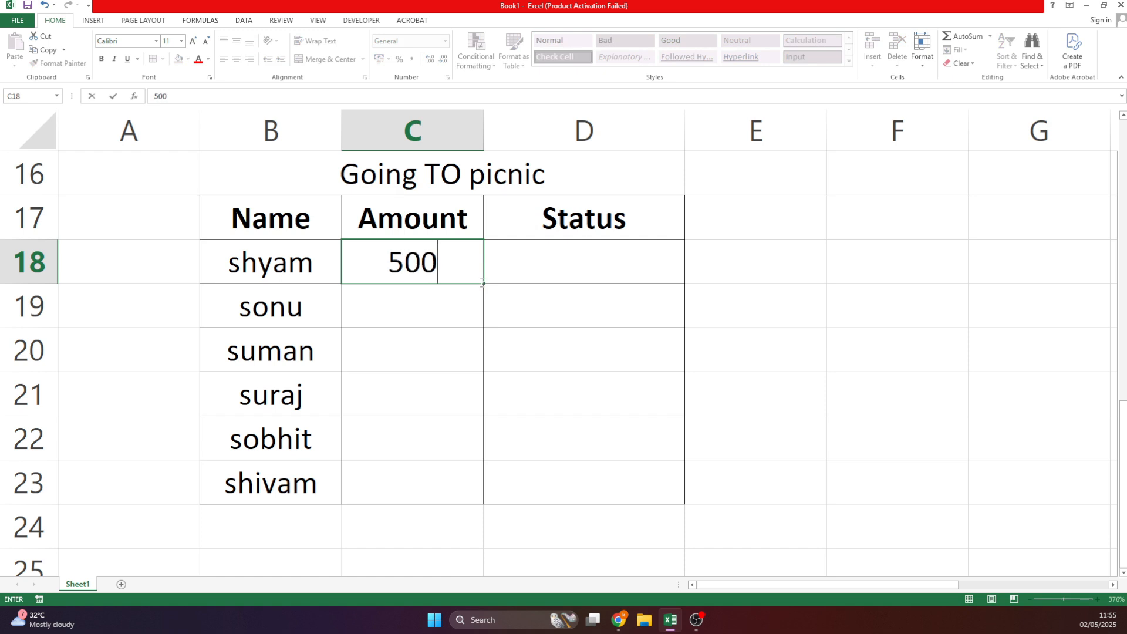
pyautogui.press('Tab')
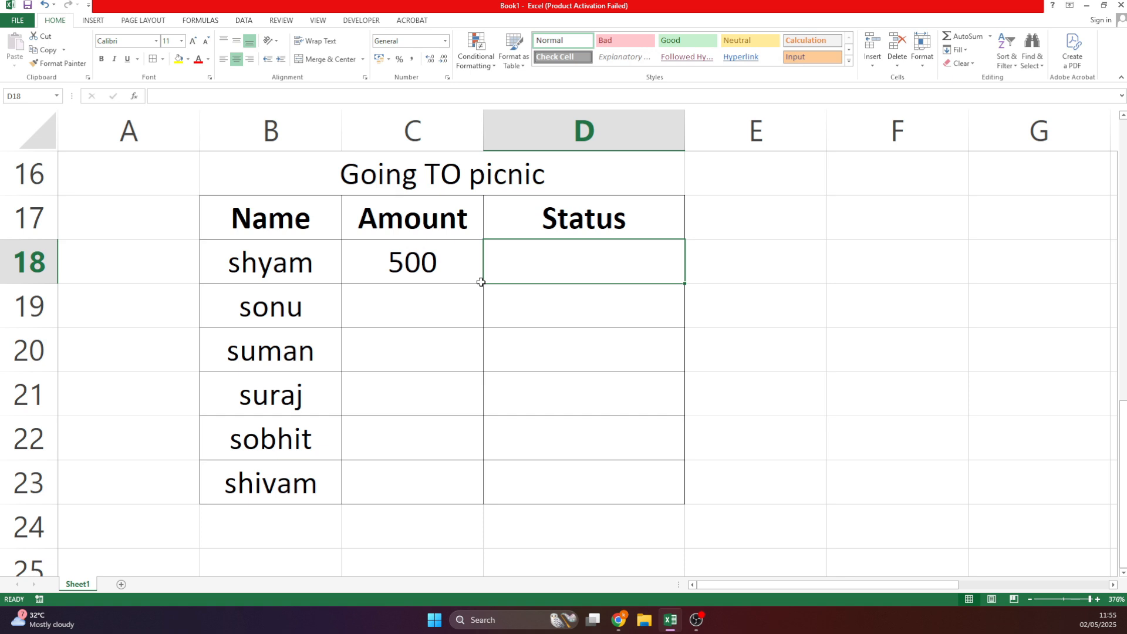
pyautogui.click(480, 282)
pyautogui.write('0')
pyautogui.press('Tab')
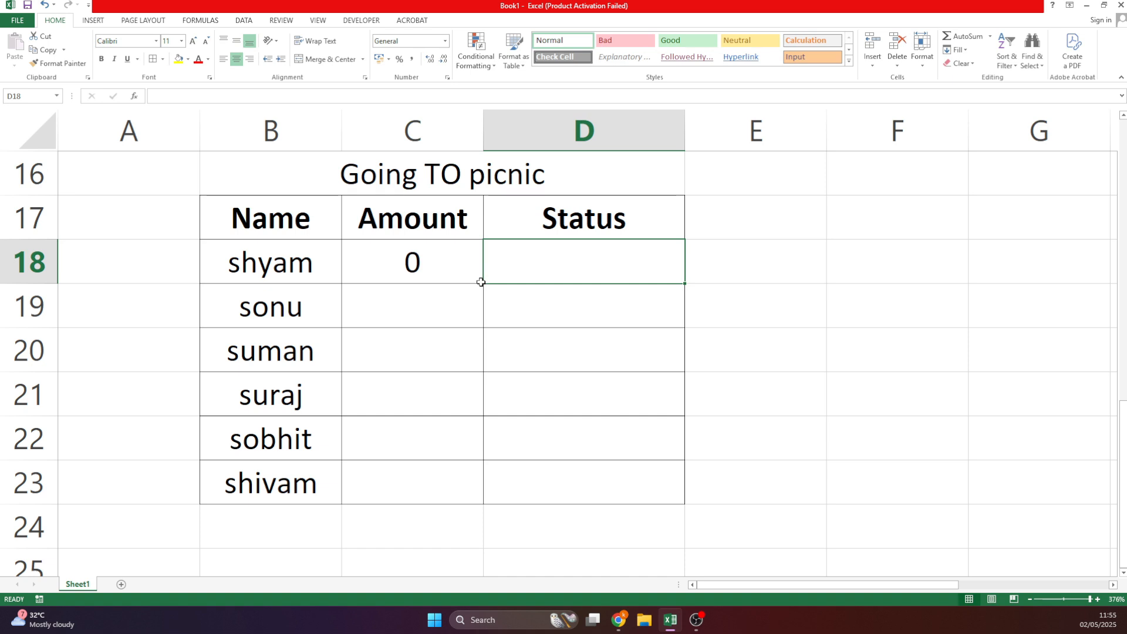
pyautogui.write('=')
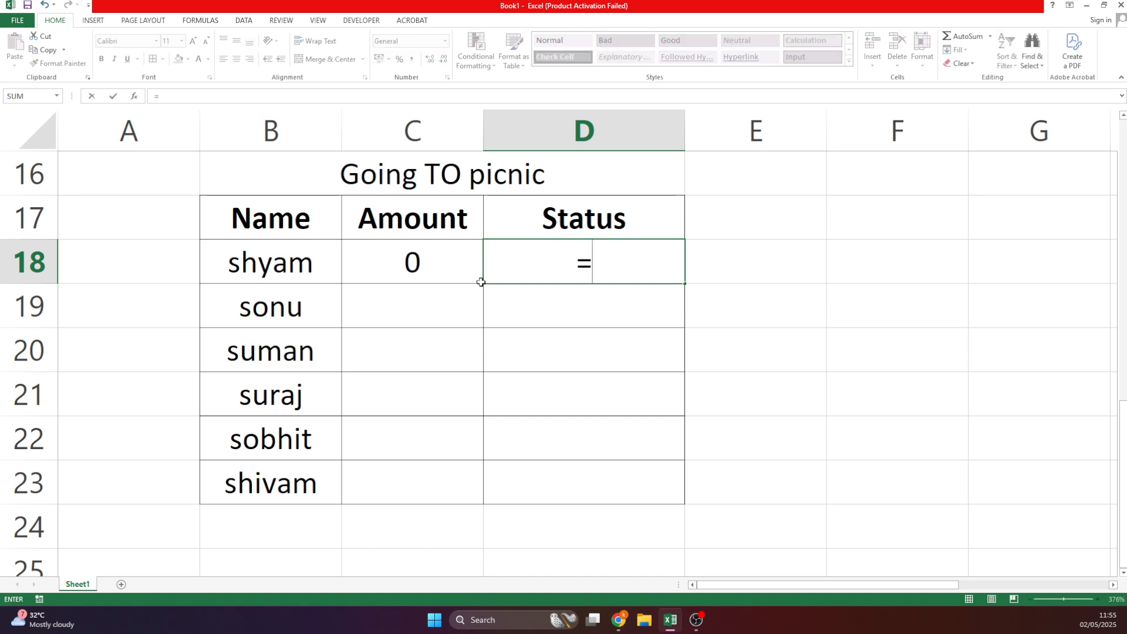
# Type C18>200,"Going To", Not Going") into D18 and dismiss the resulting error message.
pyautogui.click(433, 264)
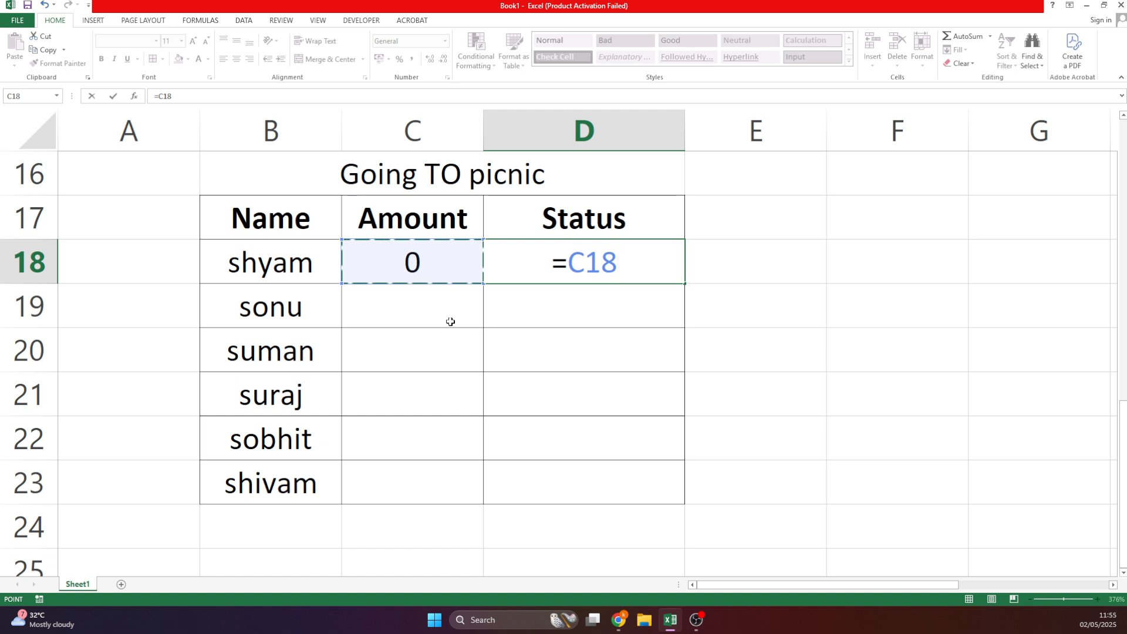
pyautogui.write('>')
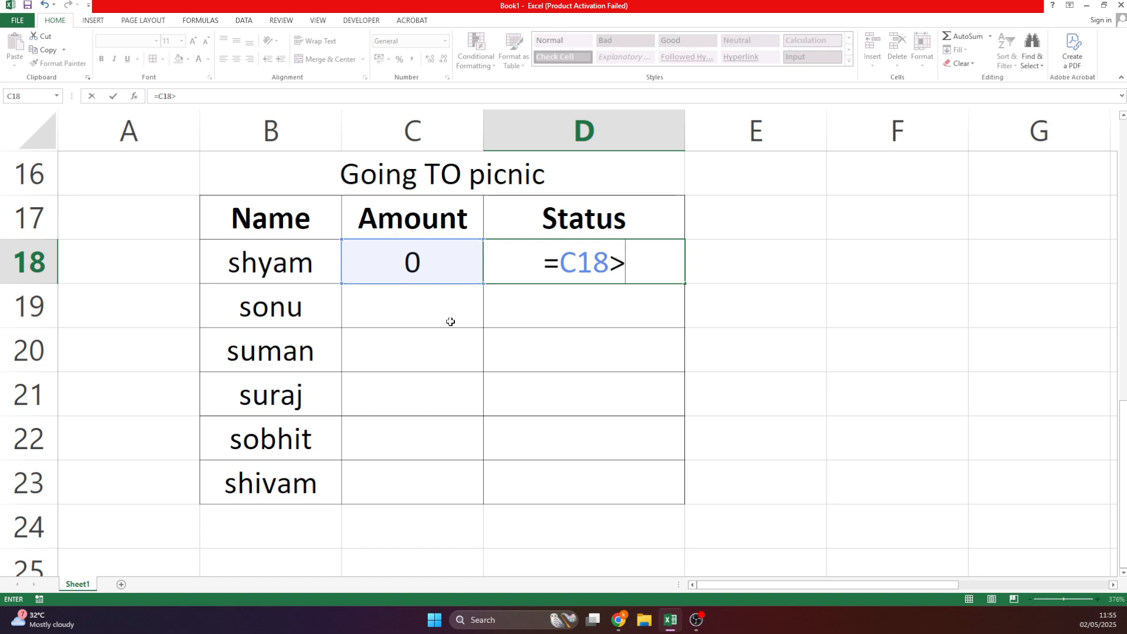
pyautogui.write('200')
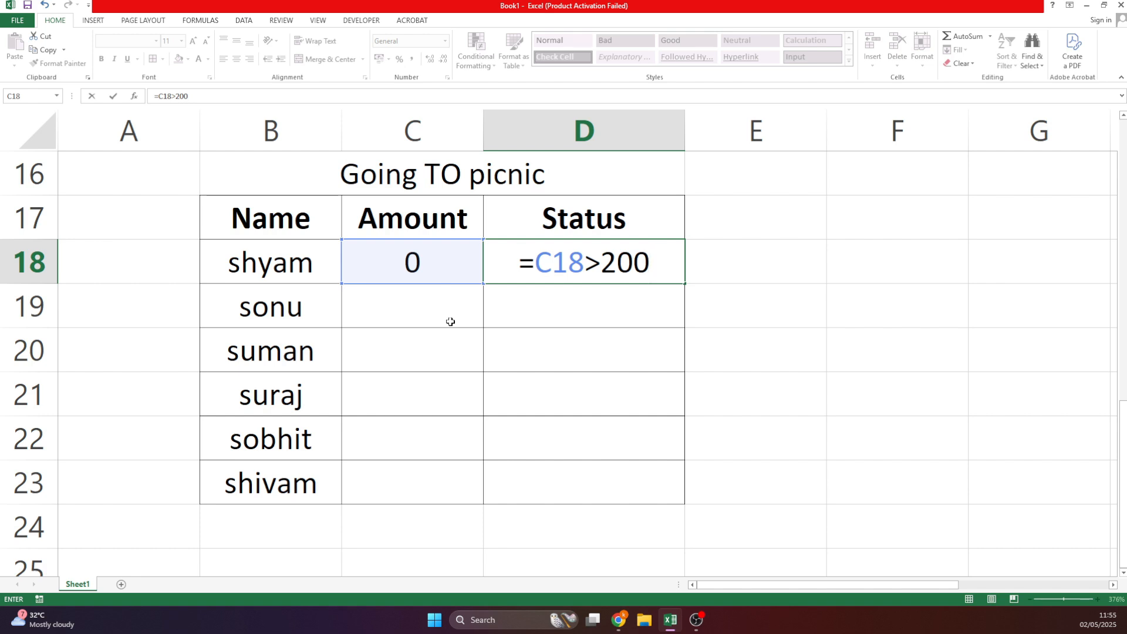
pyautogui.write(',')
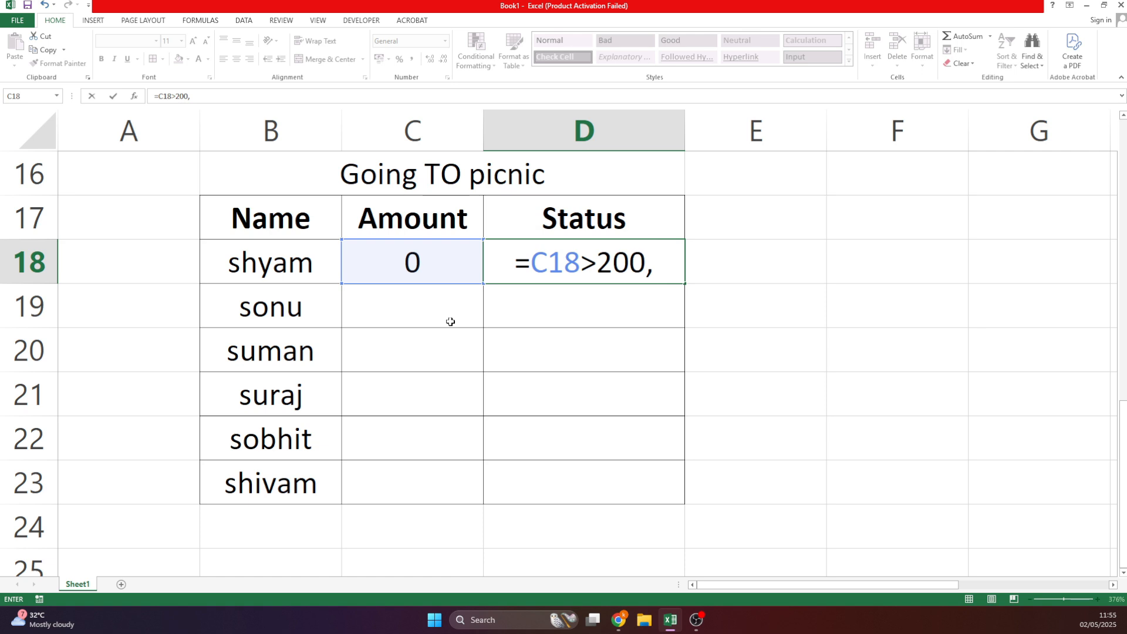
pyautogui.write('"')
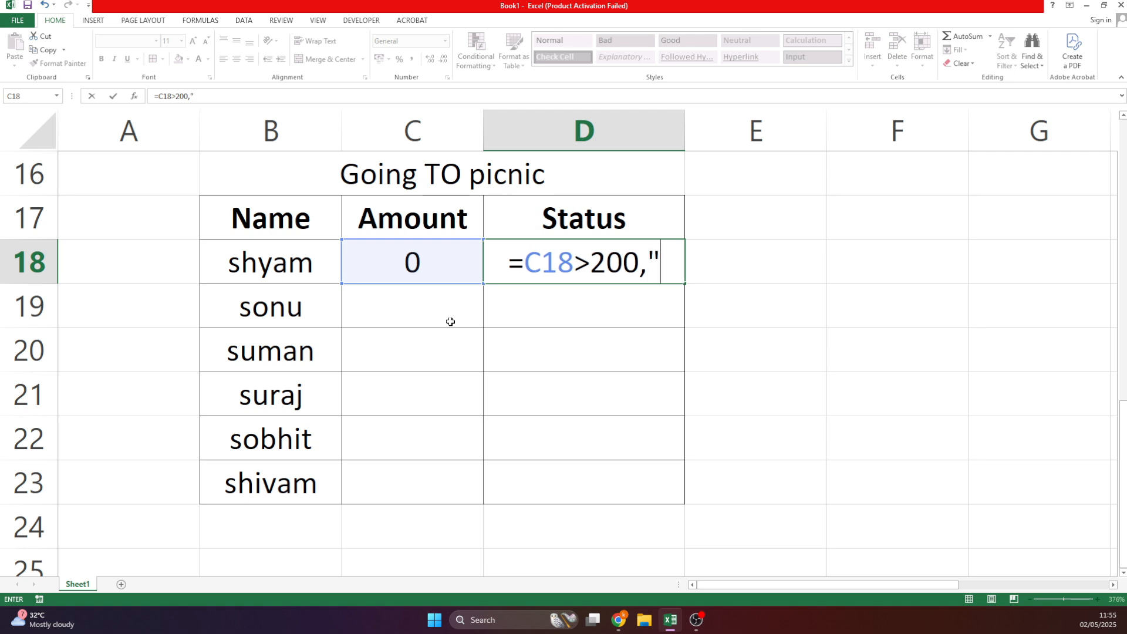
pyautogui.write('Going To')
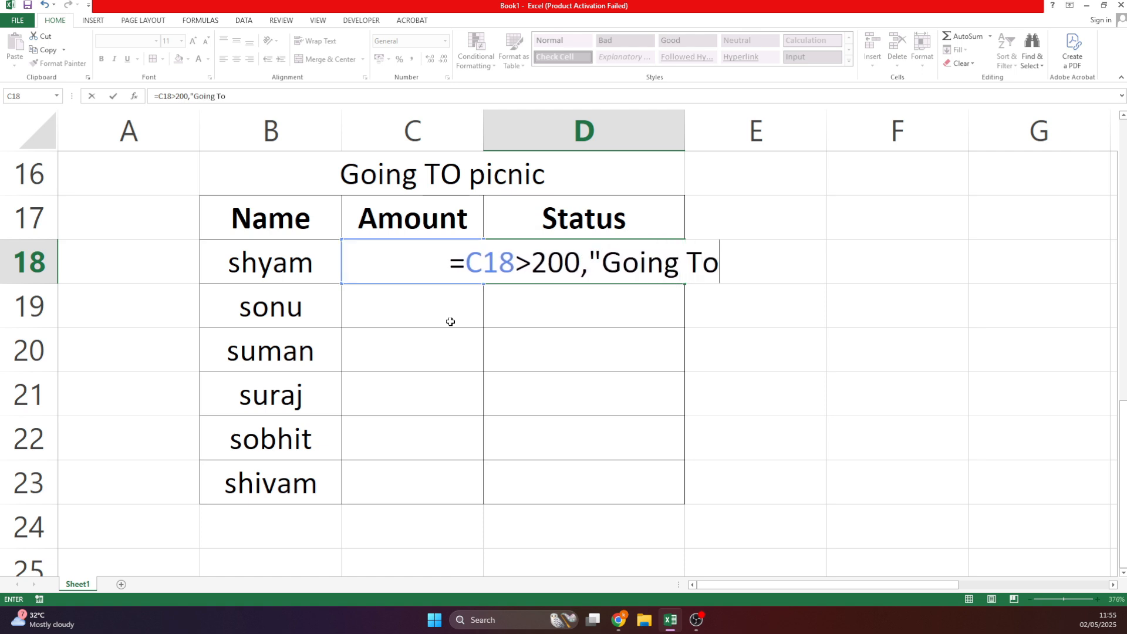
pyautogui.write('",')
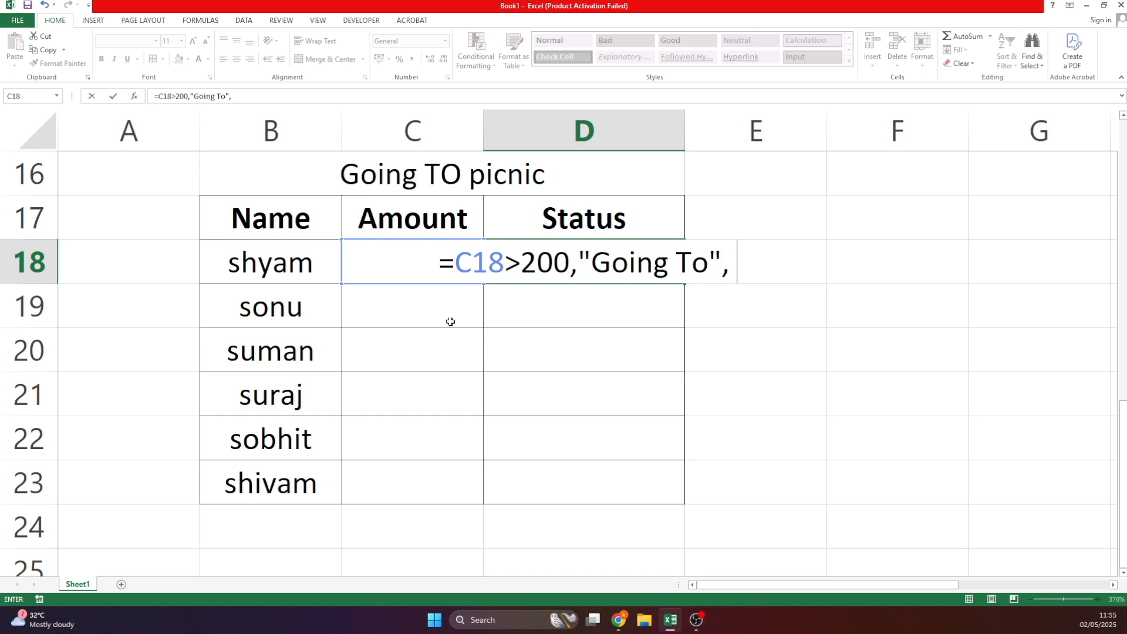
pyautogui.write(' Not G')
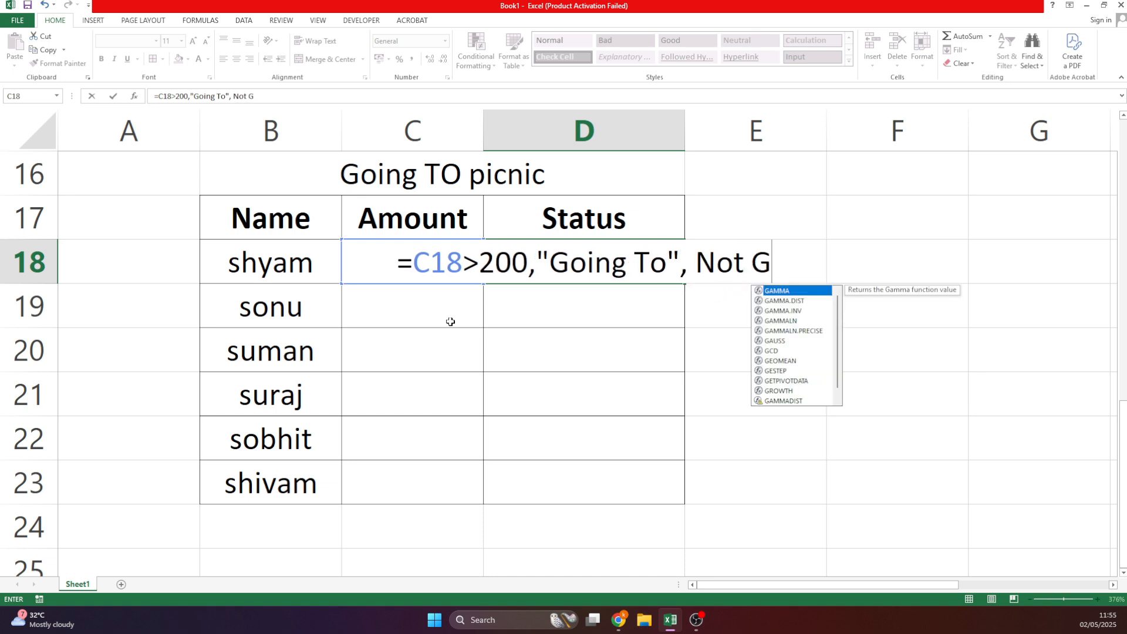
pyautogui.write('oing')
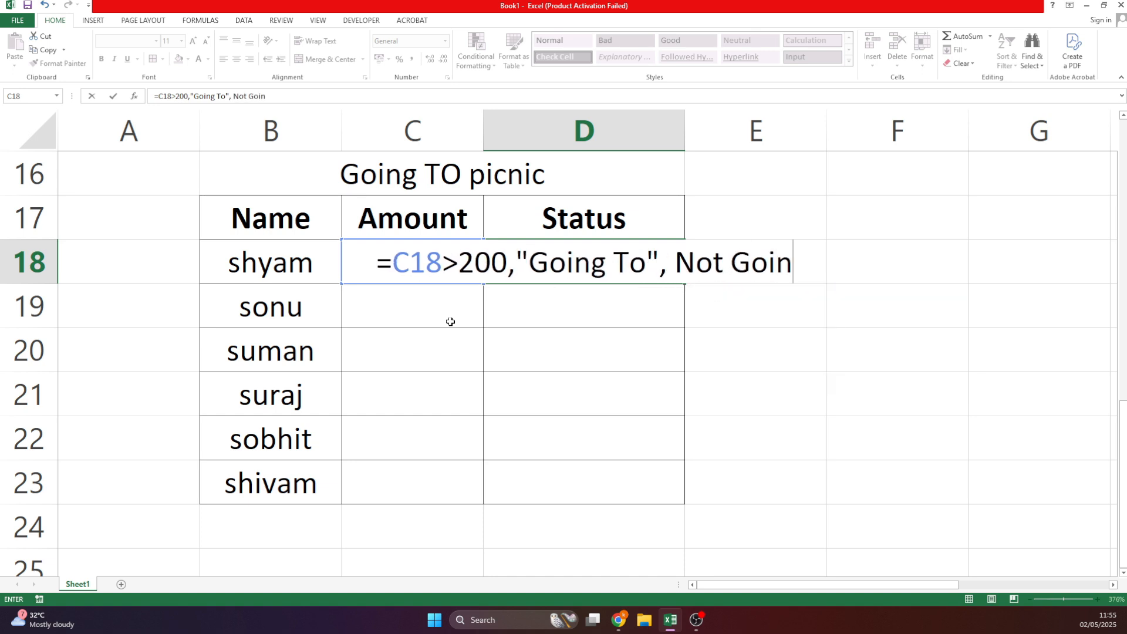
pyautogui.write('")')
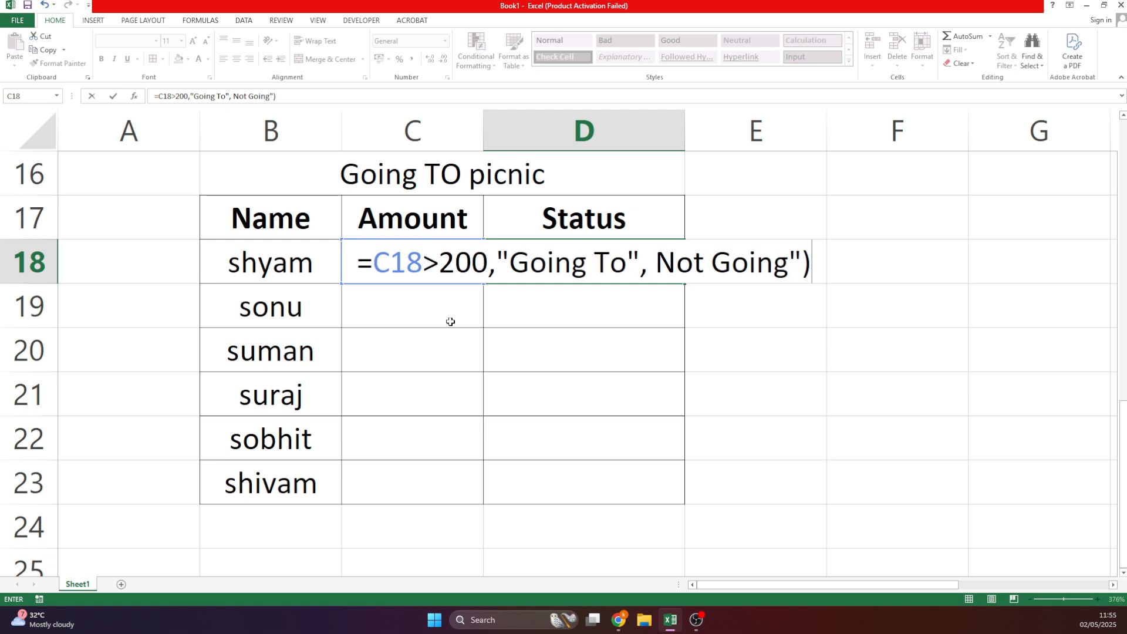
pyautogui.press('Return')
pyautogui.press('Return')
pyautogui.press('Return')
pyautogui.press('Return')
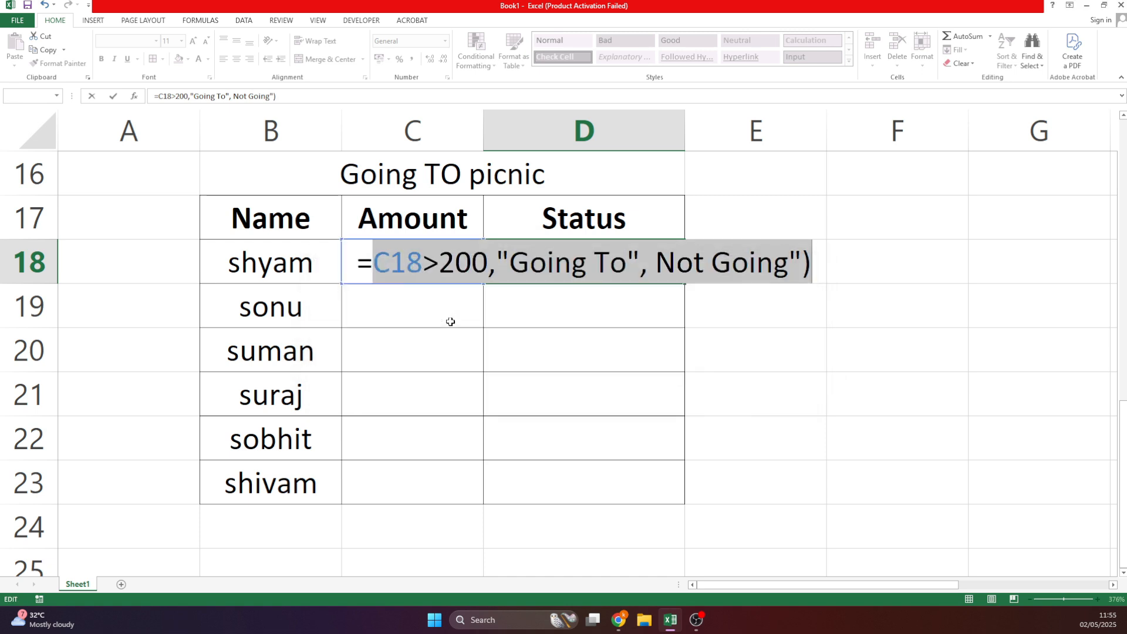
pyautogui.press('Return')
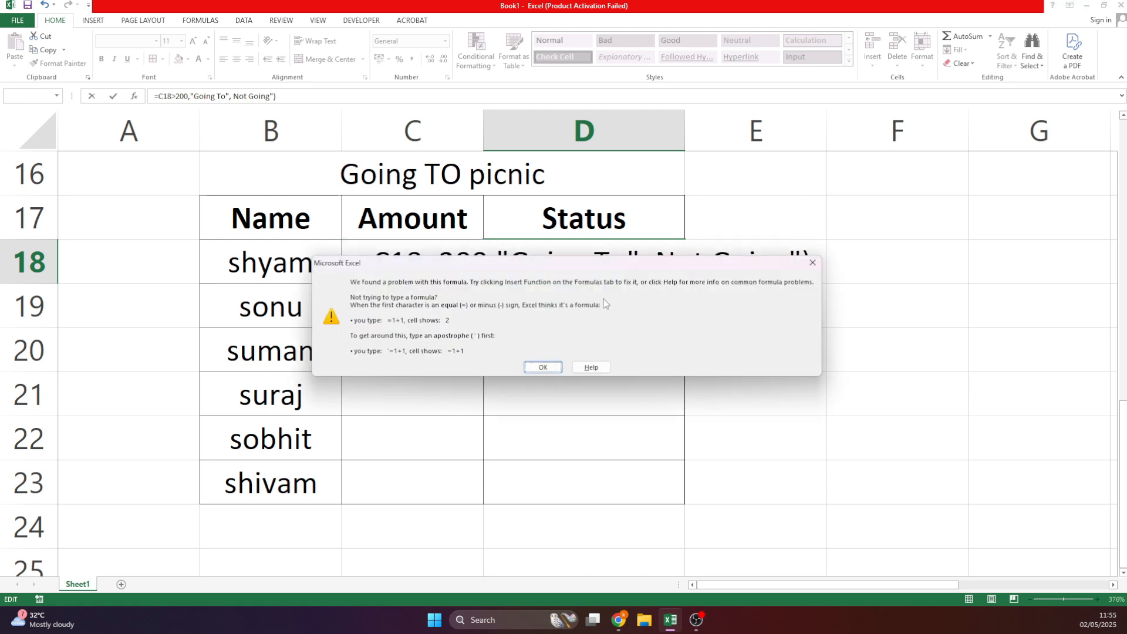
pyautogui.press('Return')
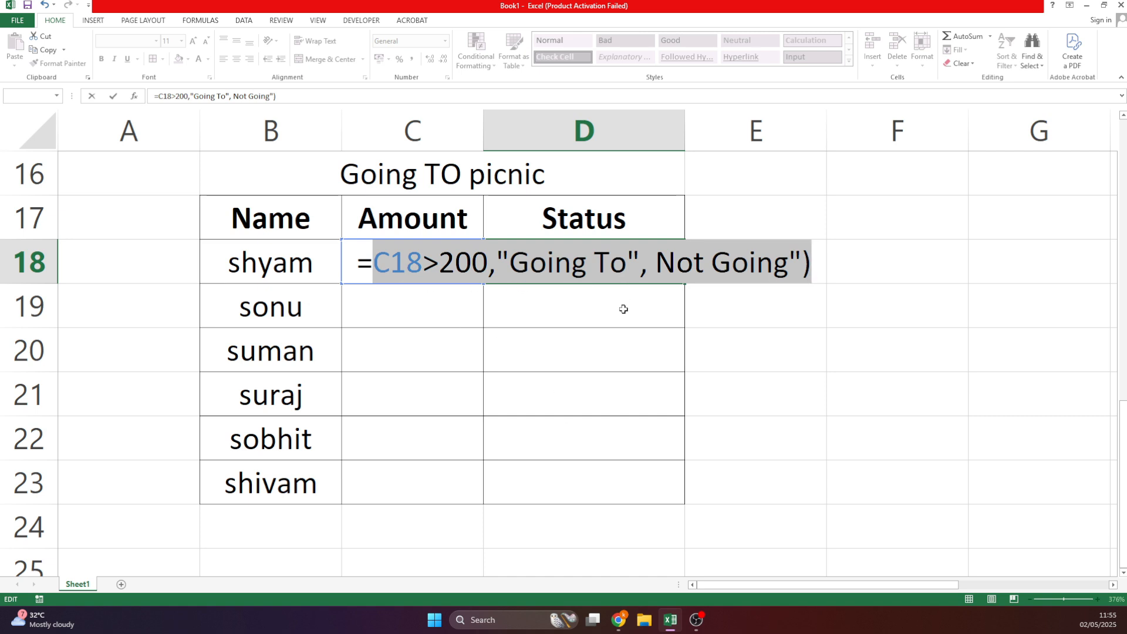
pyautogui.click(387, 276)
# Insert IF( after the = in D18 and accept Excel's correction, giving NotGoing.
pyautogui.write('IF(')
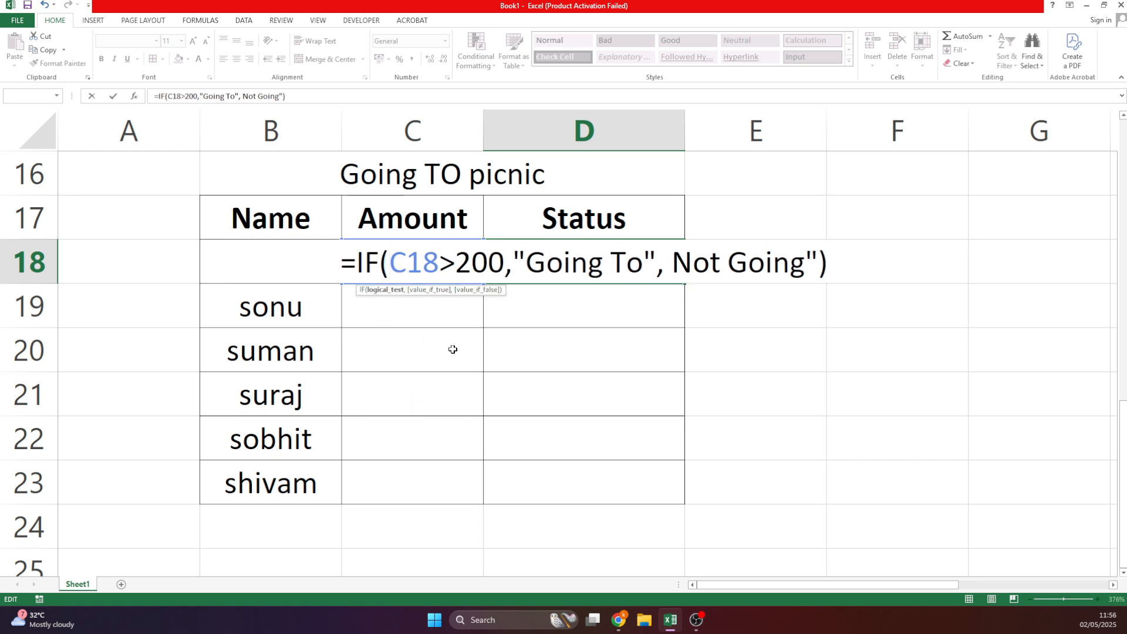
pyautogui.press('Return')
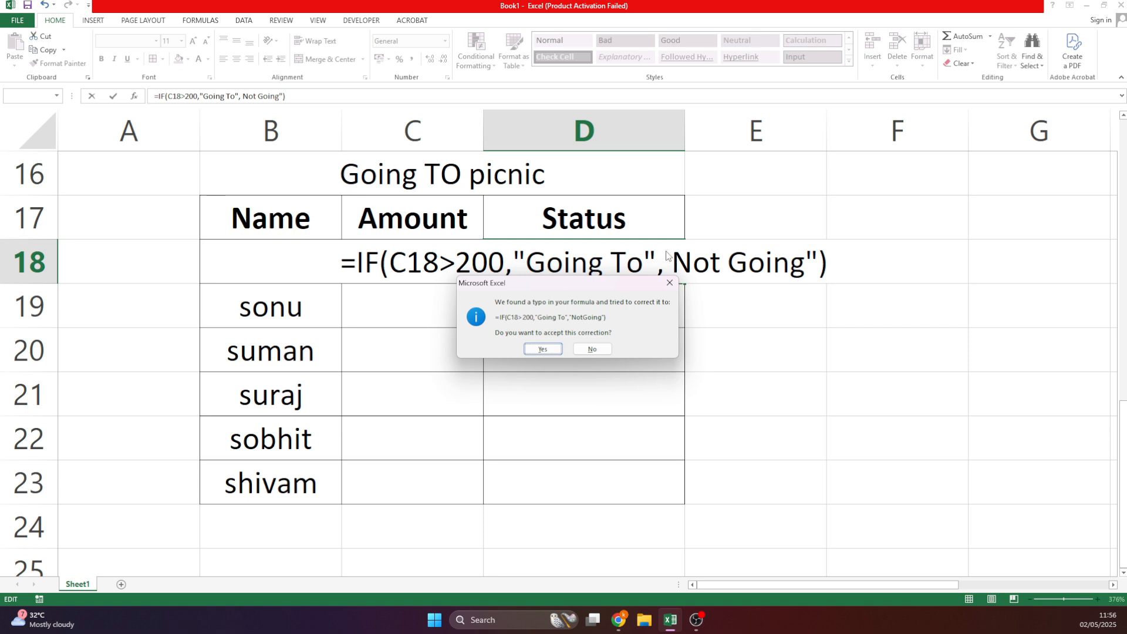
pyautogui.click(542, 349)
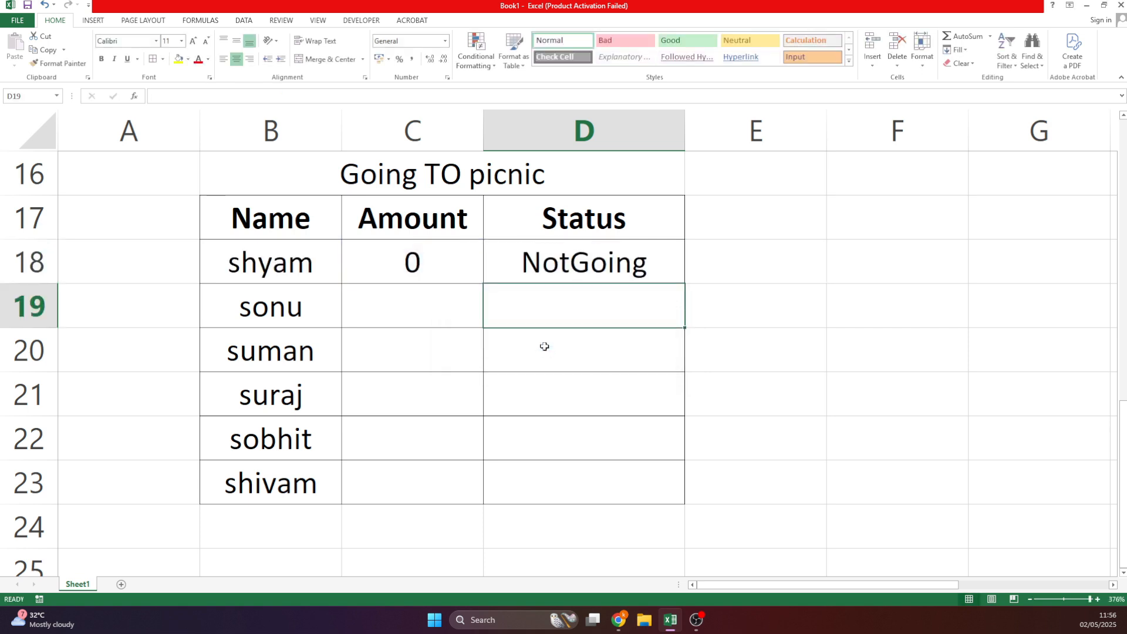
pyautogui.click(663, 271)
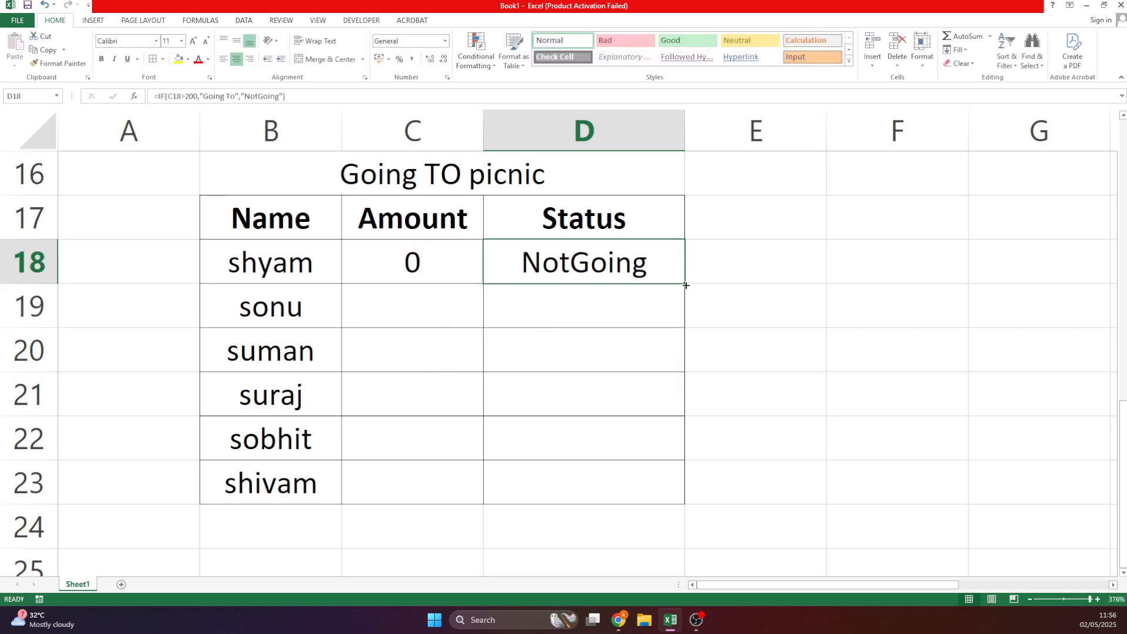
# Fill the status formula down to D23 and enter amounts 500, 600, 800, 100, 200 in C19:C23.
pyautogui.moveTo(684, 286); pyautogui.dragTo(688, 508)
pyautogui.click(470, 292)
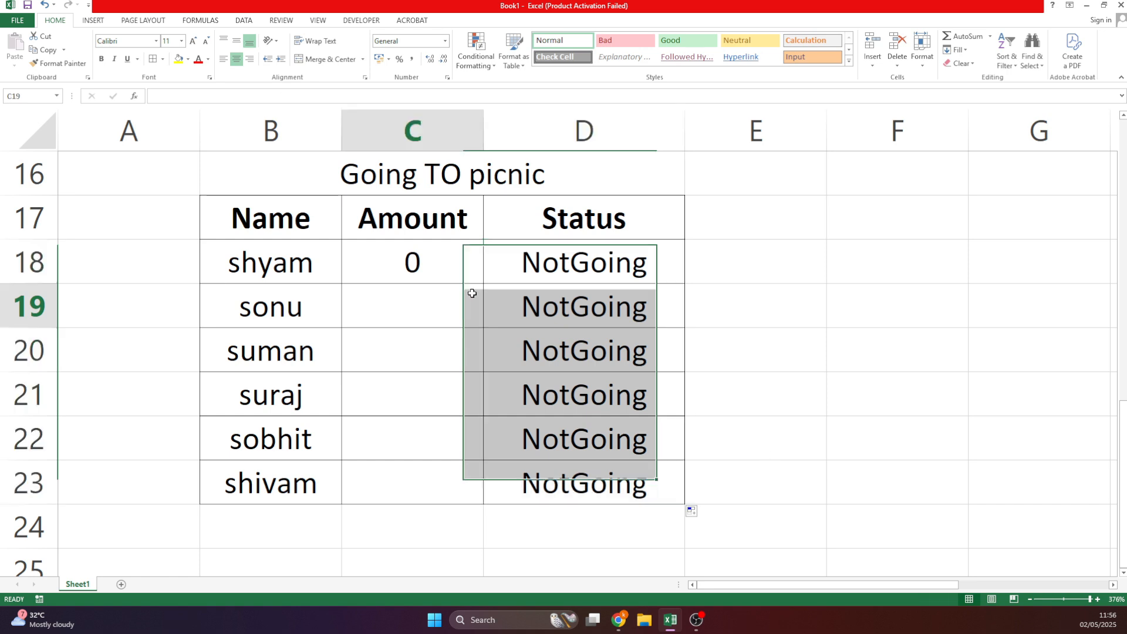
pyautogui.write('500')
pyautogui.press('Return')
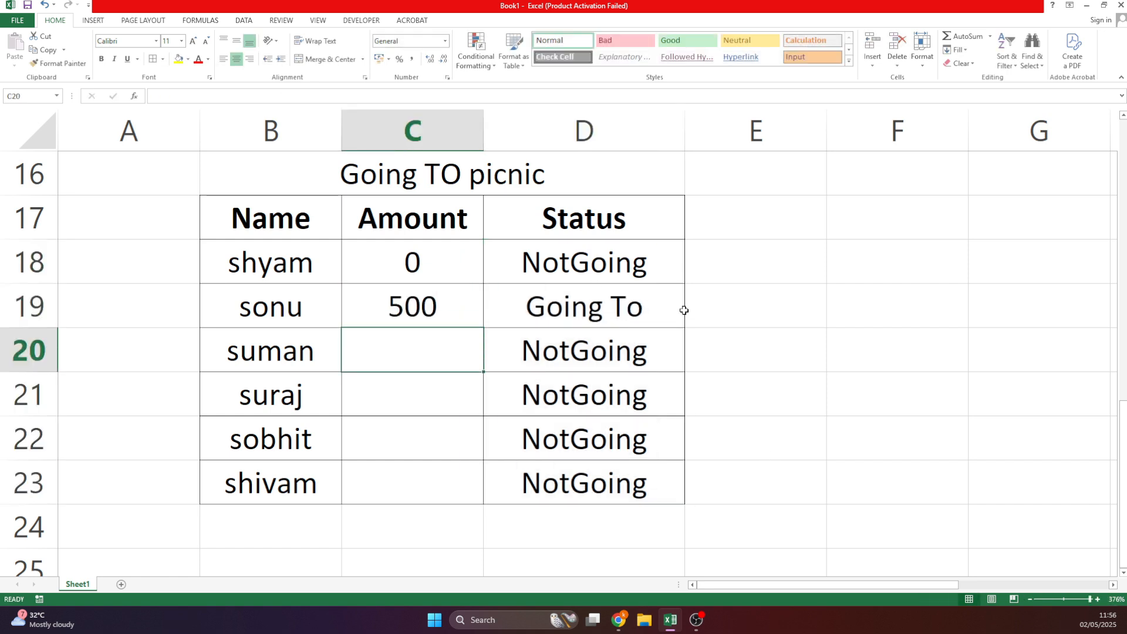
pyautogui.write('600')
pyautogui.press('Return')
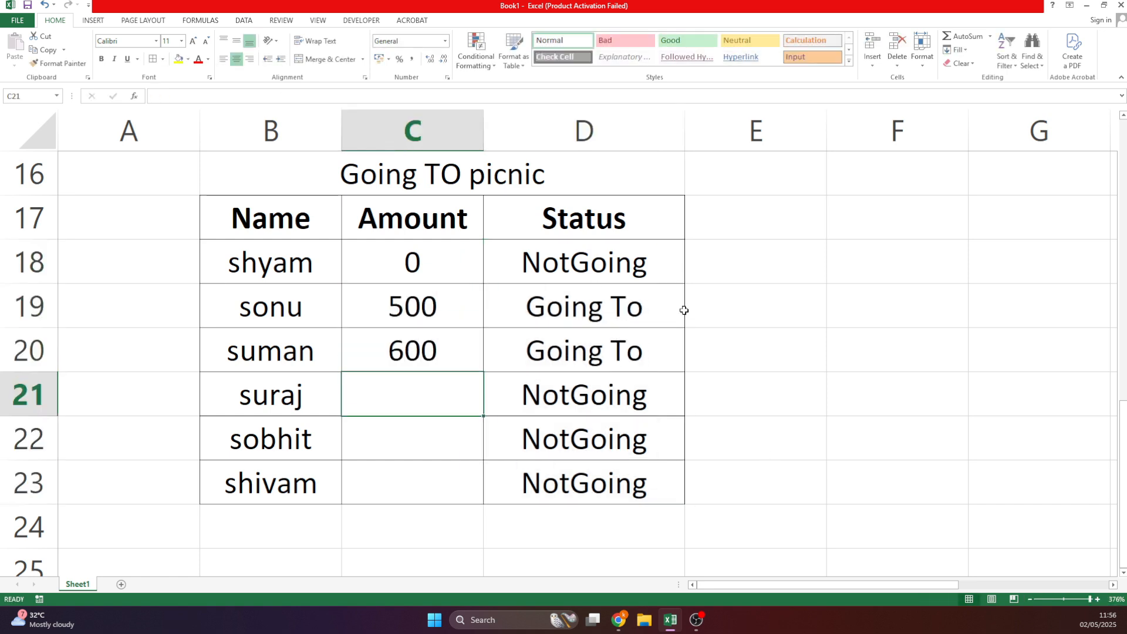
pyautogui.write('800')
pyautogui.press('Return')
pyautogui.write('100')
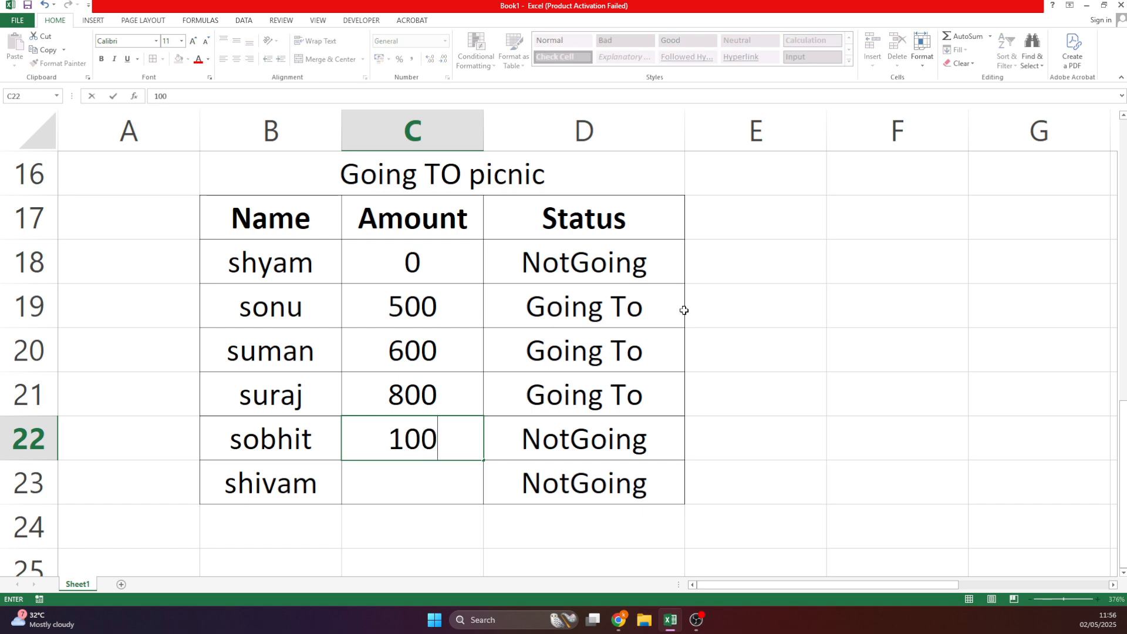
pyautogui.press('Return')
pyautogui.write('200')
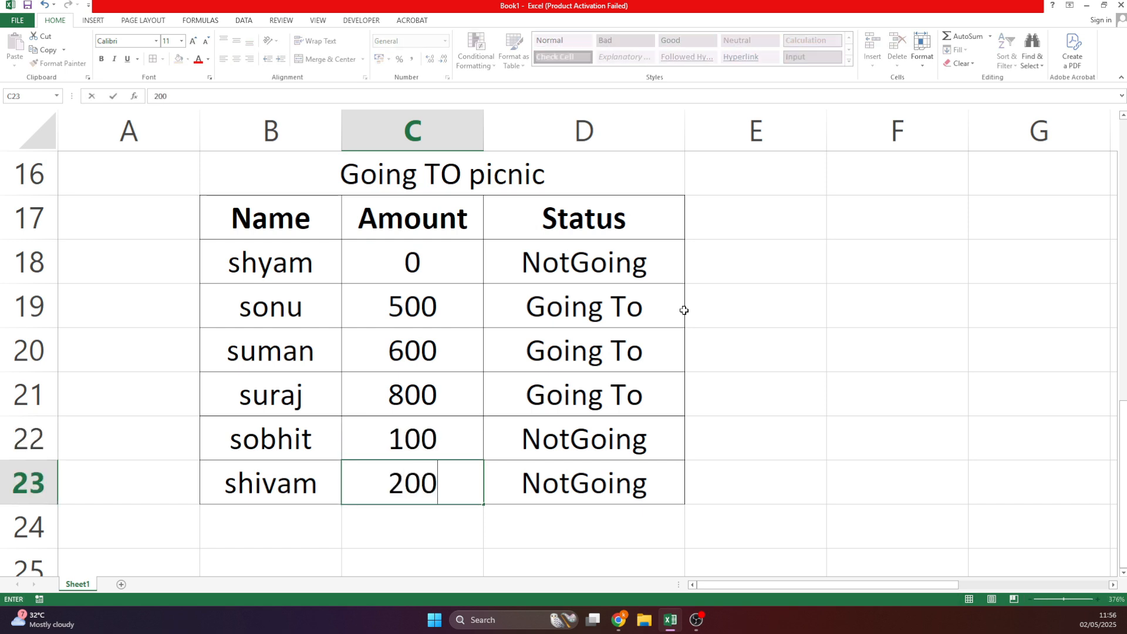
pyautogui.press('Return')
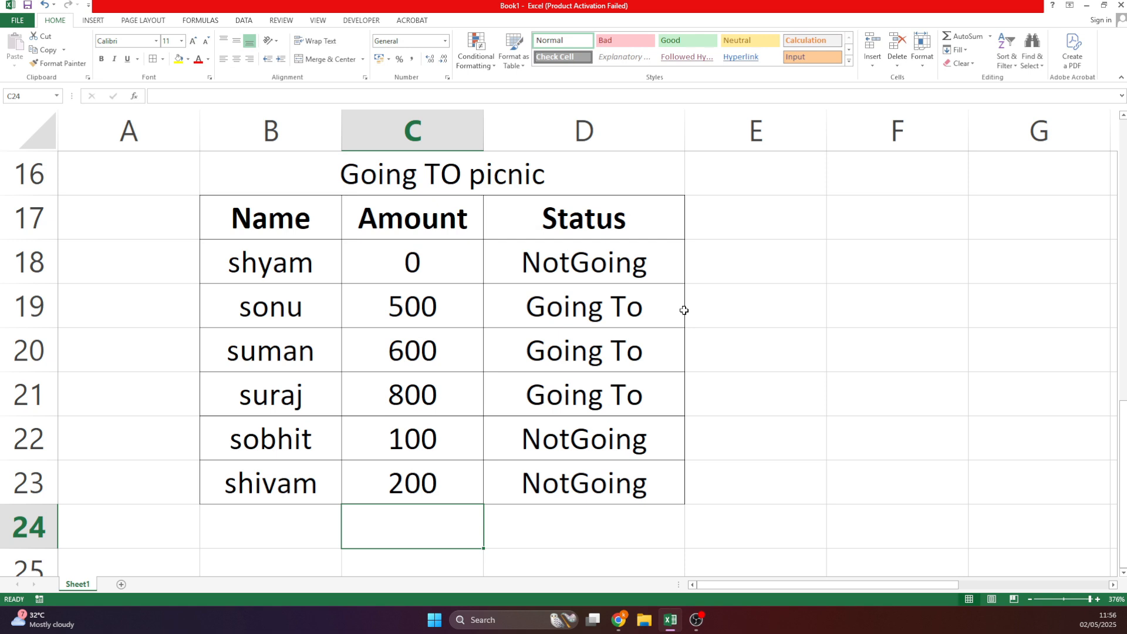
# Change D23's status test from C23>200 to C23>=200, accepting Excel's correction.
pyautogui.doubleClick(534, 492)
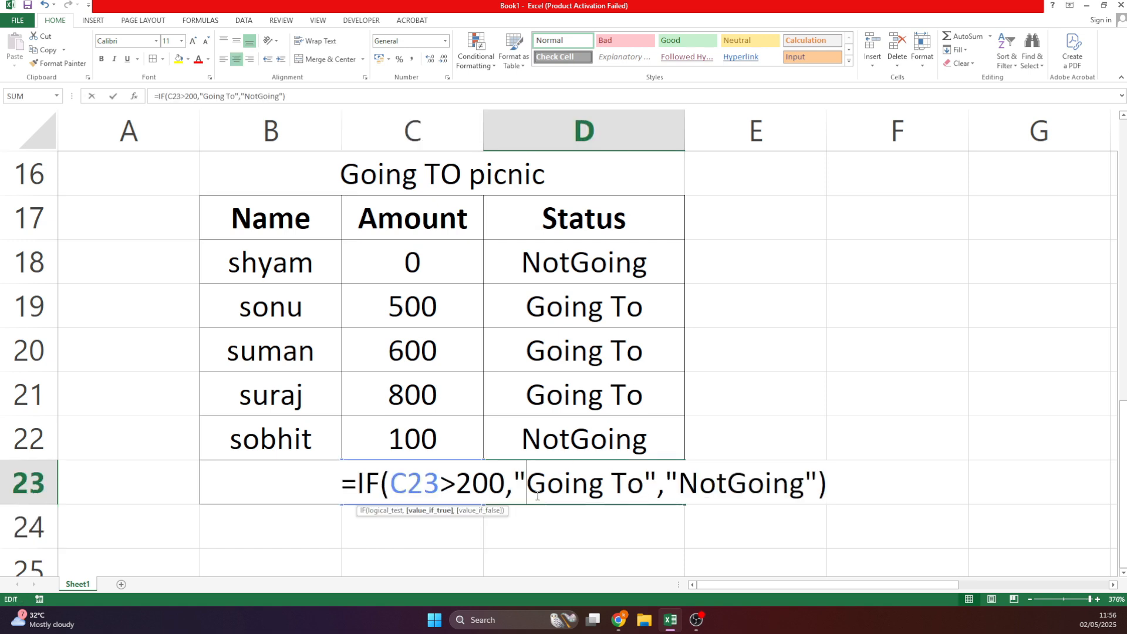
pyautogui.click(446, 486)
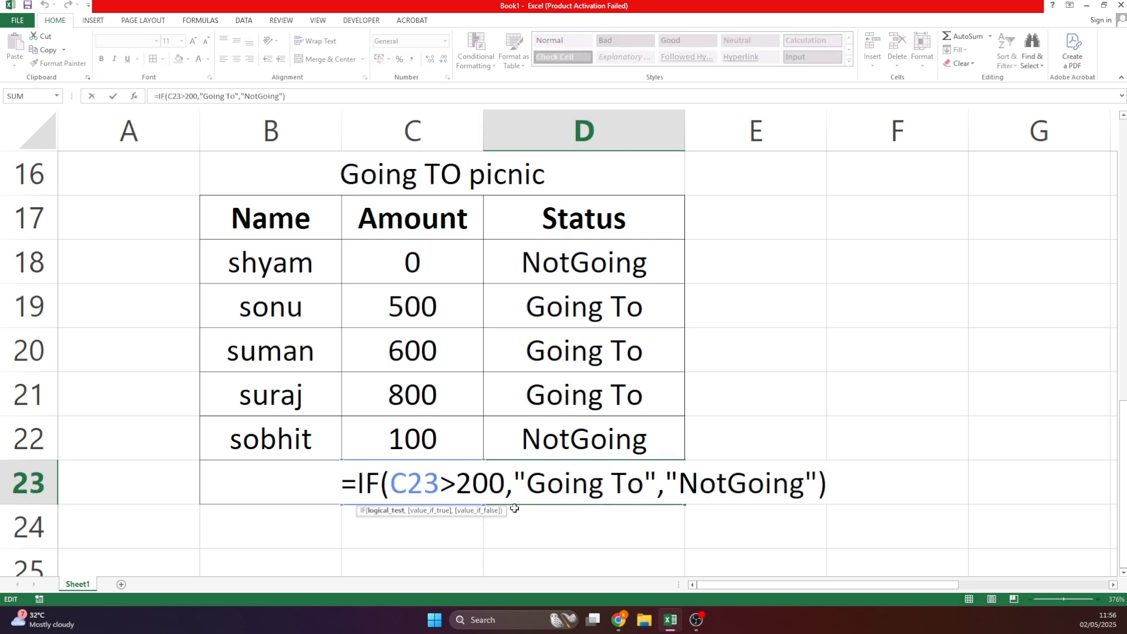
pyautogui.write('=')
pyautogui.press('Return')
pyautogui.press('Return')
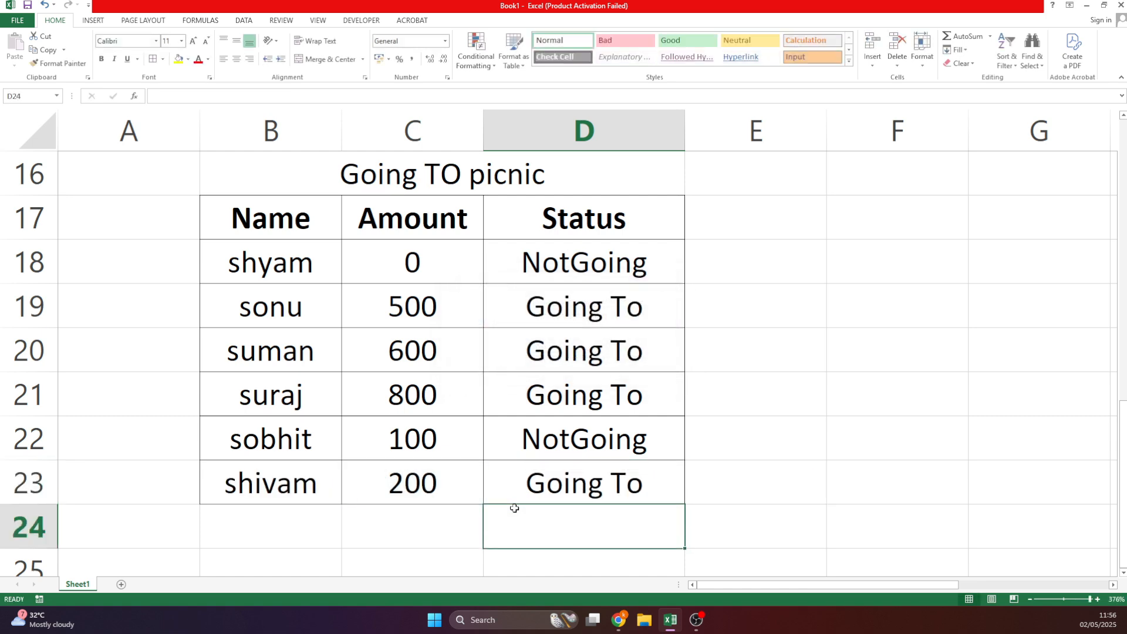
# Test shivam's amount in C23 with 199, 201 and finally 200, then recheck D23's formula.
pyautogui.press('Up')
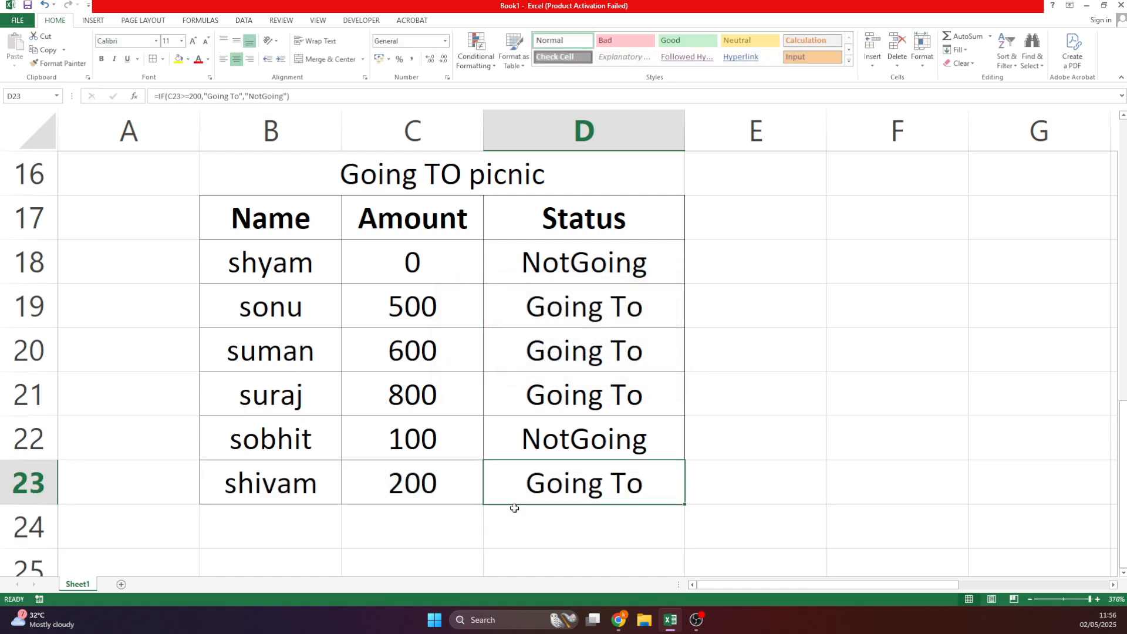
pyautogui.press('Left')
pyautogui.write('199')
pyautogui.press('Return')
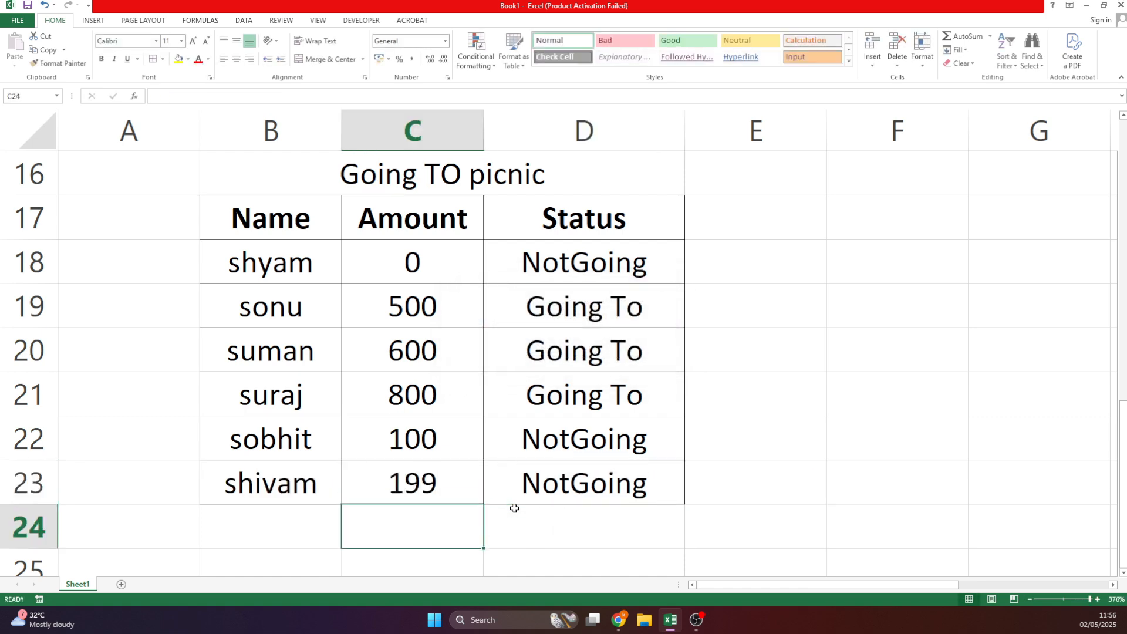
pyautogui.press('Up')
pyautogui.write('201')
pyautogui.press('Return')
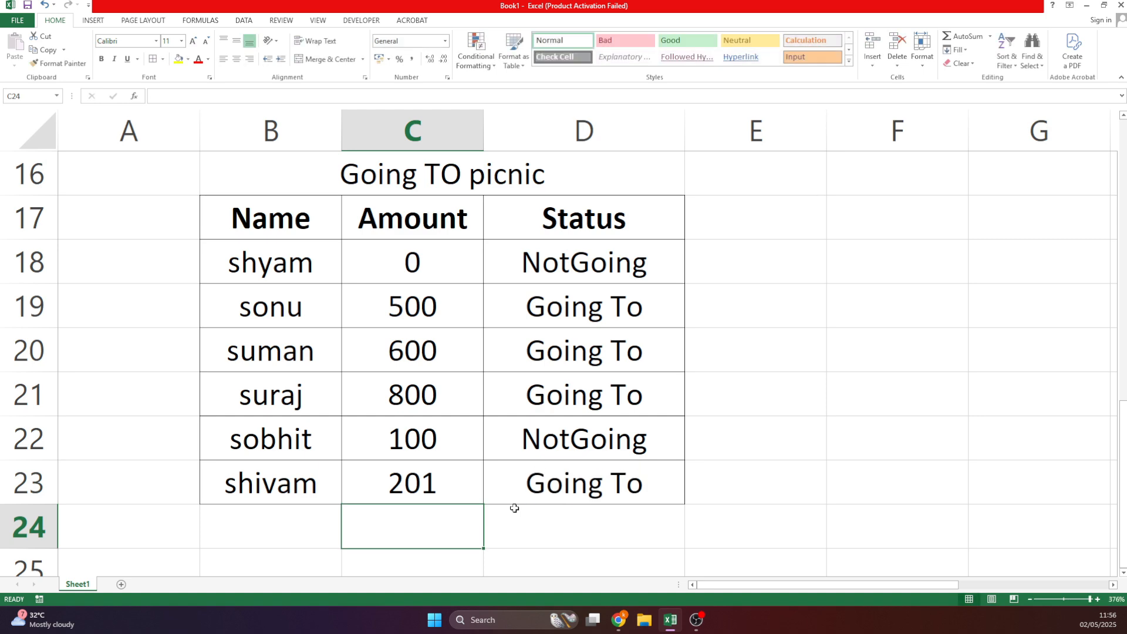
pyautogui.press('Up')
pyautogui.write('200')
pyautogui.press('Return')
pyautogui.doubleClick(531, 498)
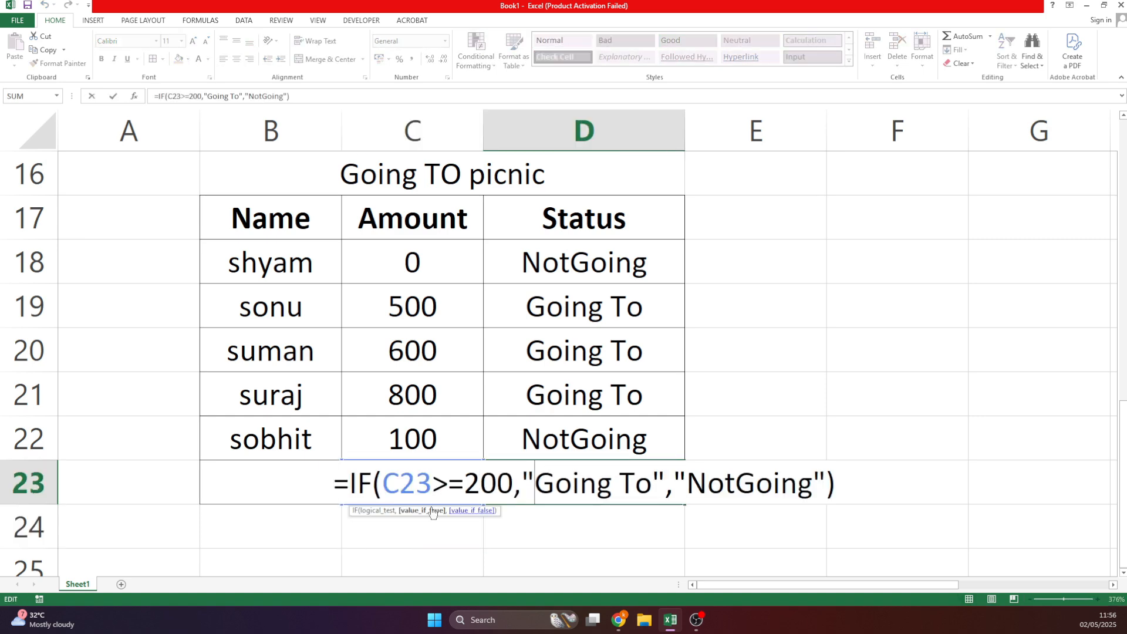
pyautogui.press('Return')
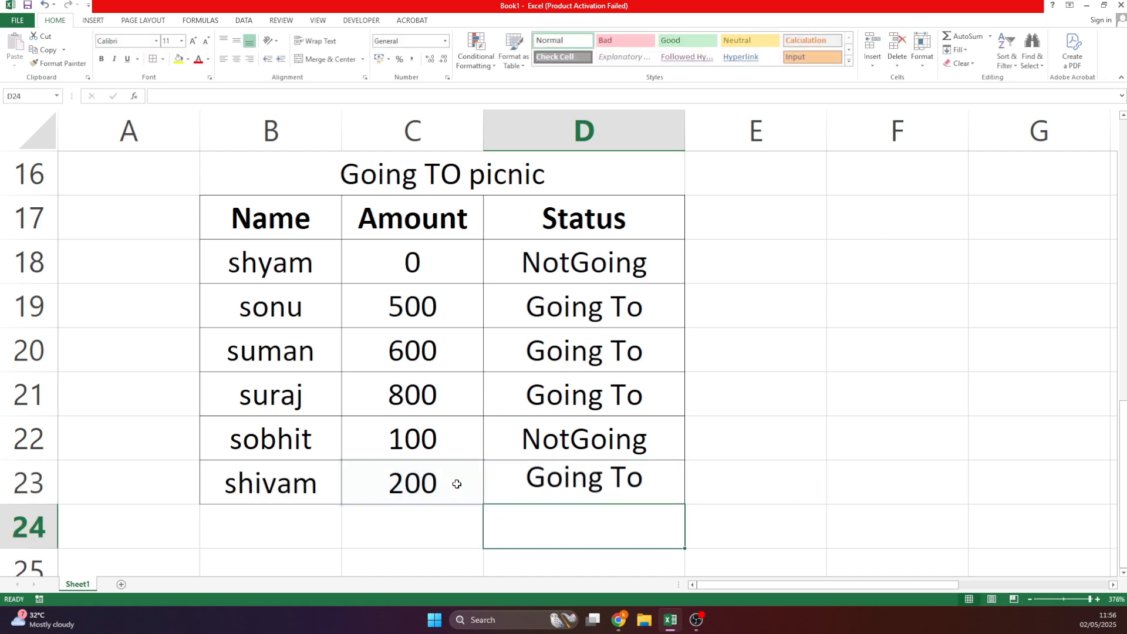
# Inspect the status formulas in D19 and the range D18:D22.
pyautogui.scroll(3, 591, 478)
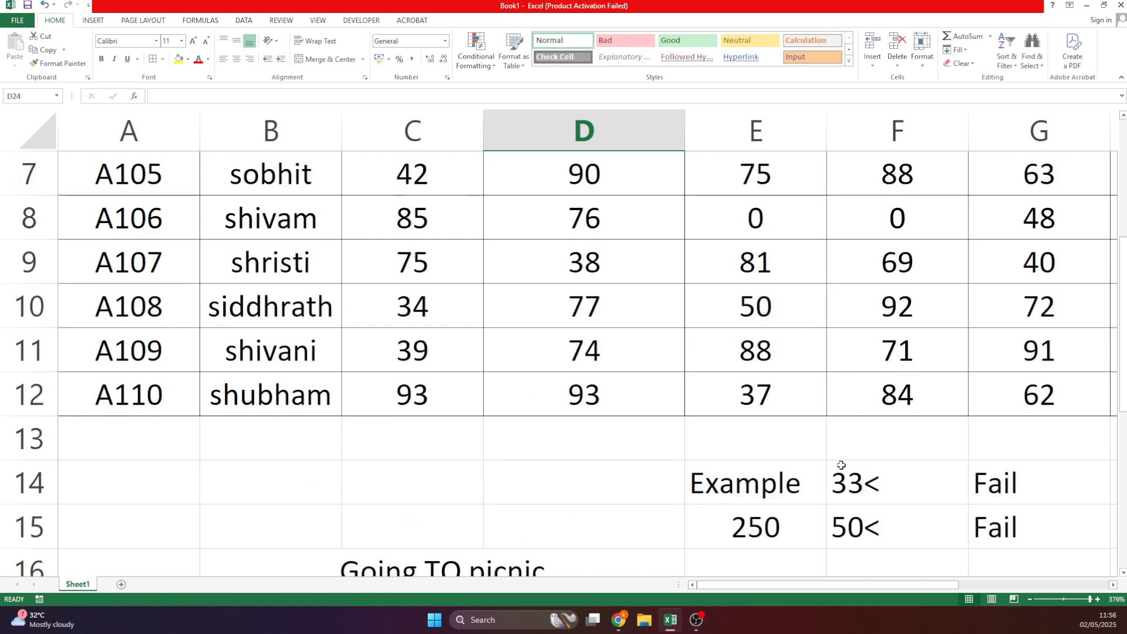
pyautogui.scroll(1, 780, 536)
pyautogui.scroll(-5, 757, 536)
pyautogui.scroll(1, 734, 537)
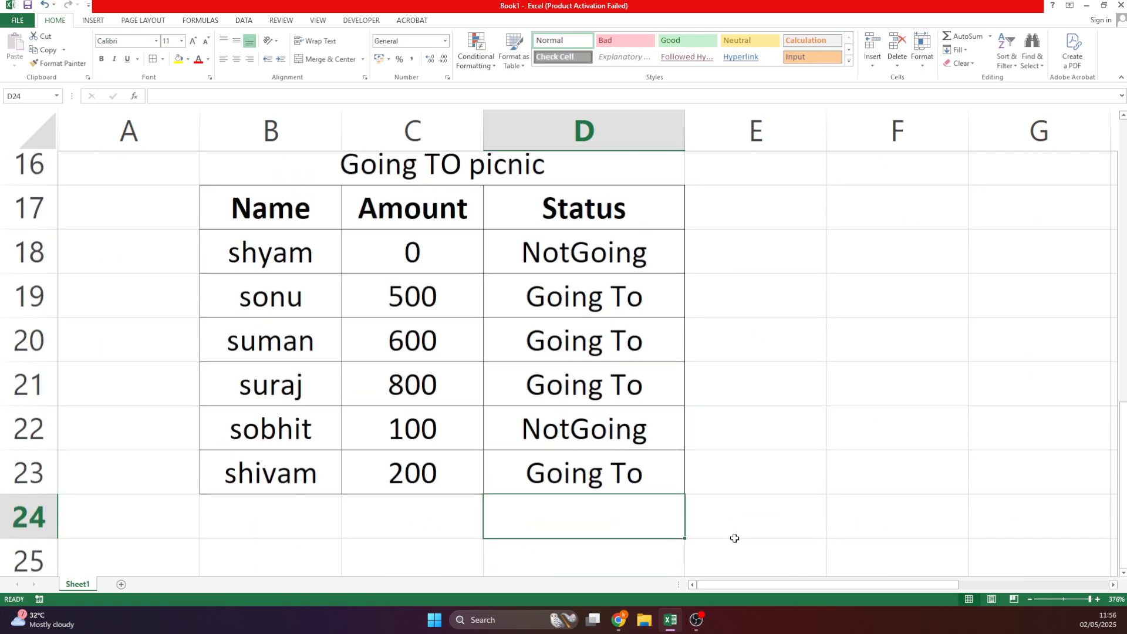
pyautogui.click(550, 299)
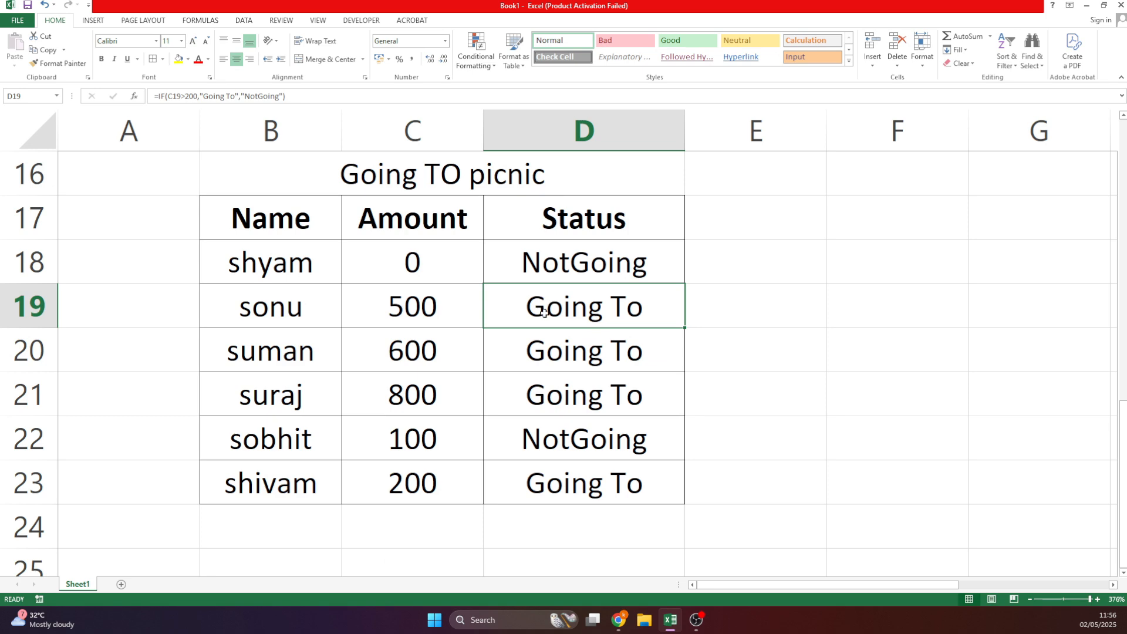
pyautogui.moveTo(579, 259); pyautogui.dragTo(599, 455)
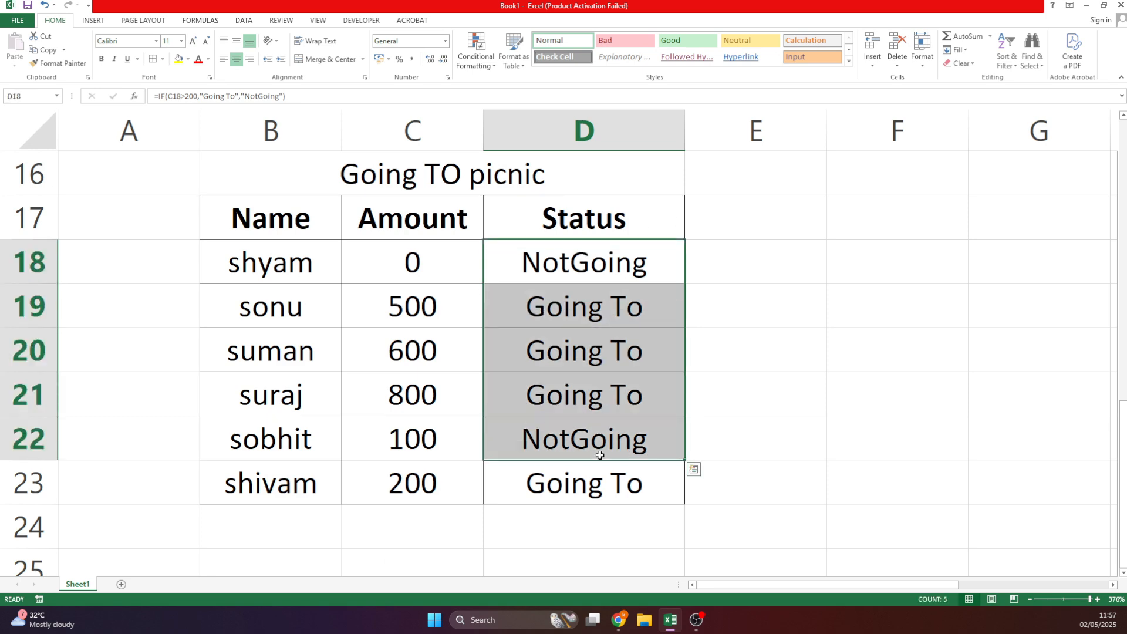
# Widen the Grade column K to a width of 17.57.
pyautogui.moveTo(766, 584); pyautogui.dragTo(914, 585)
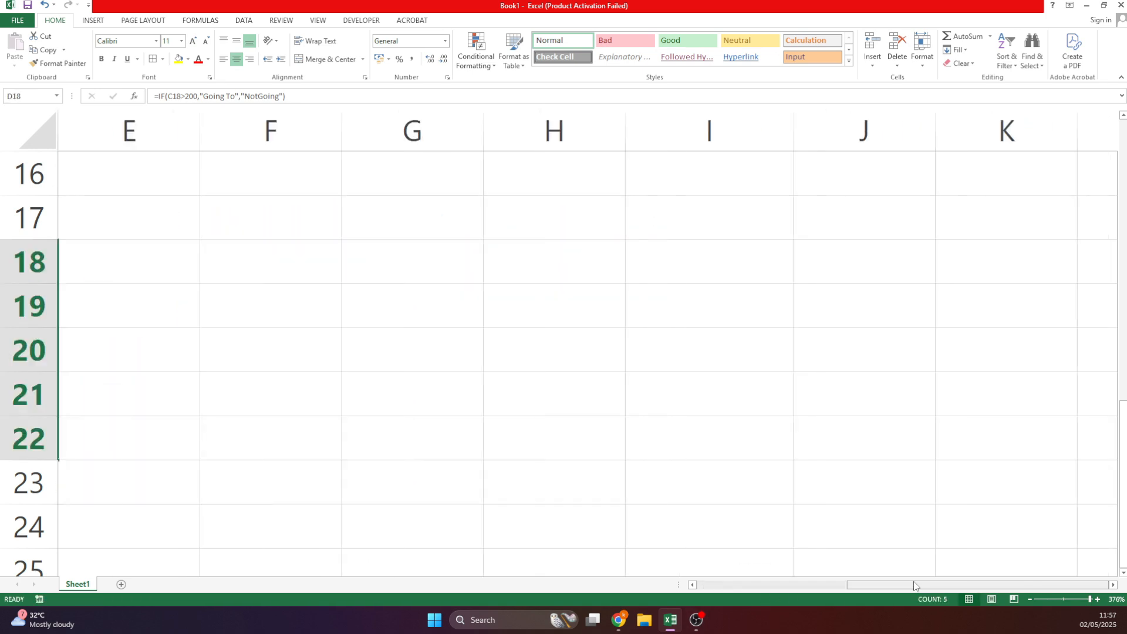
pyautogui.scroll(5, 574, 528)
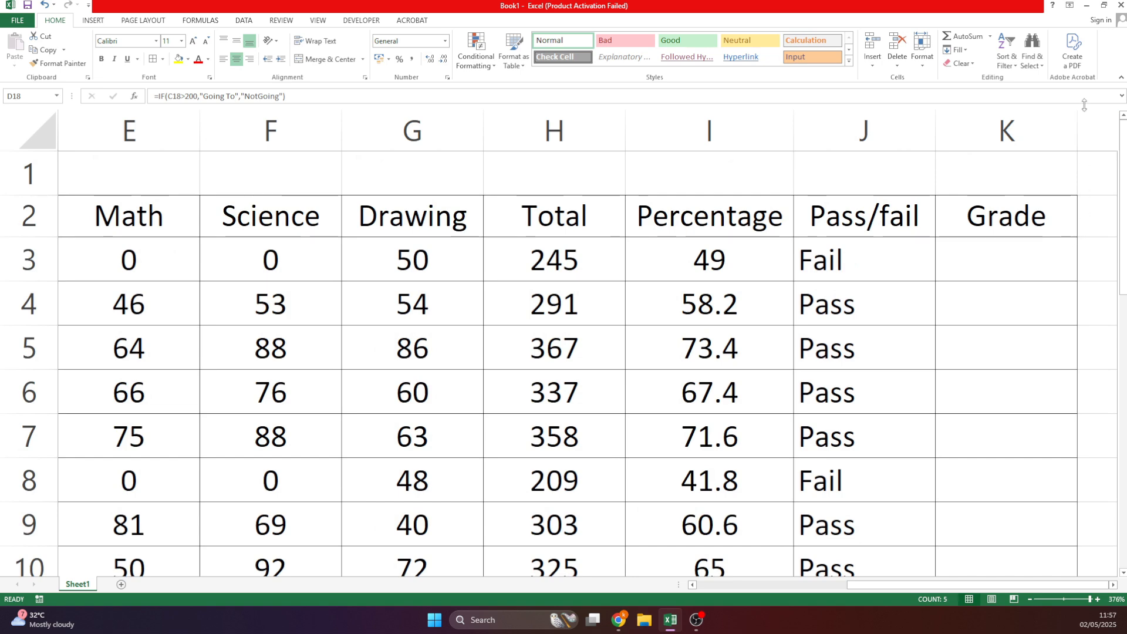
pyautogui.click(1113, 585)
pyautogui.click(1112, 586)
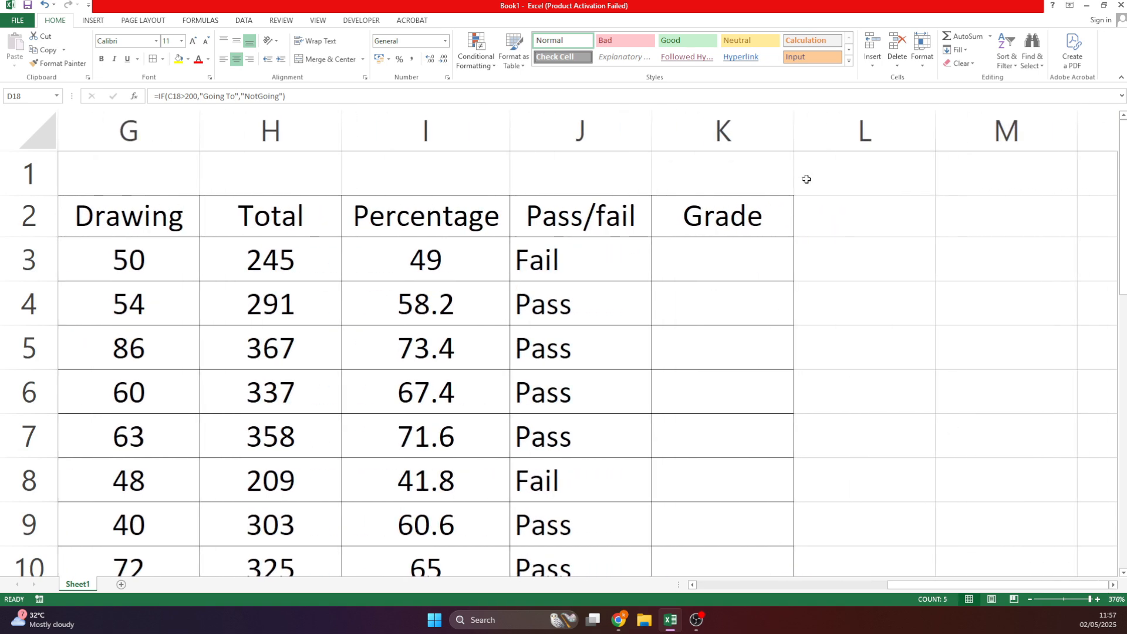
pyautogui.moveTo(794, 131); pyautogui.dragTo(936, 135)
pyautogui.click(1063, 599)
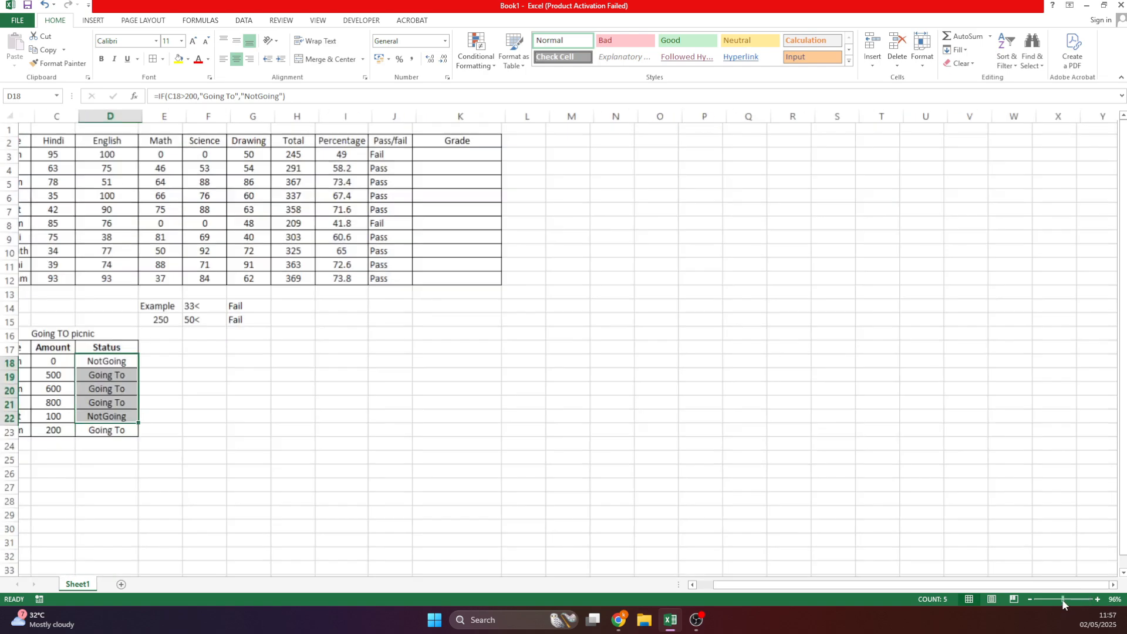
pyautogui.click(1070, 599)
pyautogui.click(591, 442)
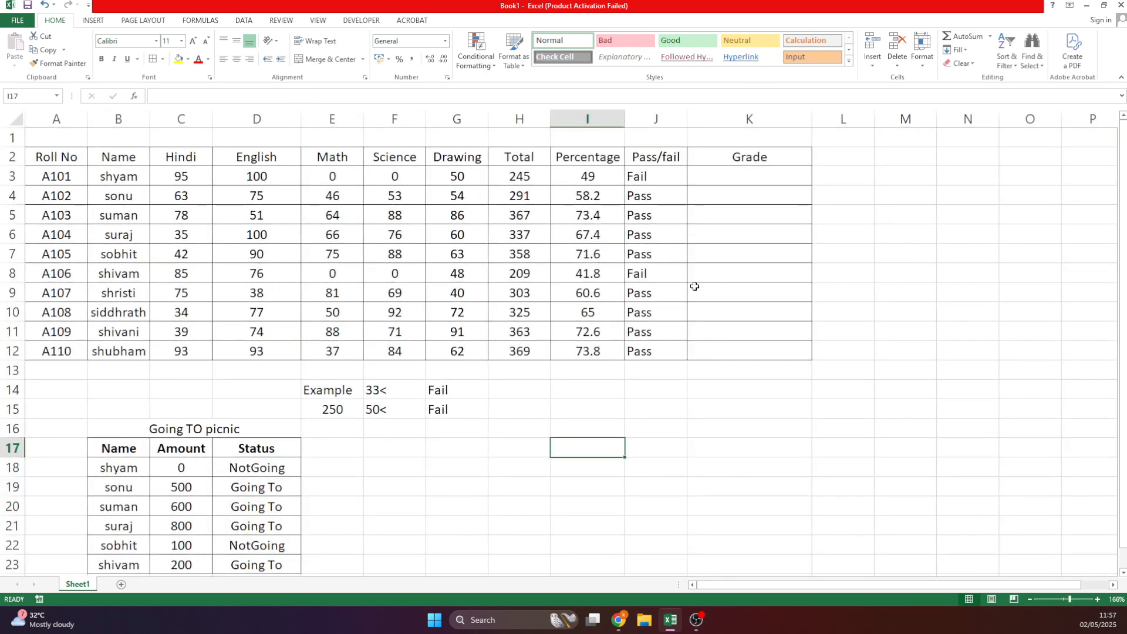
# Enter the note '90>A,80>b,70>c,60>d,50>e,40>Pass, Fails' in cell I17.
pyautogui.write('90>')
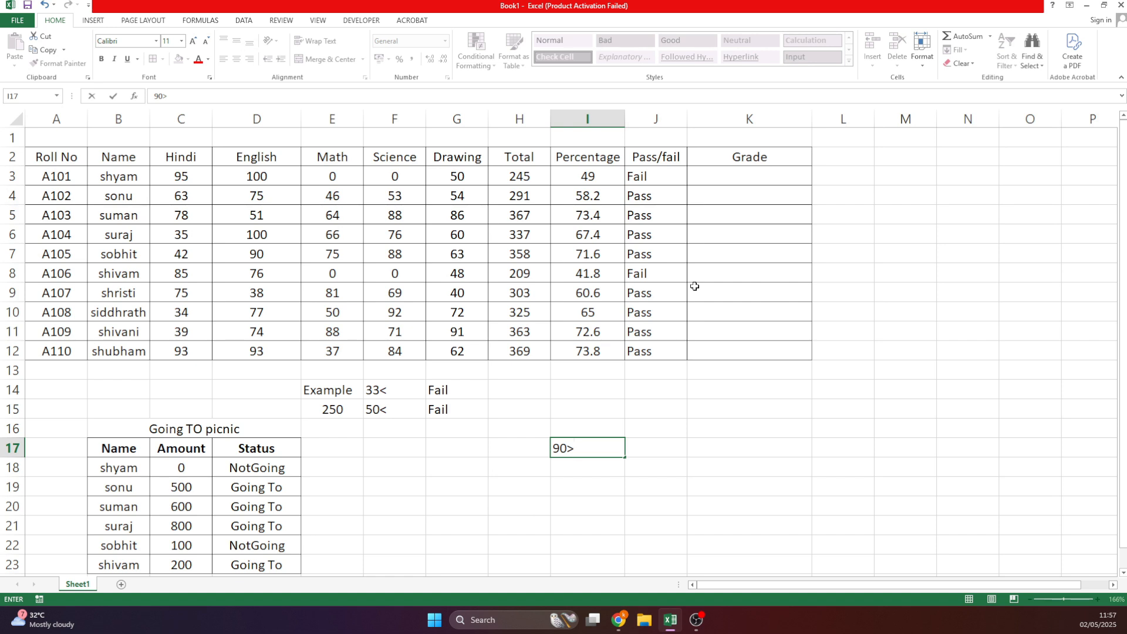
pyautogui.write('A,80>b,70>c')
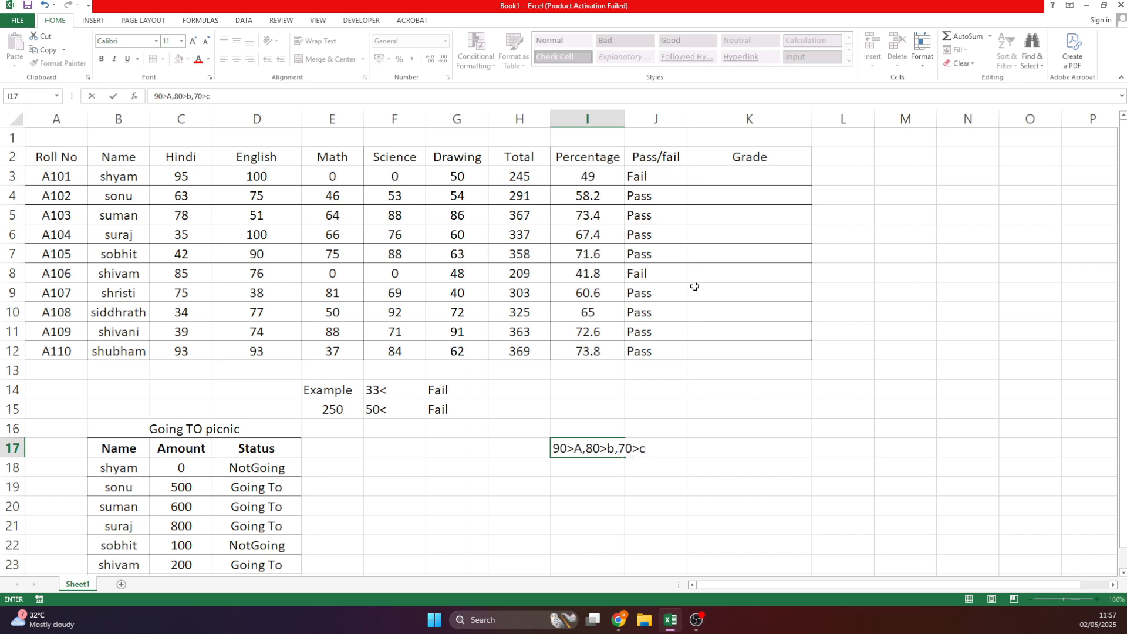
pyautogui.write(',60>d,50>e,4')
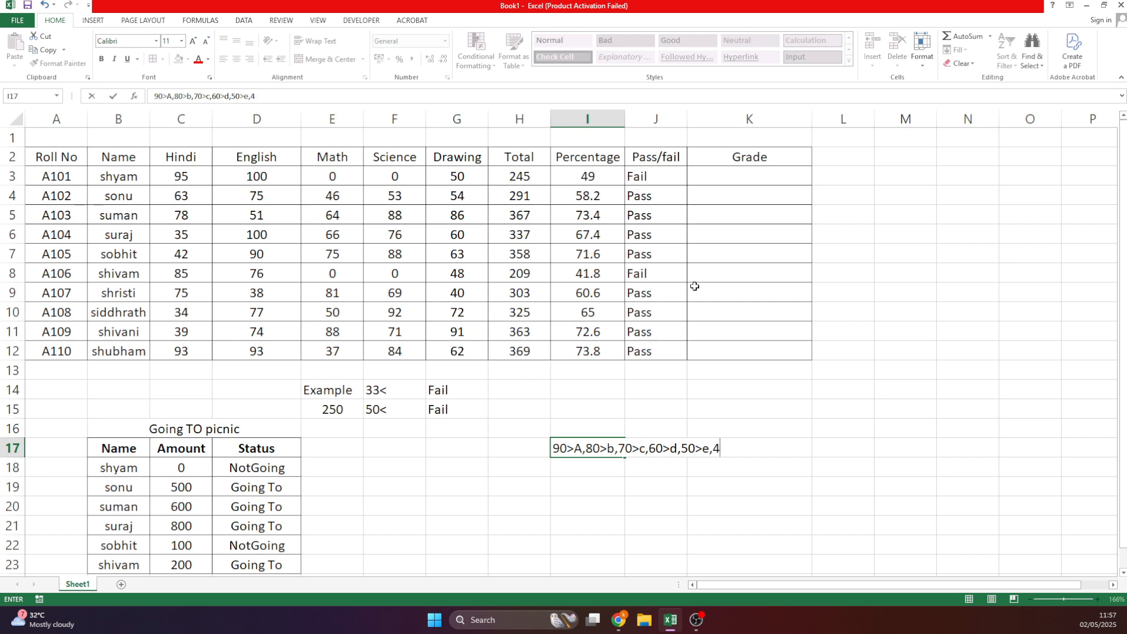
pyautogui.write('0>pASS')
pyautogui.write(', Fails')
pyautogui.press('Return')
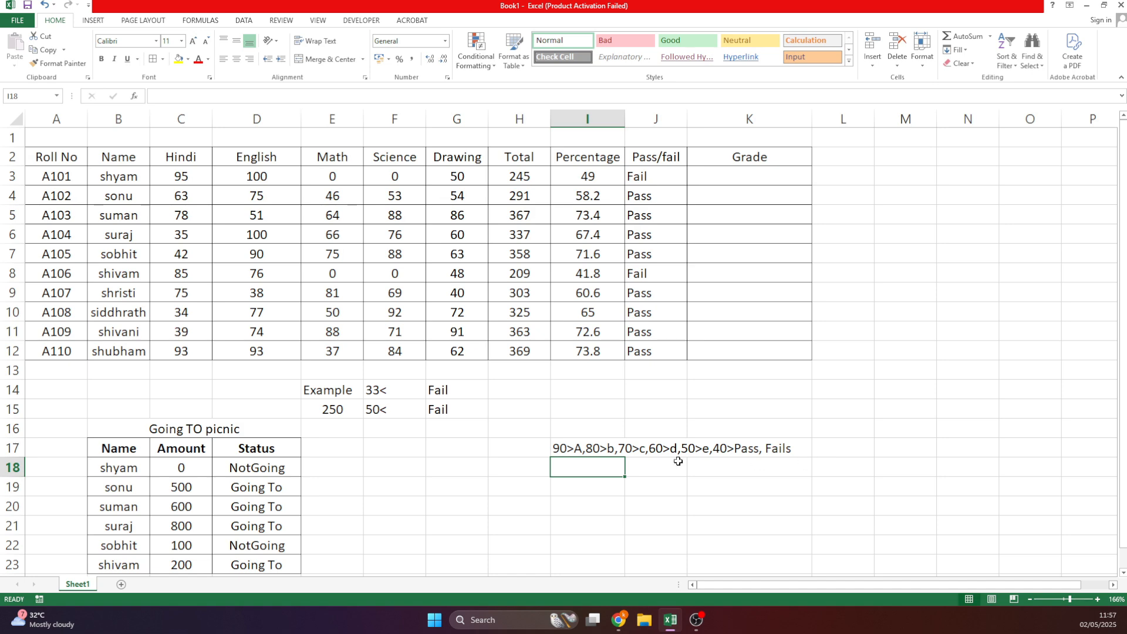
pyautogui.click(1072, 599)
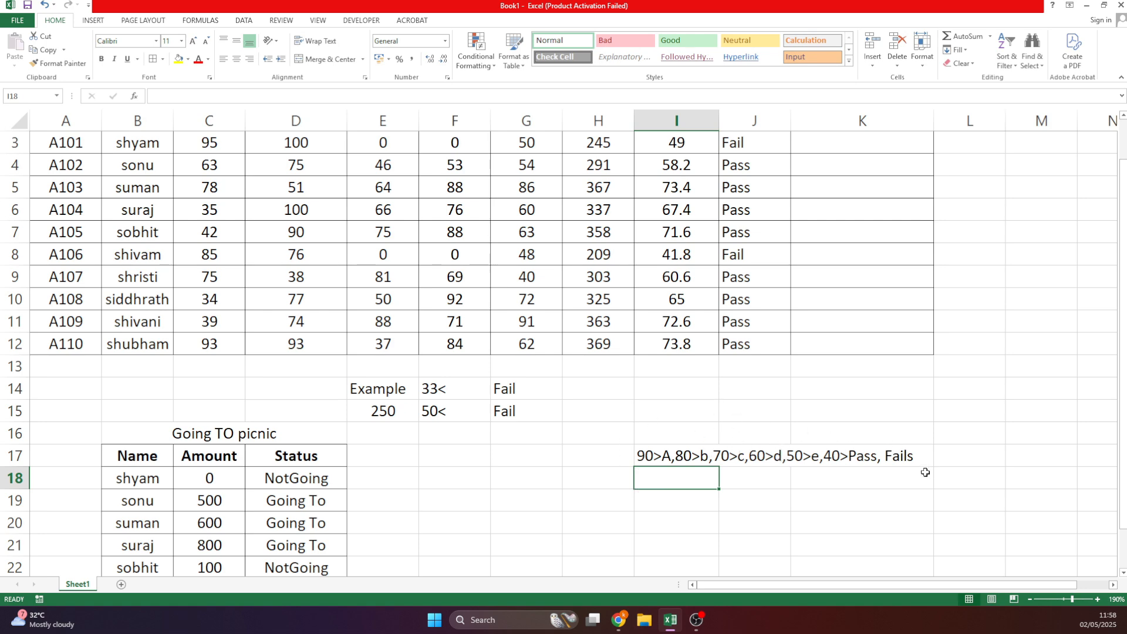
pyautogui.scroll(1, 869, 393)
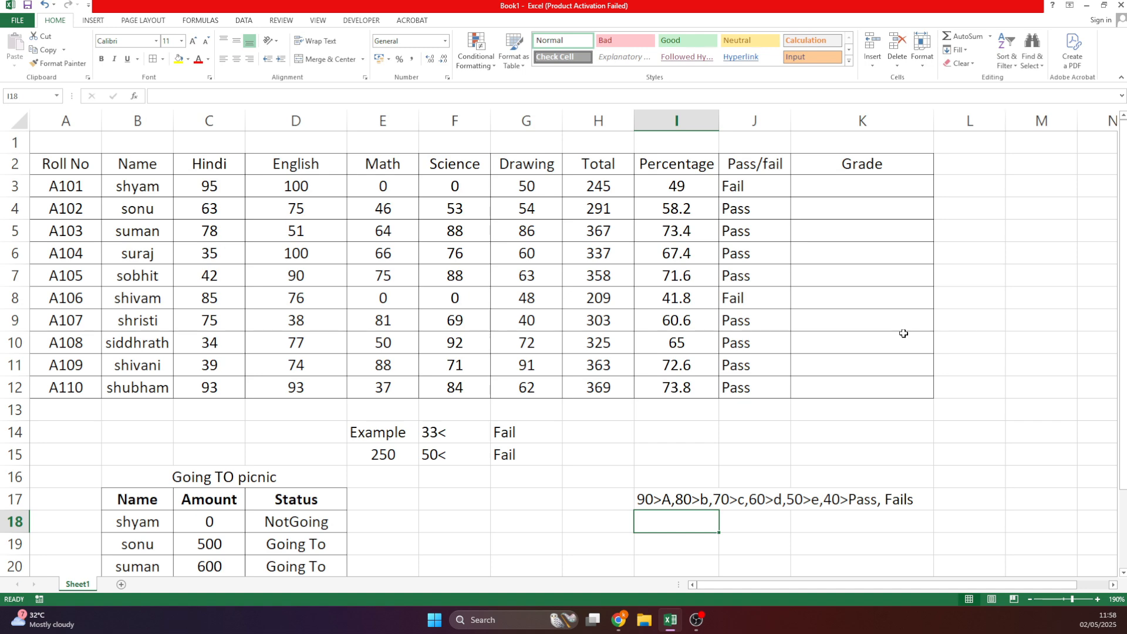
pyautogui.click(843, 184)
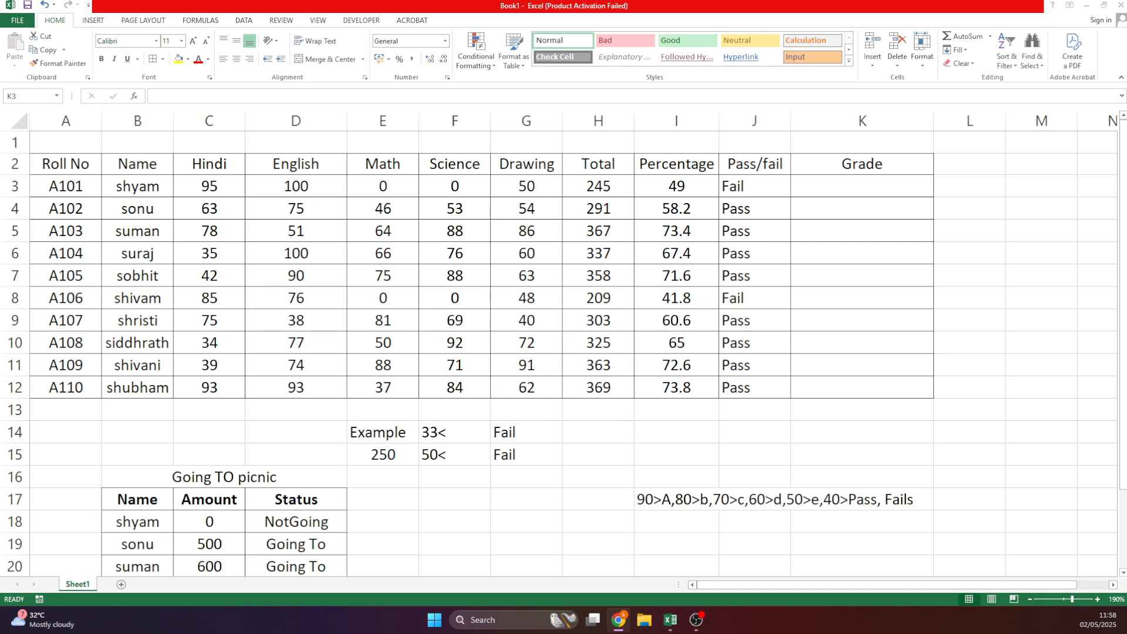
# Start K3's nested IF: I3>90 gives "A", then I3>80 gives "B".
pyautogui.click(837, 420)
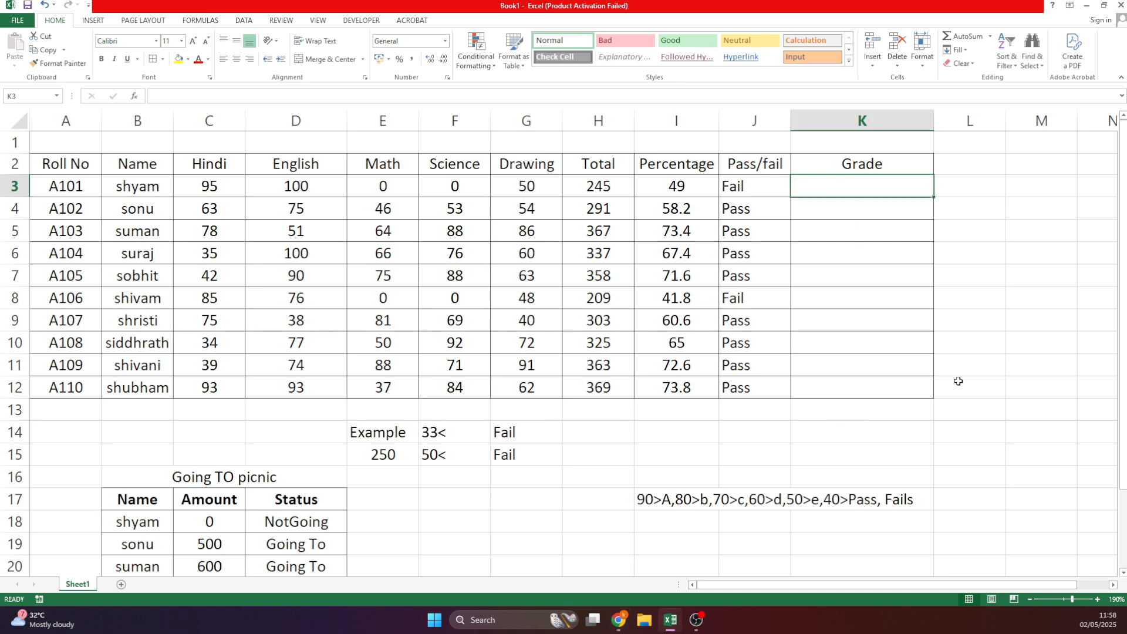
pyautogui.write('=IF(')
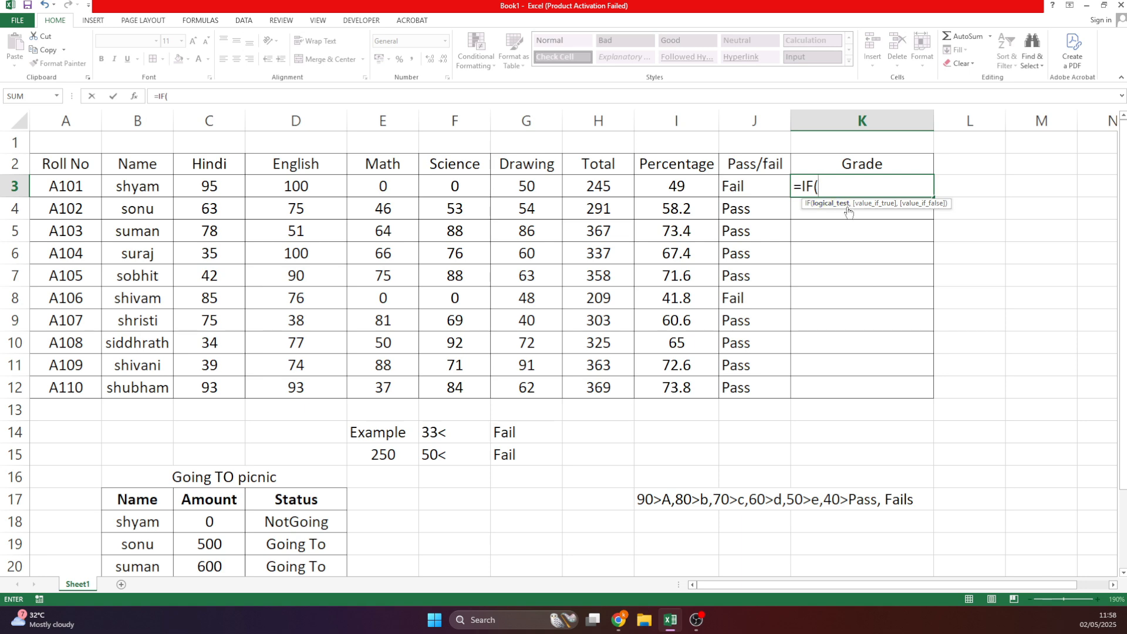
pyautogui.click(679, 188)
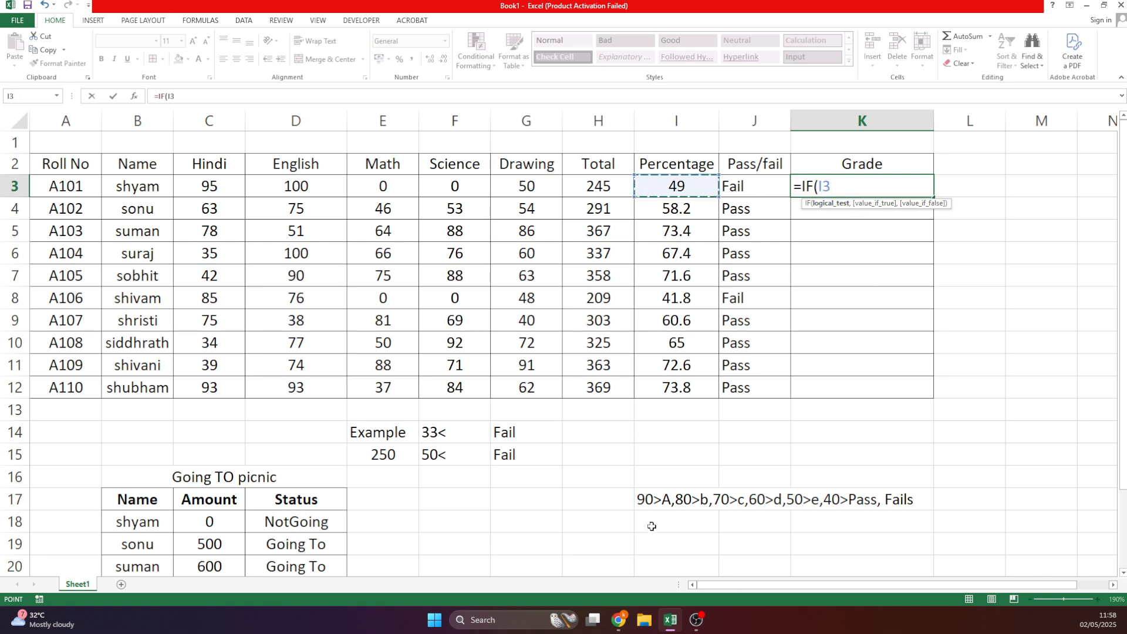
pyautogui.write('>90')
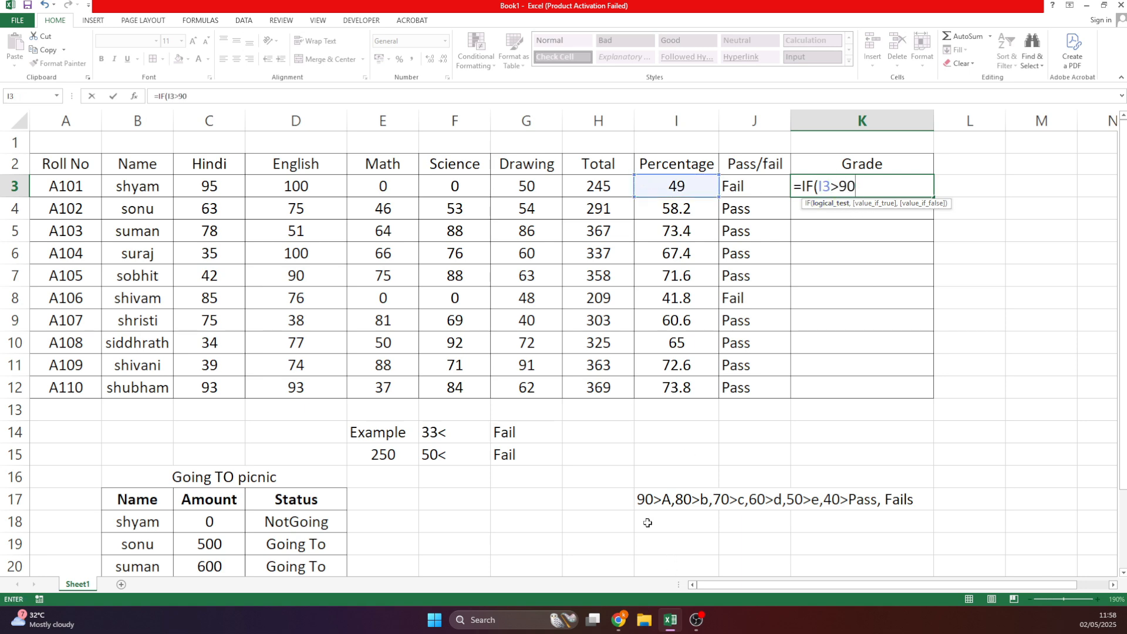
pyautogui.write(',')
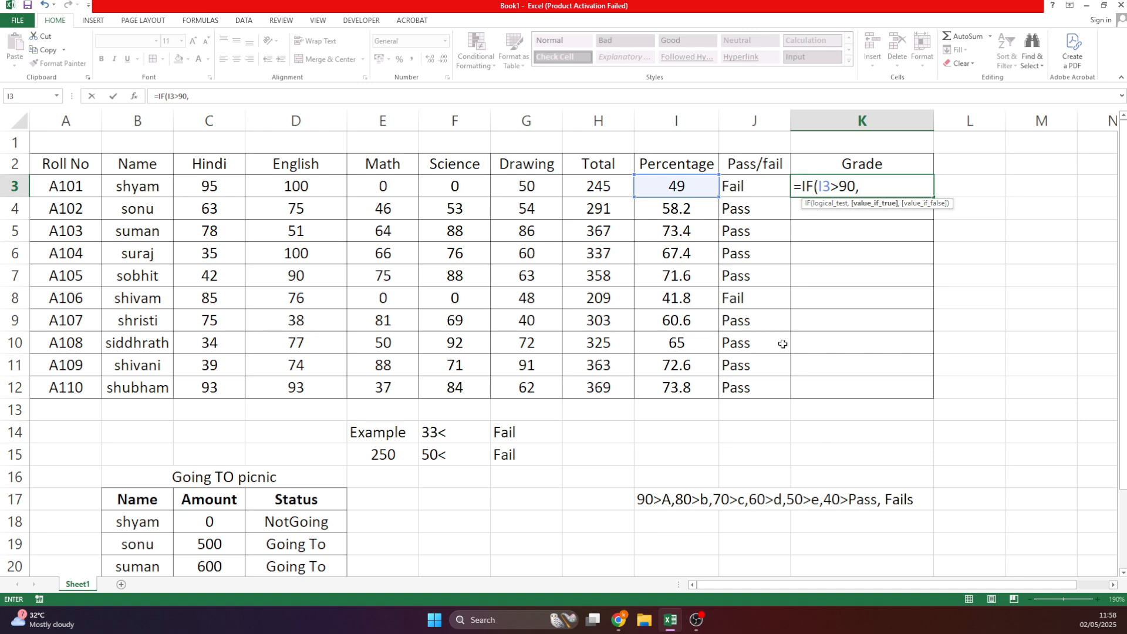
pyautogui.write('"A",')
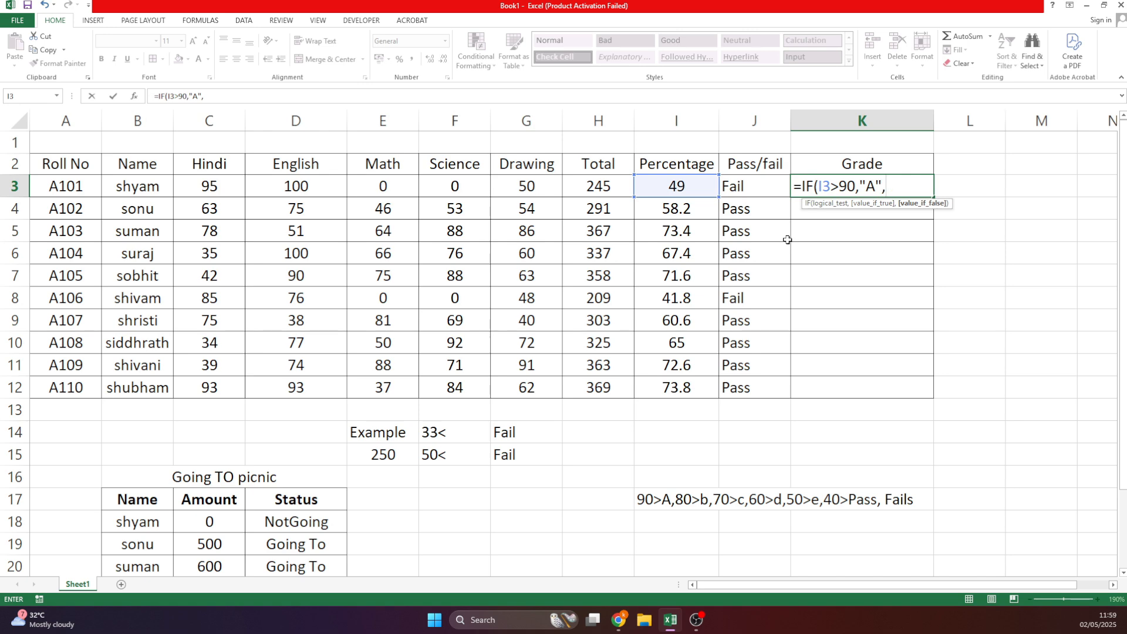
pyautogui.write('IF(')
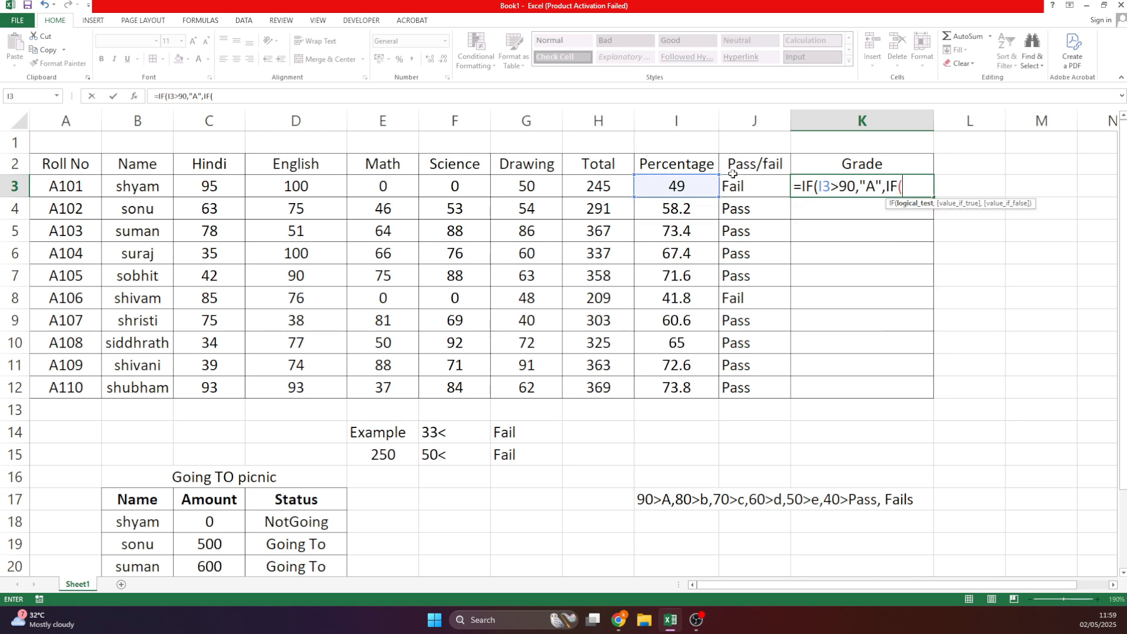
pyautogui.click(675, 188)
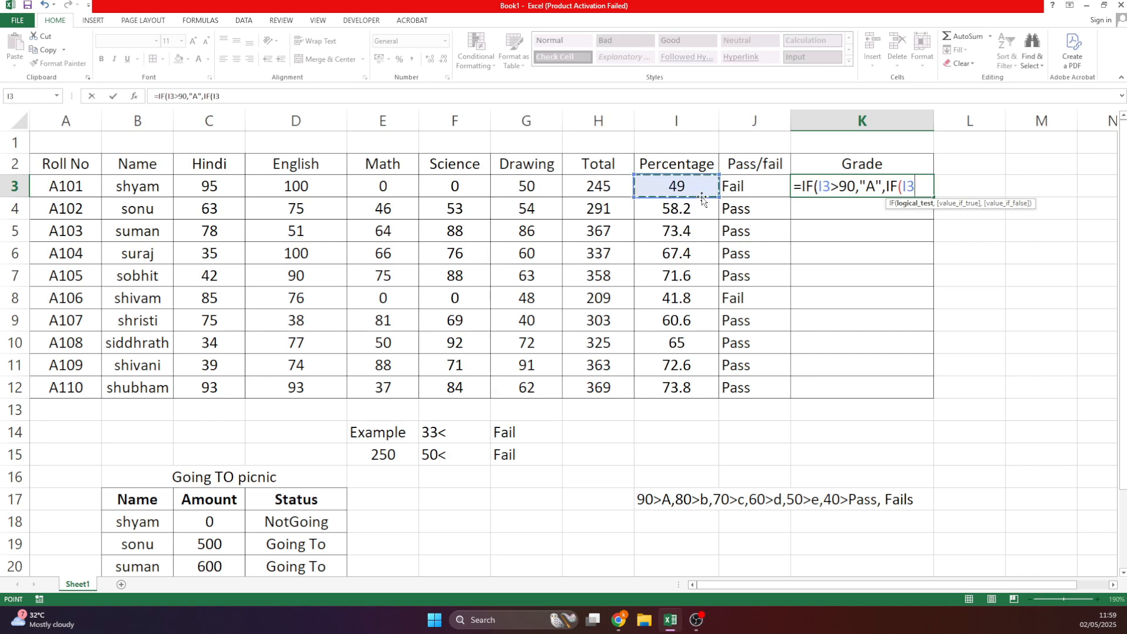
pyautogui.write('>80,')
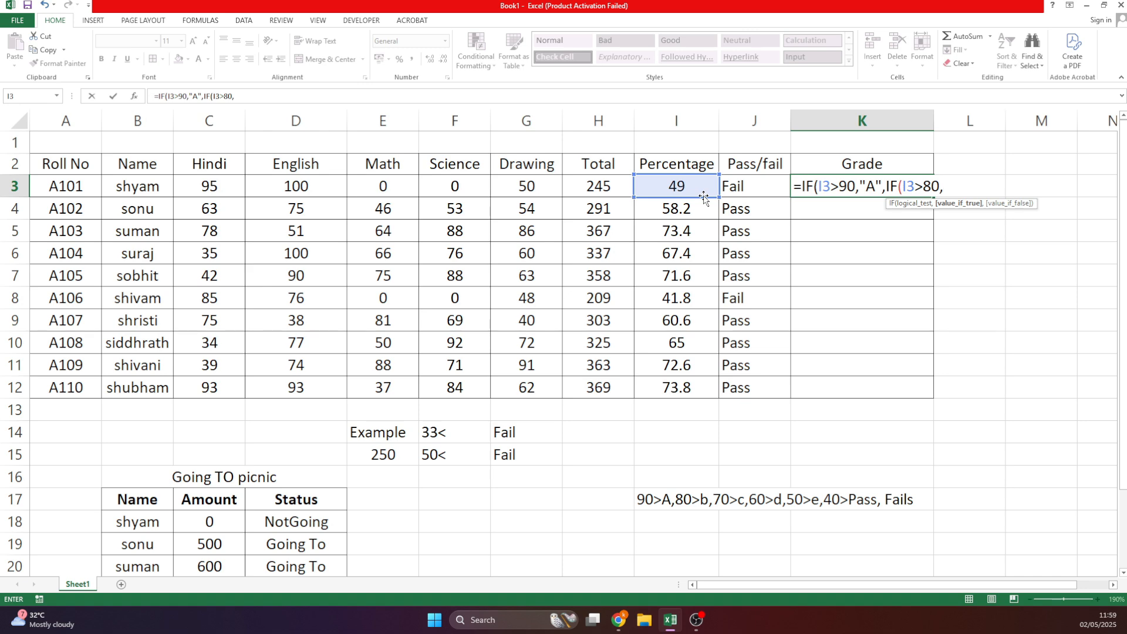
pyautogui.write('"B",IF(')
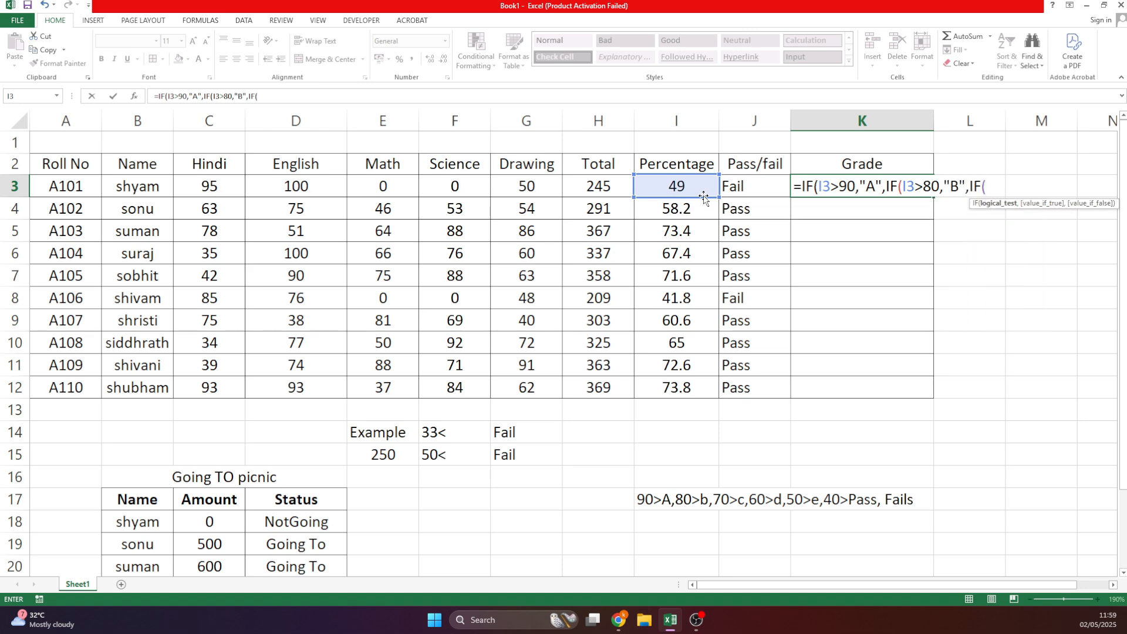
pyautogui.write('>')
pyautogui.press('BackSpace')
# Add the next levels to the nested IF: I3>70 gives "C", I3>60 gives "D".
pyautogui.click(698, 186)
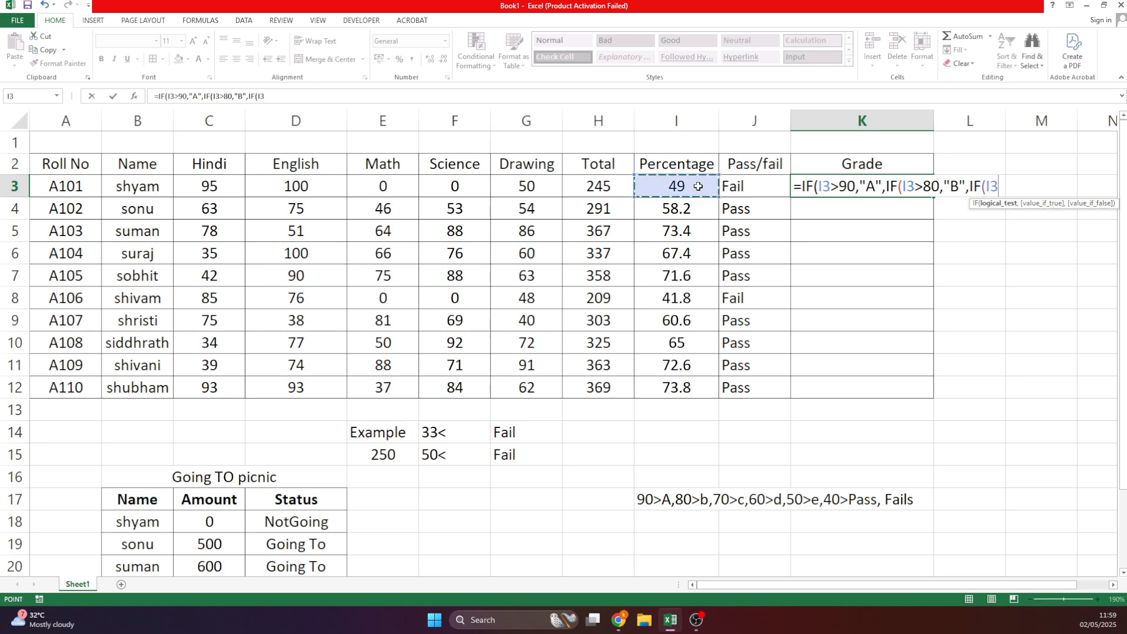
pyautogui.write('>70,')
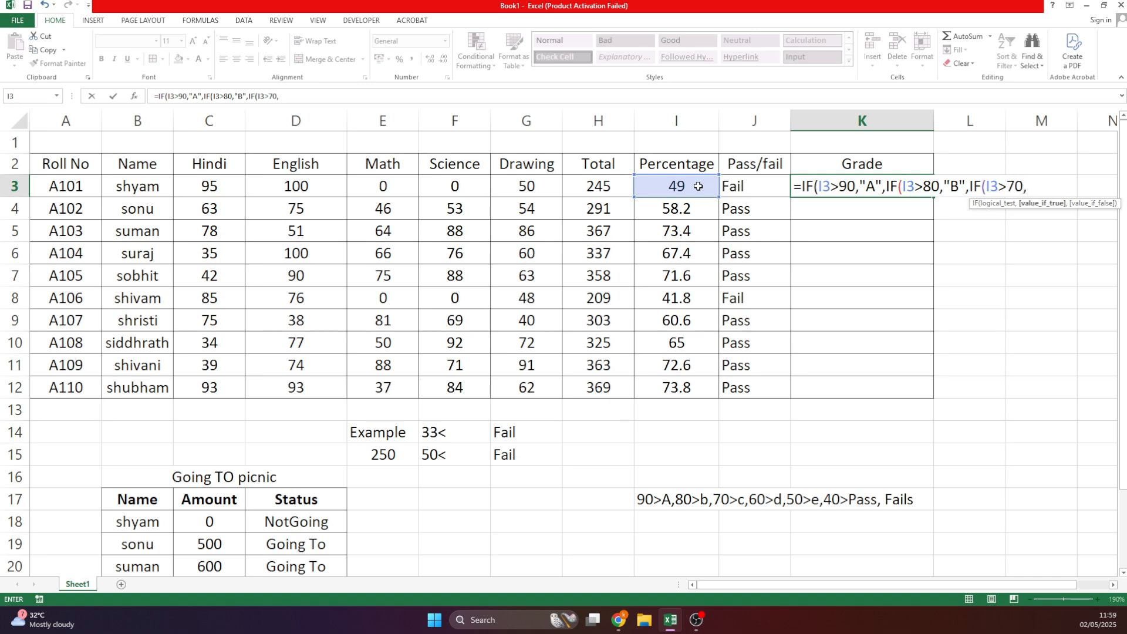
pyautogui.write('"C"')
pyautogui.write(',IF(')
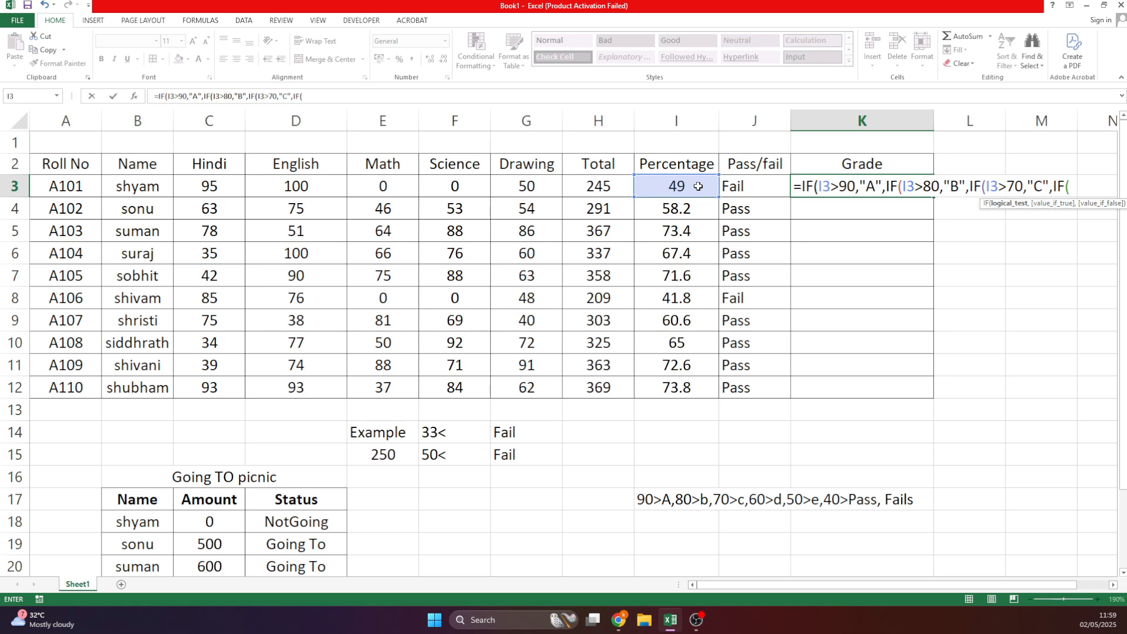
pyautogui.click(678, 189)
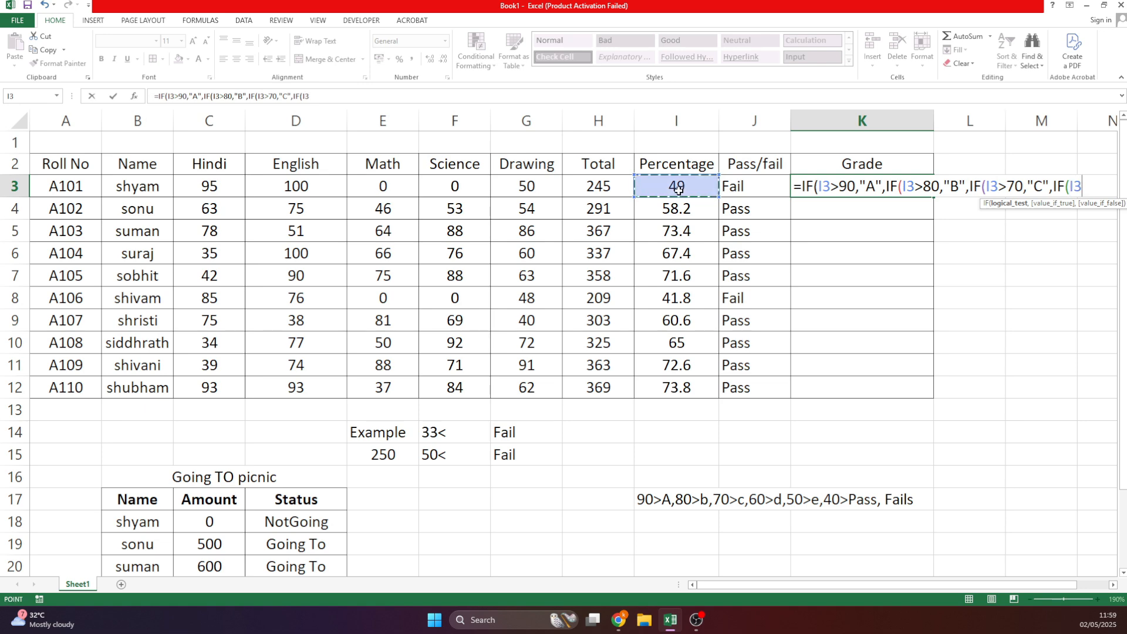
pyautogui.write('>60')
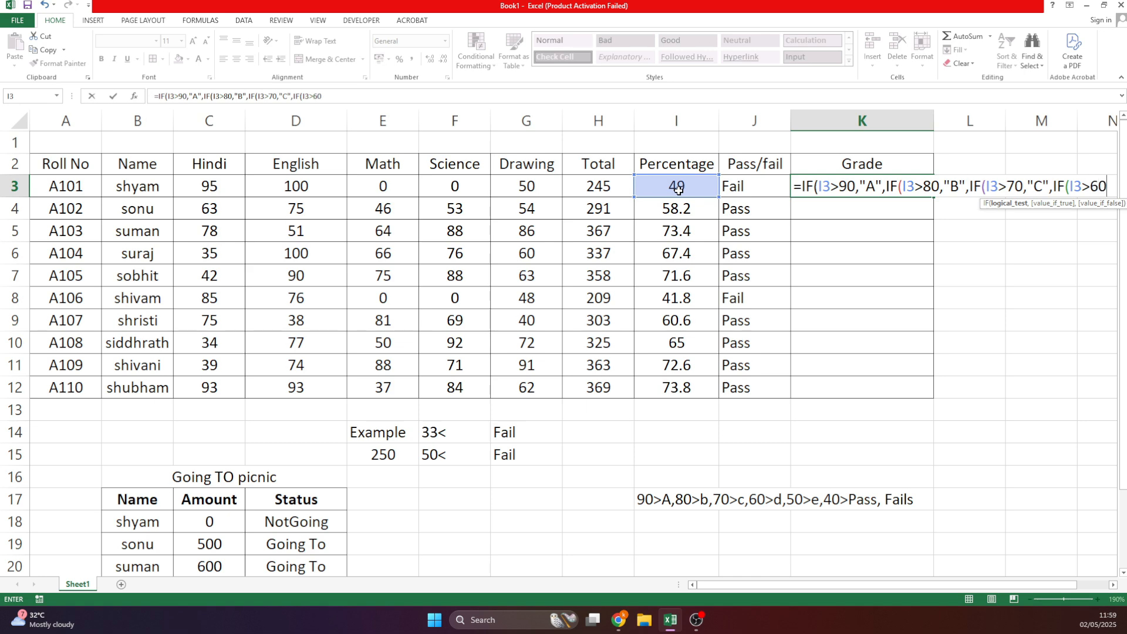
pyautogui.write(',"D"')
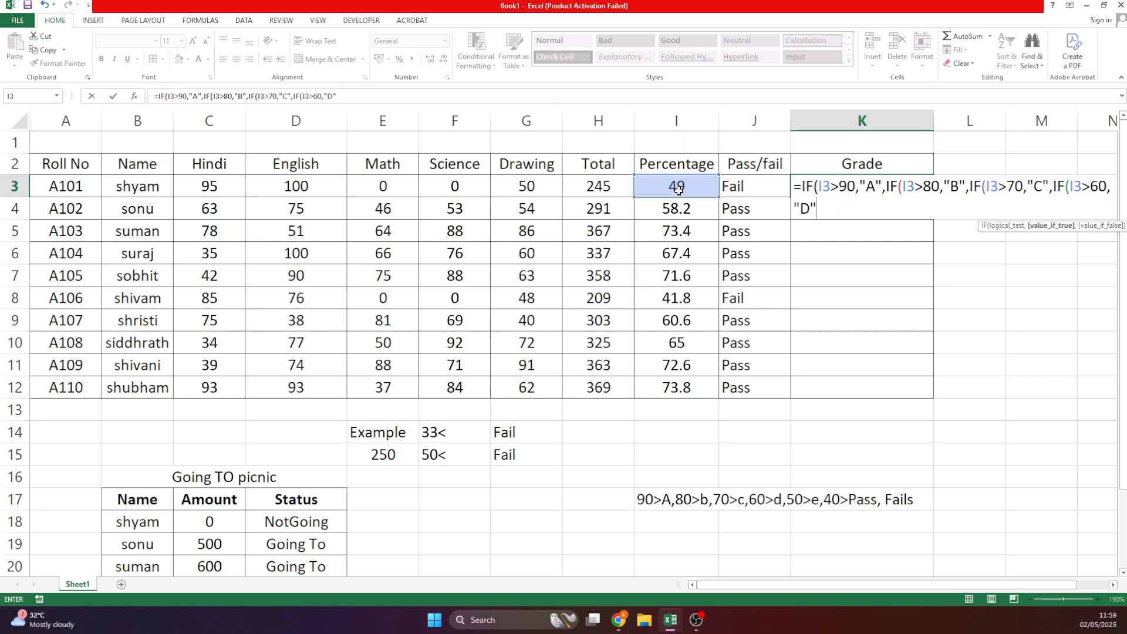
pyautogui.write(',IF(')
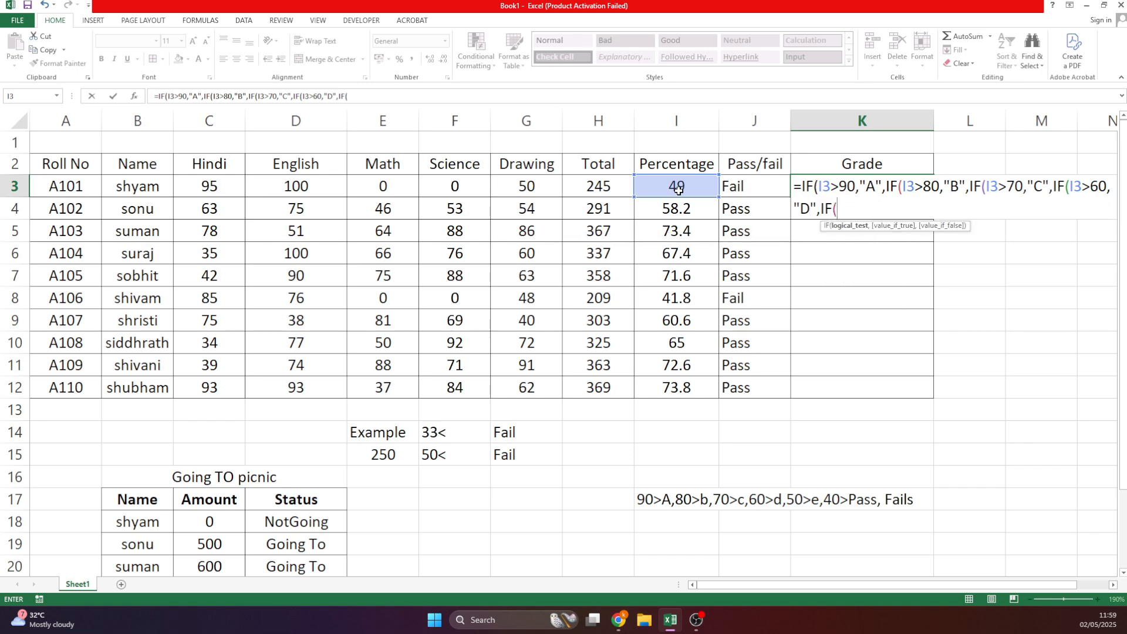
# Finish the formula with I3>50 as "E", I3>40 as "Pass", otherwise "Fail", and enter it.
pyautogui.click(671, 194)
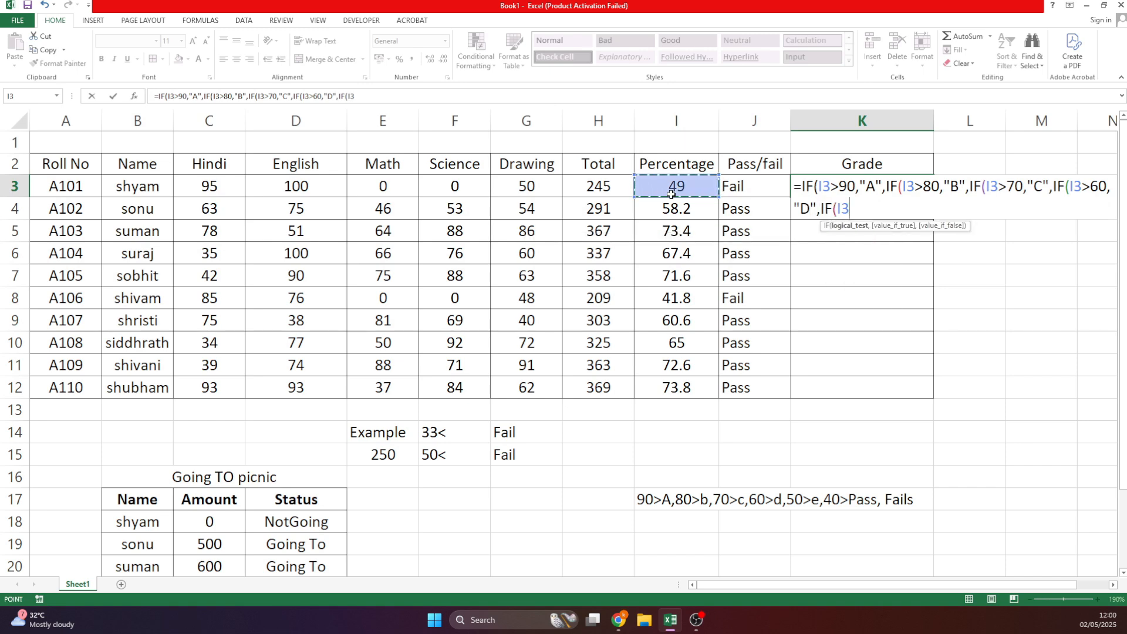
pyautogui.write('>50')
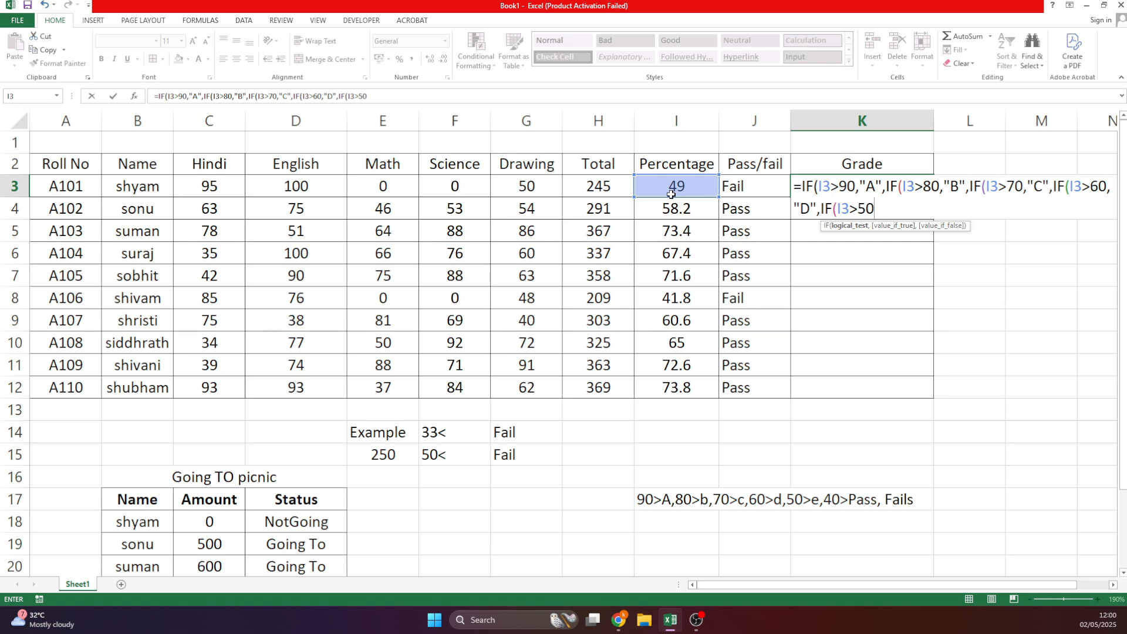
pyautogui.write(',E')
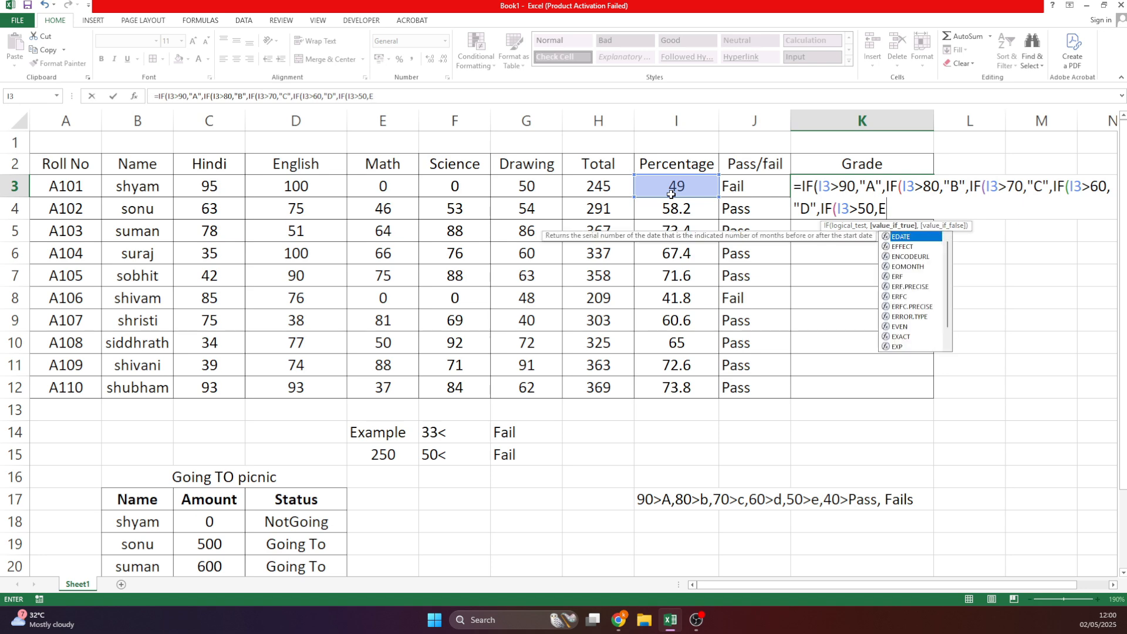
pyautogui.press('BackSpace')
pyautogui.write('"E"')
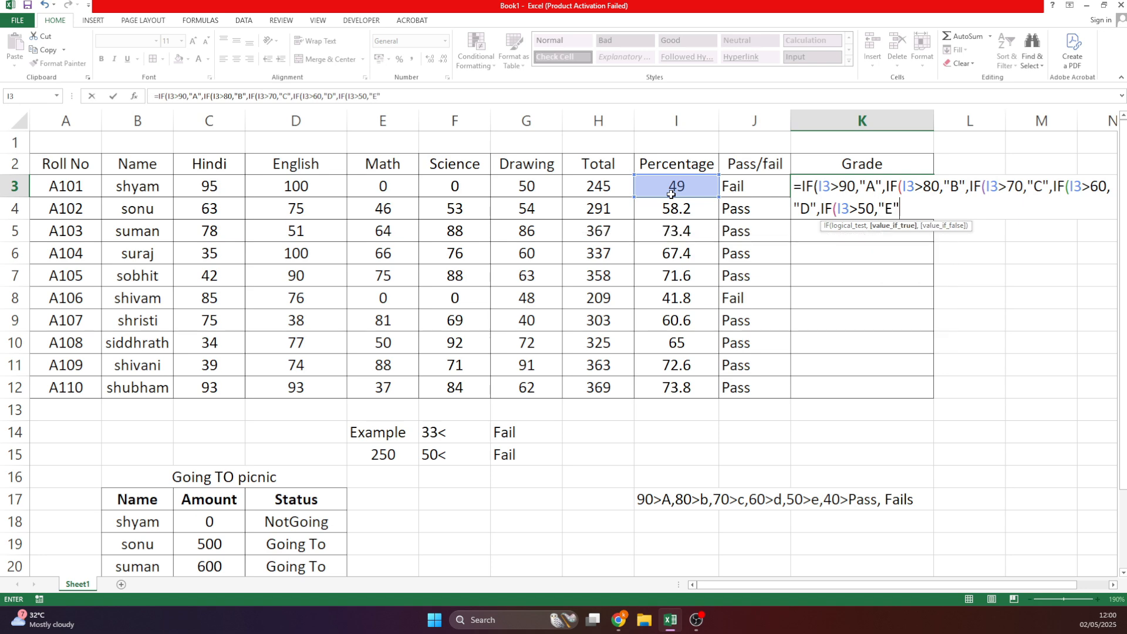
pyautogui.write(',IF(')
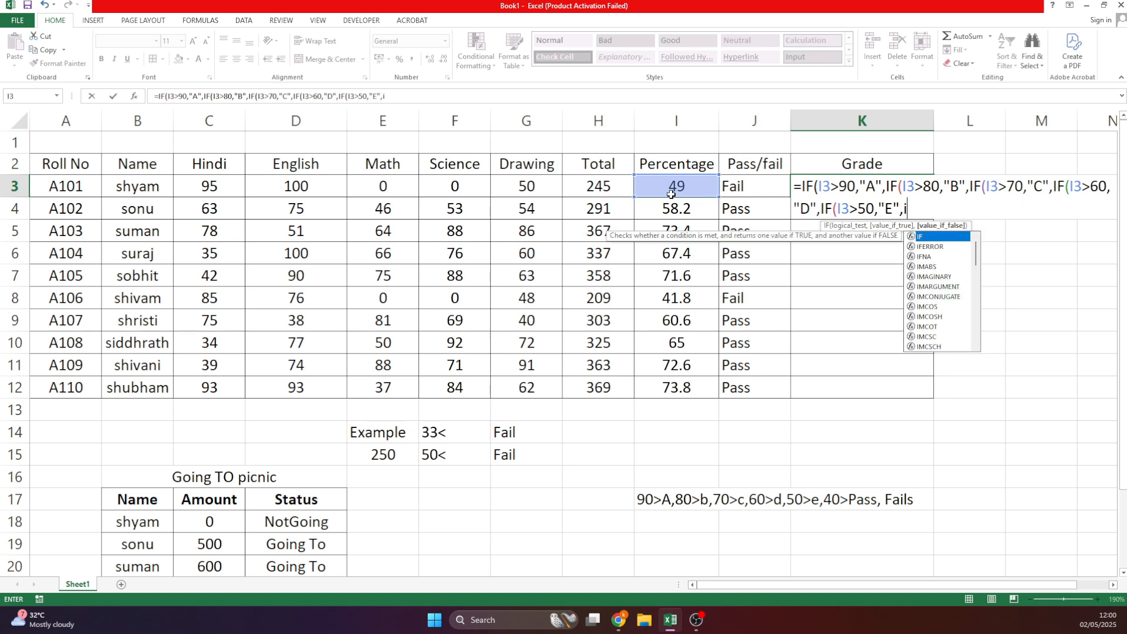
pyautogui.click(672, 193)
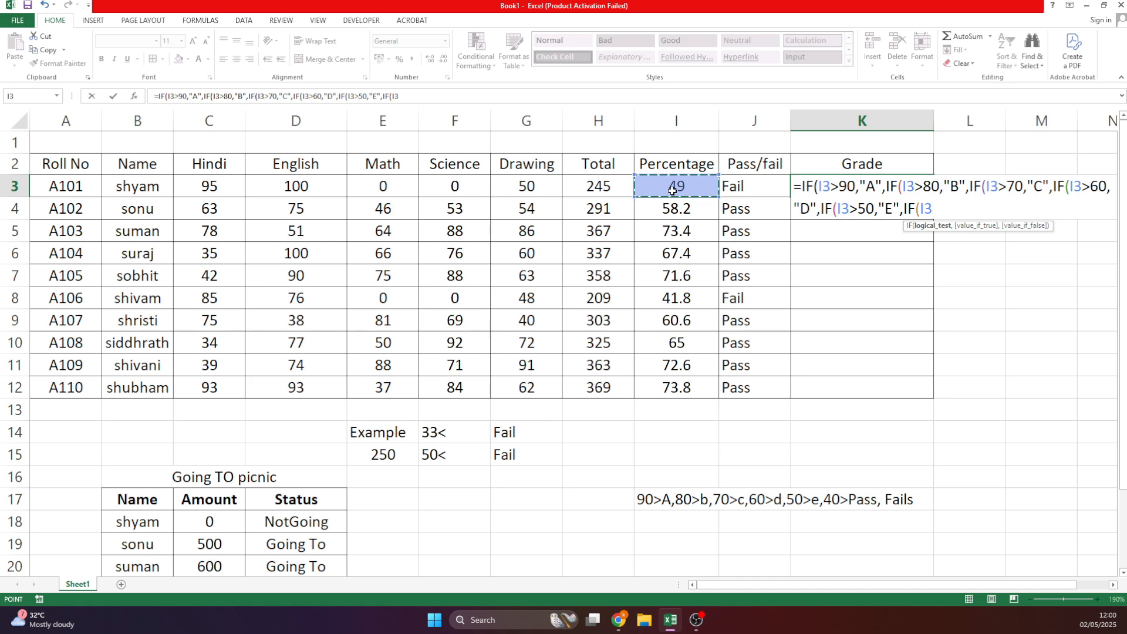
pyautogui.write('>40,"Pass"')
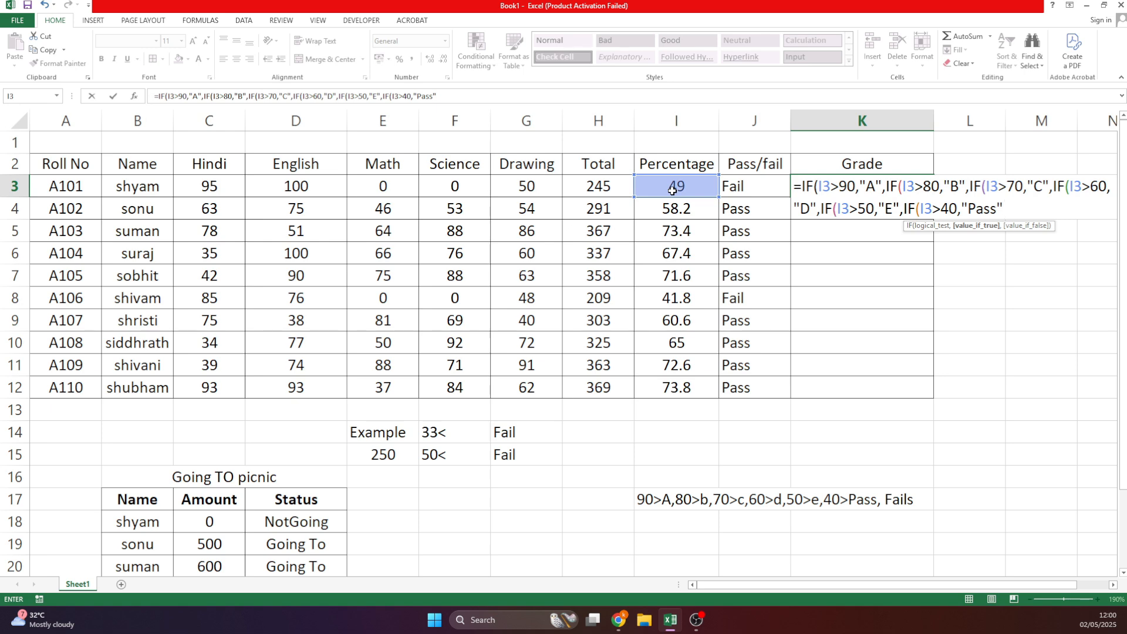
pyautogui.write(',"Fail"')
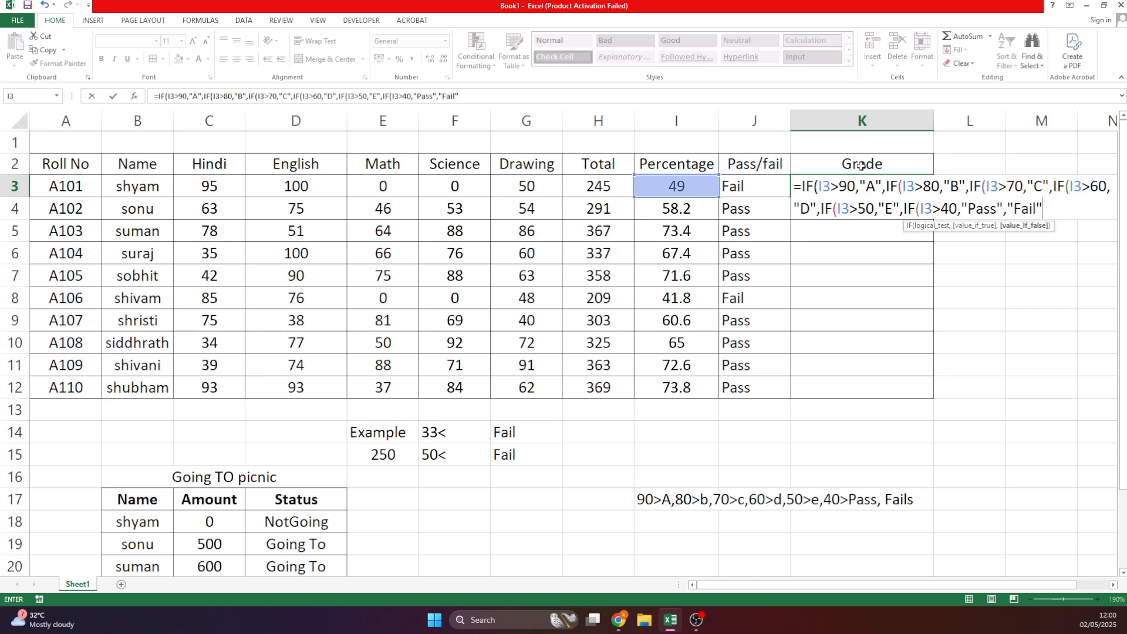
pyautogui.click(898, 186)
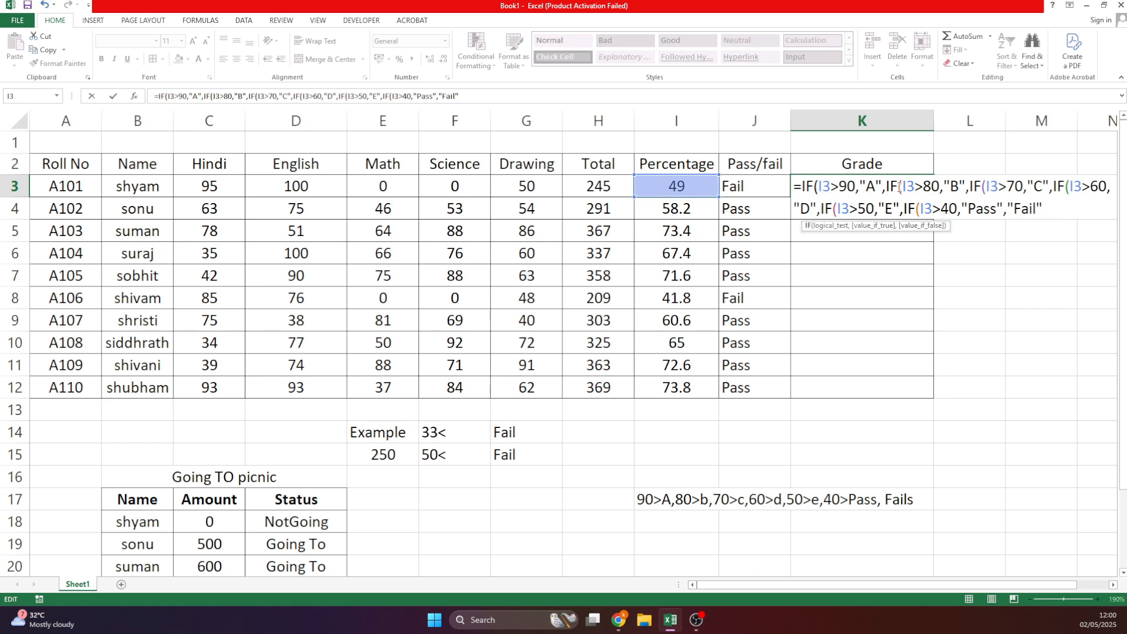
pyautogui.click(988, 187)
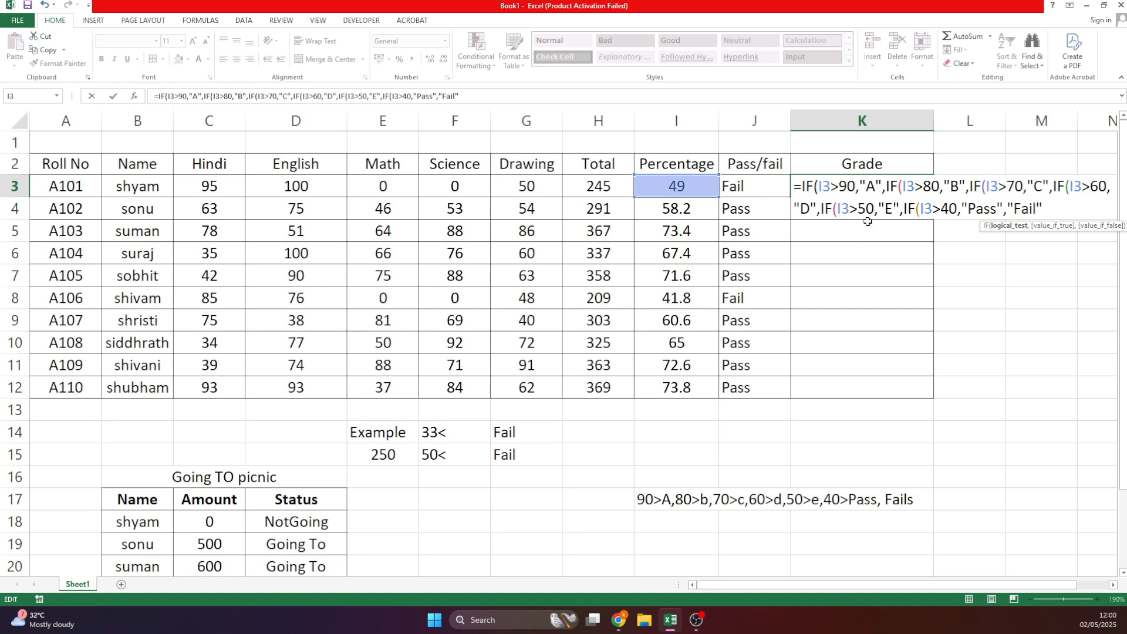
pyautogui.press('Return')
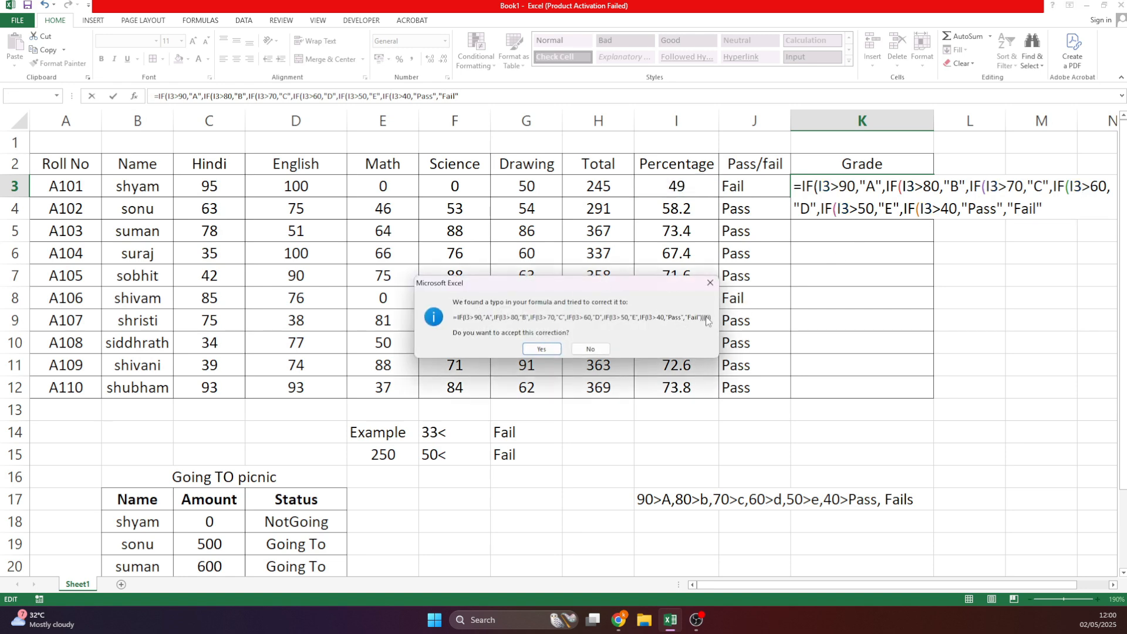
# Accept Excel's formula correction and fill the grade formula from K3 down to K12.
pyautogui.click(541, 350)
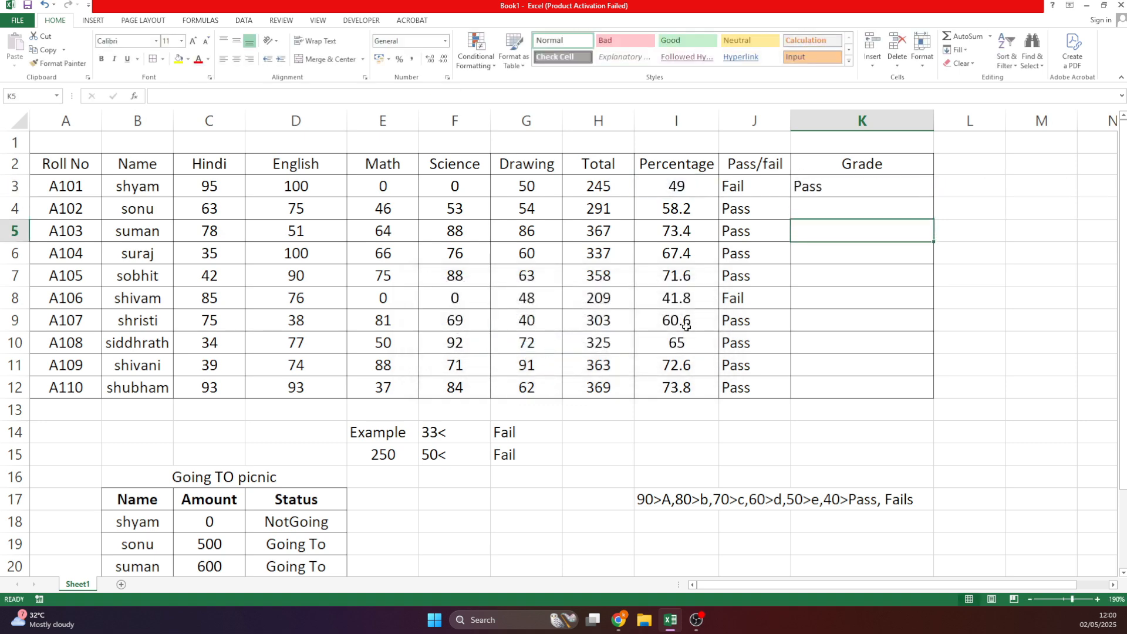
pyautogui.press('Up')
pyautogui.press('Up')
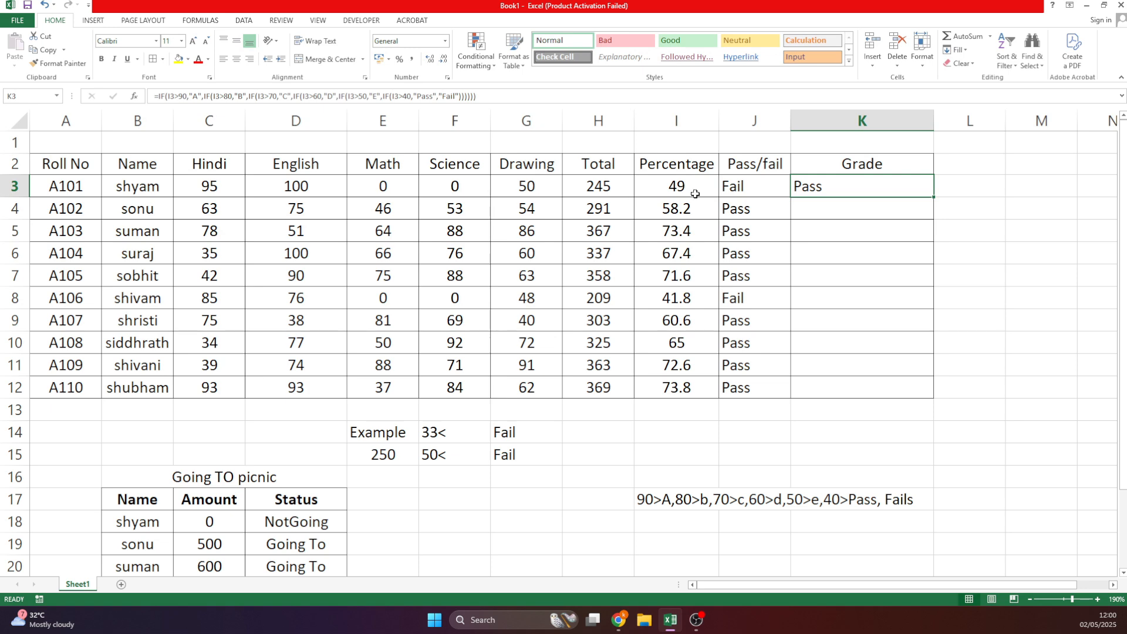
pyautogui.doubleClick(935, 198)
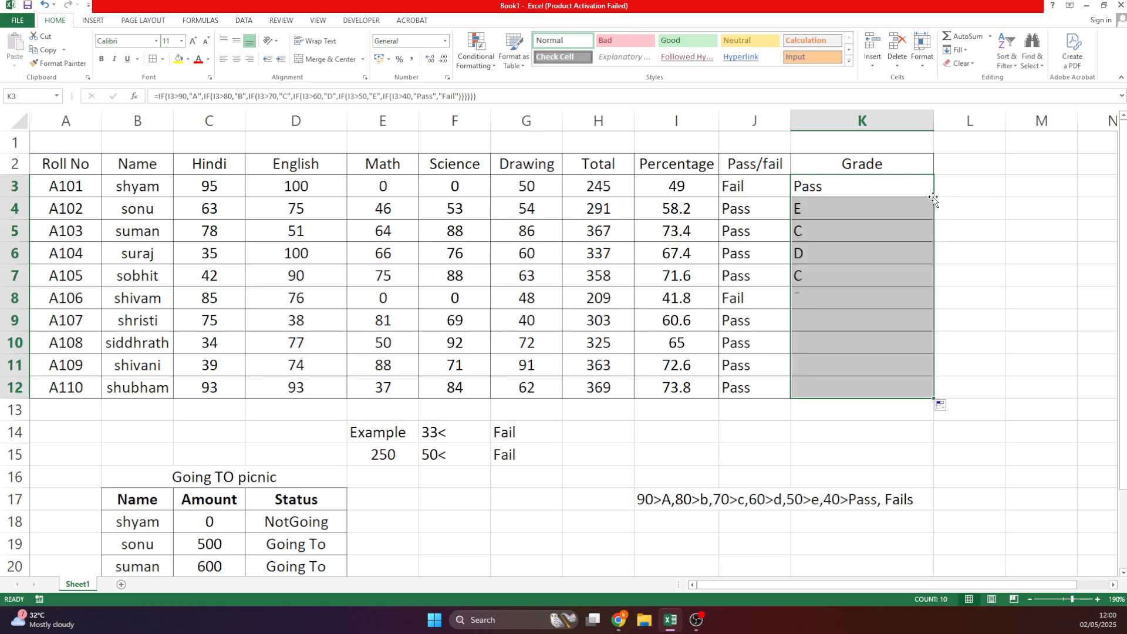
pyautogui.click(1030, 411)
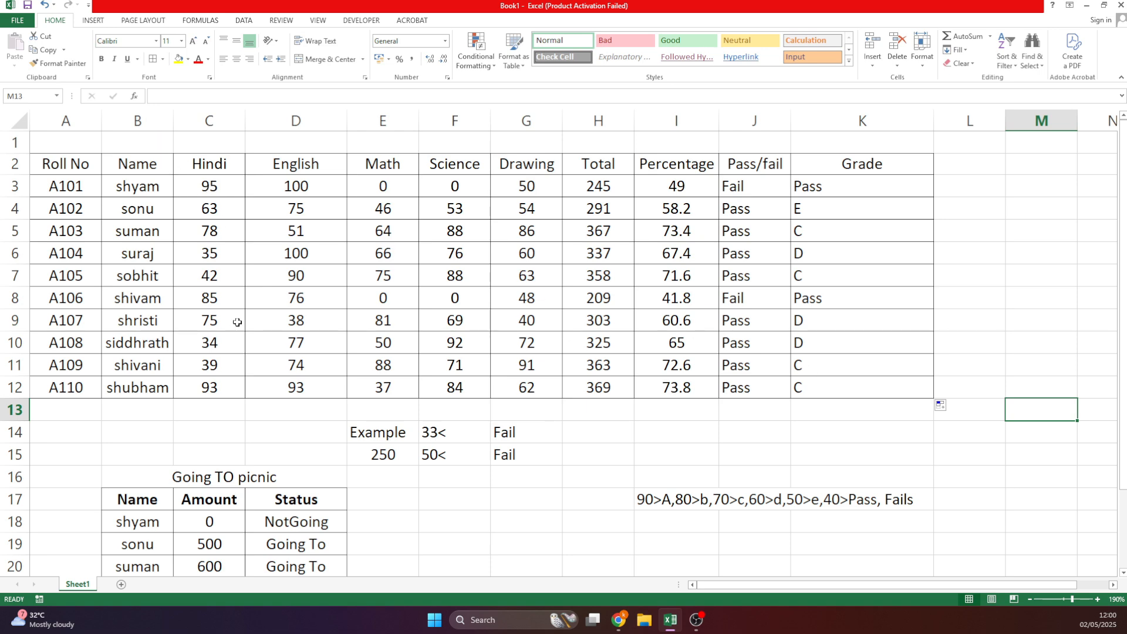
# Set A110's Hindi and English marks in C12 and D12 to 0 and check I12.
pyautogui.click(240, 388)
pyautogui.write('0')
pyautogui.press('Tab')
pyautogui.write('0')
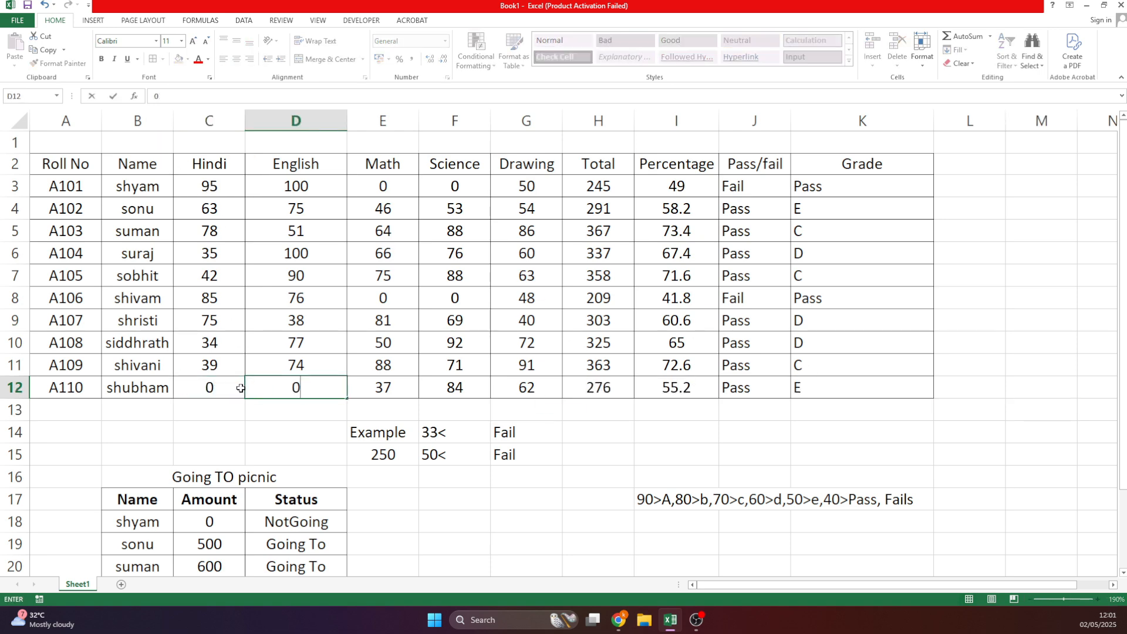
pyautogui.press('Tab')
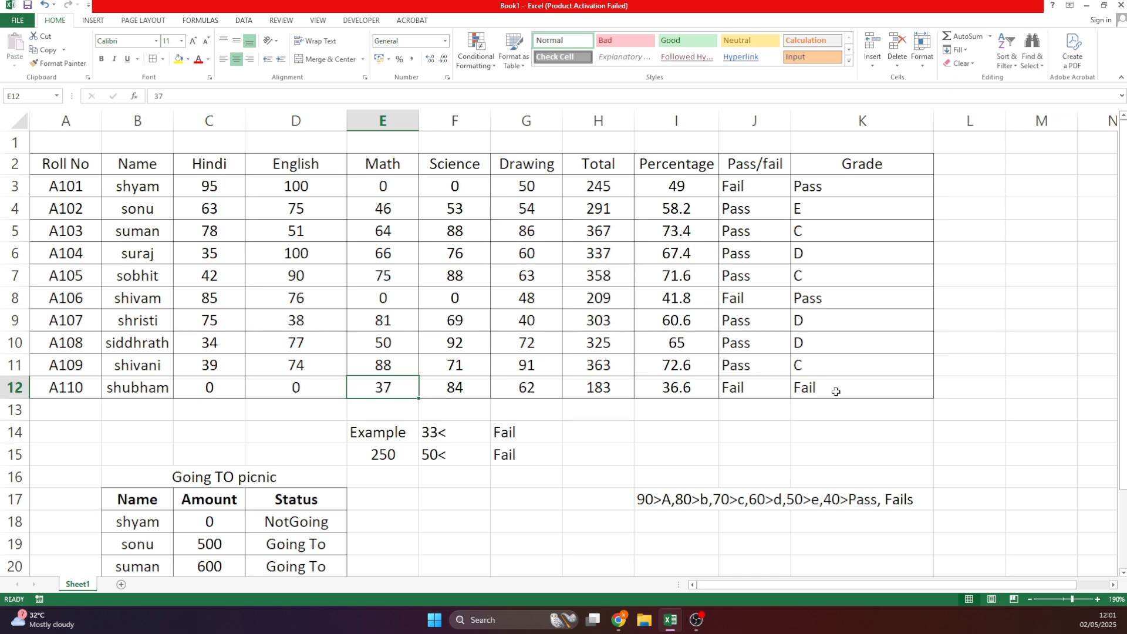
pyautogui.click(680, 389)
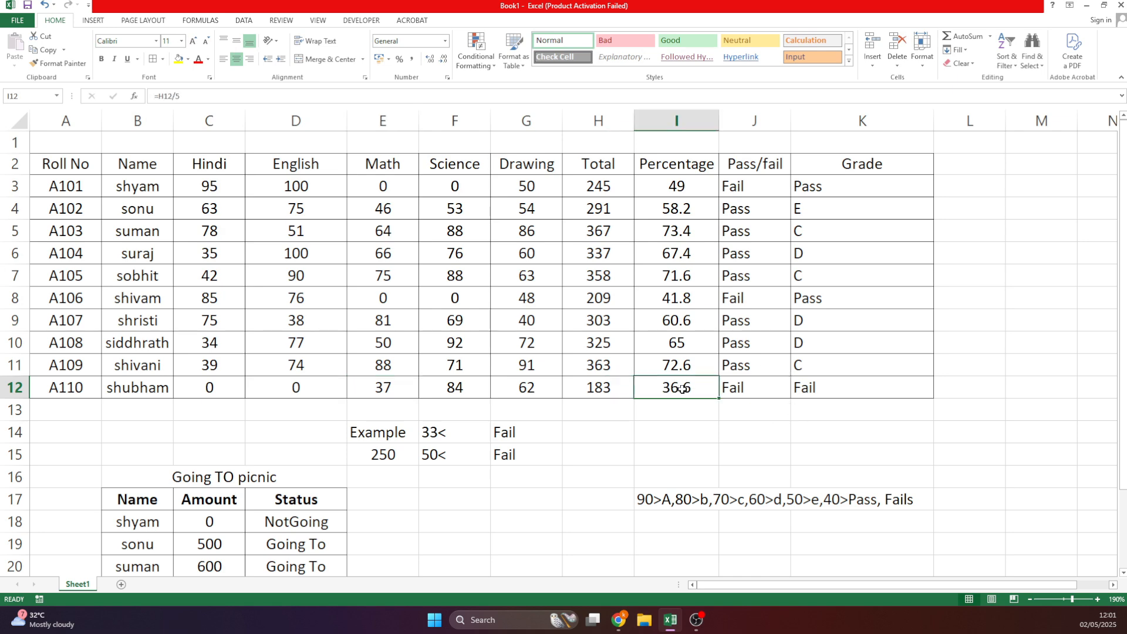
# Try 100 marks in A101's subjects and 90 for Drawing in G3, then check I3.
pyautogui.click(235, 186)
pyautogui.write('1')
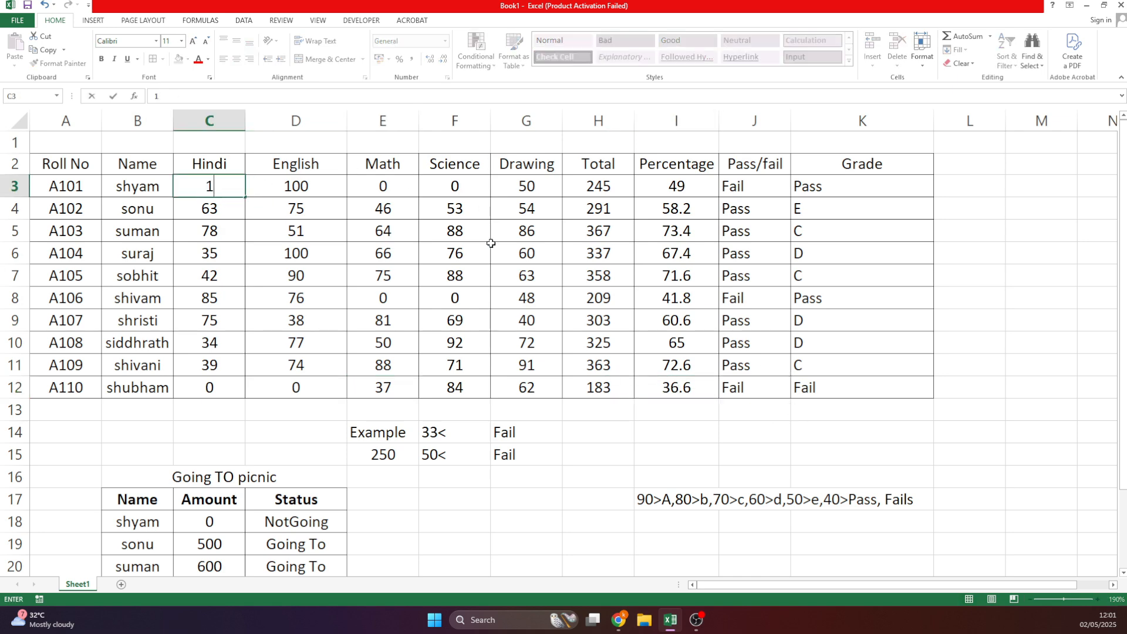
pyautogui.write('00')
pyautogui.press('Tab')
pyautogui.press('Tab')
pyautogui.write('100')
pyautogui.press('Tab')
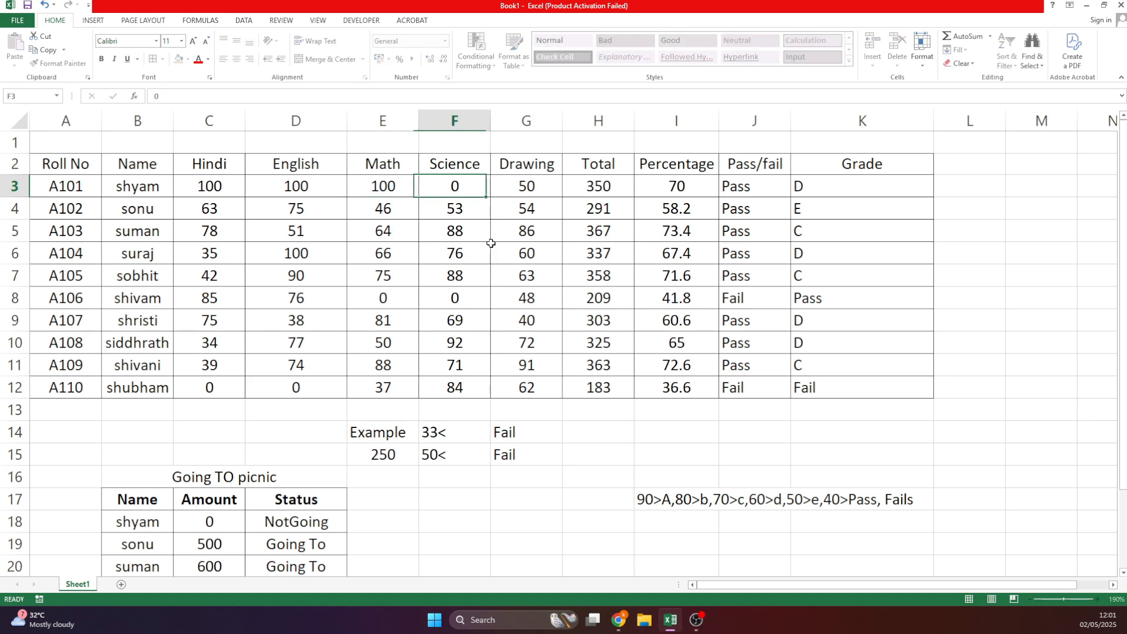
pyautogui.write('100')
pyautogui.press('Tab')
pyautogui.write('100')
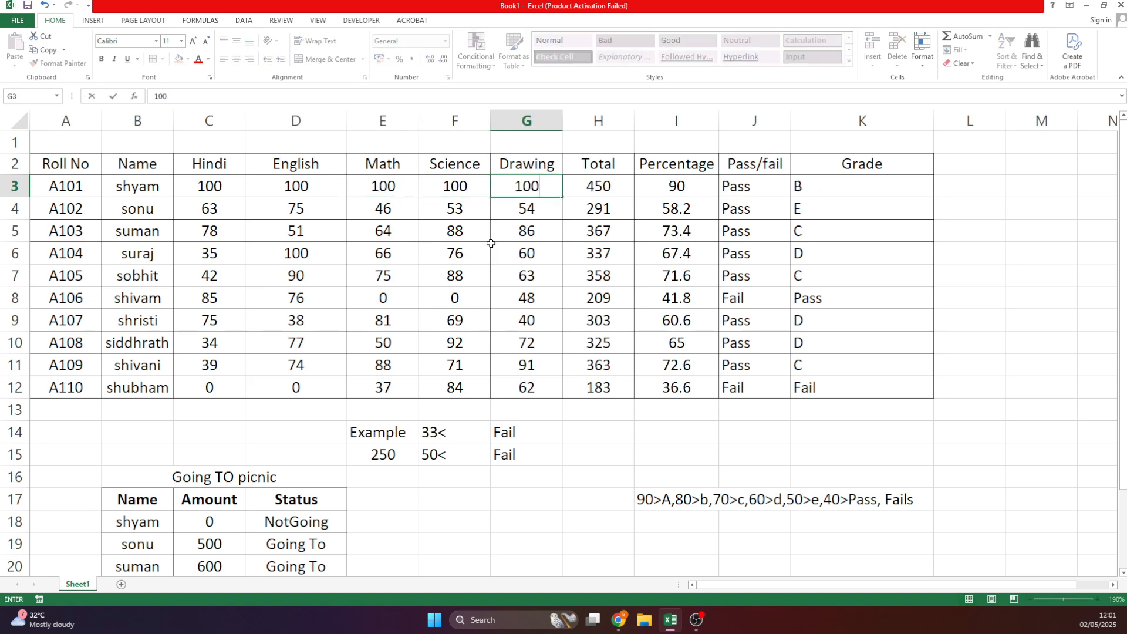
pyautogui.press('Tab')
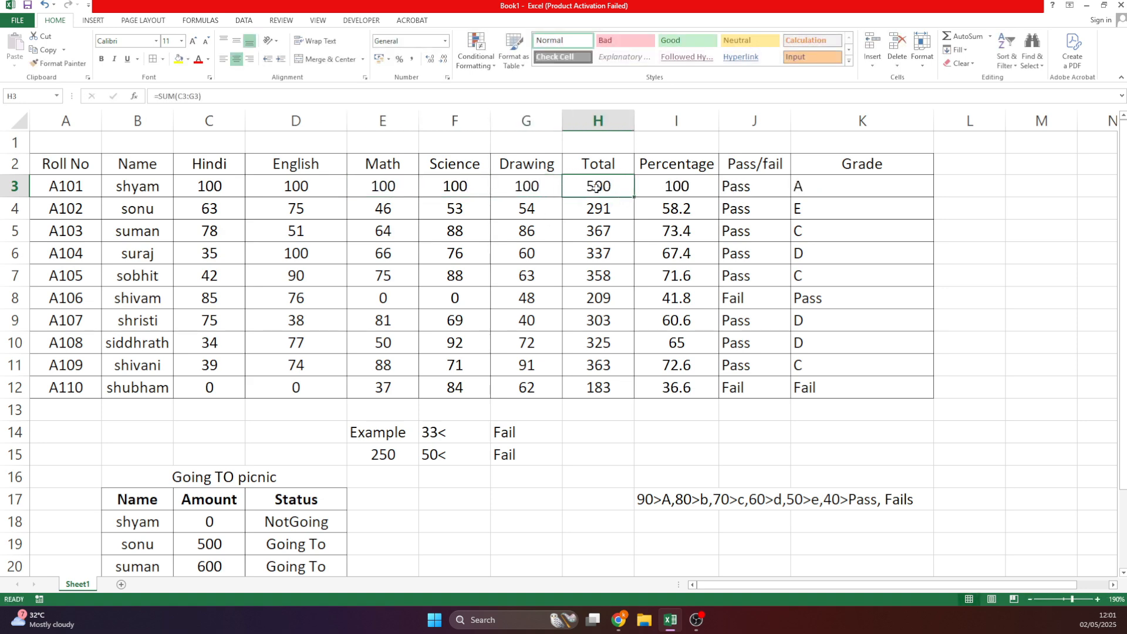
pyautogui.click(552, 191)
pyautogui.write('90')
pyautogui.press('Return')
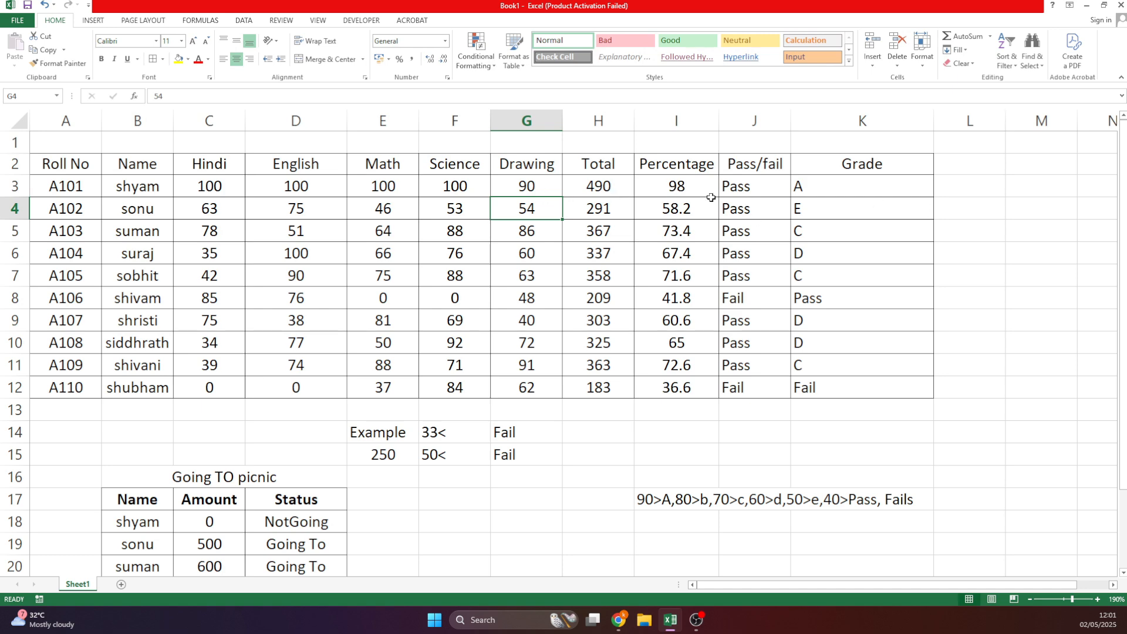
pyautogui.click(687, 190)
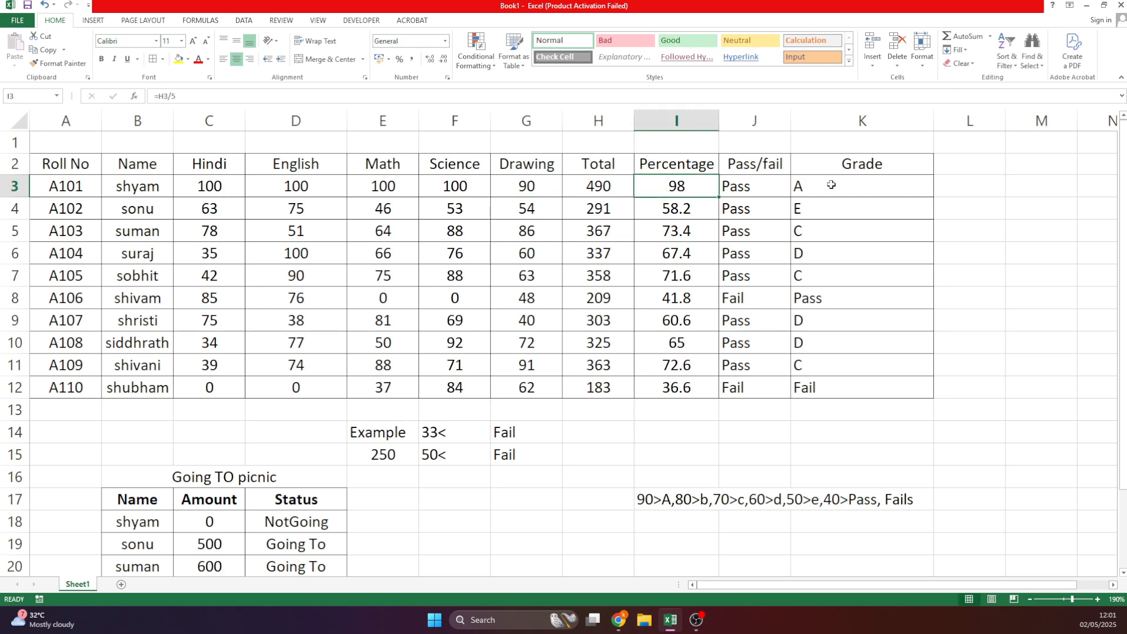
# Change A101's remaining marks from C3 onward to 90 each.
pyautogui.click(213, 184)
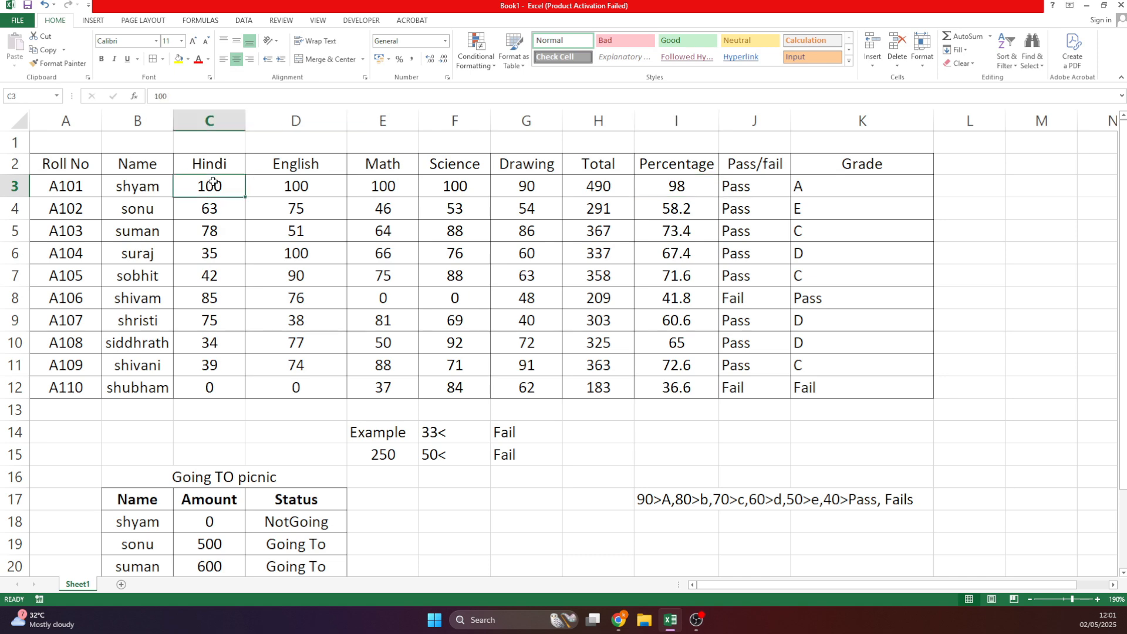
pyautogui.write('90')
pyautogui.press('Tab')
pyautogui.write('90')
pyautogui.press('Tab')
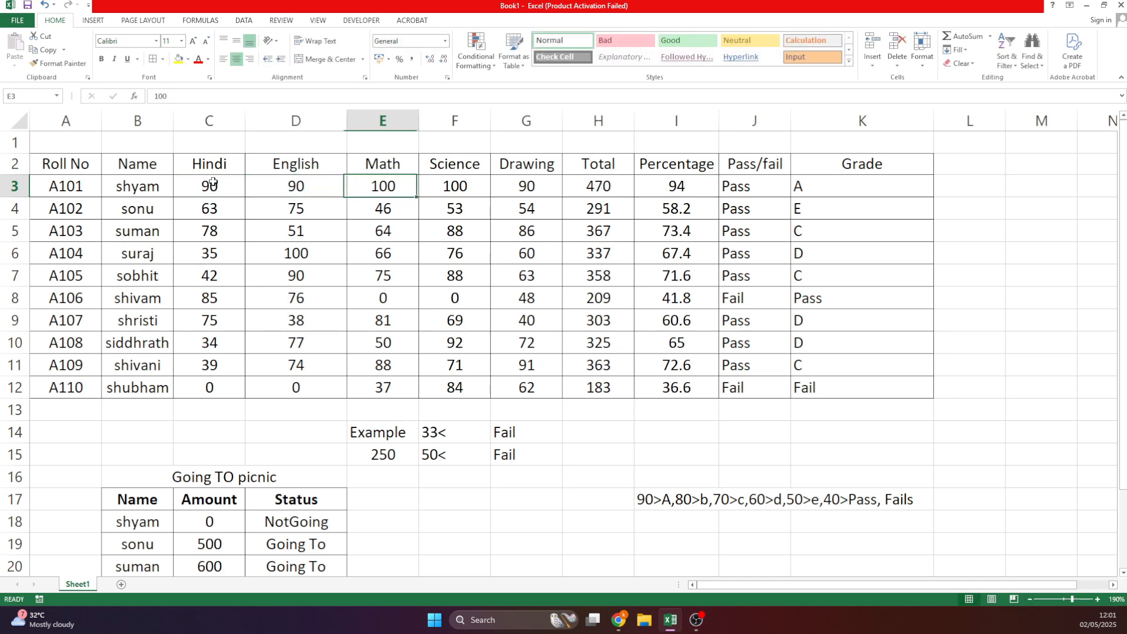
pyautogui.write('90')
pyautogui.press('Tab')
pyautogui.write('90')
pyautogui.press('Tab')
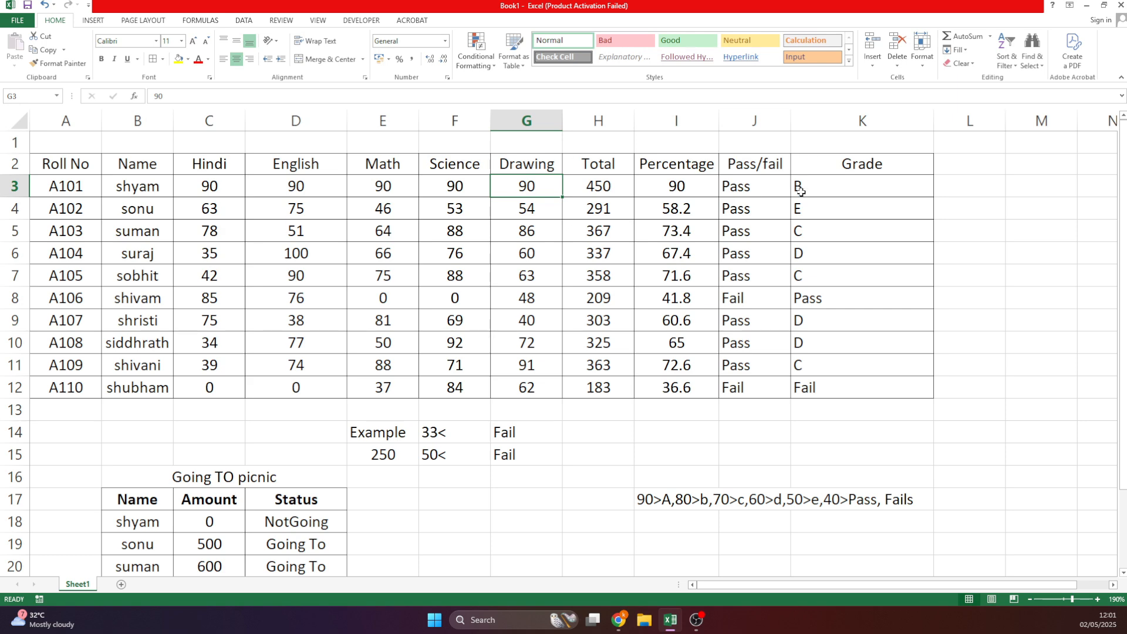
# Change K3's first test from I3>90 to I3>=90 and accept Excel's correction.
pyautogui.doubleClick(828, 179)
pyautogui.click(828, 187)
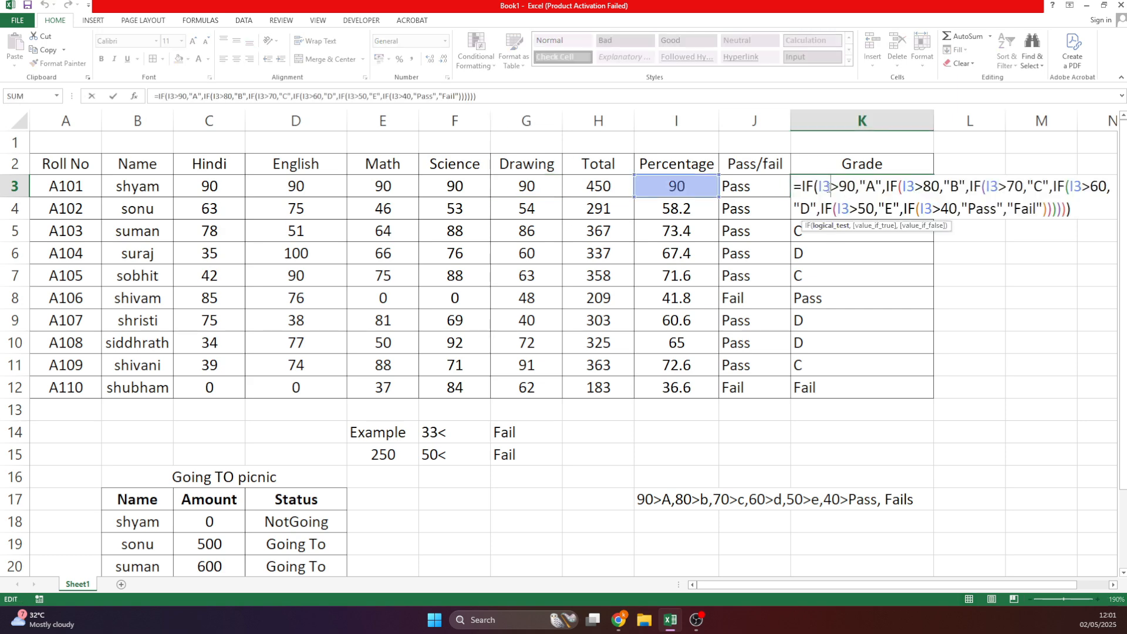
pyautogui.write('=')
pyautogui.press('Return')
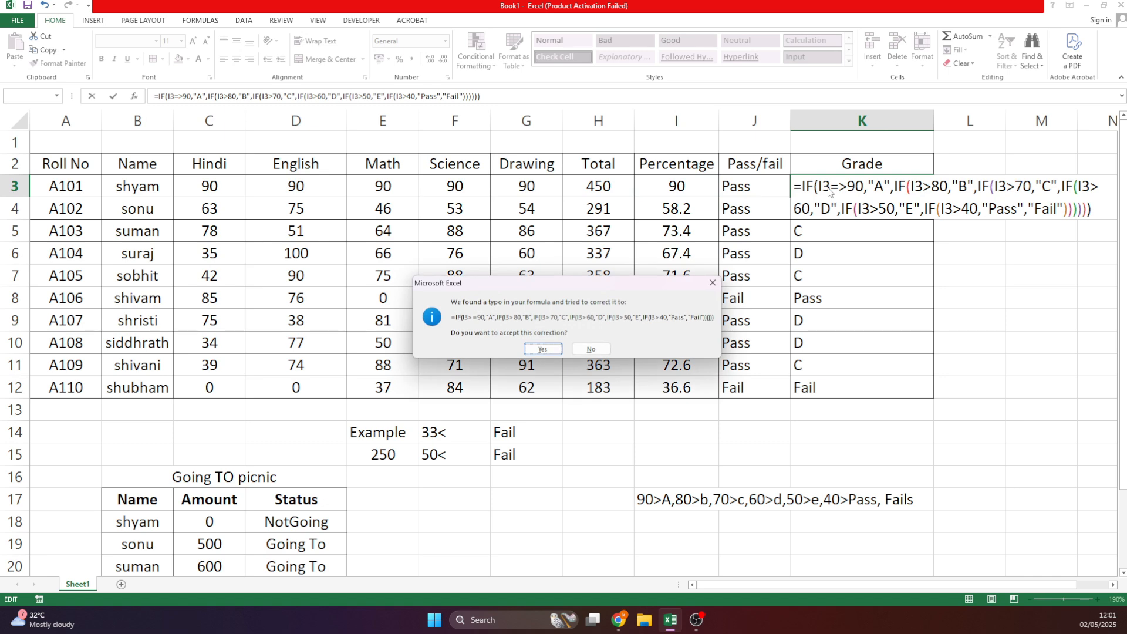
pyautogui.press('Return')
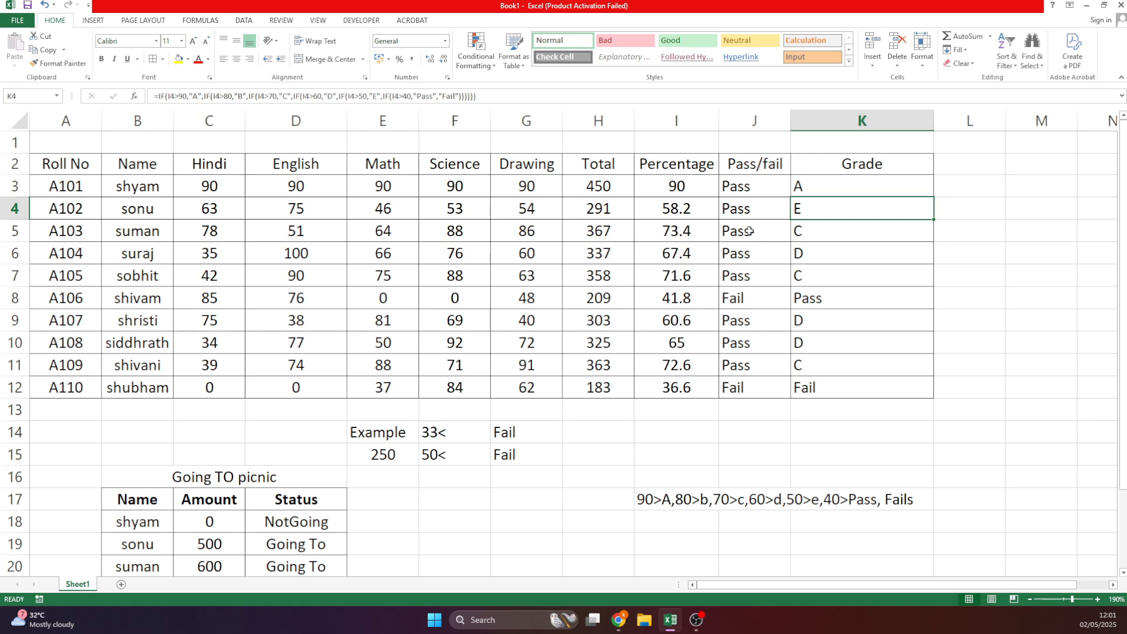
# Review each condition of K3's nested grade formula and confirm it unchanged.
pyautogui.doubleClick(814, 190)
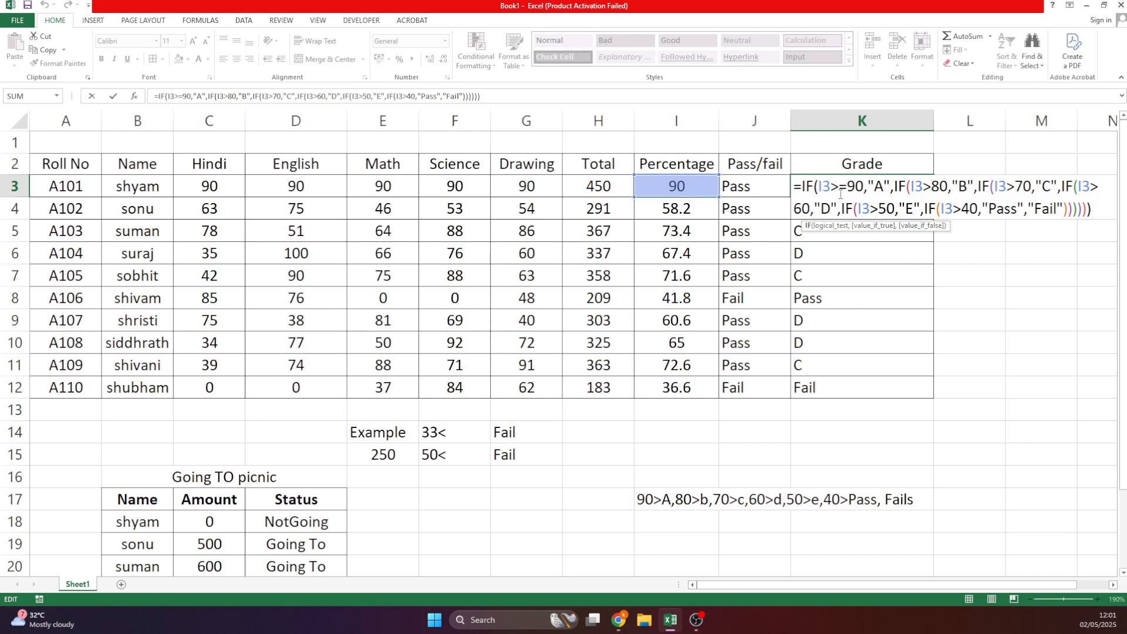
pyautogui.doubleClick(917, 187)
pyautogui.doubleClick(999, 187)
pyautogui.click(1079, 187)
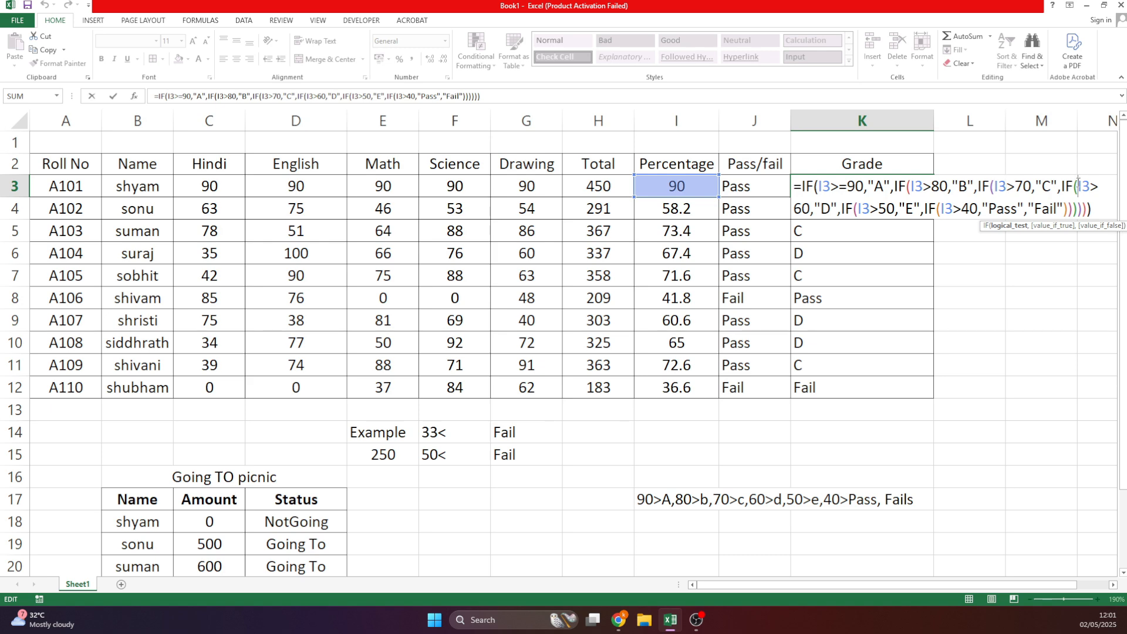
pyautogui.click(1023, 207)
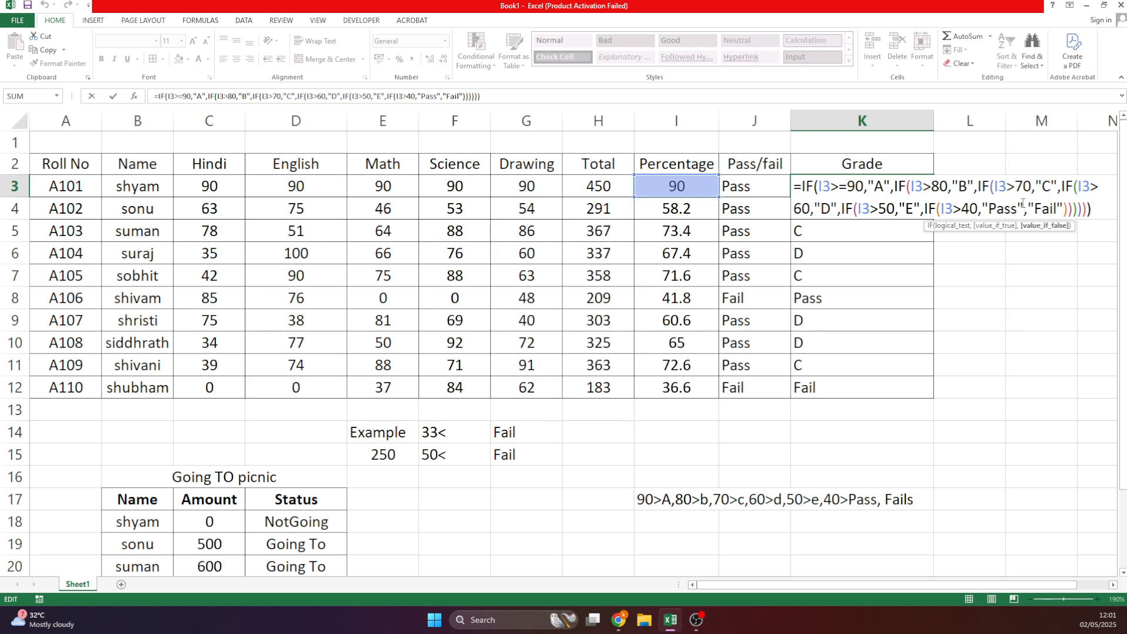
pyautogui.press('Return')
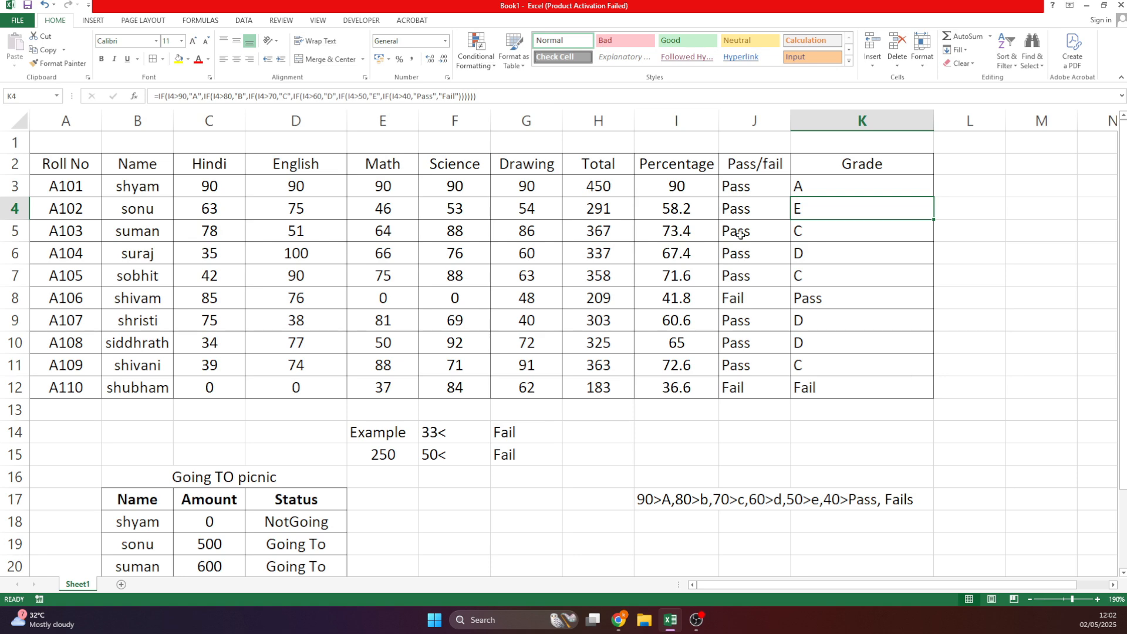
pyautogui.click(830, 185)
pyautogui.doubleClick(831, 187)
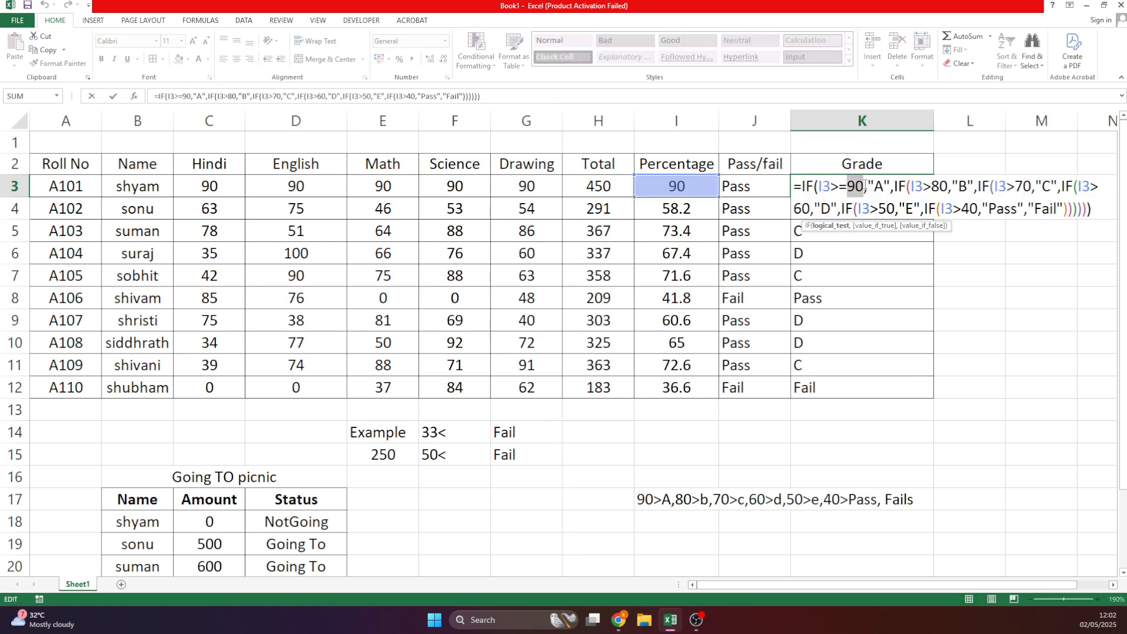
pyautogui.press('Return')
# Enter the Location heading in B26 for the new employee table.
pyautogui.scroll(-6, 742, 299)
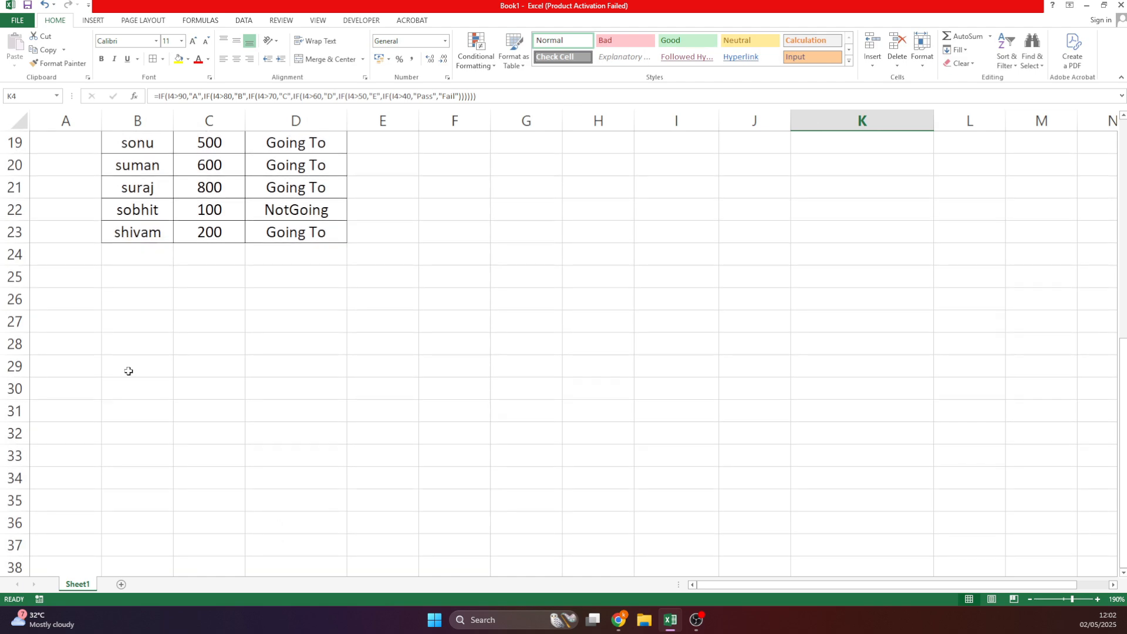
pyautogui.click(141, 299)
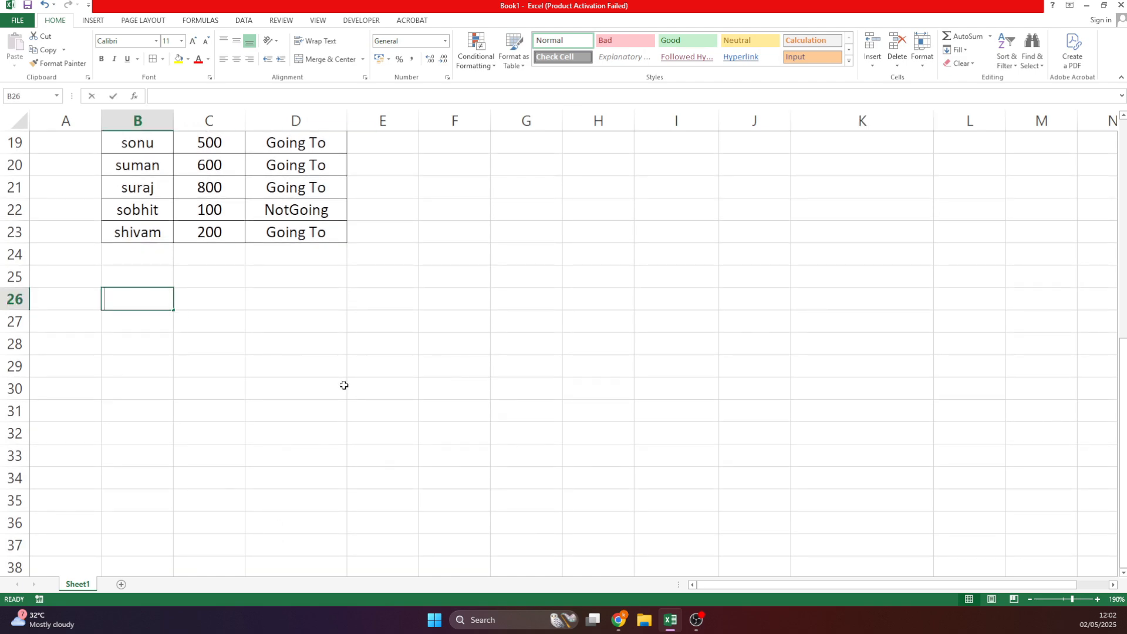
pyautogui.write('LOcation')
pyautogui.press('Return')
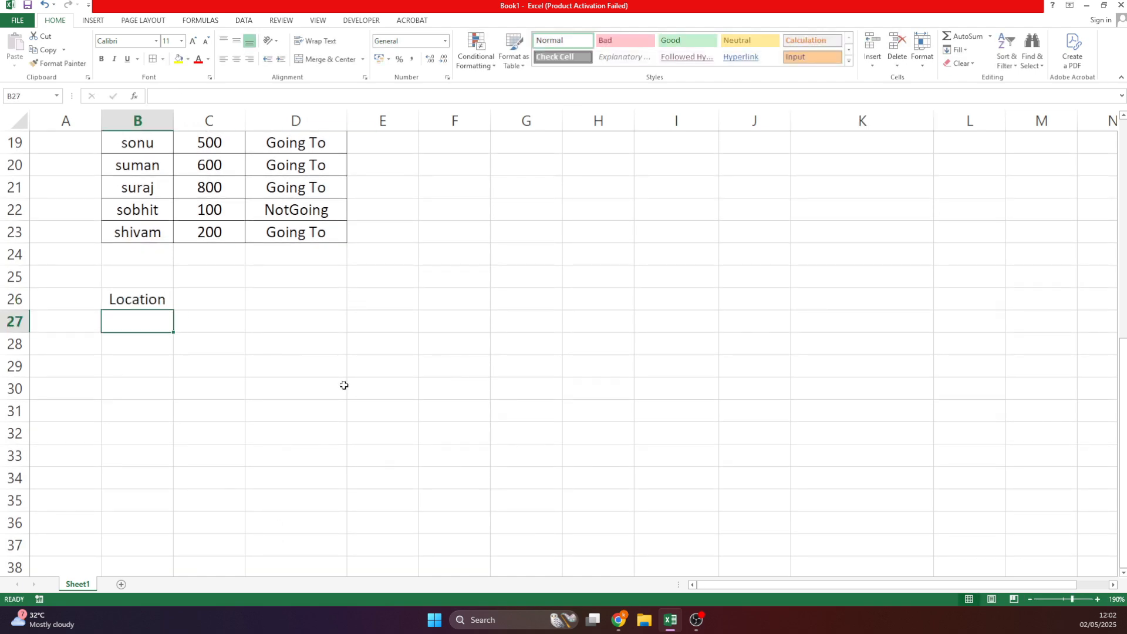
# Copy the student names from B2:B12 into column A starting at A26.
pyautogui.scroll(6, 253, 346)
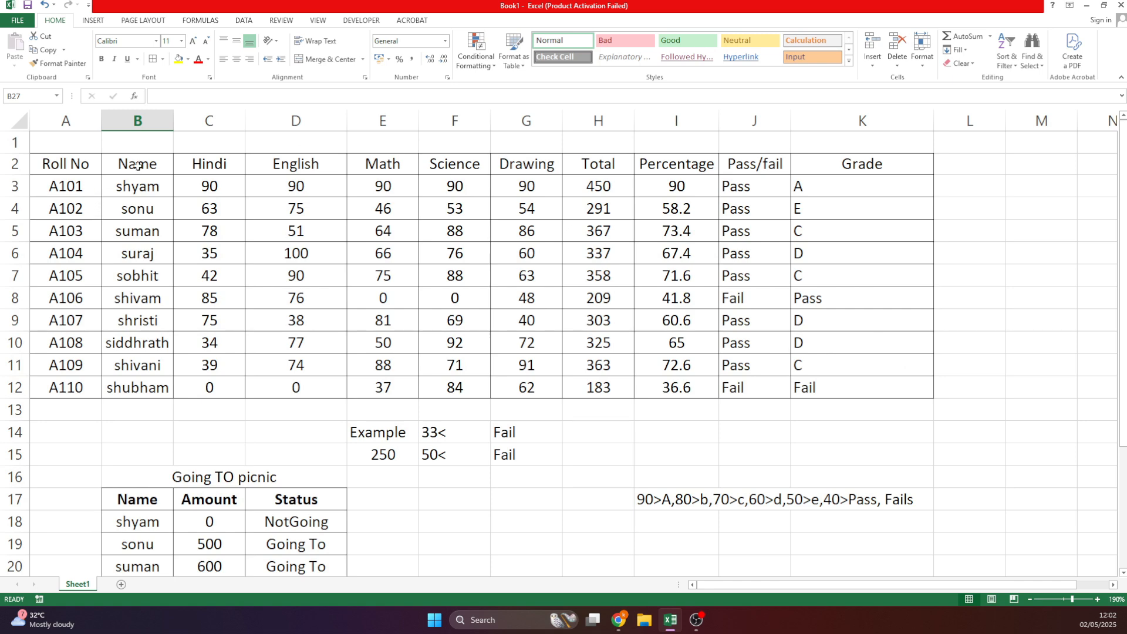
pyautogui.moveTo(137, 165); pyautogui.dragTo(167, 392)
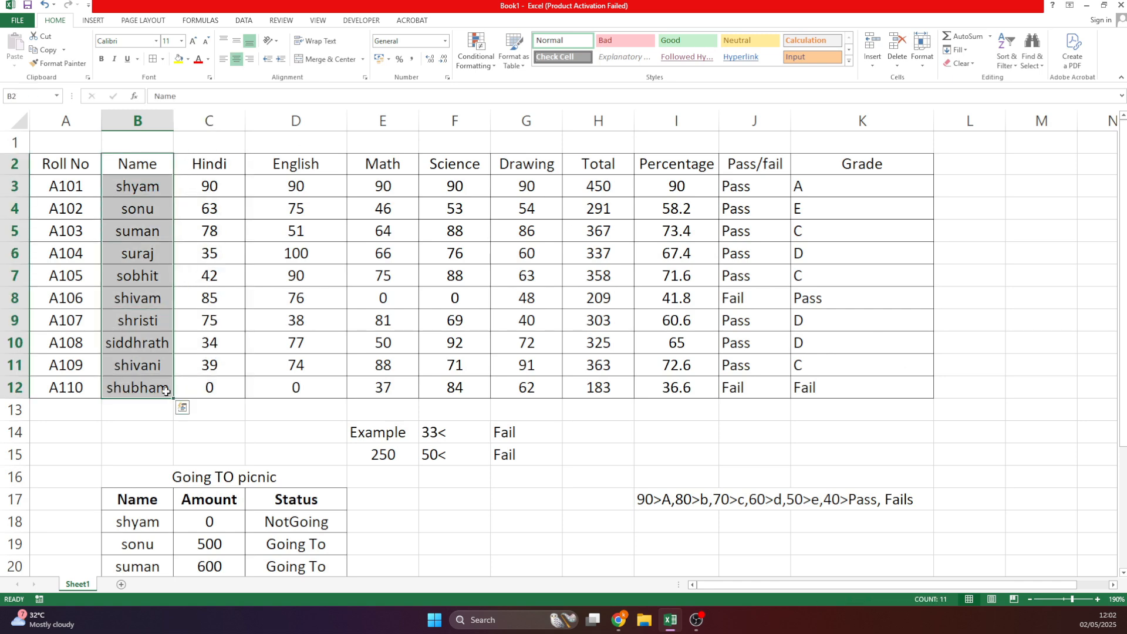
pyautogui.hotkey('ctrl', 'c')
pyautogui.scroll(-5, 166, 392)
pyautogui.click(96, 370)
pyautogui.hotkey('ctrl', 'v')
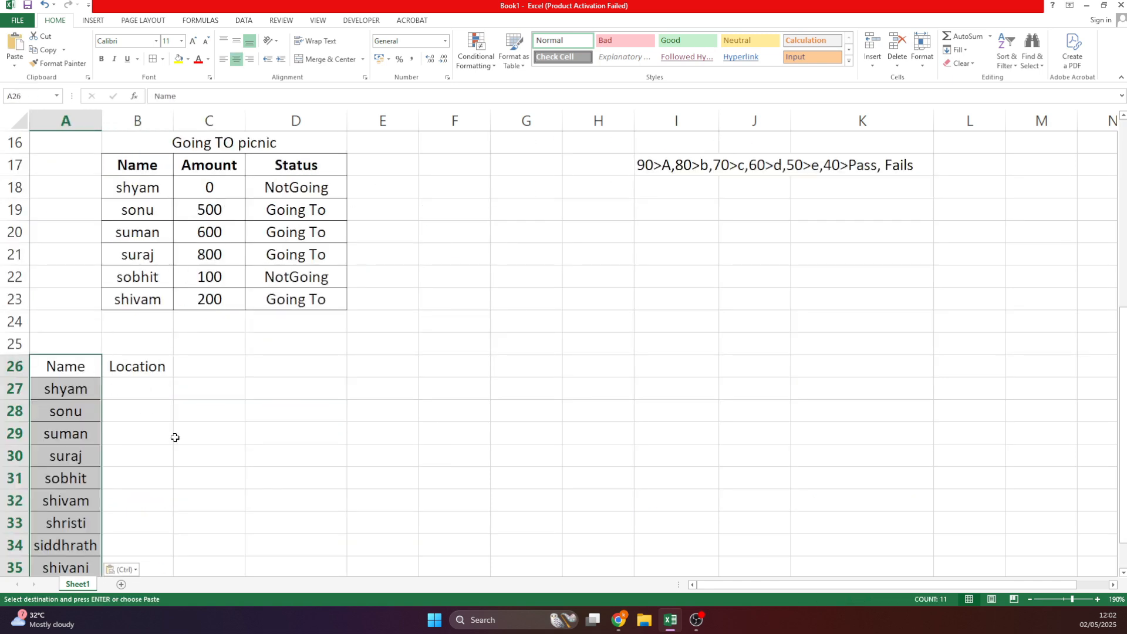
# Add the Department heading in C26 and the Salary heading in D26.
pyautogui.click(140, 367)
pyautogui.scroll(-1, 139, 352)
pyautogui.click(209, 304)
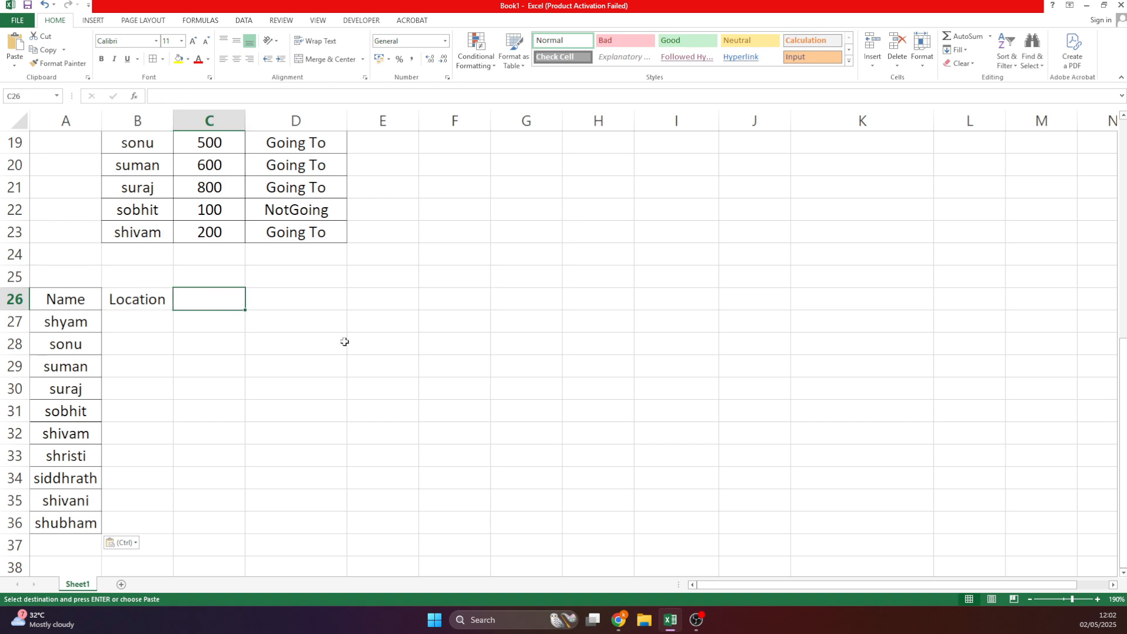
pyautogui.write('SAlary')
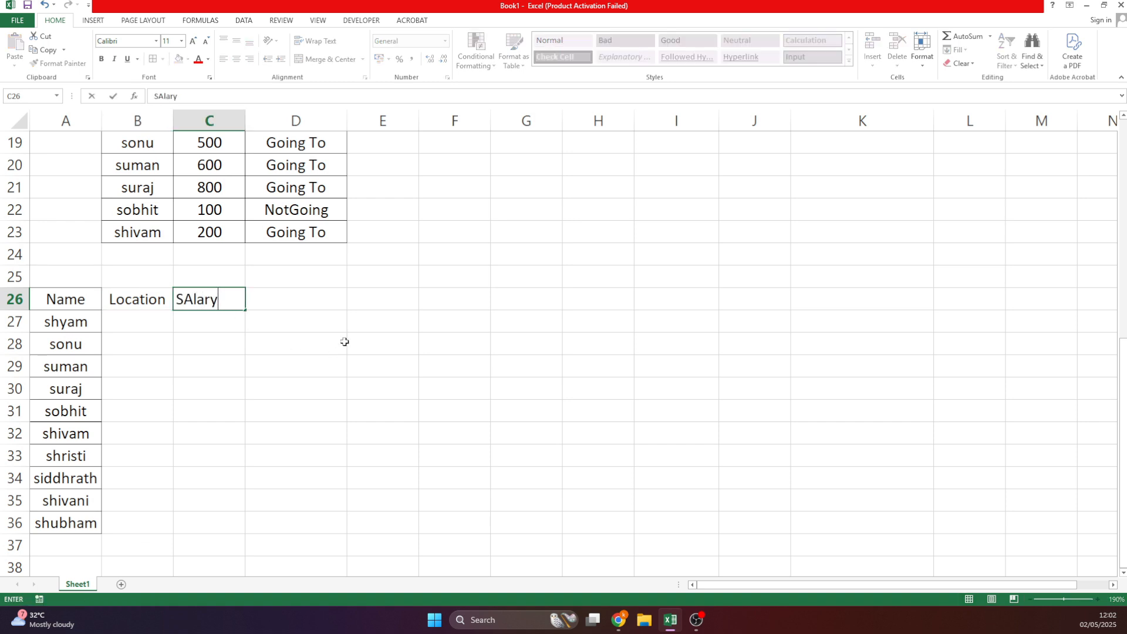
pyautogui.press('BackSpace')
pyautogui.press('BackSpace')
pyautogui.press('BackSpace')
pyautogui.press('BackSpace')
pyautogui.press('BackSpace')
pyautogui.write('Department')
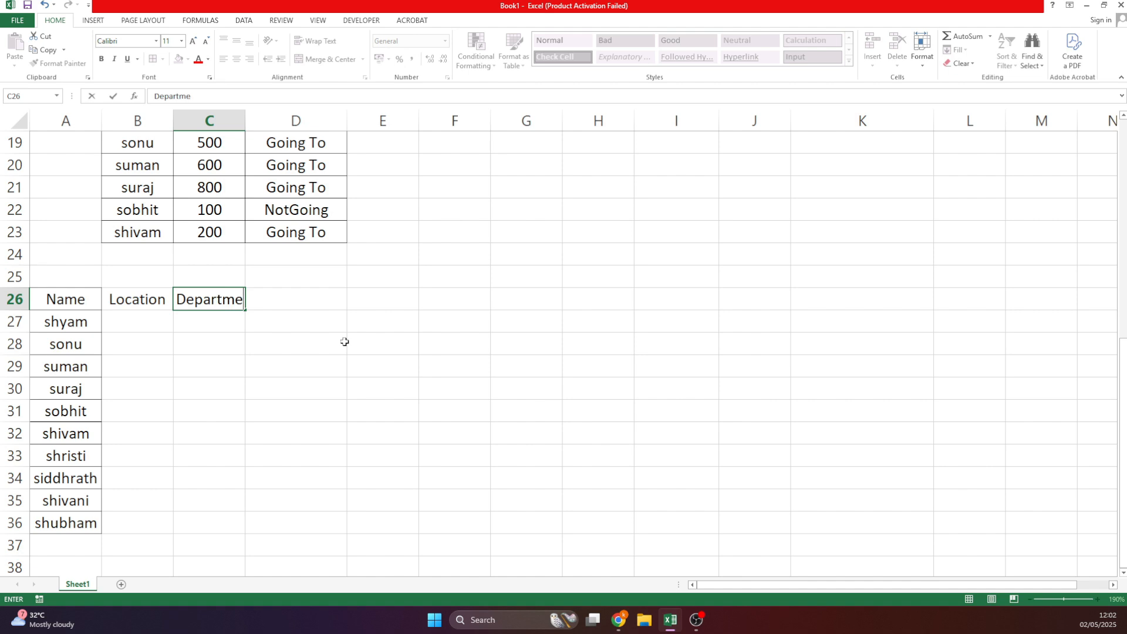
pyautogui.press('Return')
pyautogui.press('Up')
pyautogui.press('Right')
pyautogui.write('Salary')
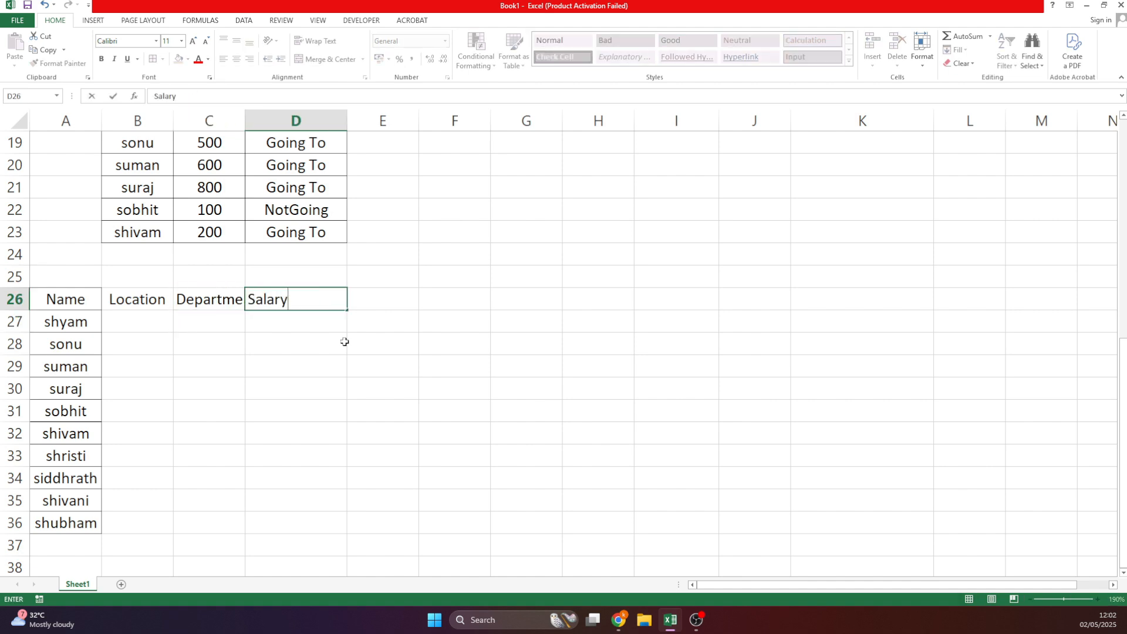
pyautogui.press('Return')
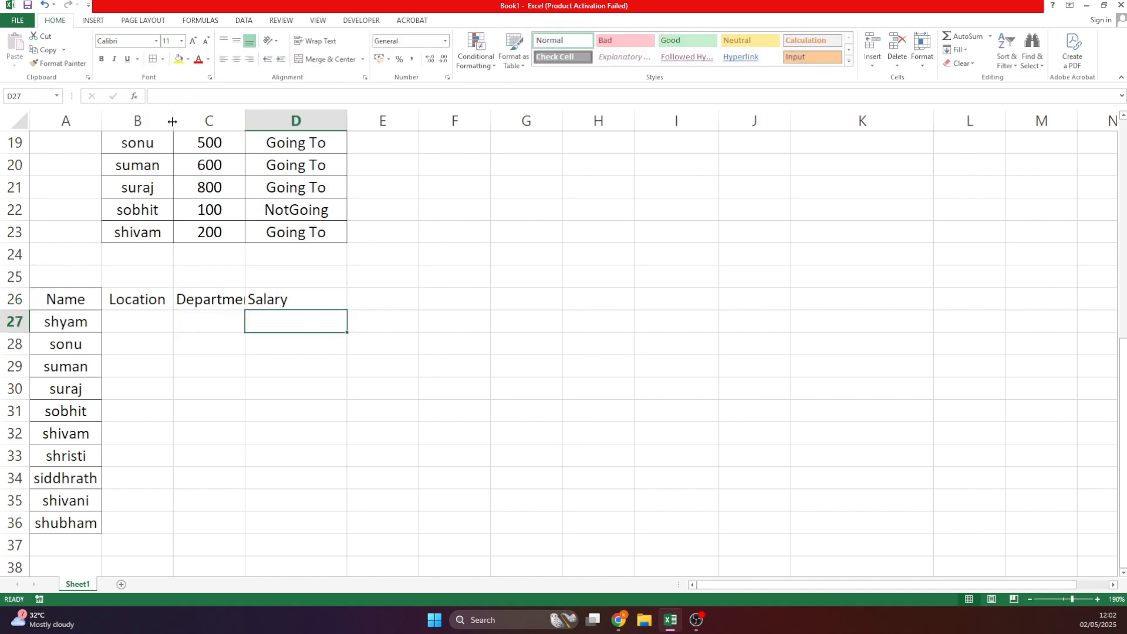
# Select the Department column and add borders to the new table.
pyautogui.click(209, 120)
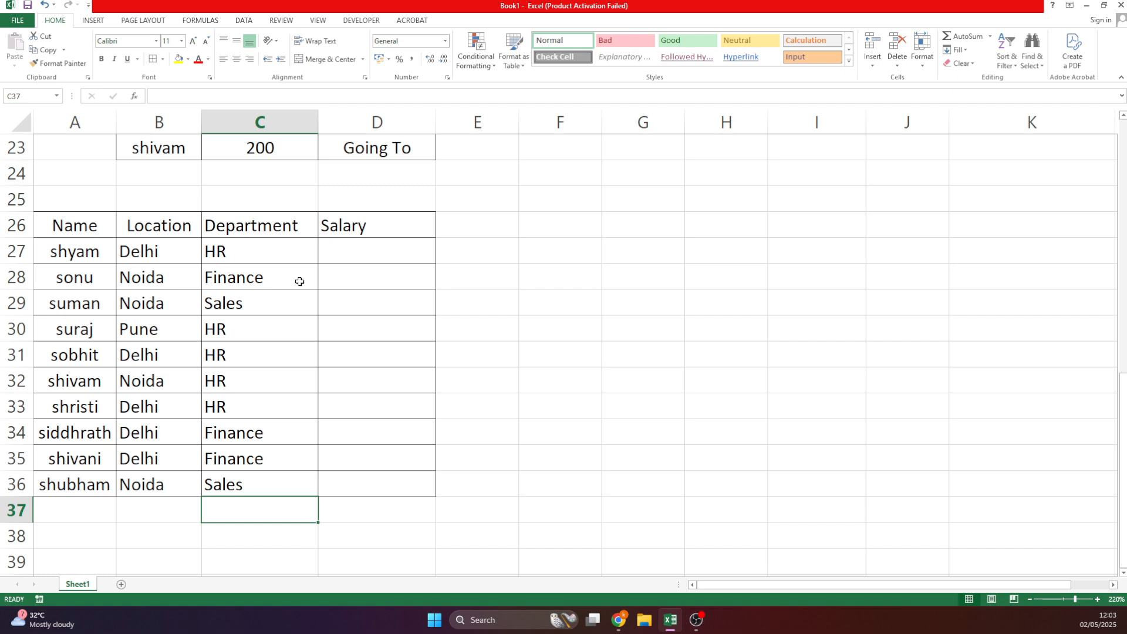
pyautogui.click(508, 328)
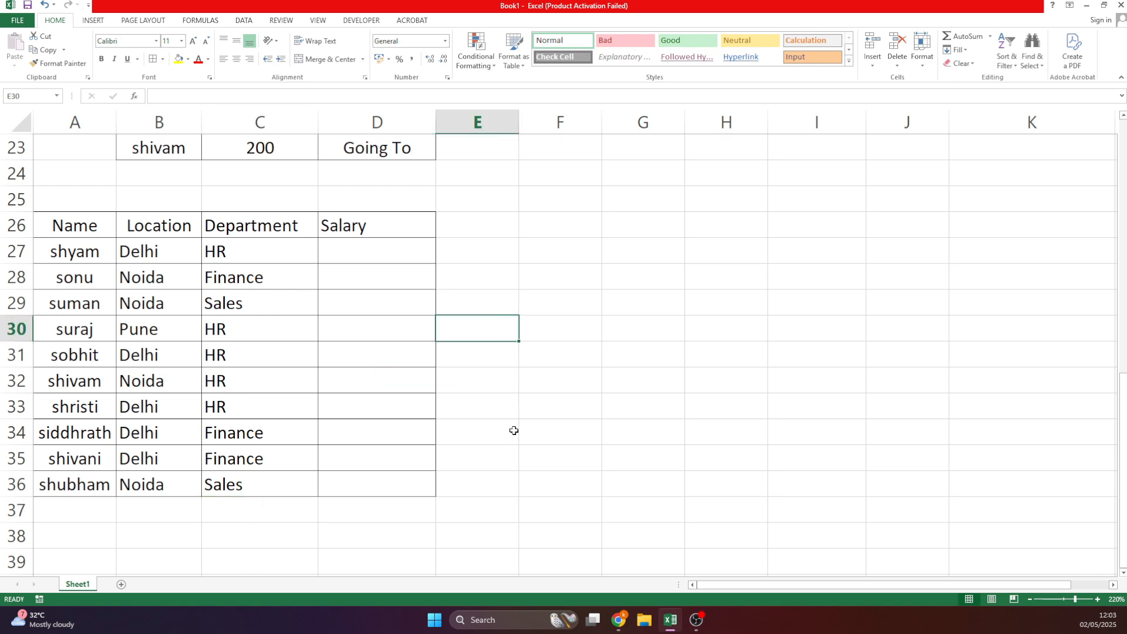
pyautogui.click(491, 223)
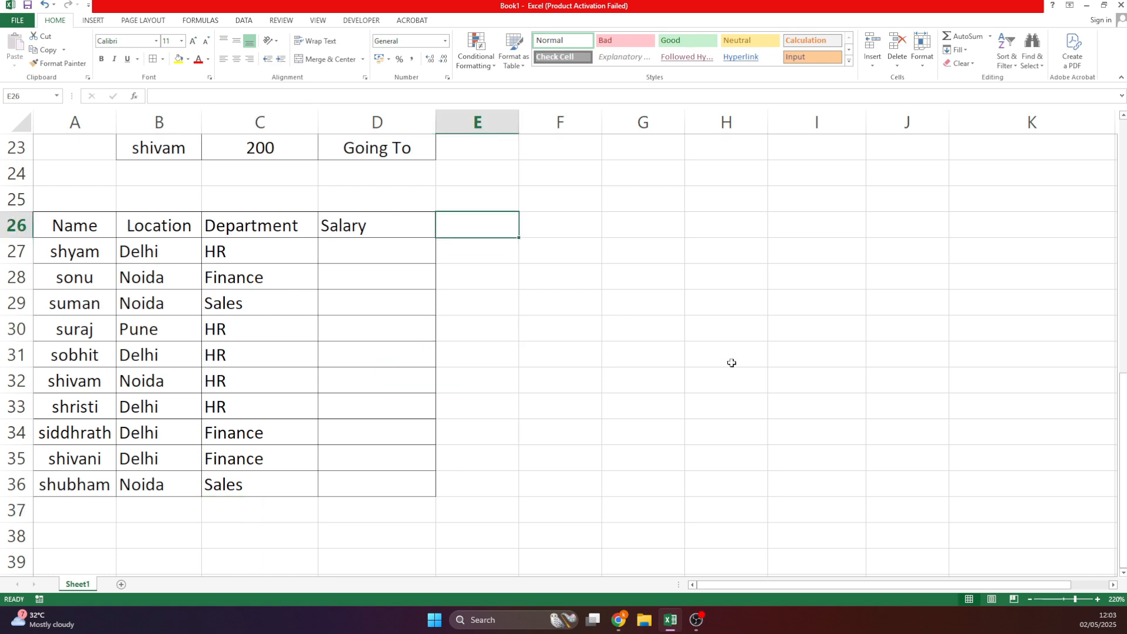
# Add an Increment heading in E26 and put borders around E26:E36.
pyautogui.write('Increment')
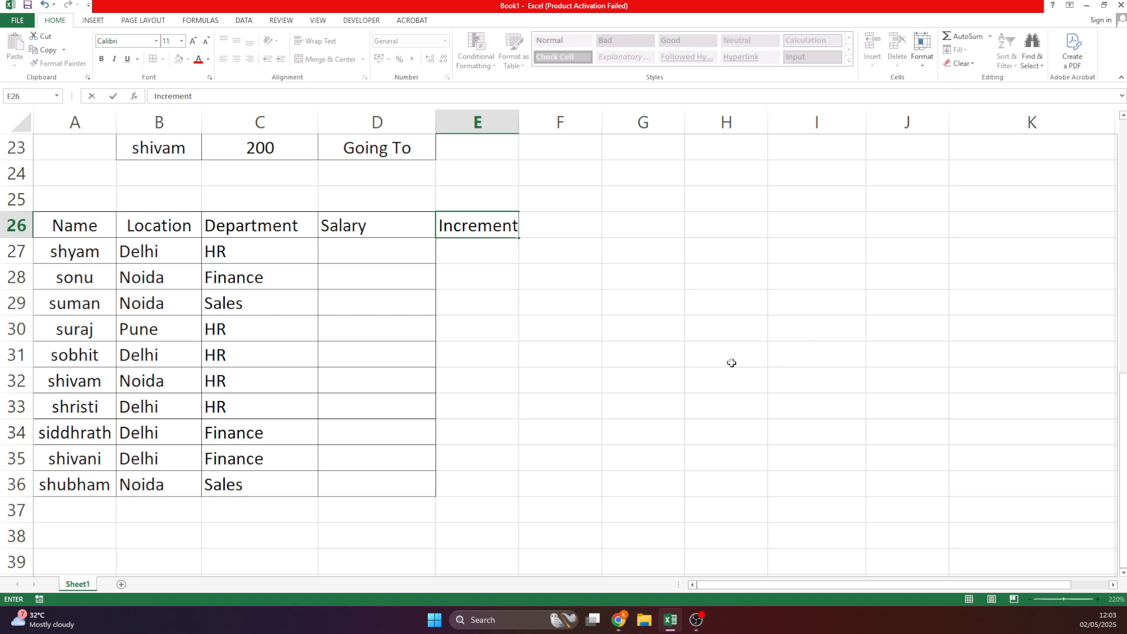
pyautogui.press('Return')
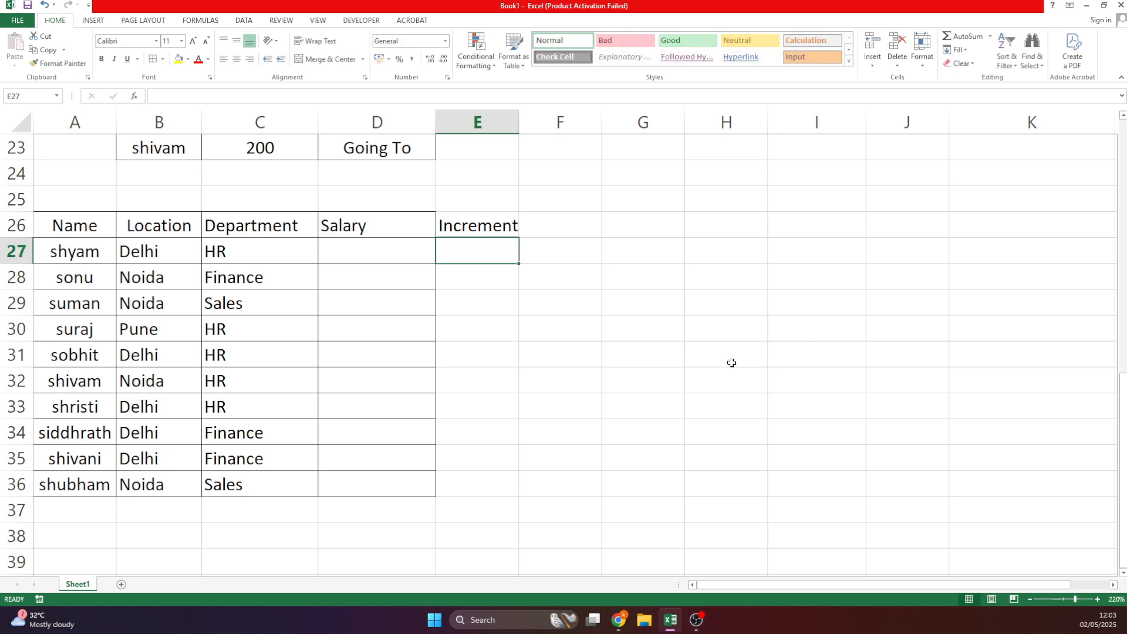
pyautogui.moveTo(463, 223); pyautogui.dragTo(475, 483)
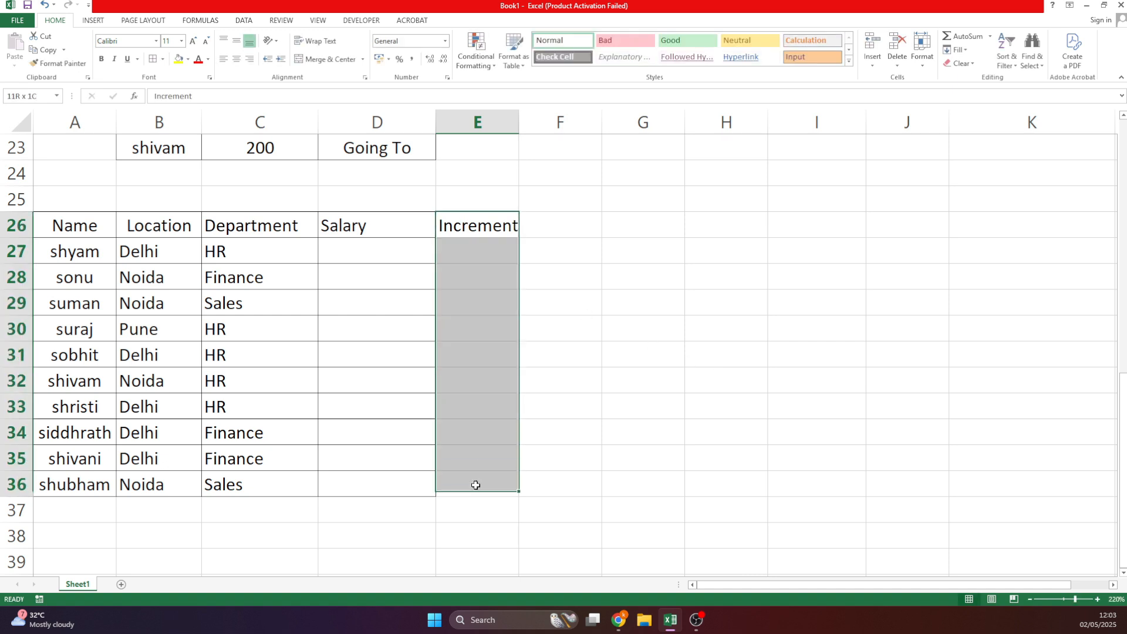
pyautogui.click(153, 59)
pyautogui.click(642, 380)
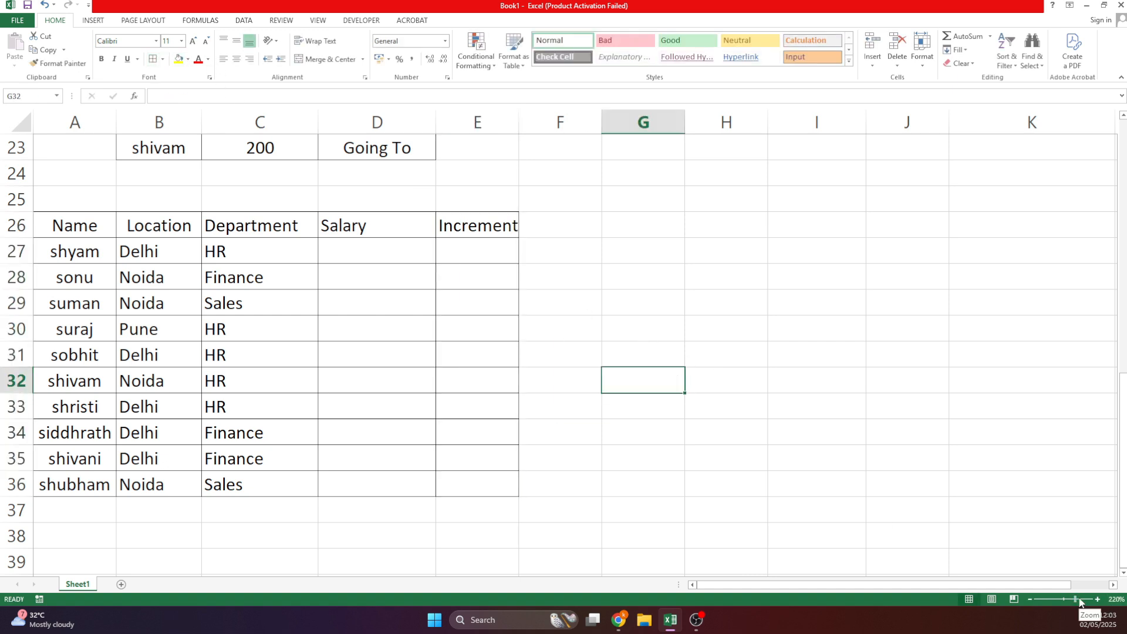
# Zoom in to 280% and list the departments HR, Finance and Sales starting at G26.
pyautogui.moveTo(1079, 599); pyautogui.dragTo(1081, 599)
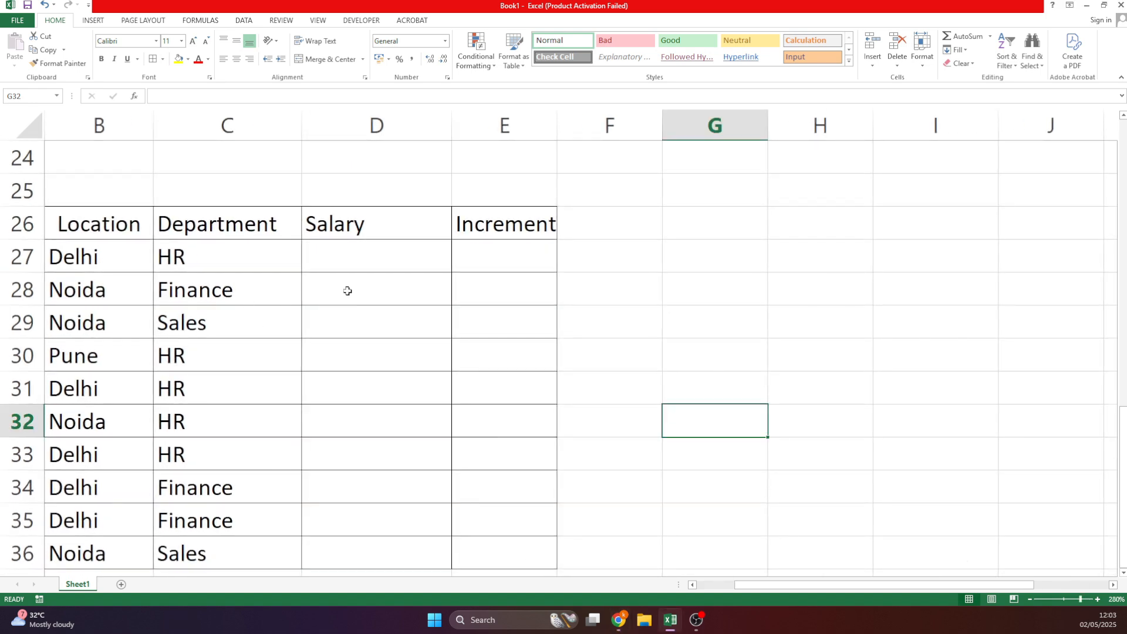
pyautogui.moveTo(857, 586); pyautogui.dragTo(715, 597)
pyautogui.click(676, 493)
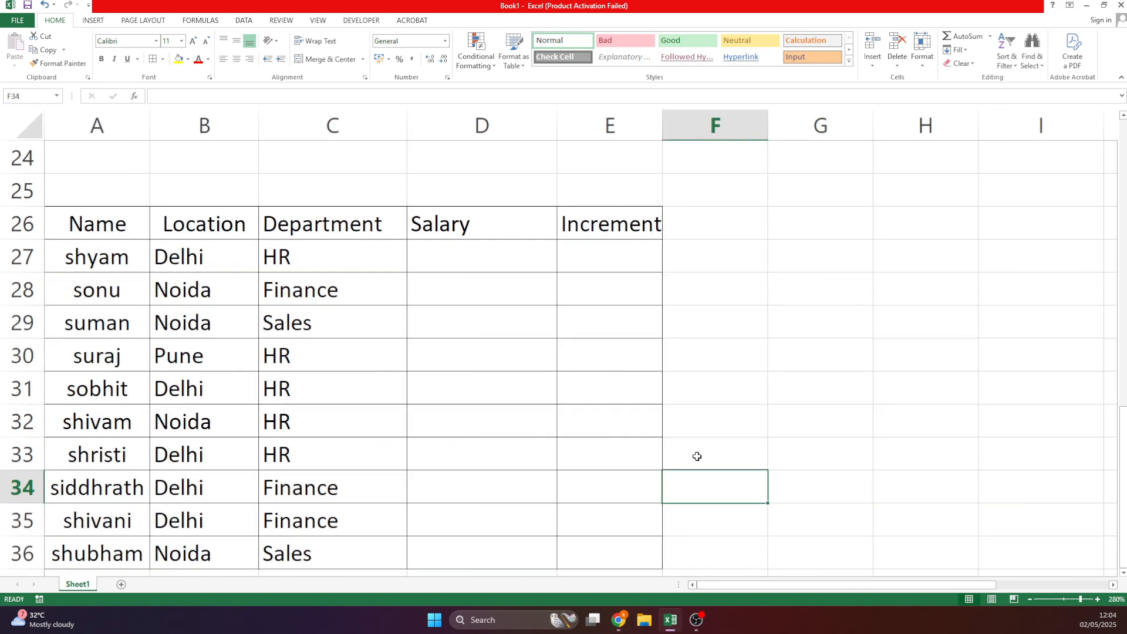
pyautogui.click(800, 235)
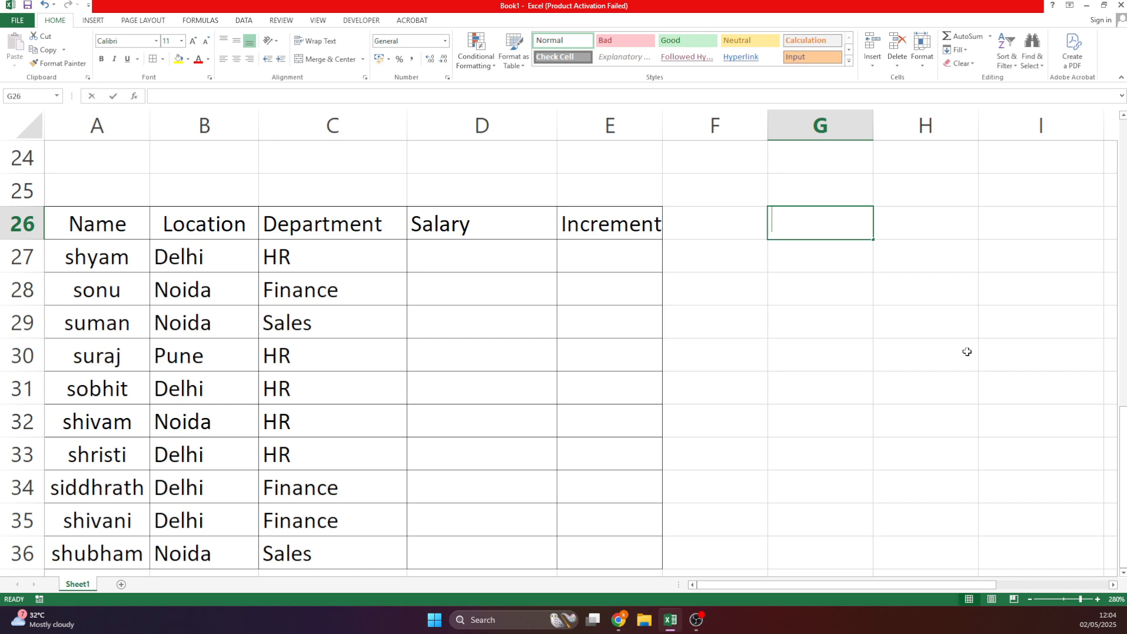
pyautogui.write('HR')
pyautogui.press('Return')
pyautogui.write('Finance')
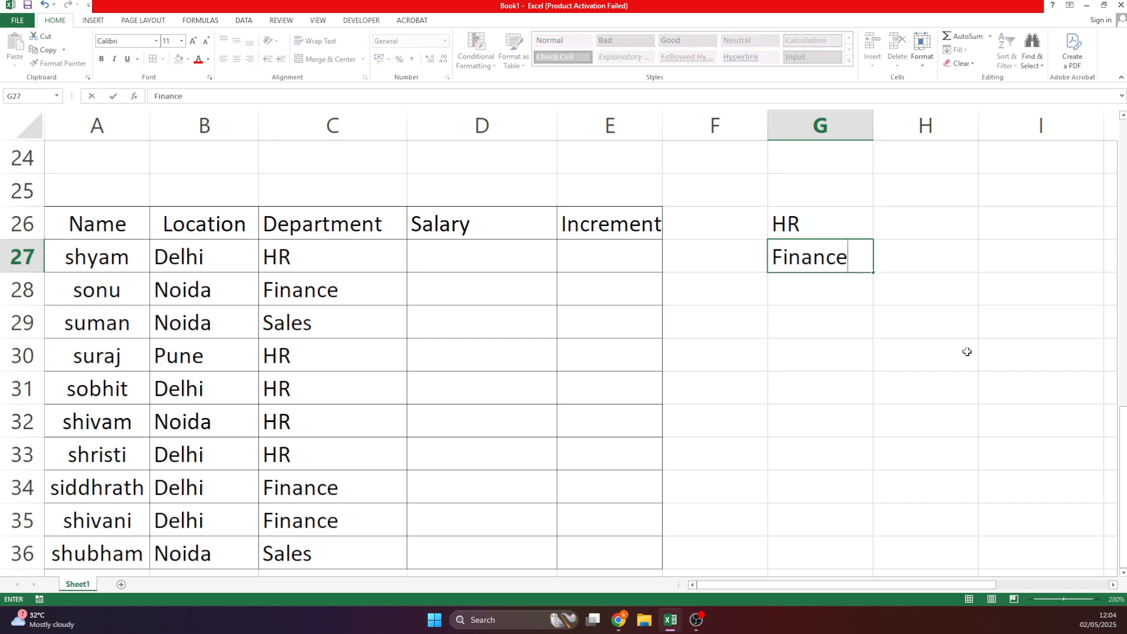
pyautogui.press('Return')
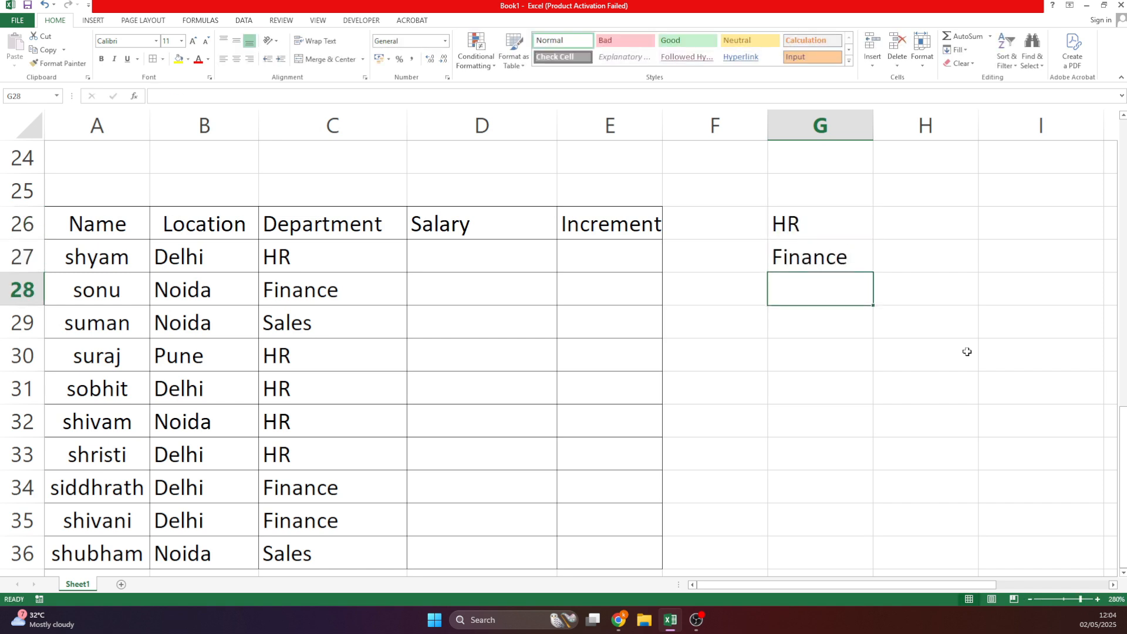
pyautogui.write('SAles')
pyautogui.hotkey('ctrl', 'Return')
pyautogui.press('Up')
pyautogui.press('Up')
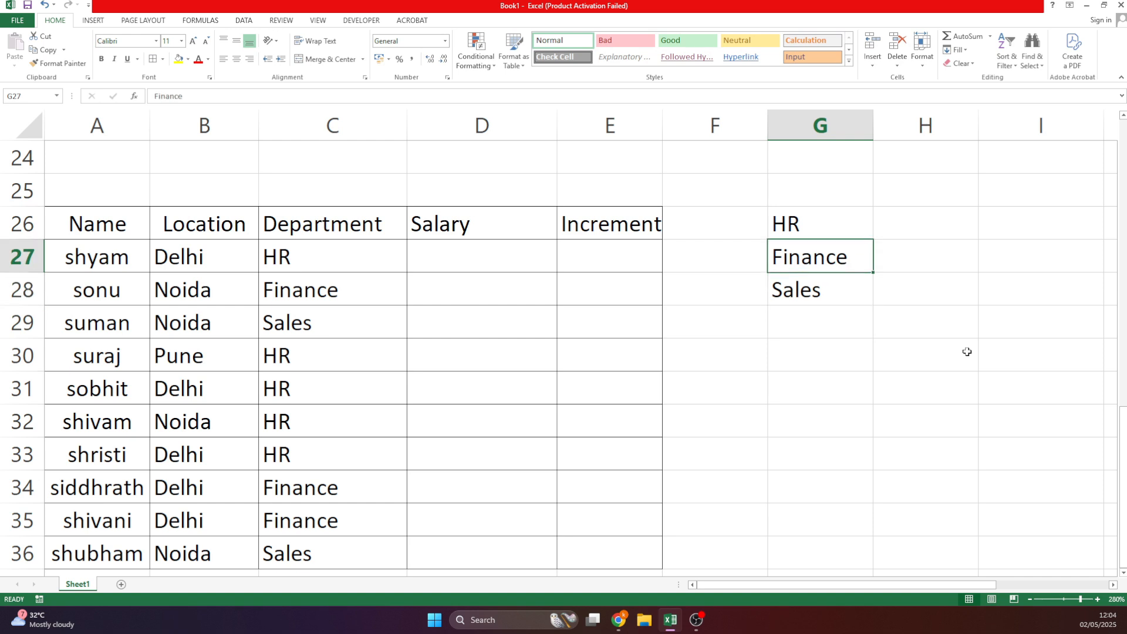
# Enter the salaries 19000, 25000 and 28000 beside HR, Finance and Sales.
pyautogui.press('Right')
pyautogui.write('1')
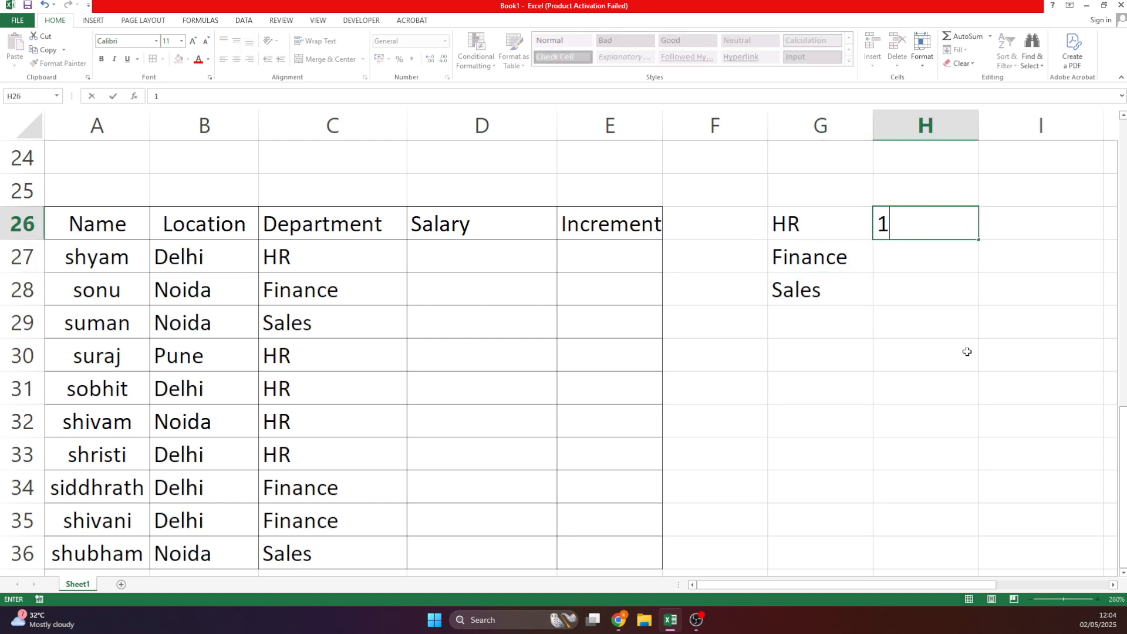
pyautogui.write('9000')
pyautogui.press('Return')
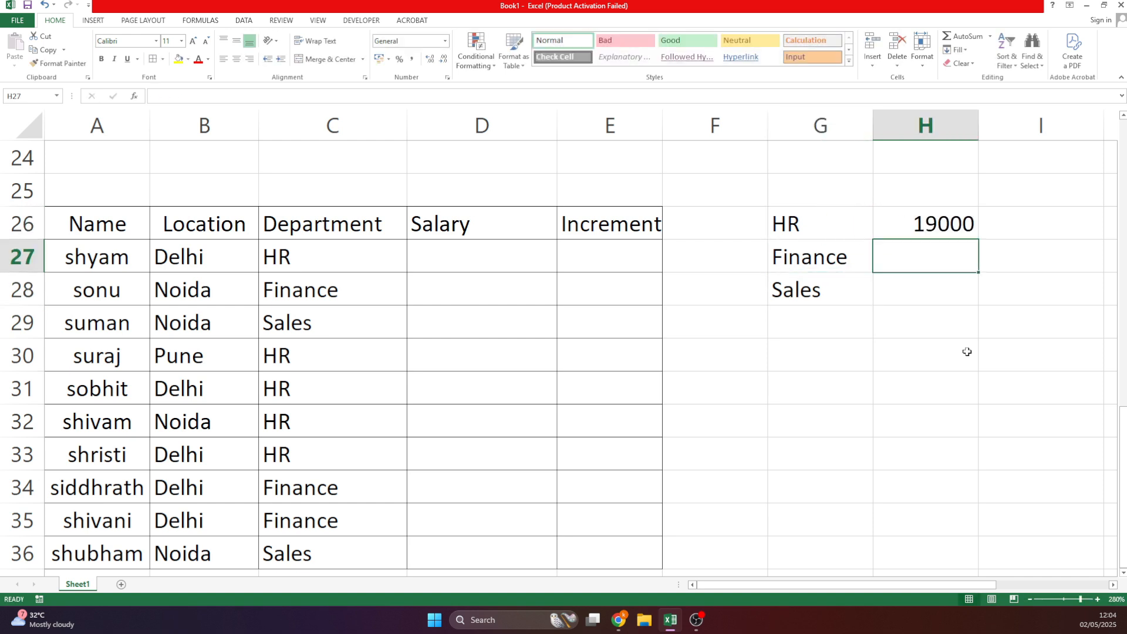
pyautogui.write('25000')
pyautogui.press('Return')
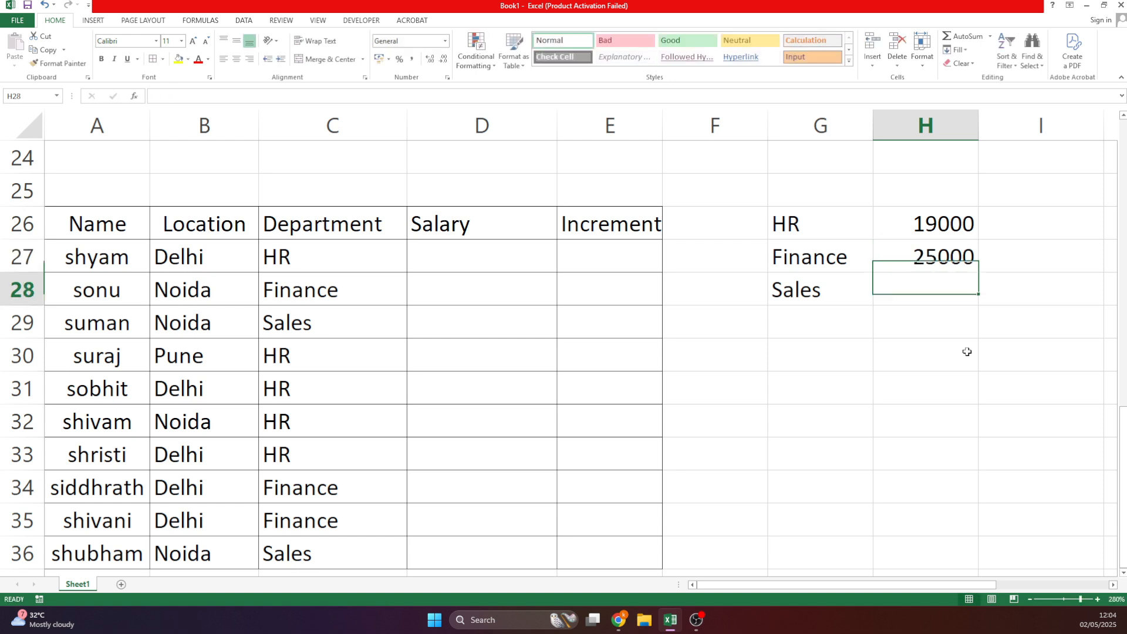
pyautogui.write('28000')
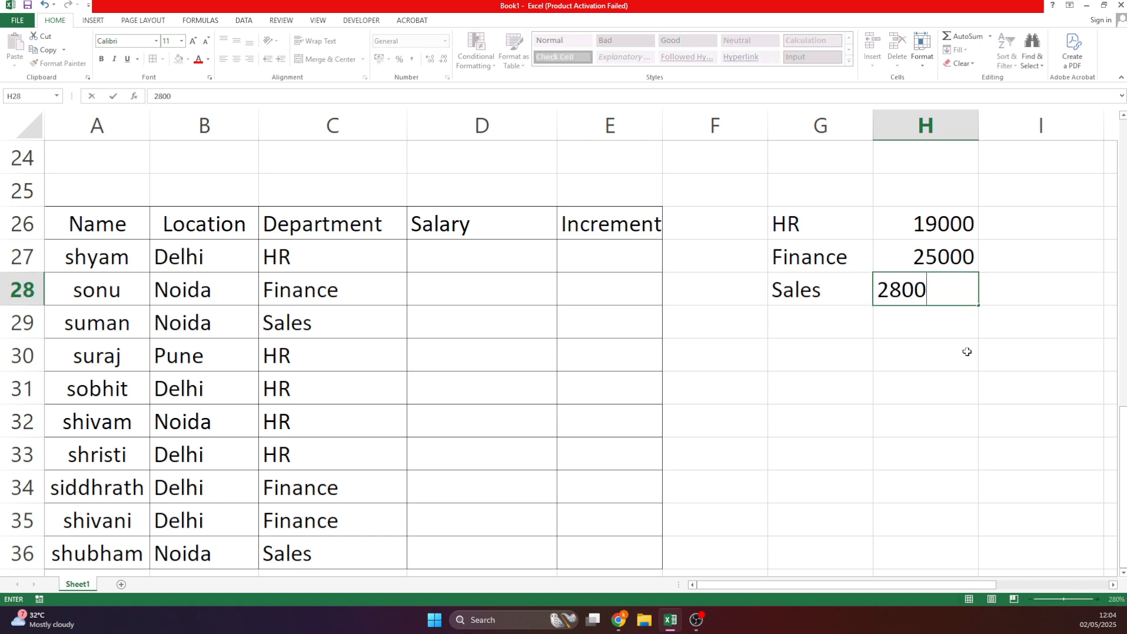
pyautogui.press('Return')
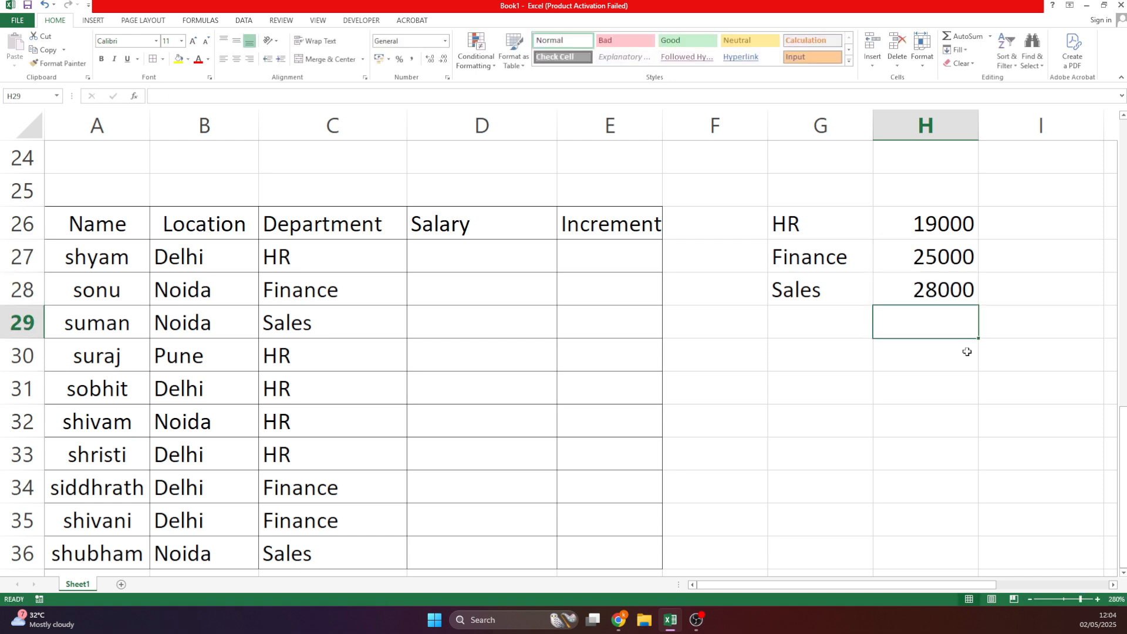
# Inspect the first employees' departments, including Finance and Sales, and their empty Salary cells.
pyautogui.click(370, 265)
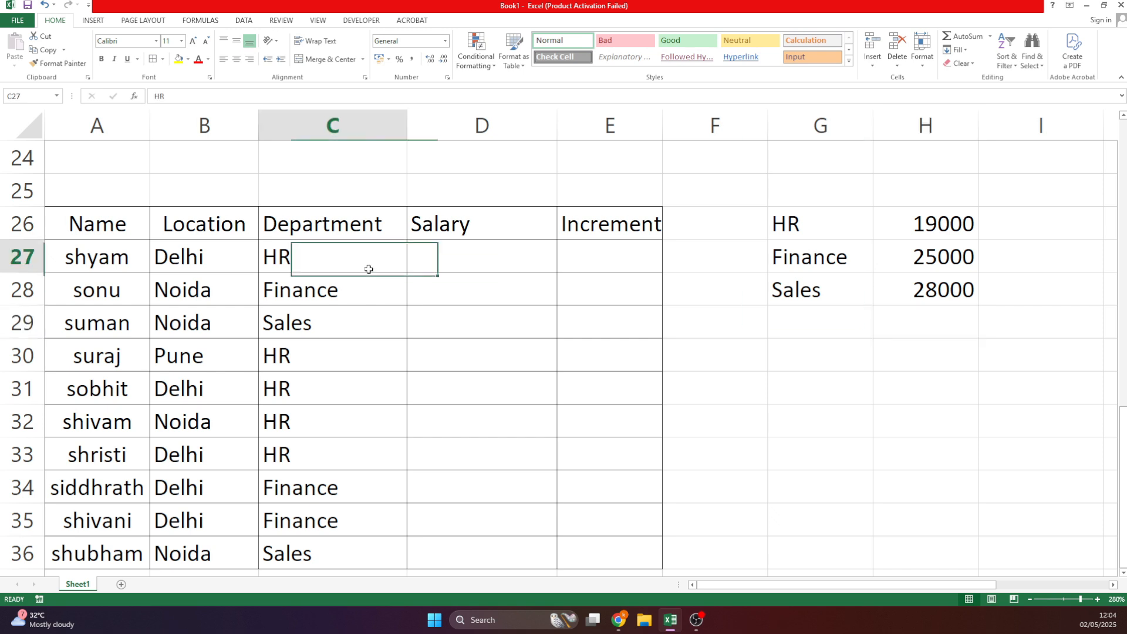
pyautogui.click(451, 263)
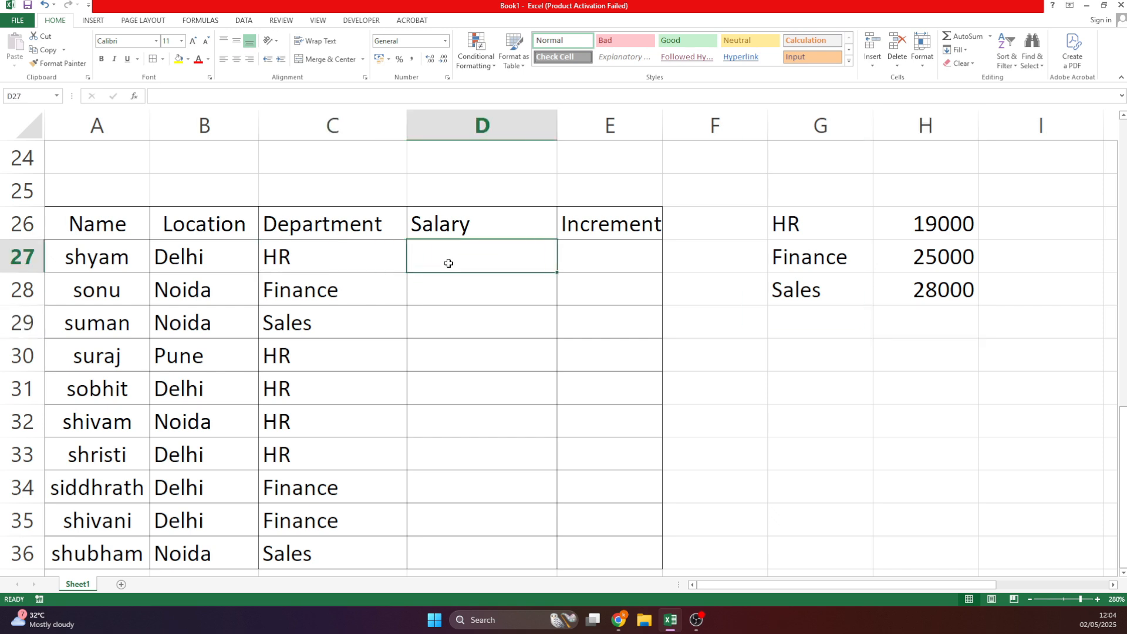
pyautogui.click(318, 287)
pyautogui.click(433, 280)
pyautogui.click(313, 322)
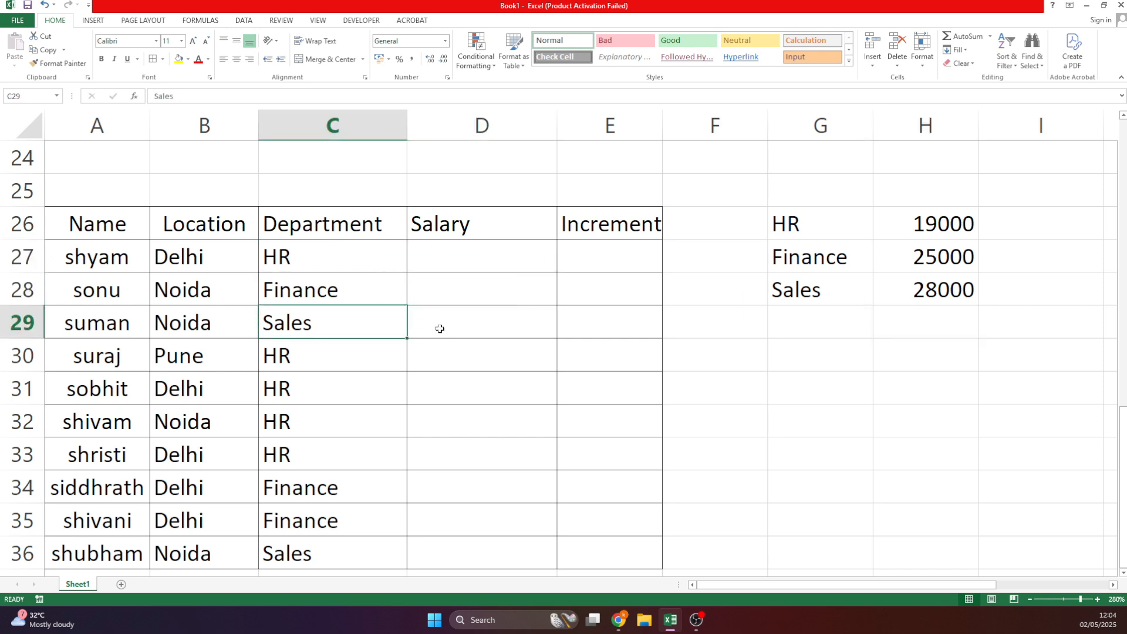
pyautogui.click(440, 328)
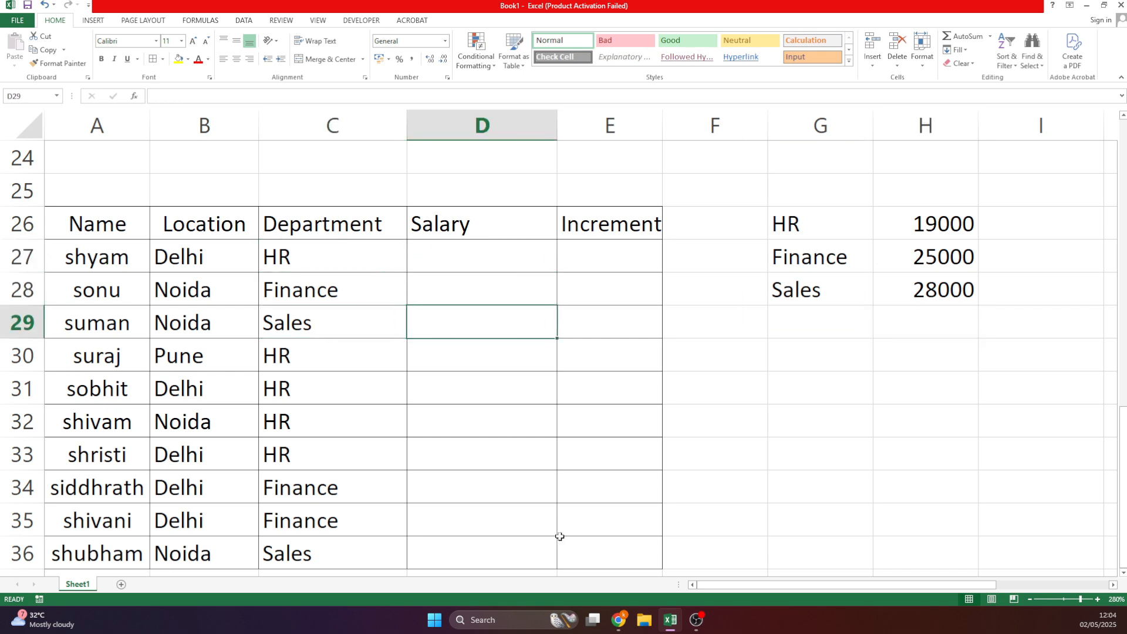
# In D27 type =IF(C27="HR",19000,IF(C27="Finance",25000,28000))).
pyautogui.click(445, 258)
pyautogui.write('=if')
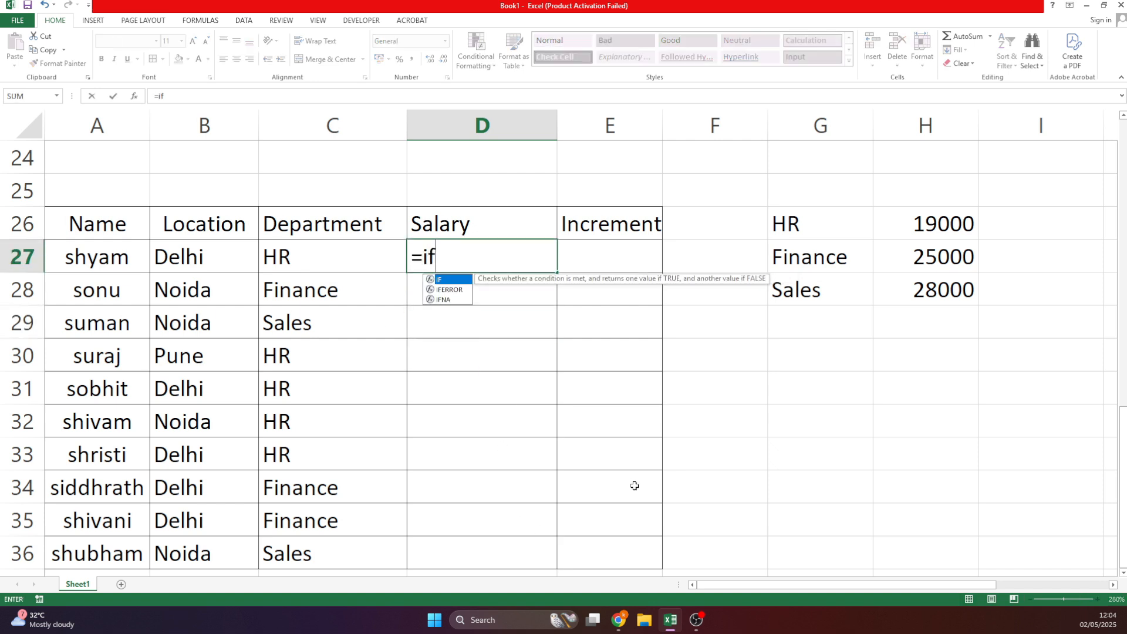
pyautogui.press('Tab')
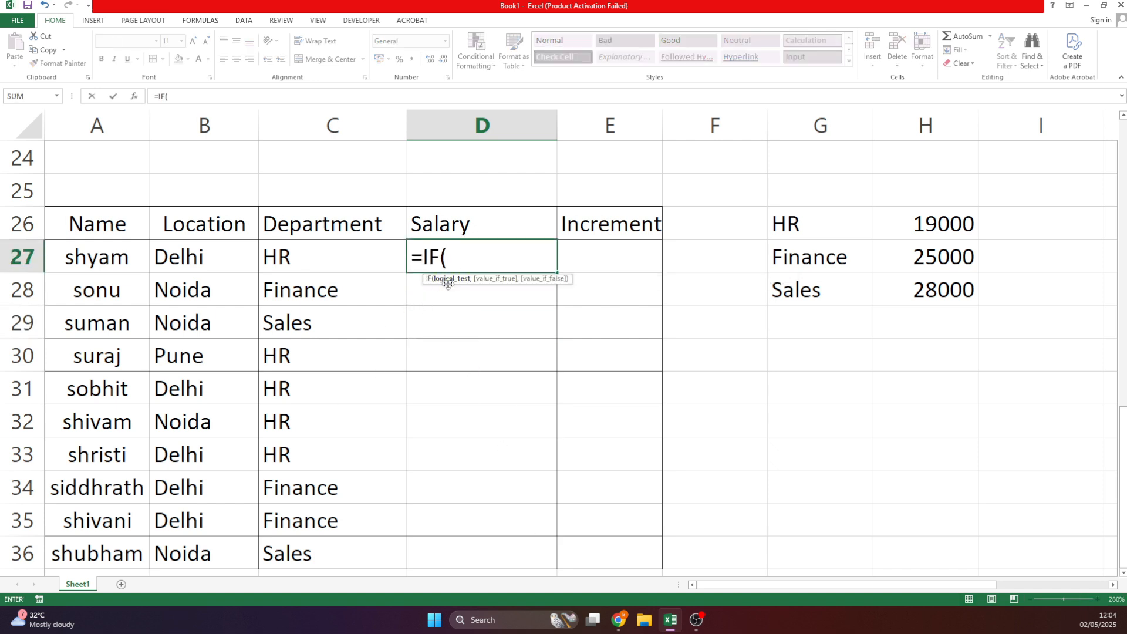
pyautogui.click(313, 265)
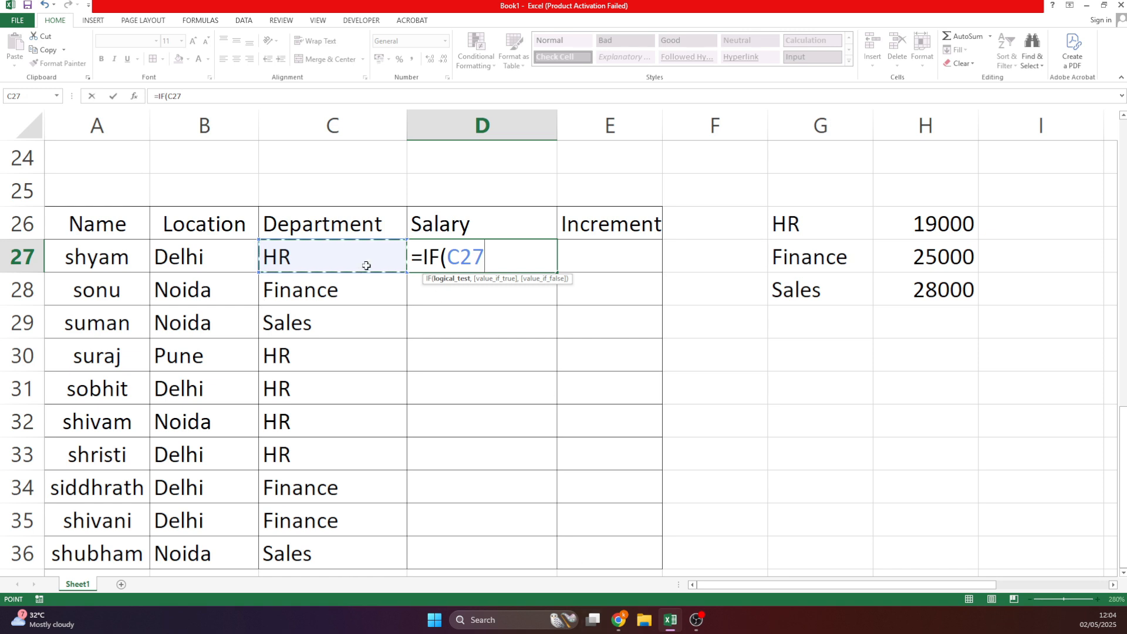
pyautogui.write('=')
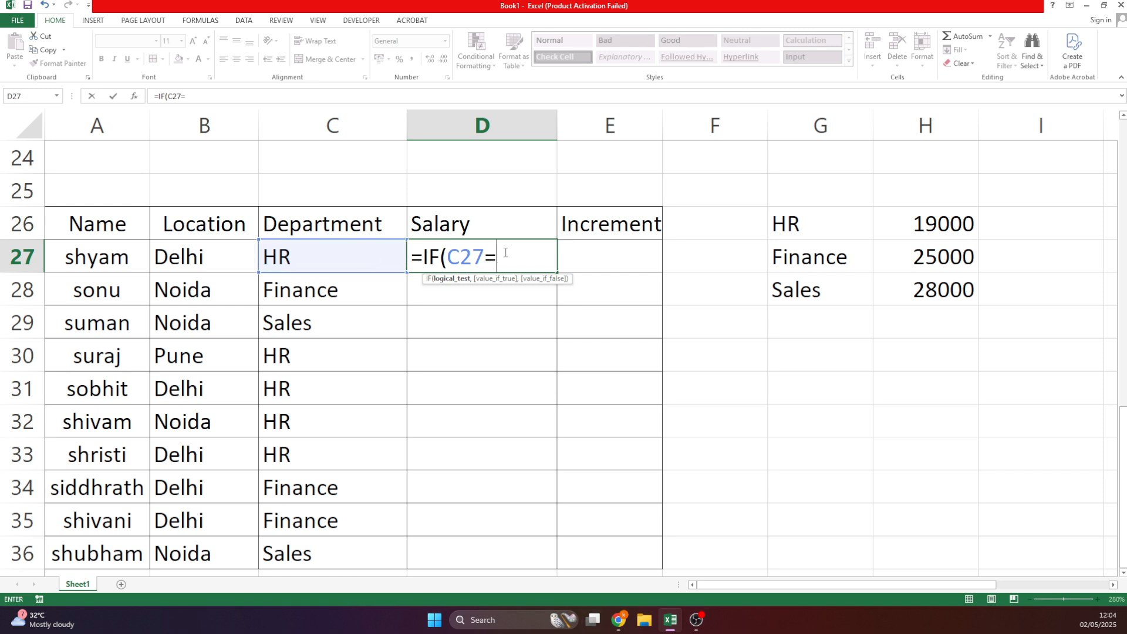
pyautogui.write('"HR",')
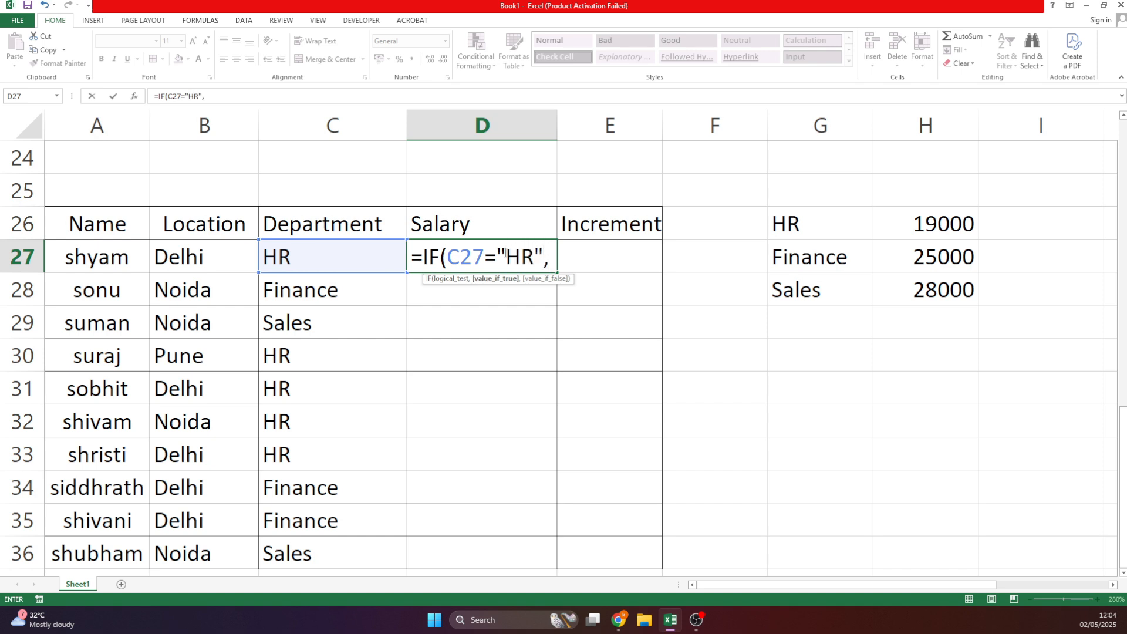
pyautogui.write('19000')
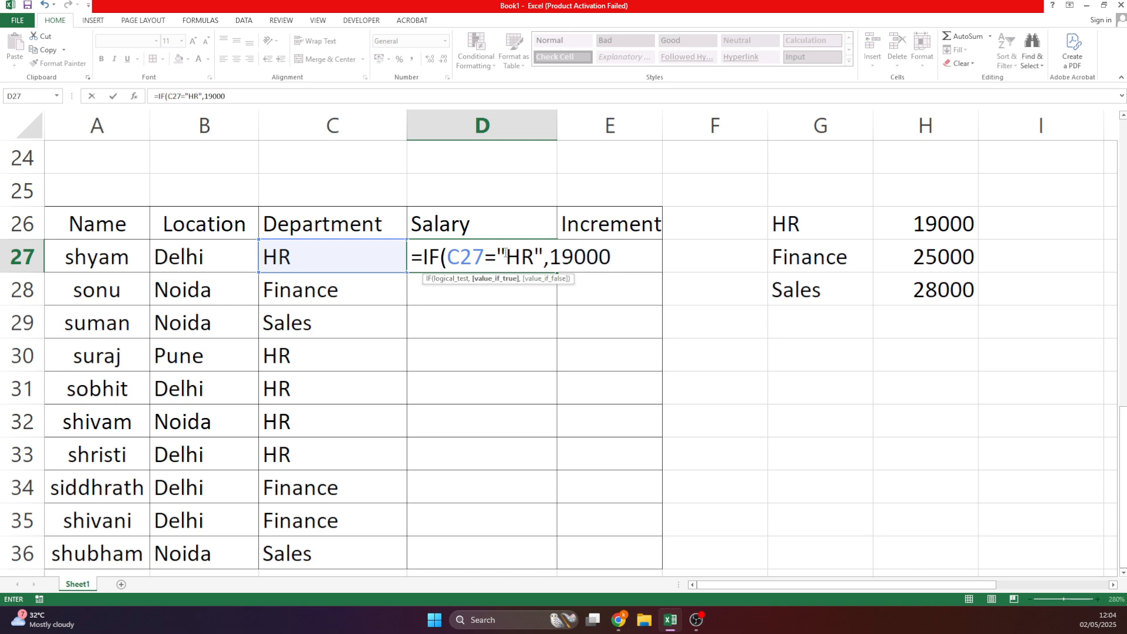
pyautogui.write(',IF(')
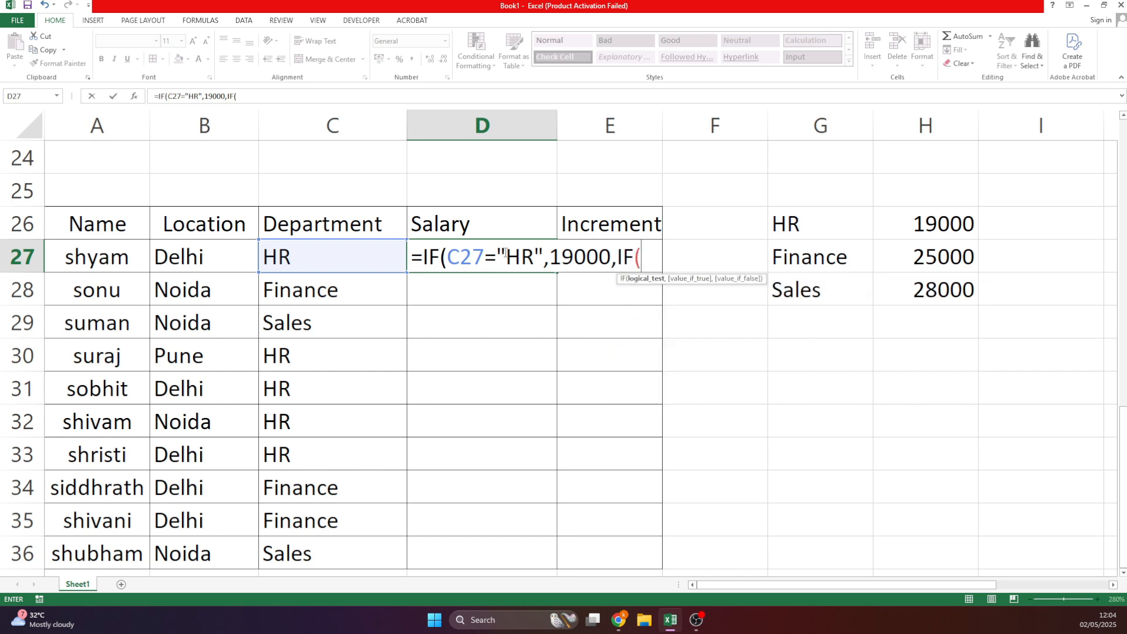
pyautogui.click(358, 249)
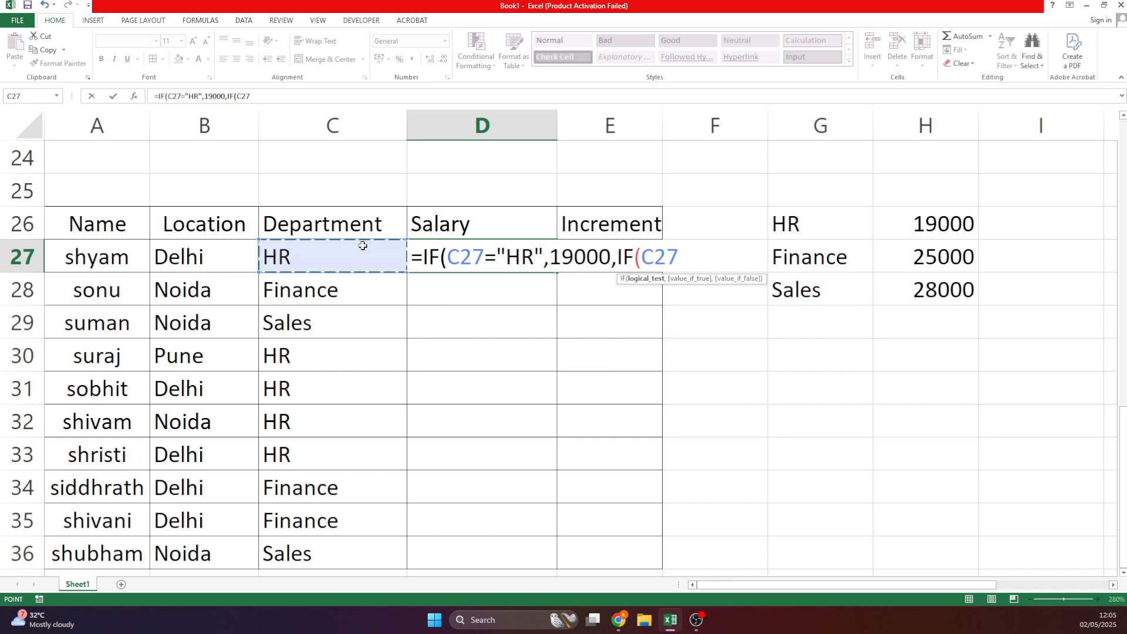
pyautogui.write('="')
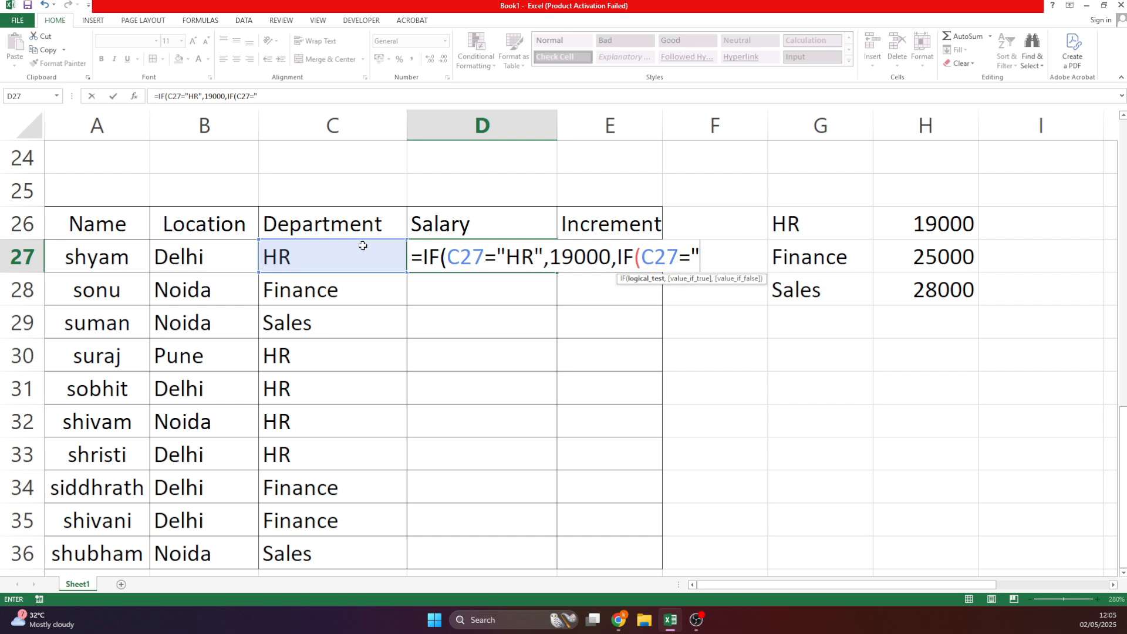
pyautogui.write('fINANCE')
pyautogui.press('BackSpace')
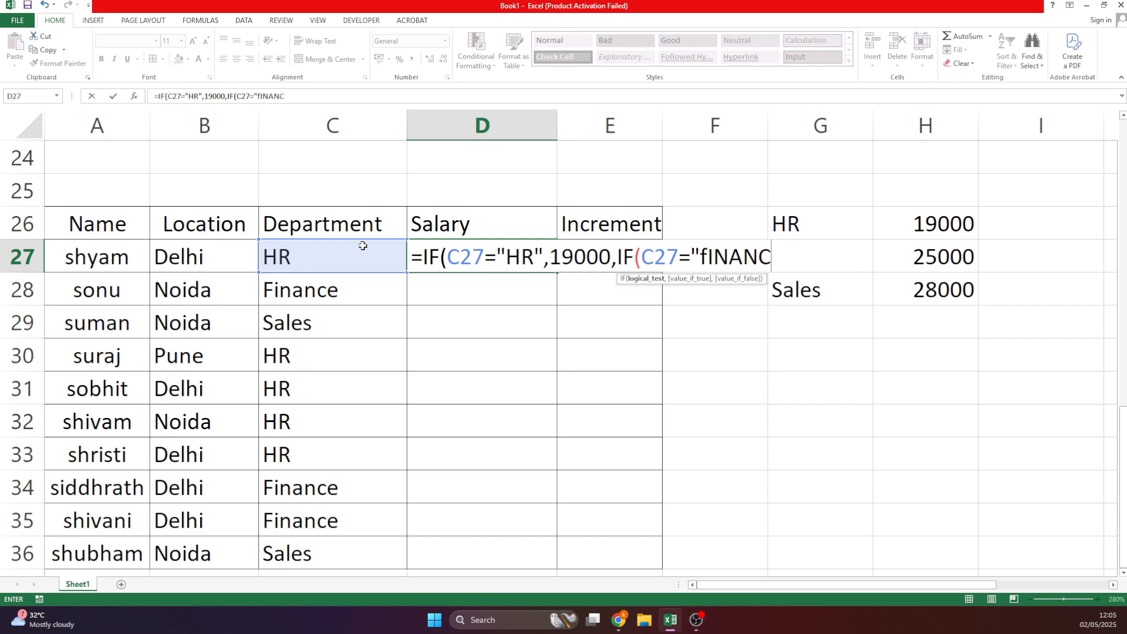
pyautogui.write('E"')
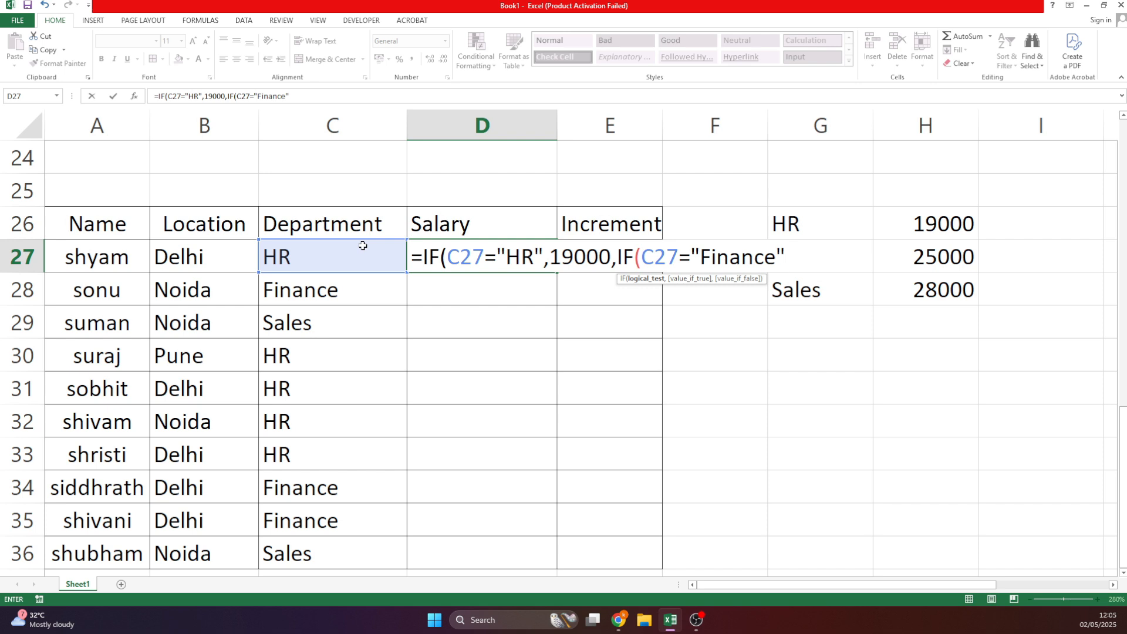
pyautogui.write(',25000')
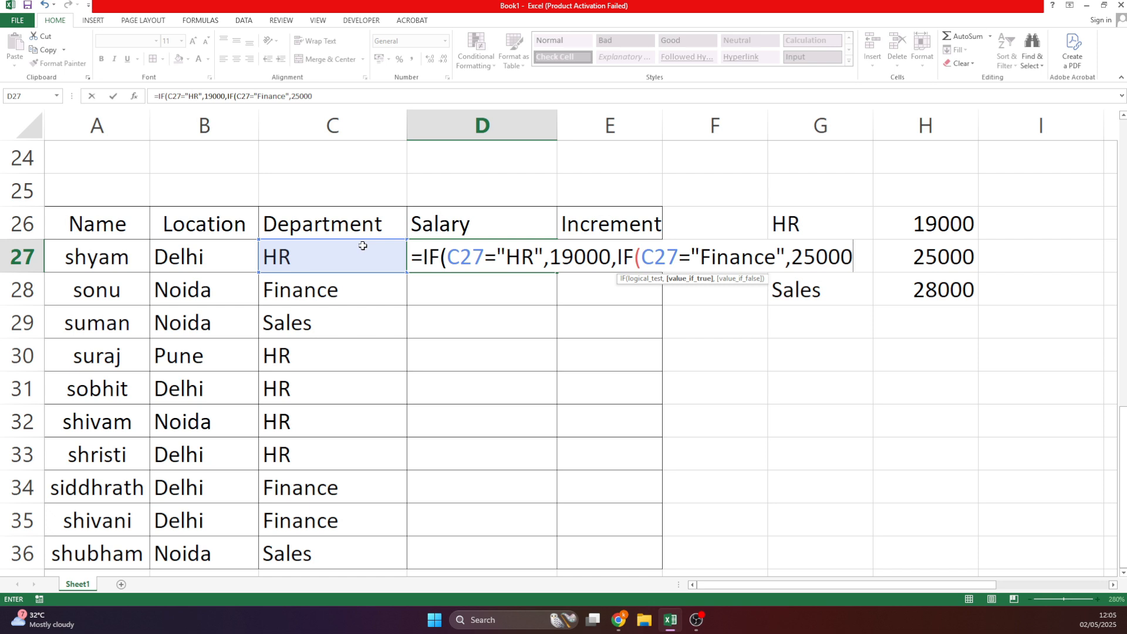
pyautogui.write(',28000')
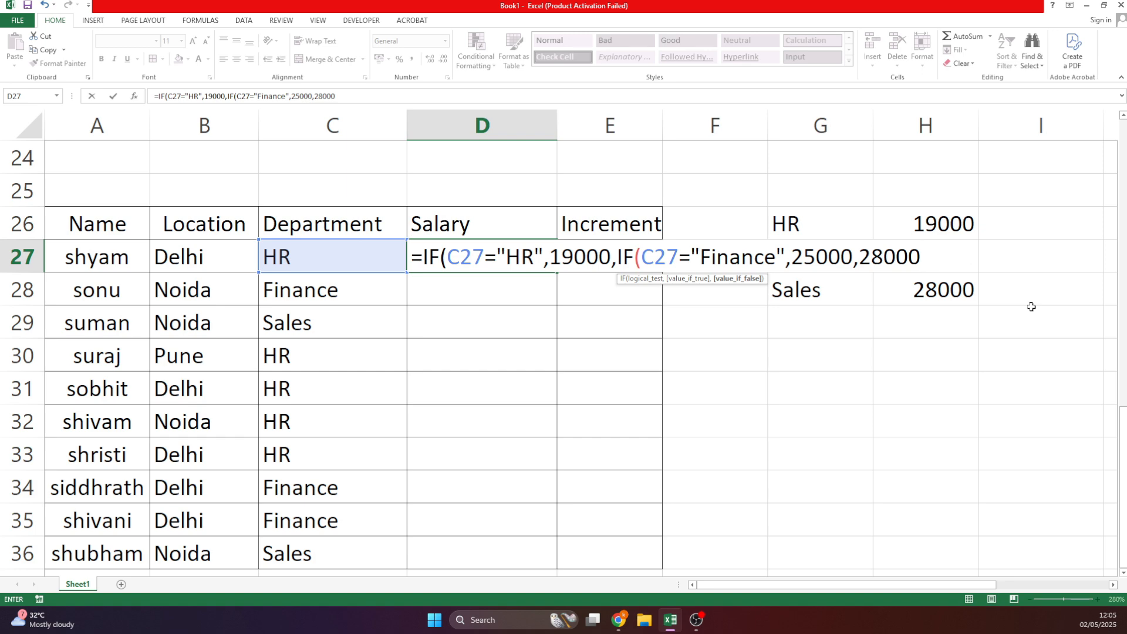
pyautogui.write('))')
# Commit the salary formula and test it by changing C27 to Finance, then Sales.
pyautogui.press('Return')
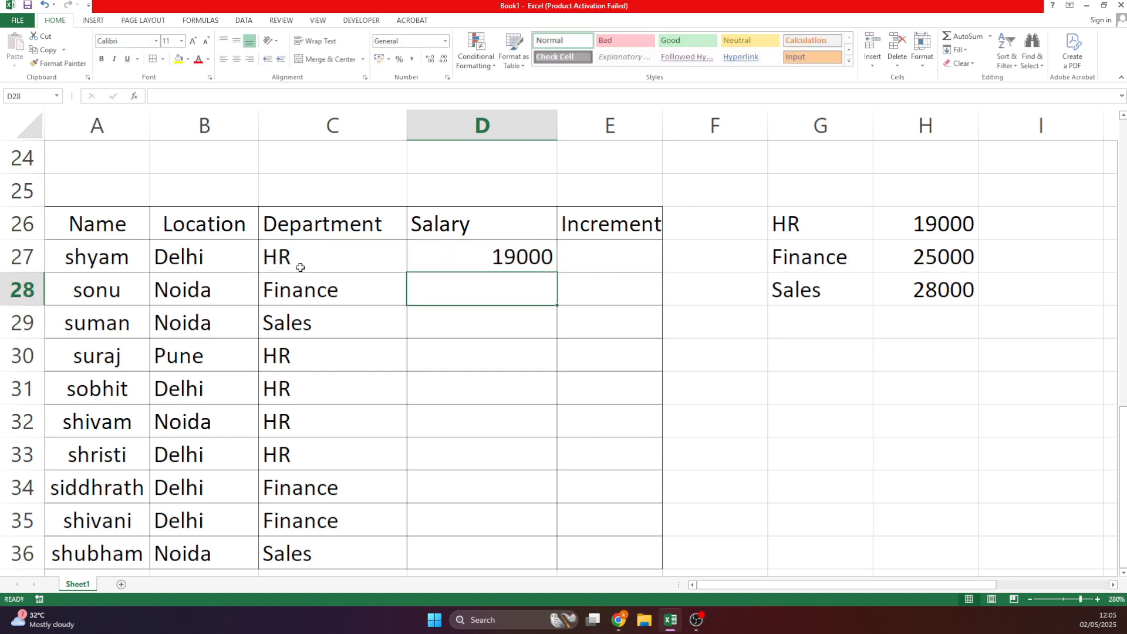
pyautogui.click(328, 268)
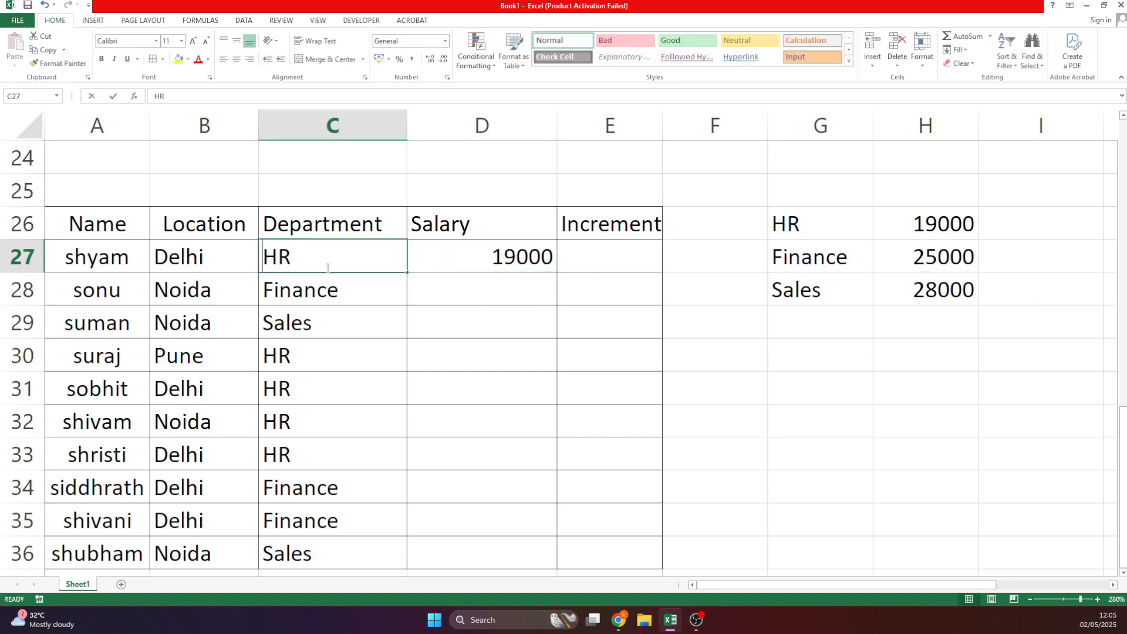
pyautogui.write('F')
pyautogui.press('Return')
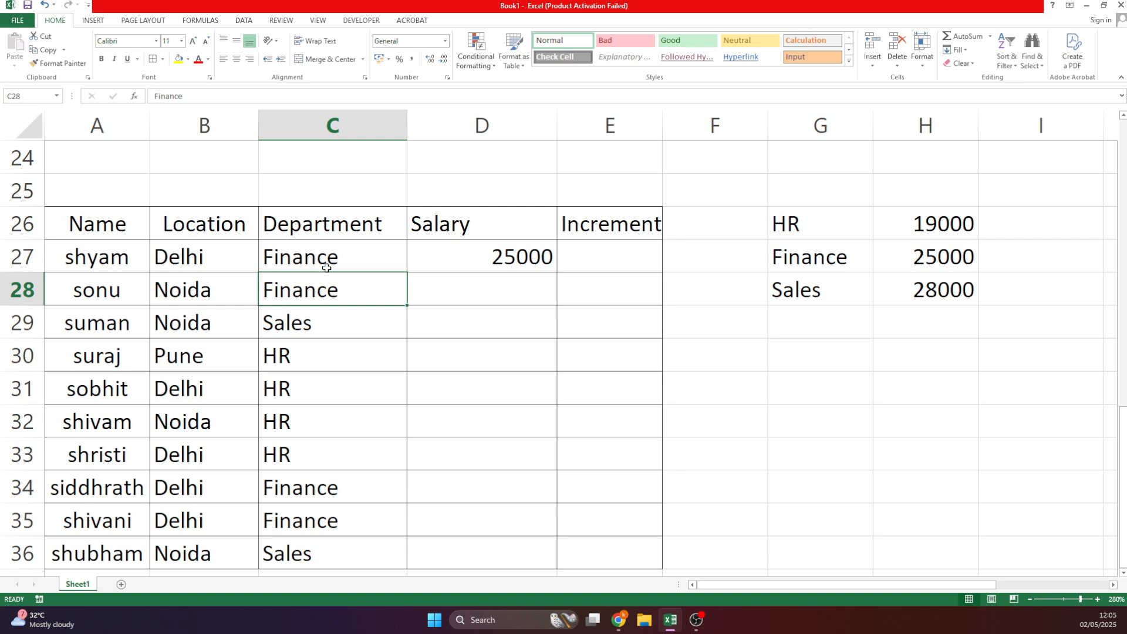
pyautogui.click(326, 268)
pyautogui.write('sales')
pyautogui.press('Return')
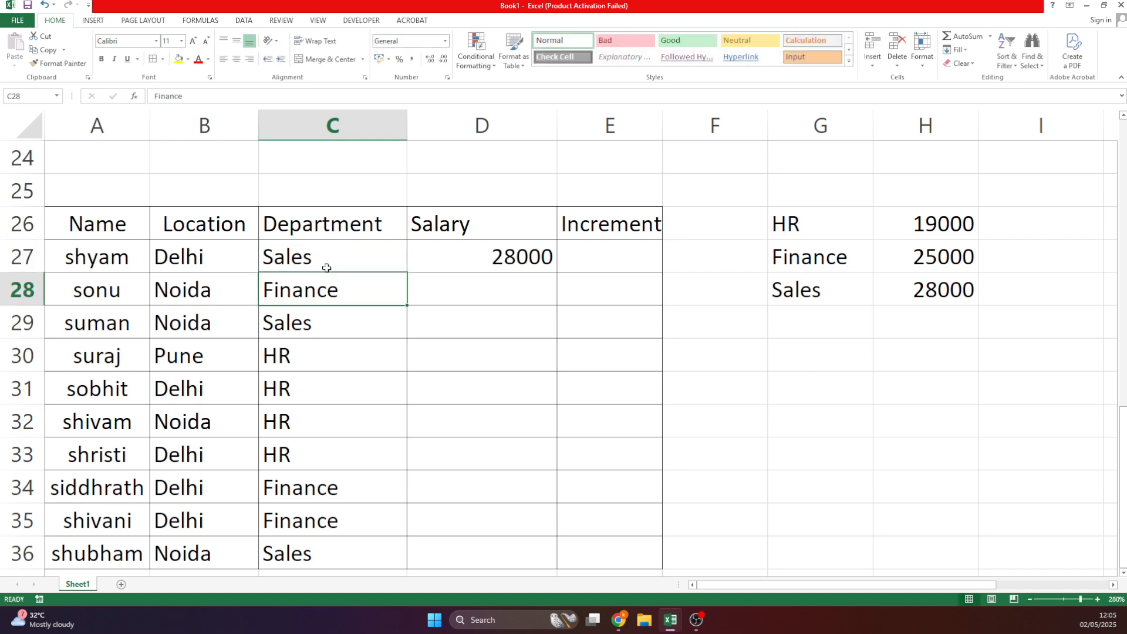
# Fill the salary formula down from D27 to D36.
pyautogui.click(327, 268)
pyautogui.press('Right')
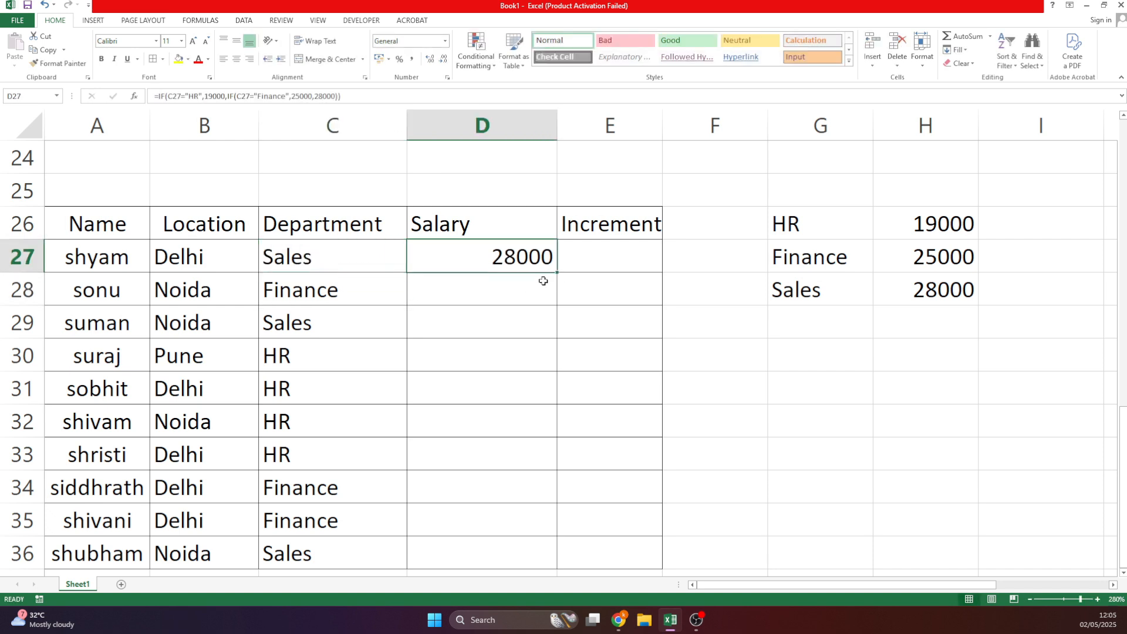
pyautogui.doubleClick(559, 272)
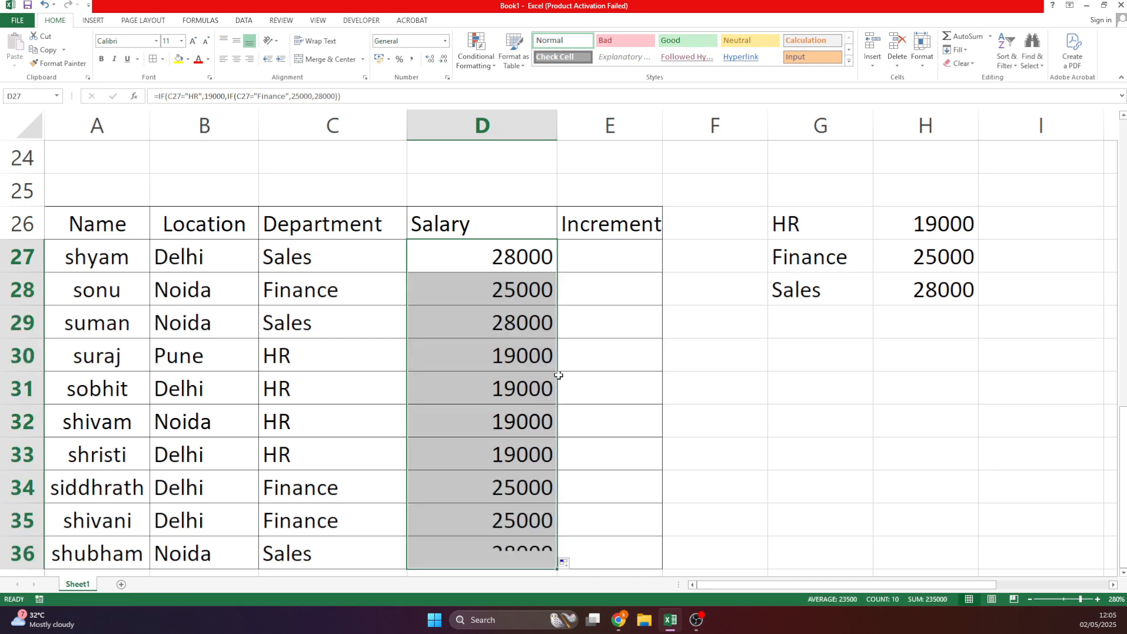
pyautogui.scroll(-1, 586, 384)
pyautogui.scroll(3, 586, 385)
pyautogui.scroll(-2, 586, 384)
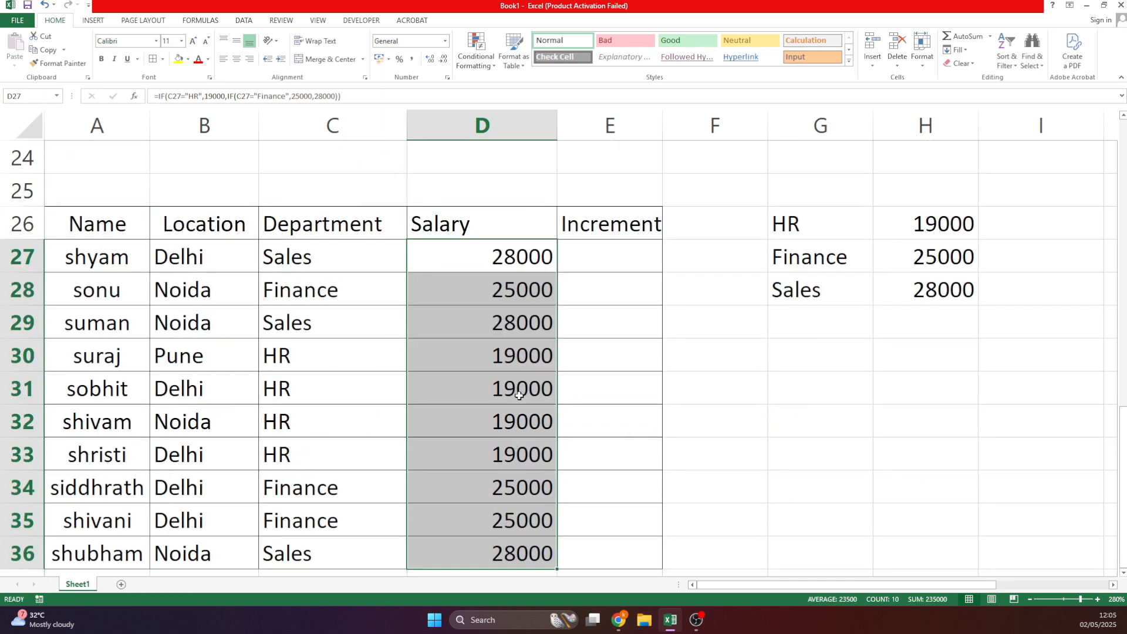
# Check the copied formula in D30, then list Delhi, Noida and Pune starting at G31.
pyautogui.click(510, 362)
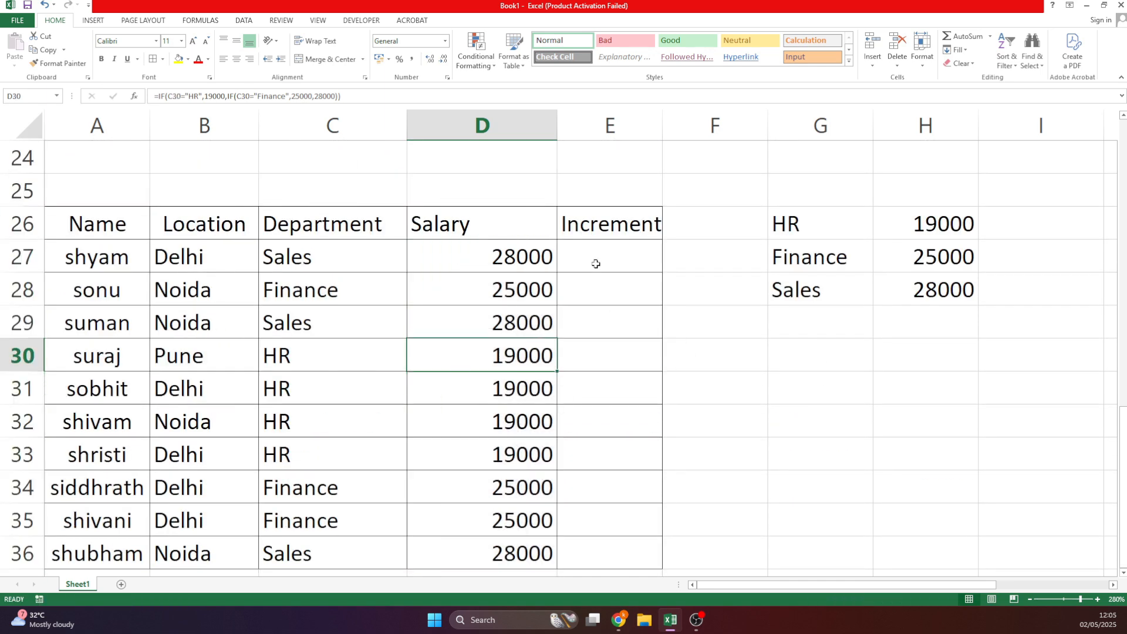
pyautogui.click(813, 390)
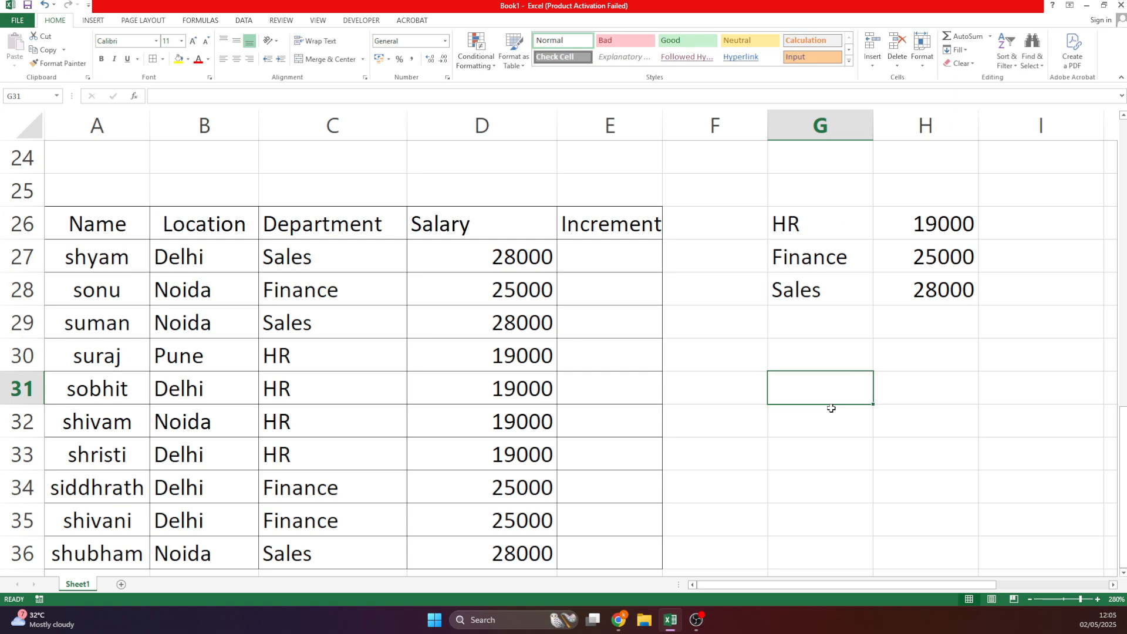
pyautogui.write('Delhi')
pyautogui.press('Return')
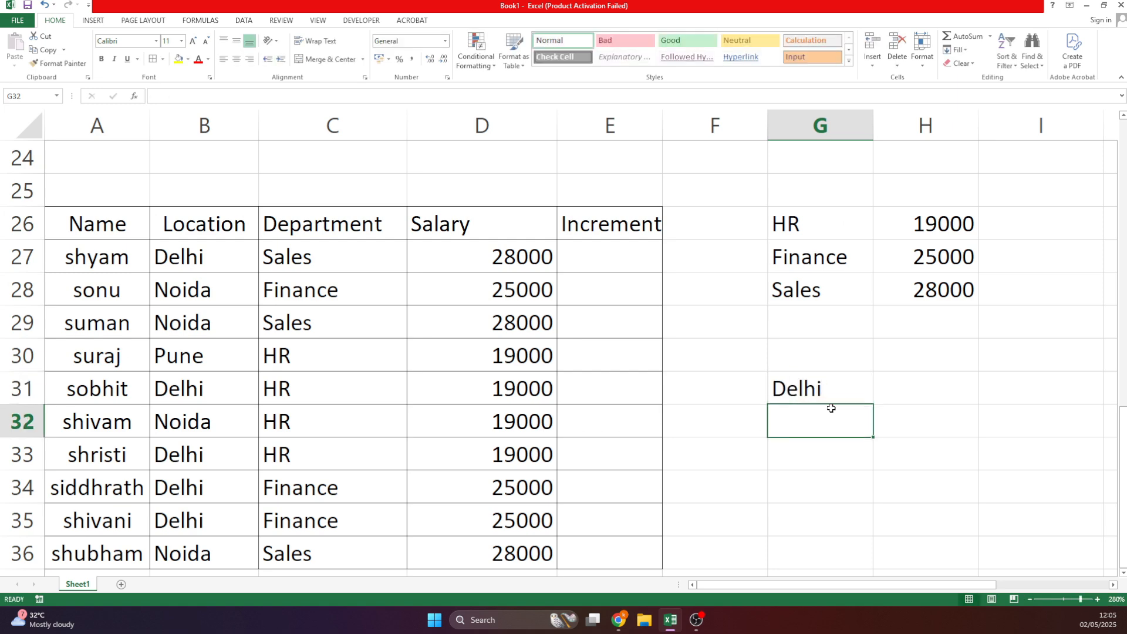
pyautogui.write('NOida')
pyautogui.press('Return')
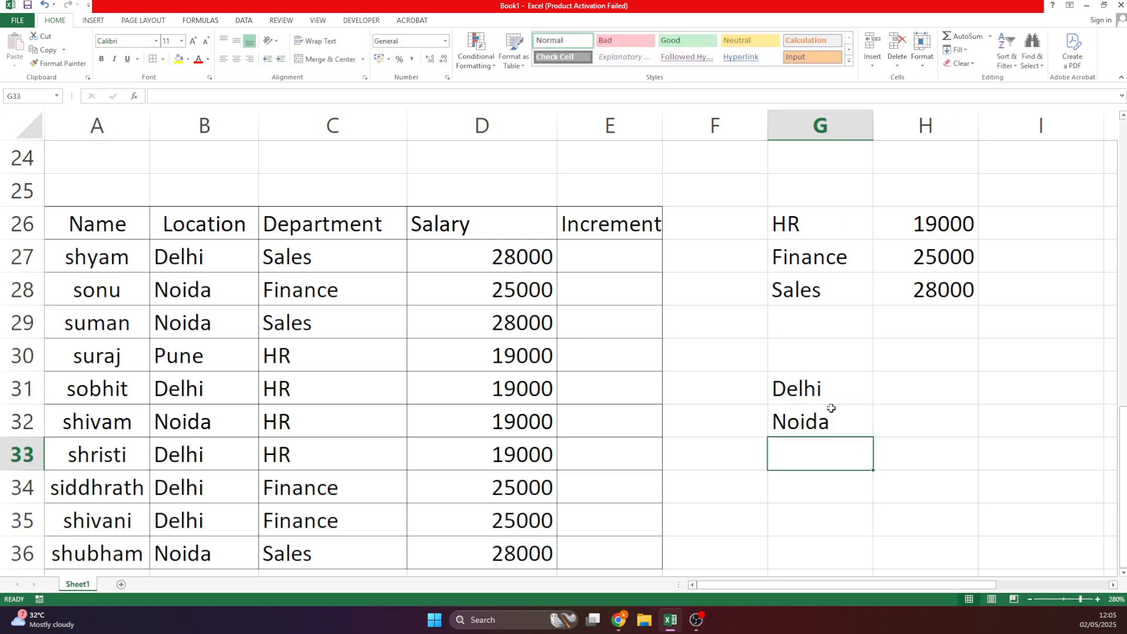
pyautogui.write('Pune')
pyautogui.press('Return')
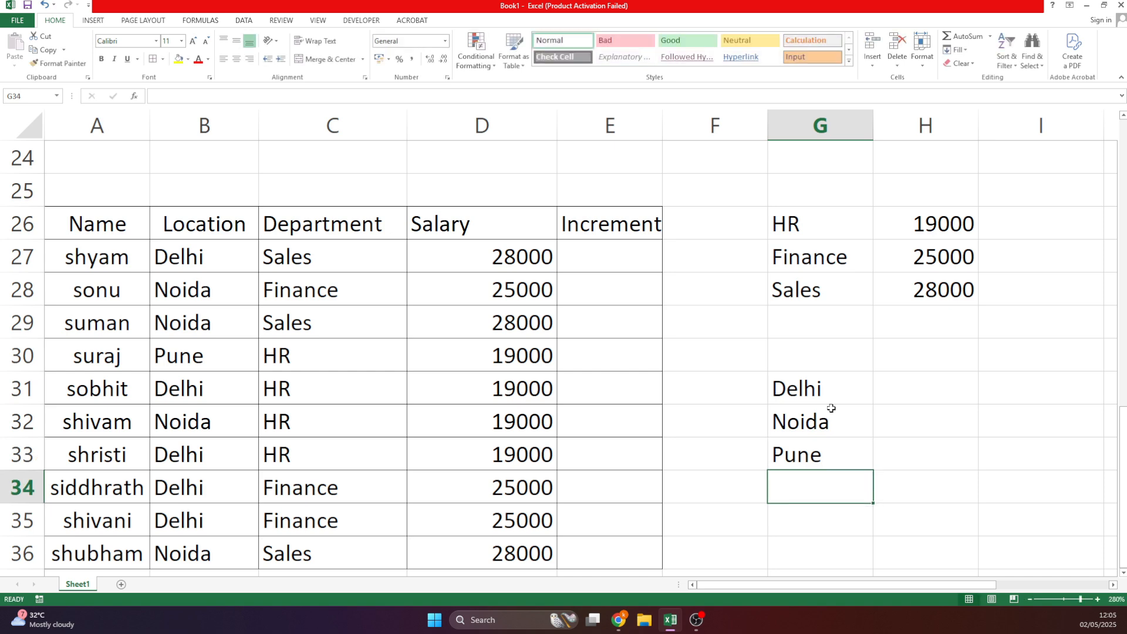
# Enter increment rates 10%, 15% and 20% beside Delhi, Noida and Pune.
pyautogui.press('Up')
pyautogui.press('Up')
pyautogui.press('Right')
pyautogui.press('Up')
pyautogui.write('1')
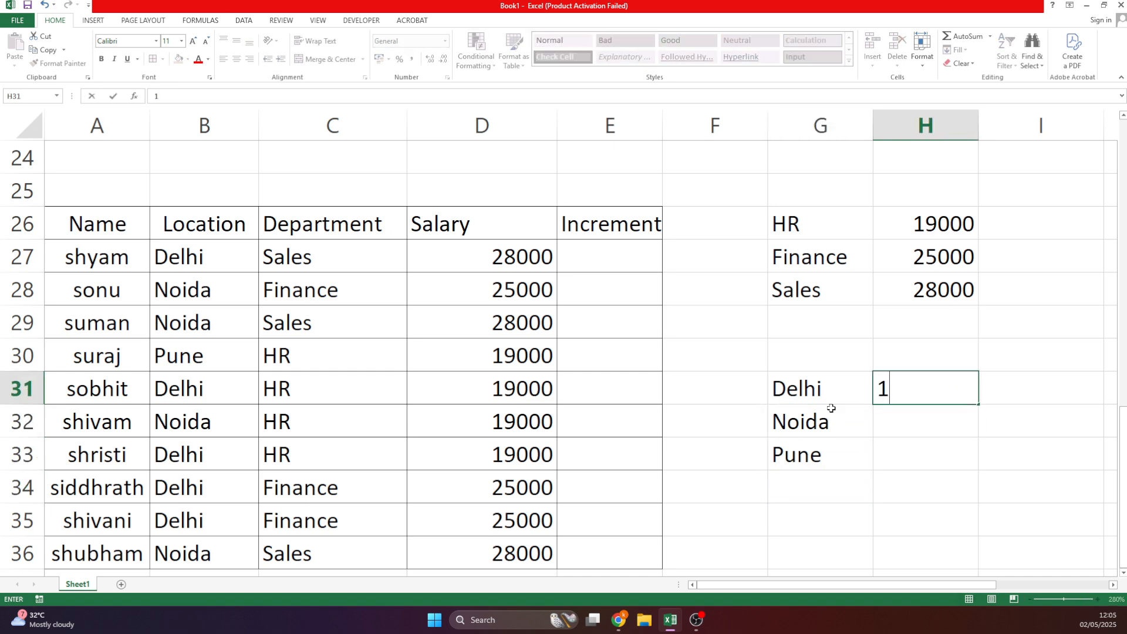
pyautogui.write('0%')
pyautogui.press('Return')
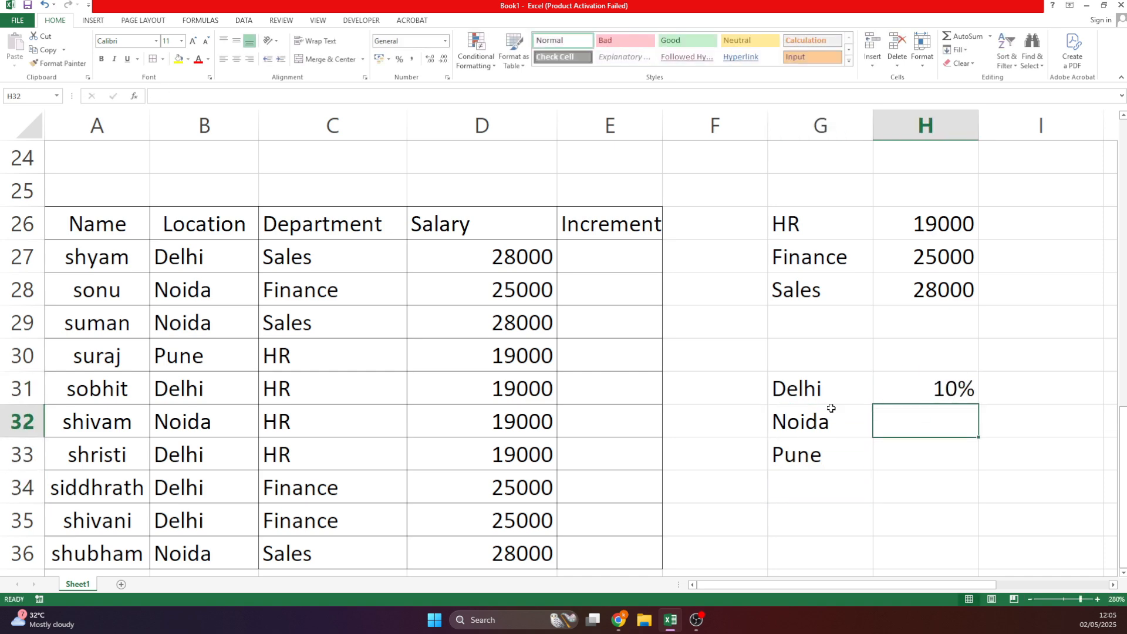
pyautogui.write('15%')
pyautogui.press('Up')
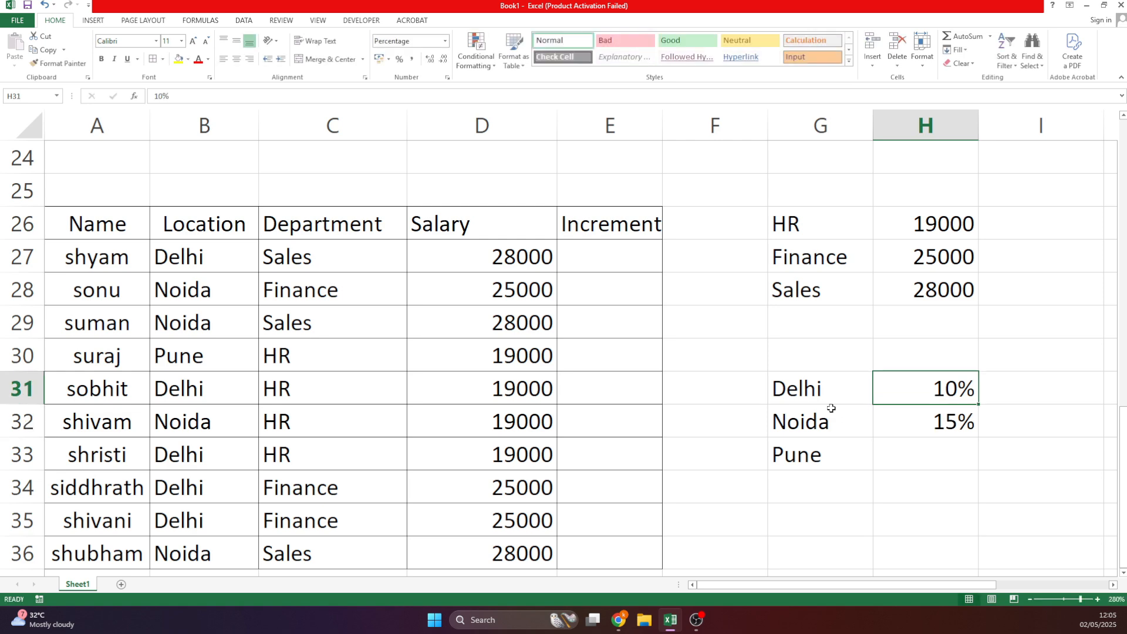
pyautogui.press('Down')
pyautogui.press('Down')
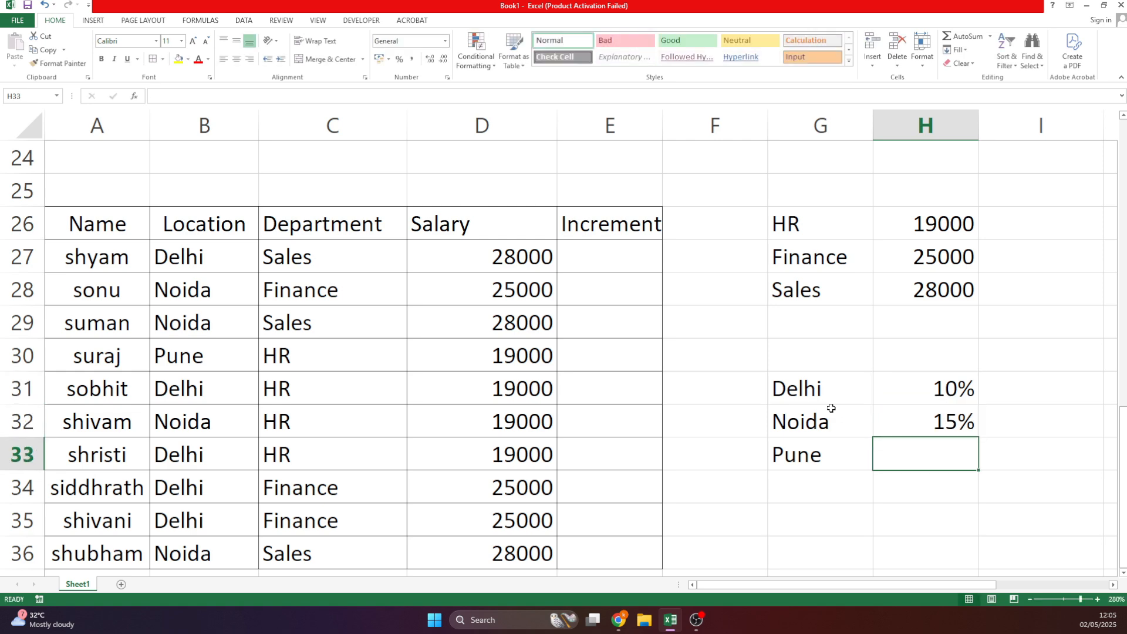
pyautogui.write('20%')
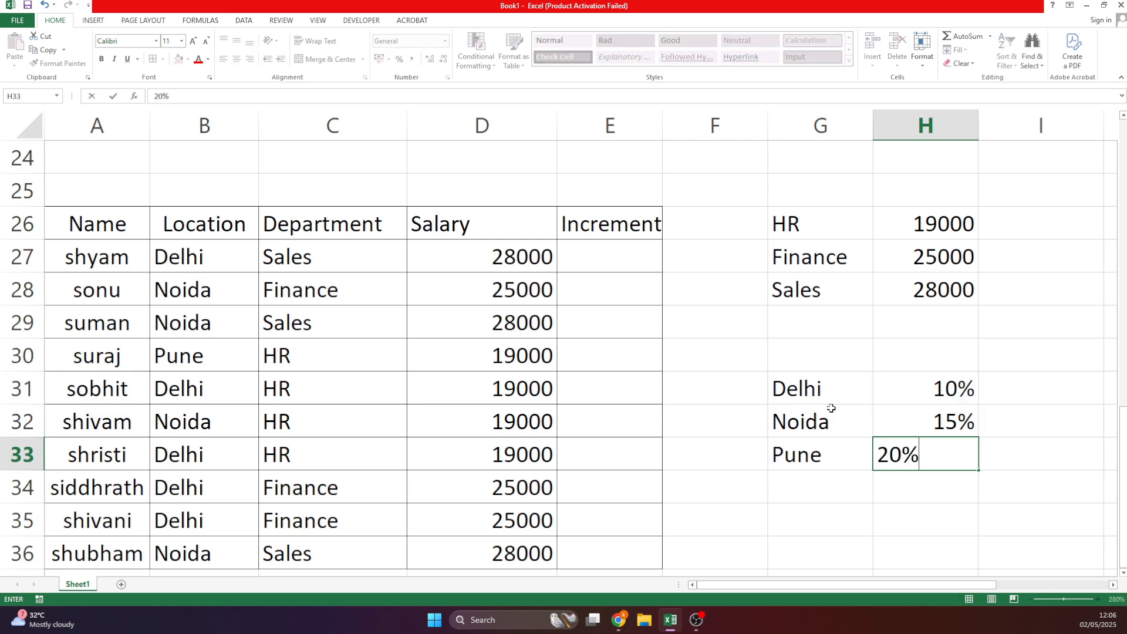
pyautogui.press('Up')
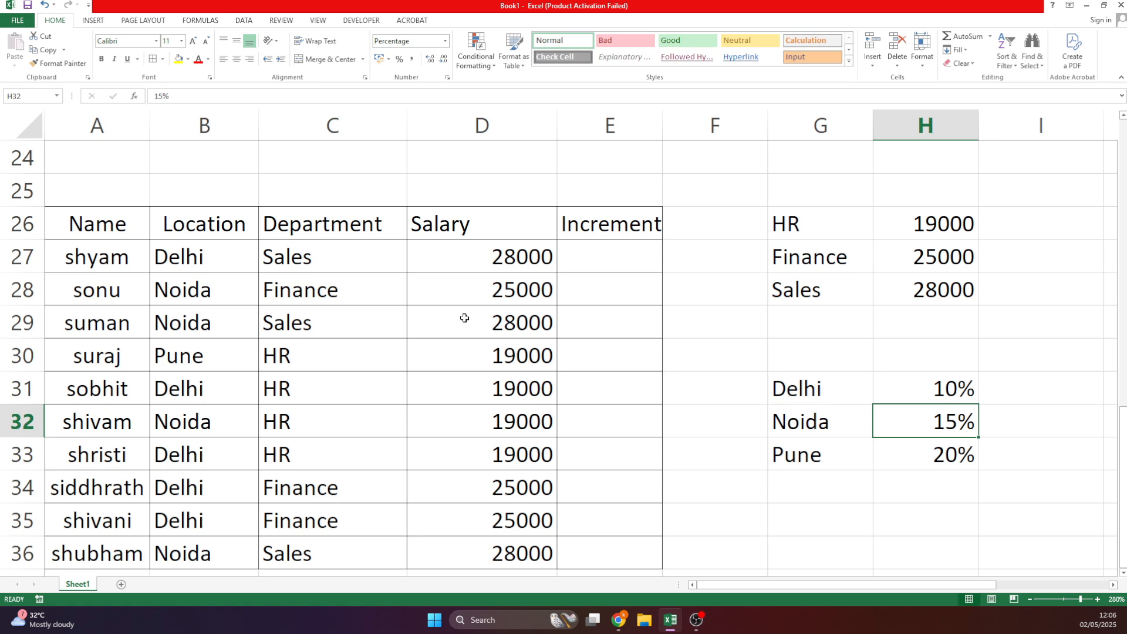
pyautogui.click(579, 263)
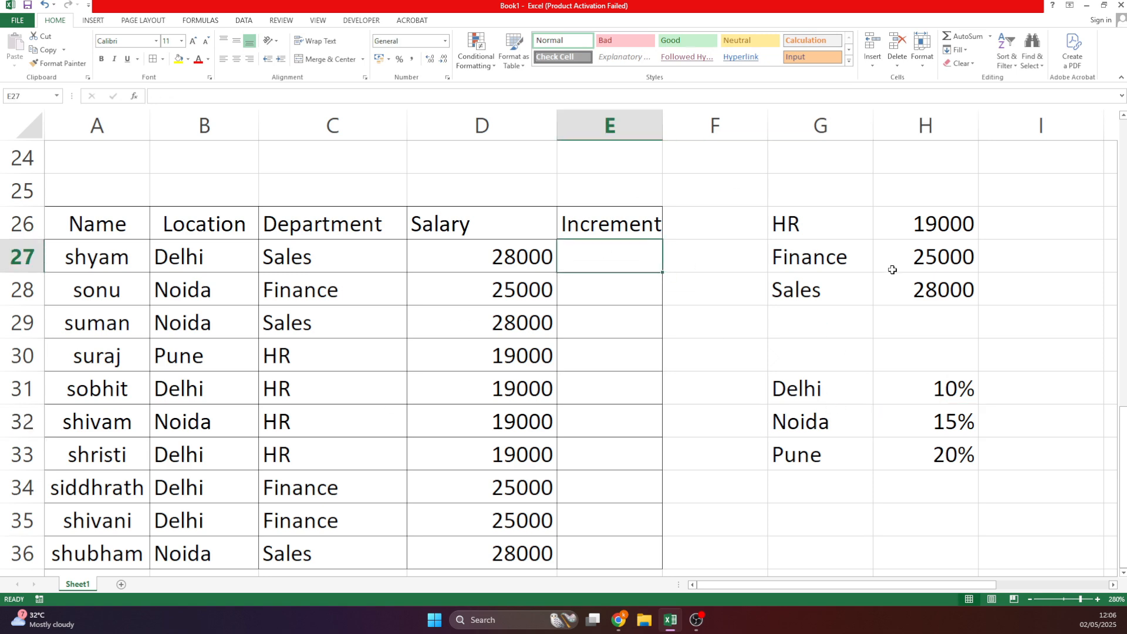
# Start E27's formula with =IF(B27="Delhi",D27*10%, for the Delhi case.
pyautogui.write('=if(')
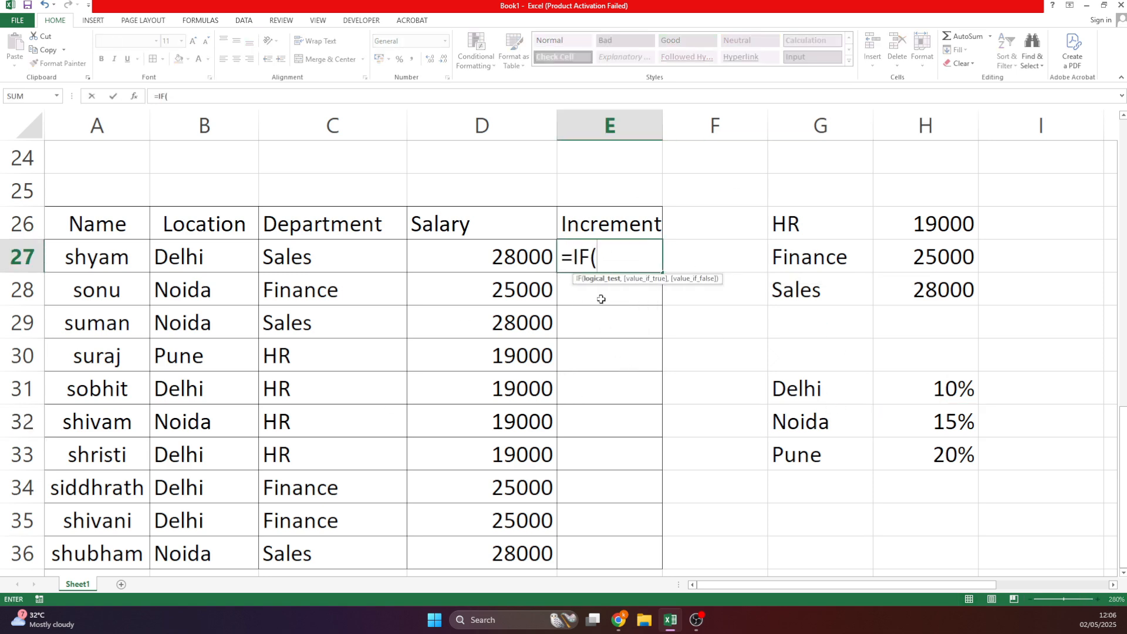
pyautogui.click(205, 256)
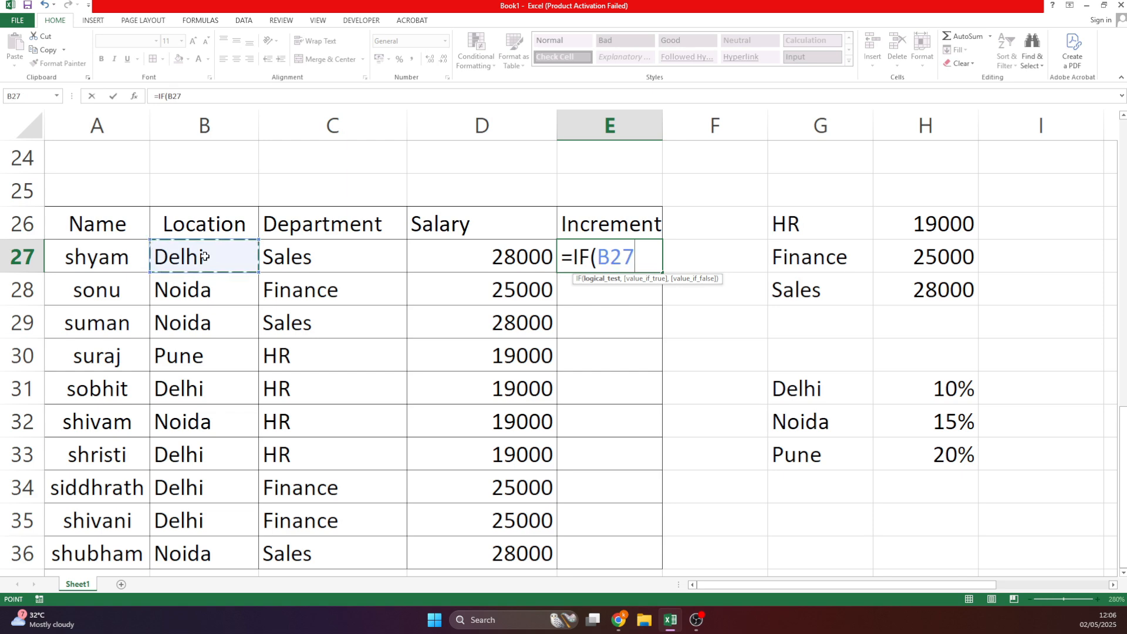
pyautogui.write('="')
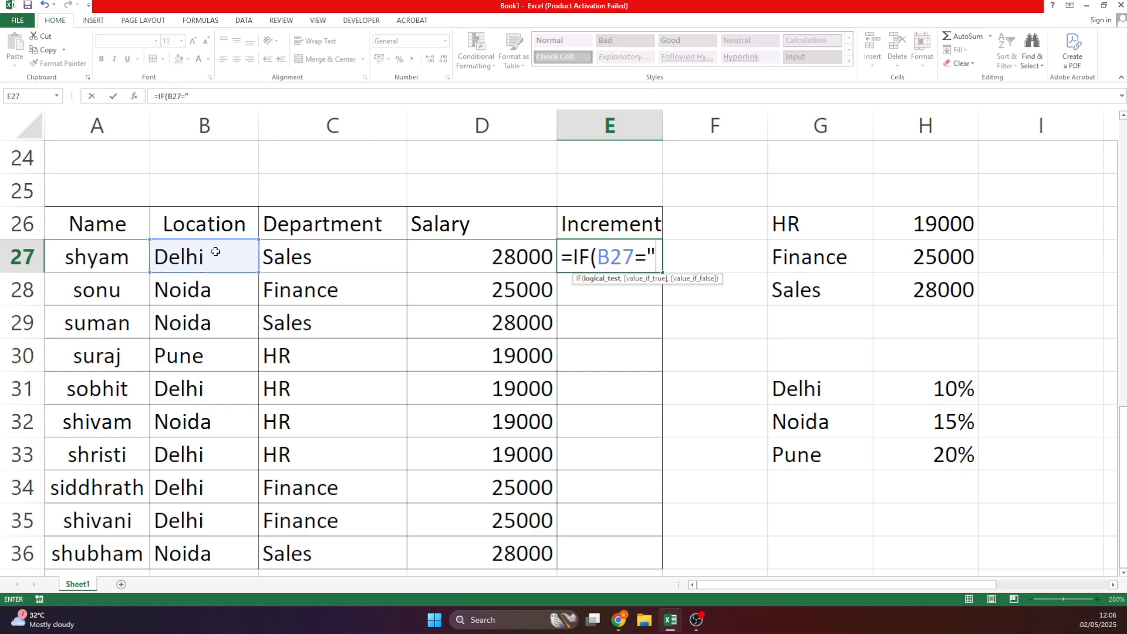
pyautogui.write('Delhi')
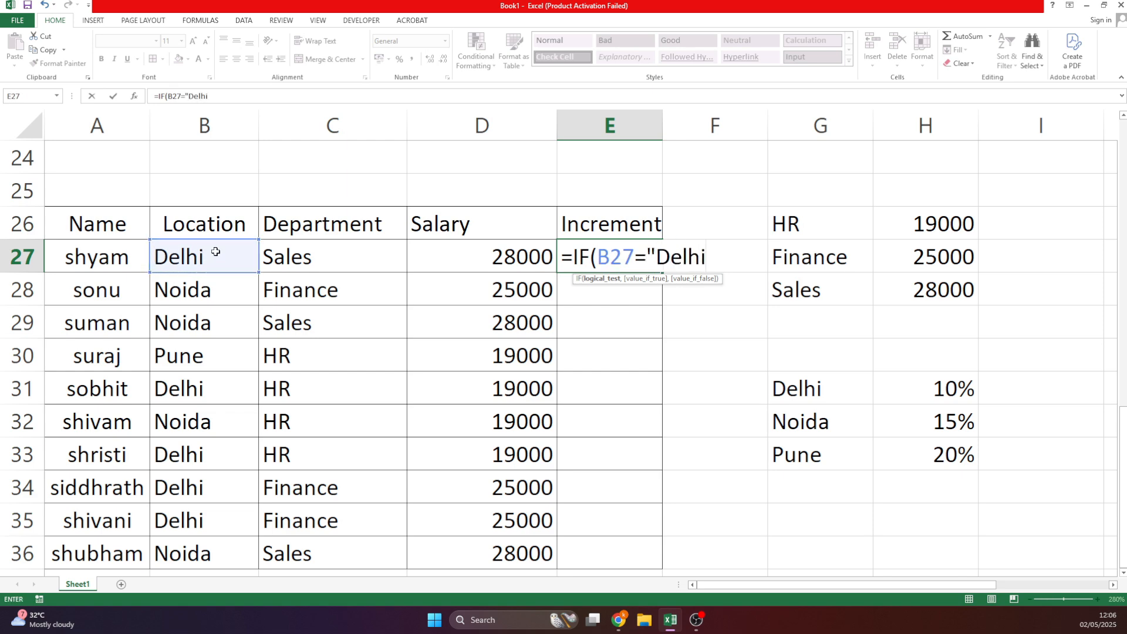
pyautogui.write('",')
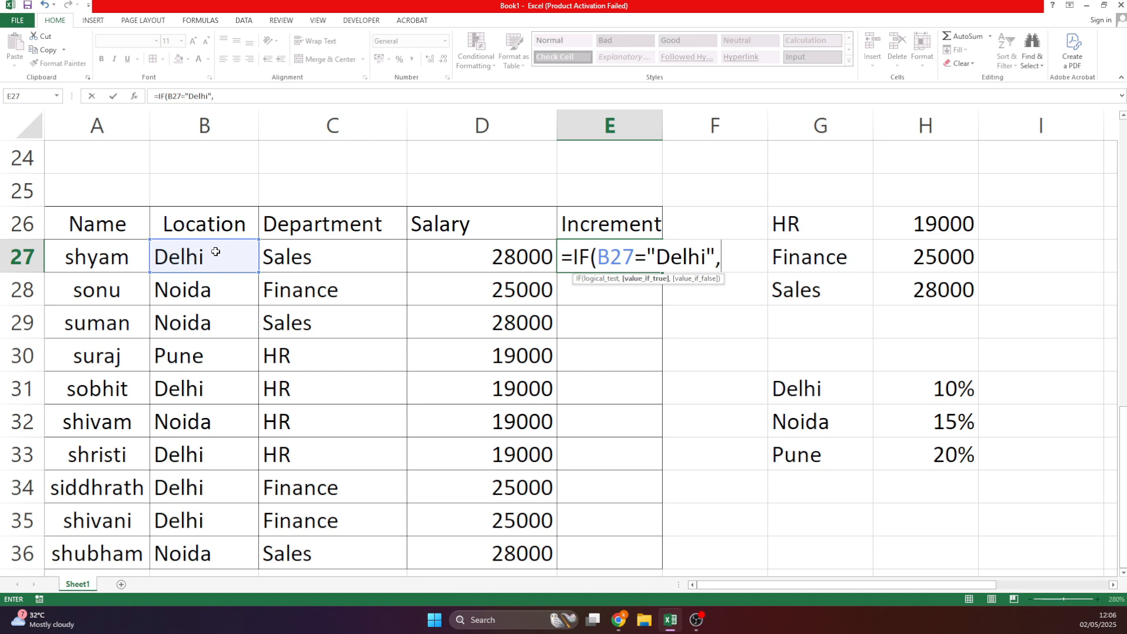
pyautogui.click(485, 262)
pyautogui.write('*')
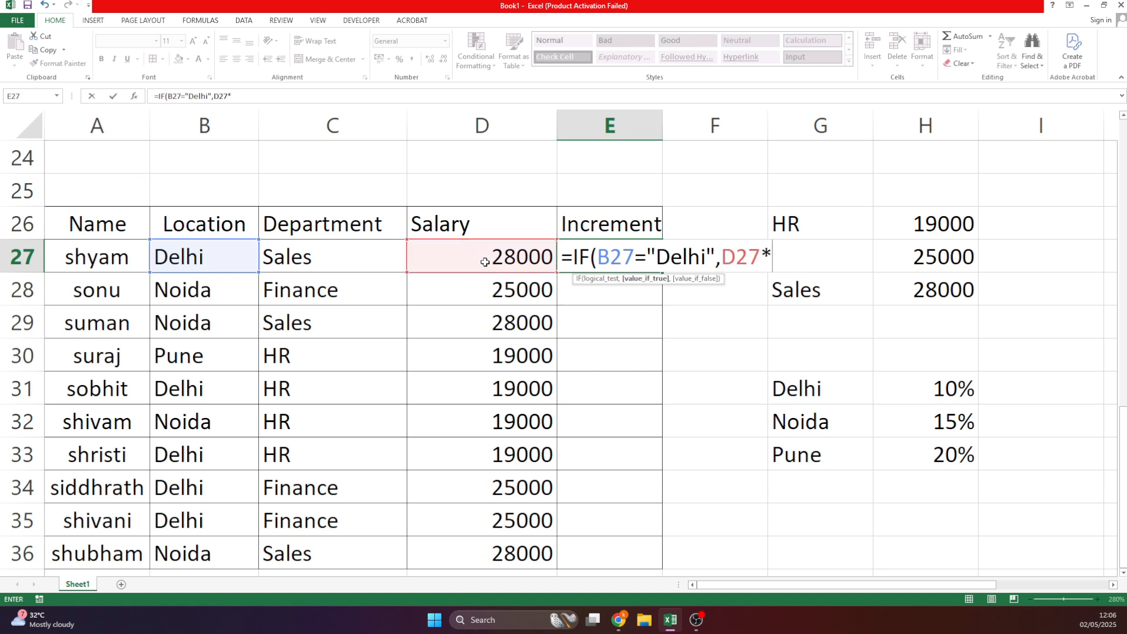
pyautogui.write('10%,.')
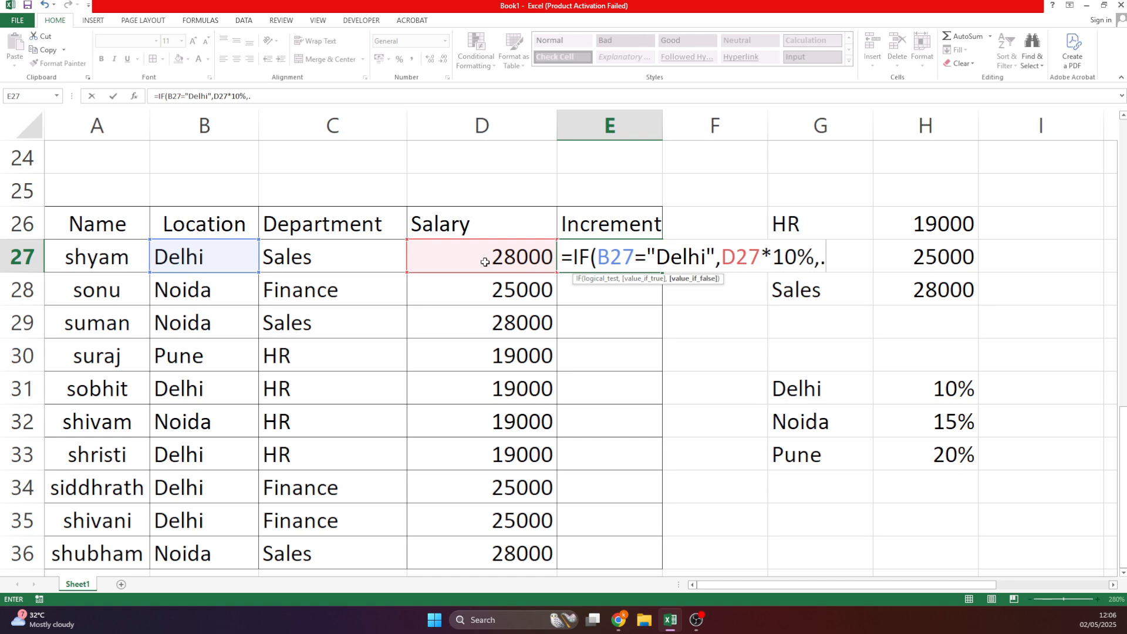
pyautogui.press('BackSpace')
pyautogui.write('i')
# Nest the Noida and Pune tests: IF(B27="Noida",D27*15%,IF(B27="Pune",D27*20%))).
pyautogui.press('Tab')
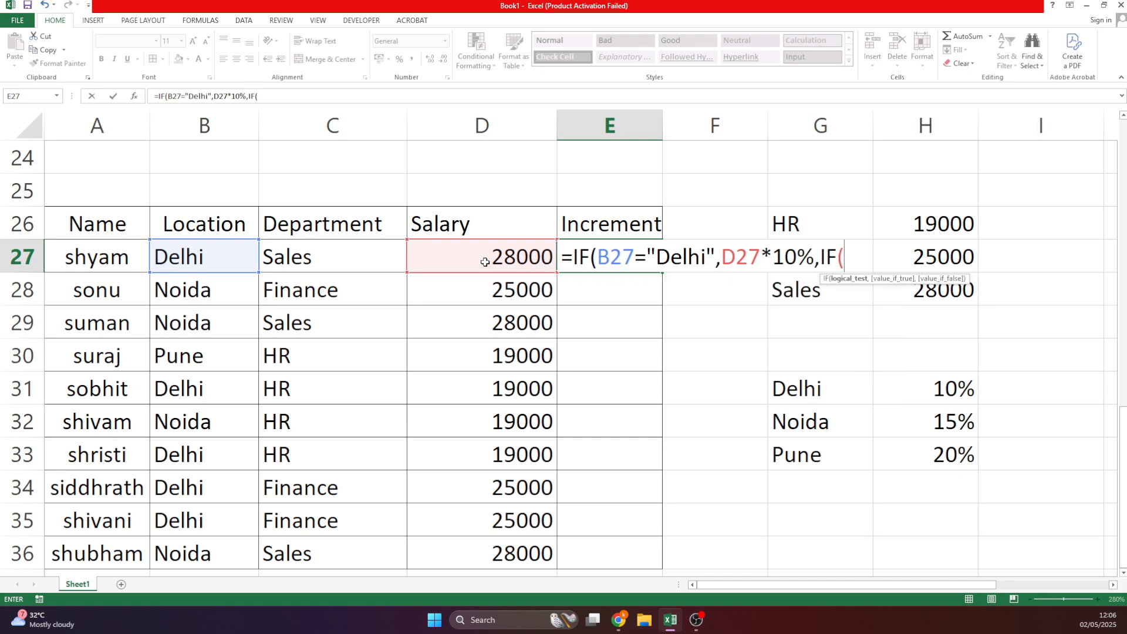
pyautogui.click(230, 250)
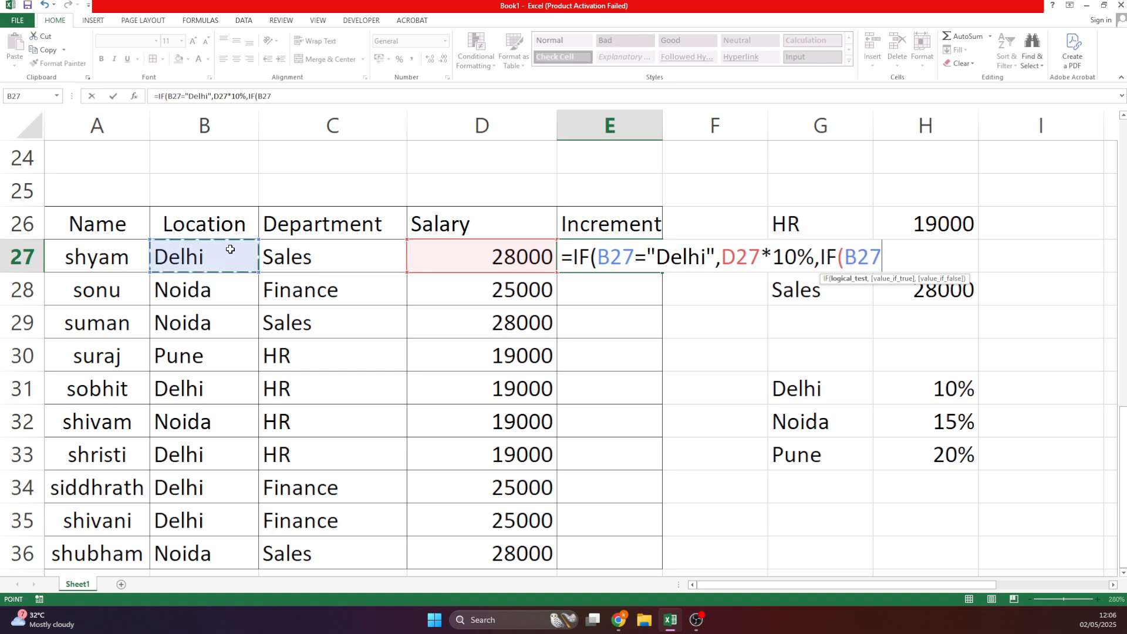
pyautogui.write('="')
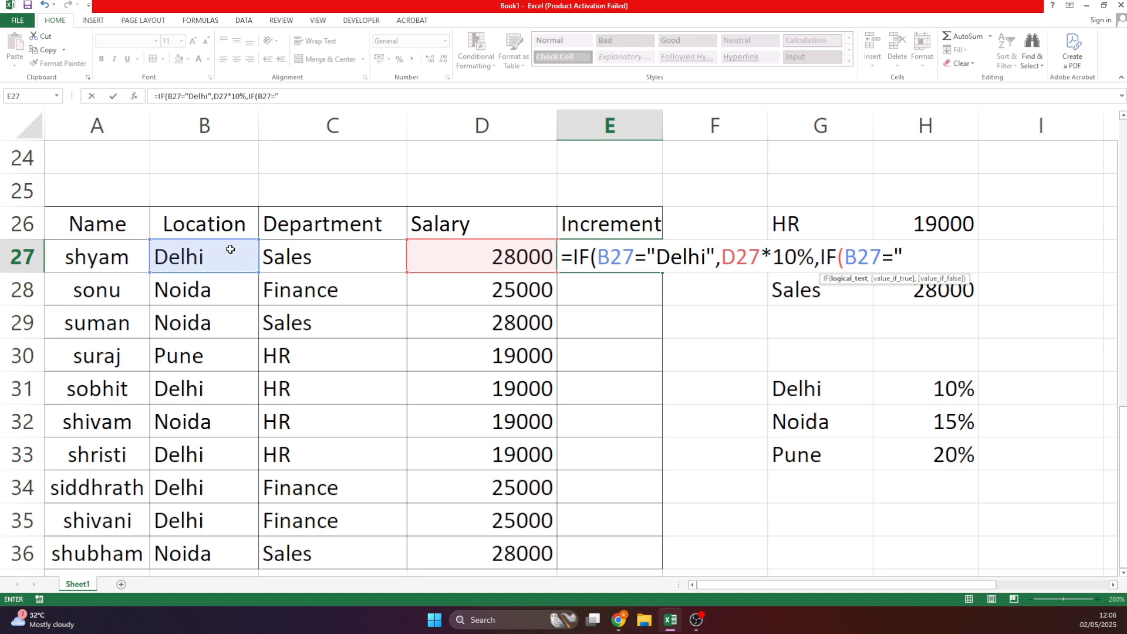
pyautogui.write('Noida"')
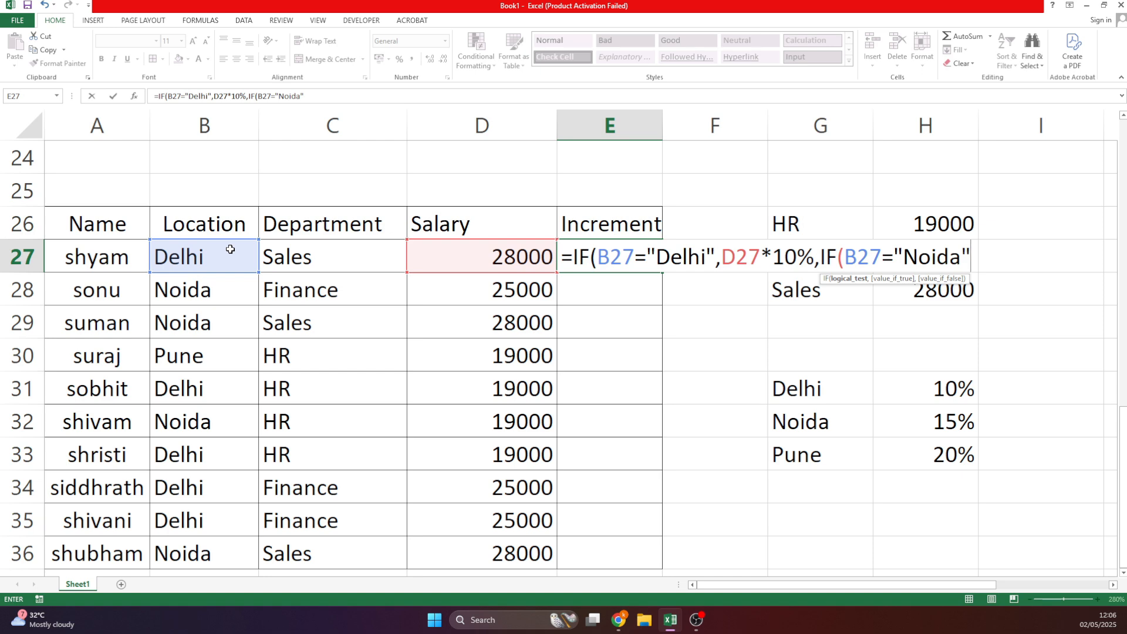
pyautogui.write(',')
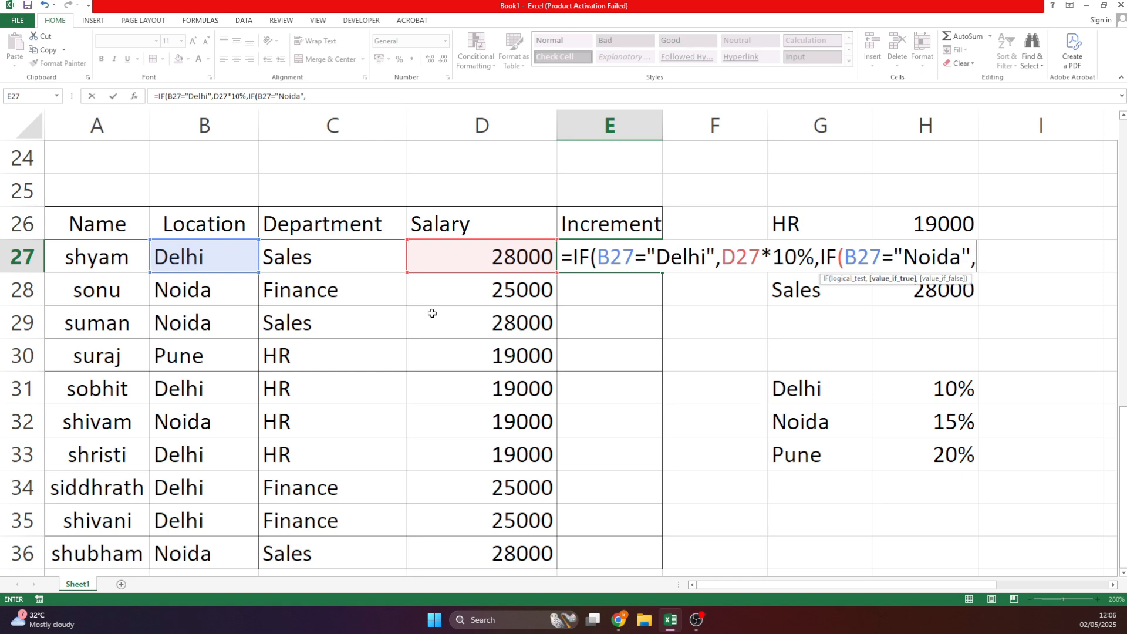
pyautogui.click(480, 263)
pyautogui.write('*15%')
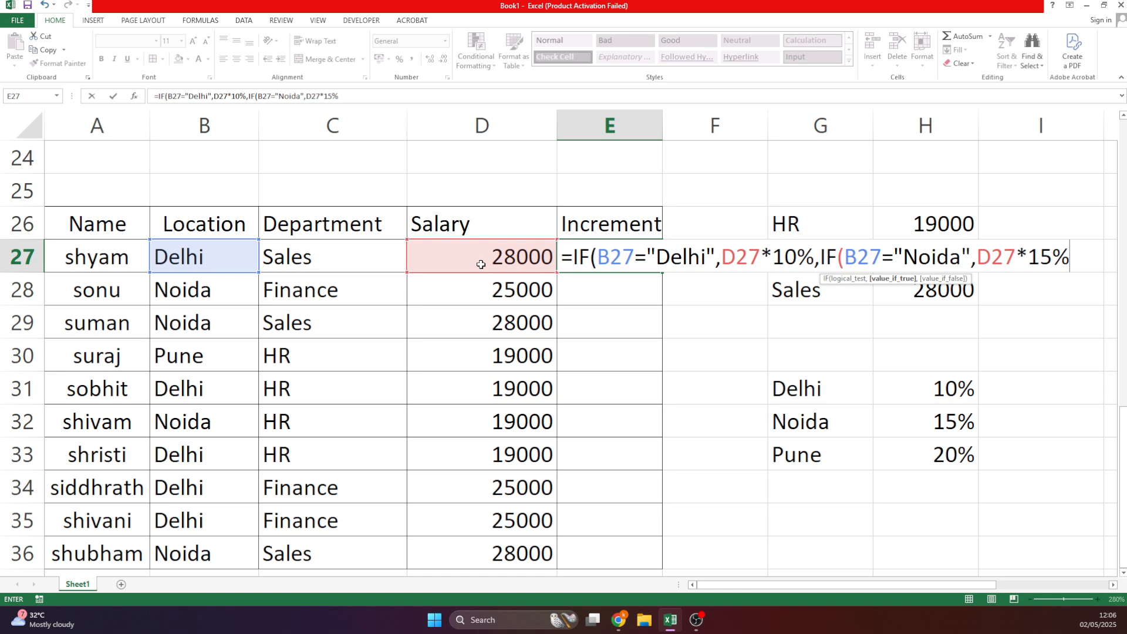
pyautogui.write(',IF(')
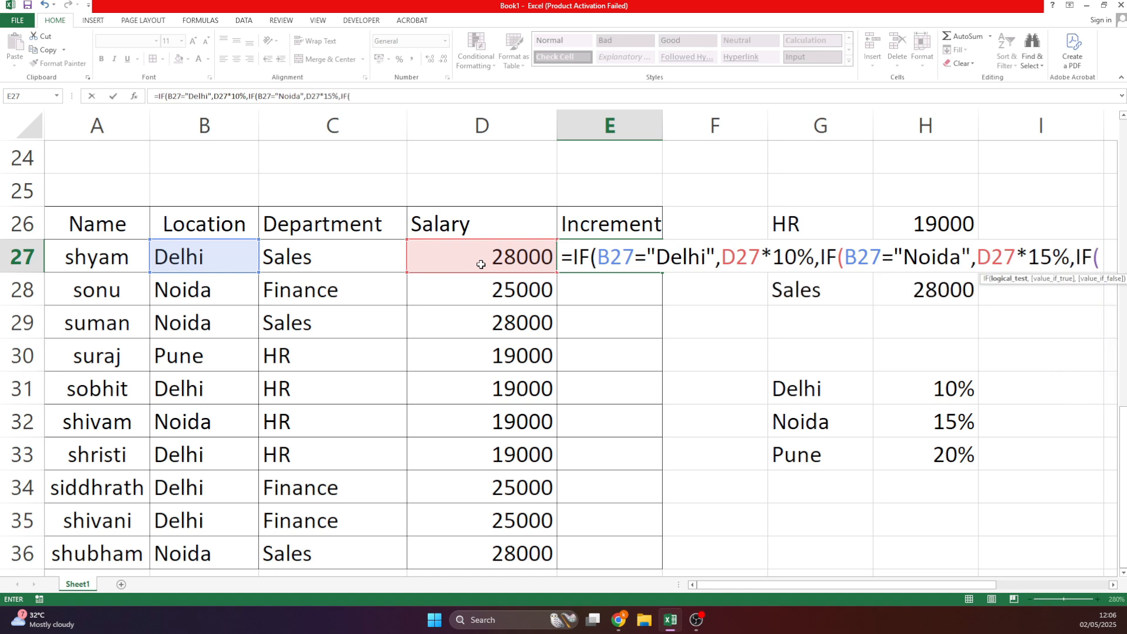
pyautogui.click(170, 256)
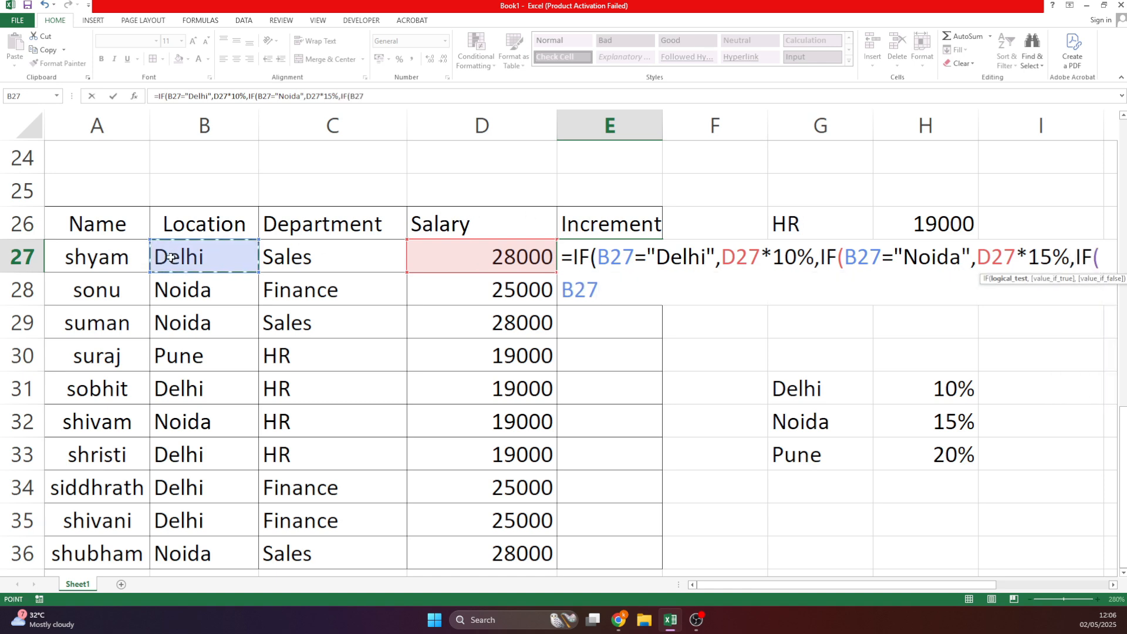
pyautogui.write('="P')
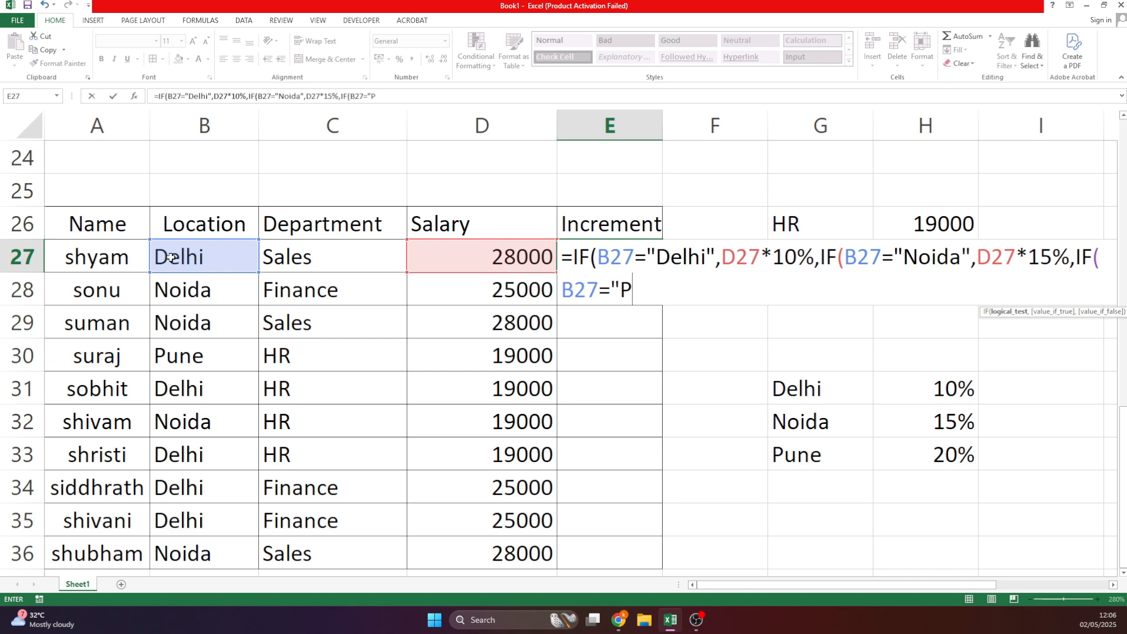
pyautogui.write('une",')
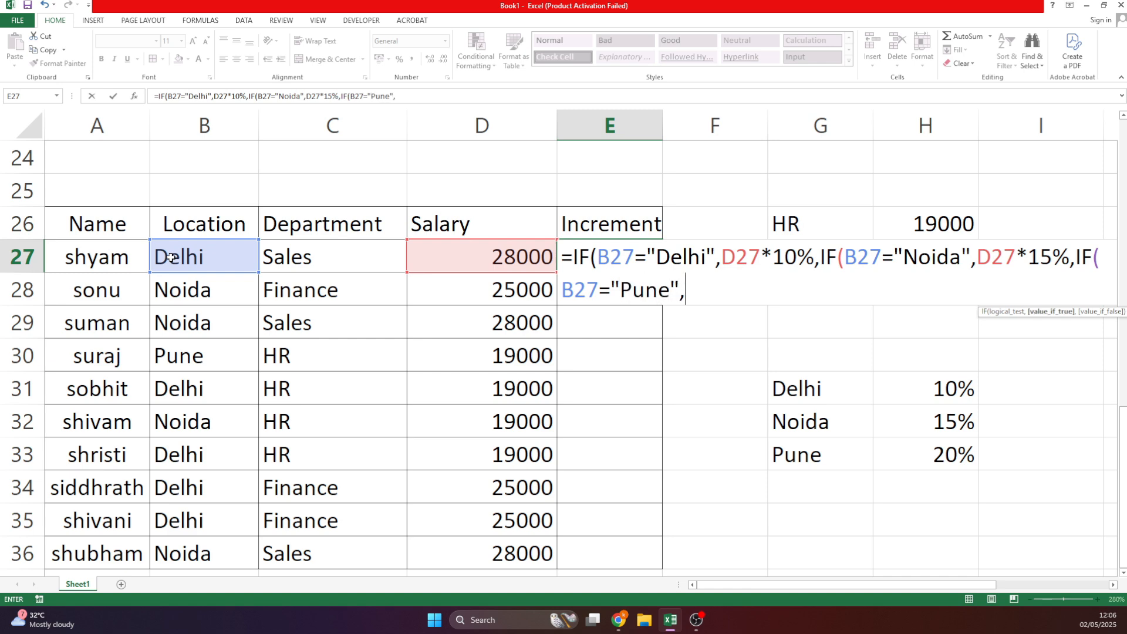
pyautogui.click(470, 259)
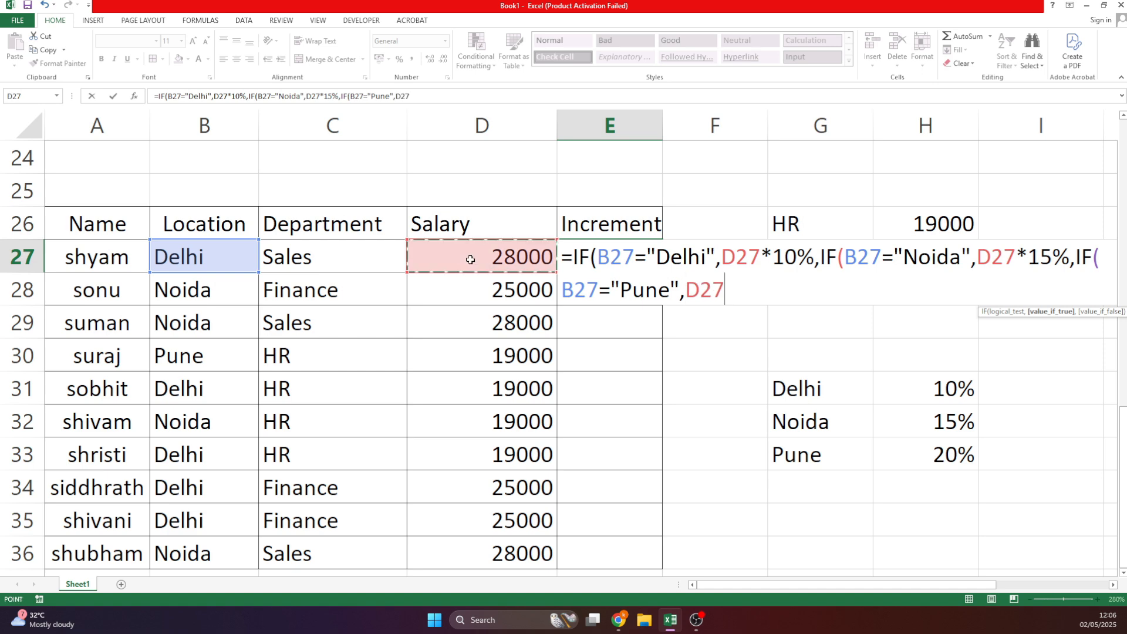
pyautogui.write('*20')
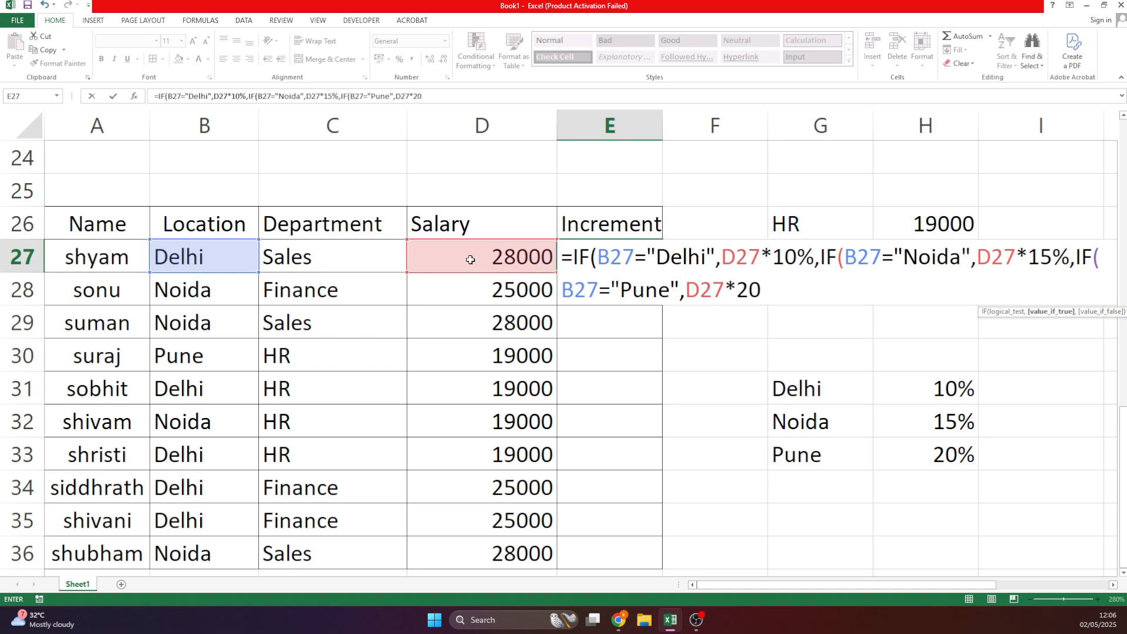
pyautogui.write('%')
pyautogui.write(')))')
# Enter the Increment formula and test it by changing an employee's location to Noida, then Pune.
pyautogui.press('Return')
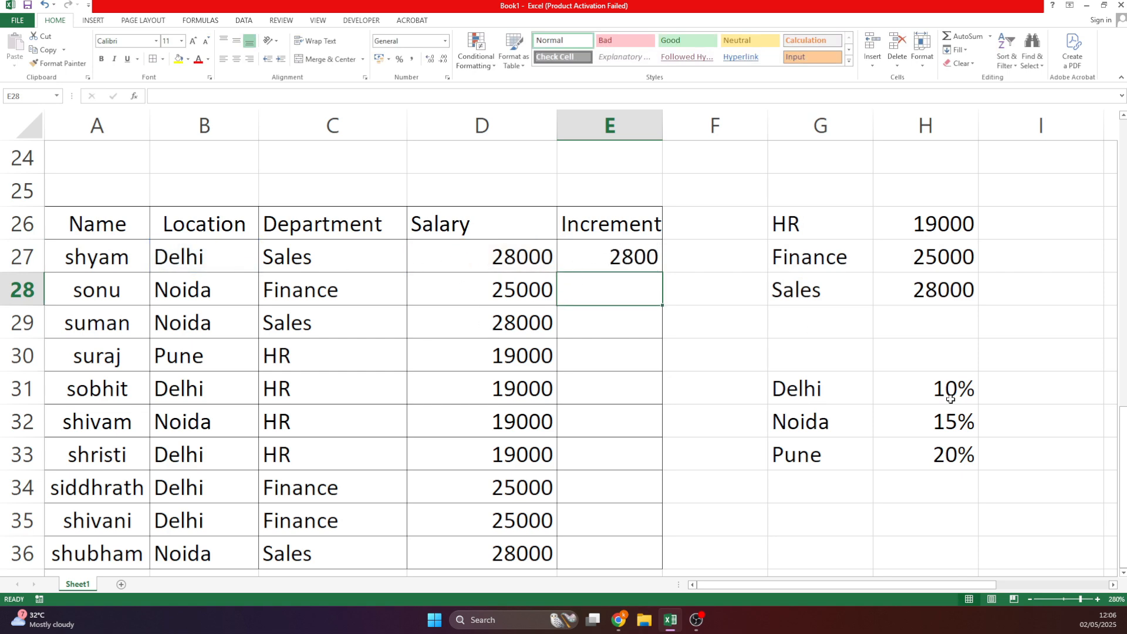
pyautogui.click(614, 259)
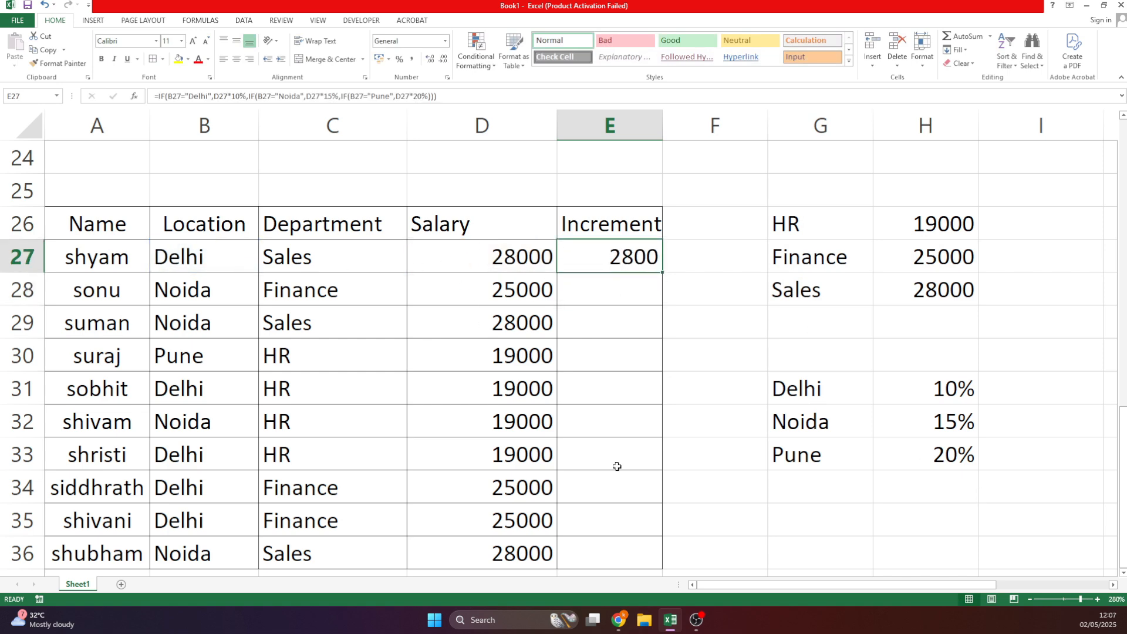
pyautogui.click(204, 256)
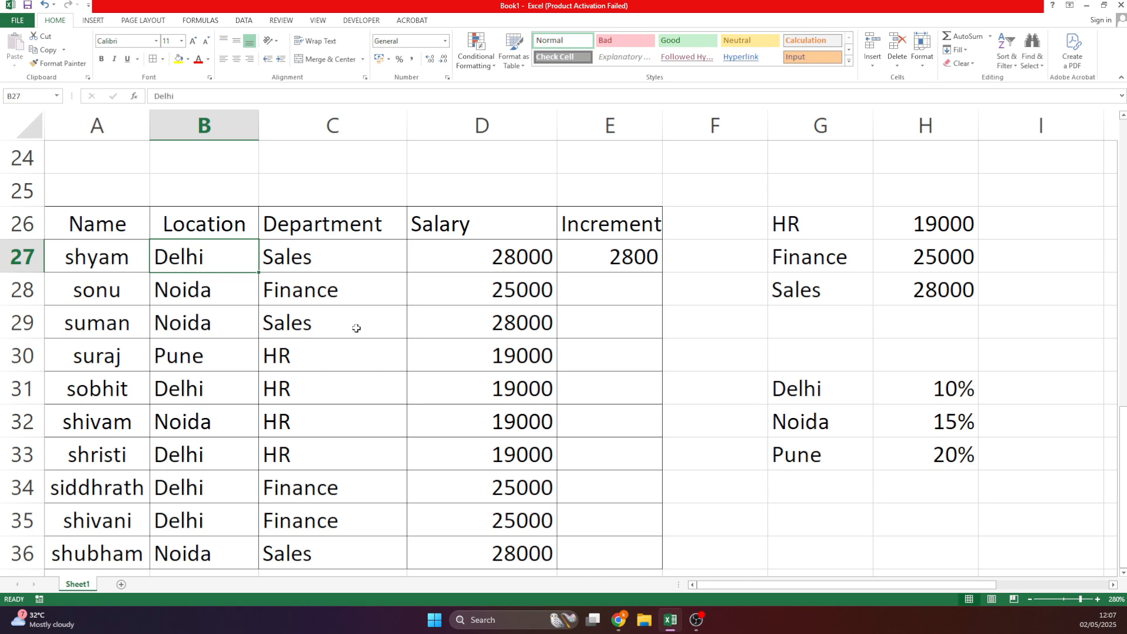
pyautogui.write('noida')
pyautogui.press('Return')
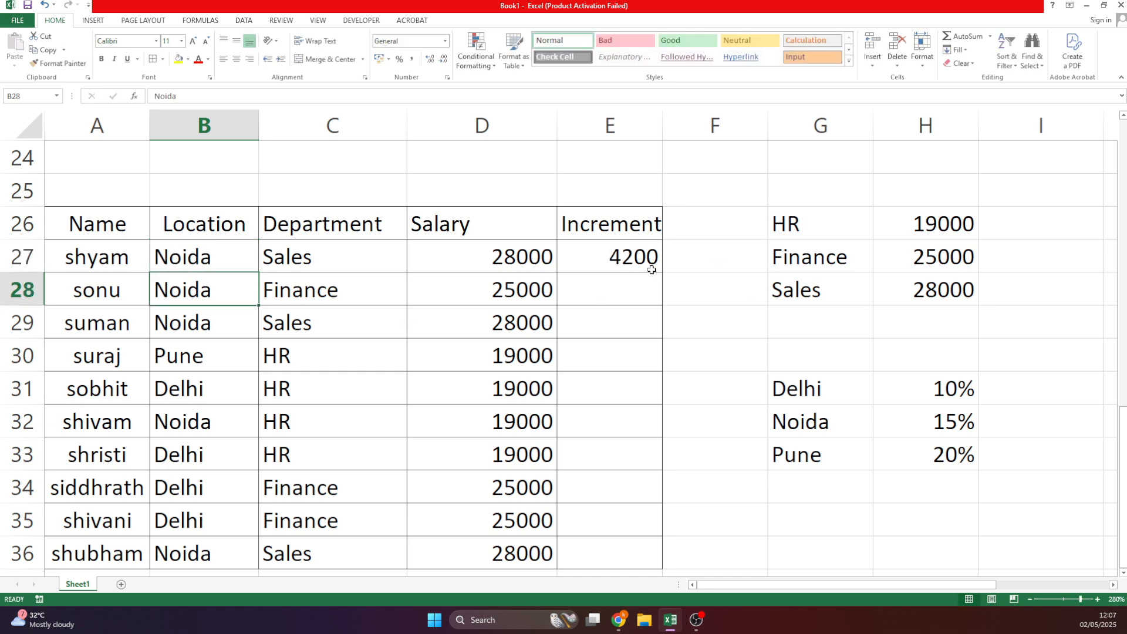
pyautogui.click(210, 251)
pyautogui.write('pune')
pyautogui.press('Return')
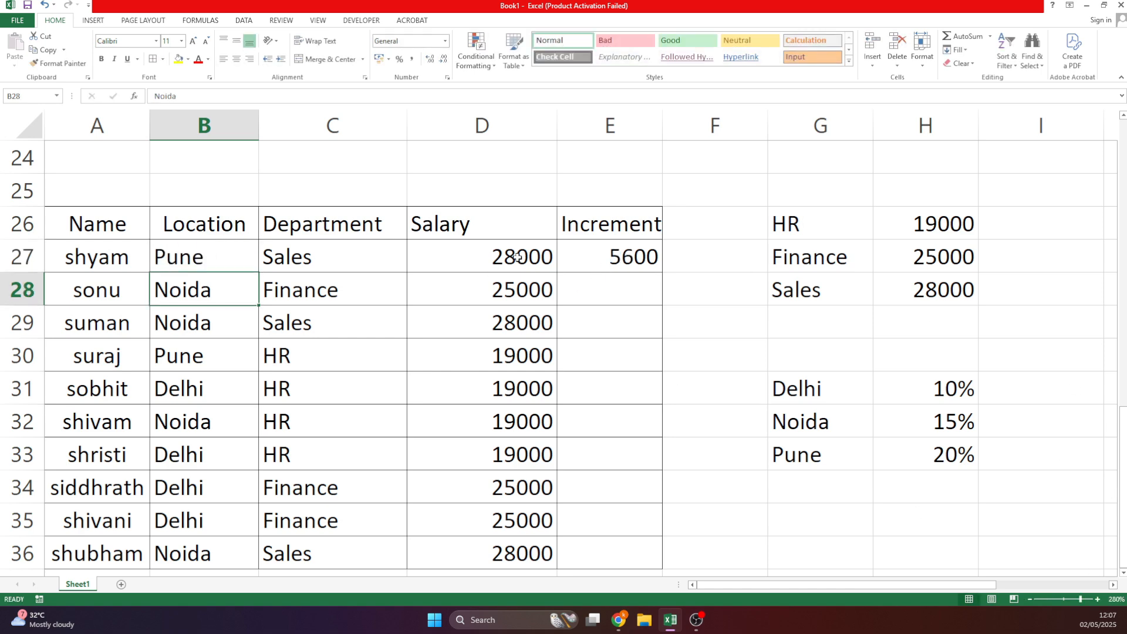
# Fill the Increment formula down to every employee in E27:E36.
pyautogui.click(640, 259)
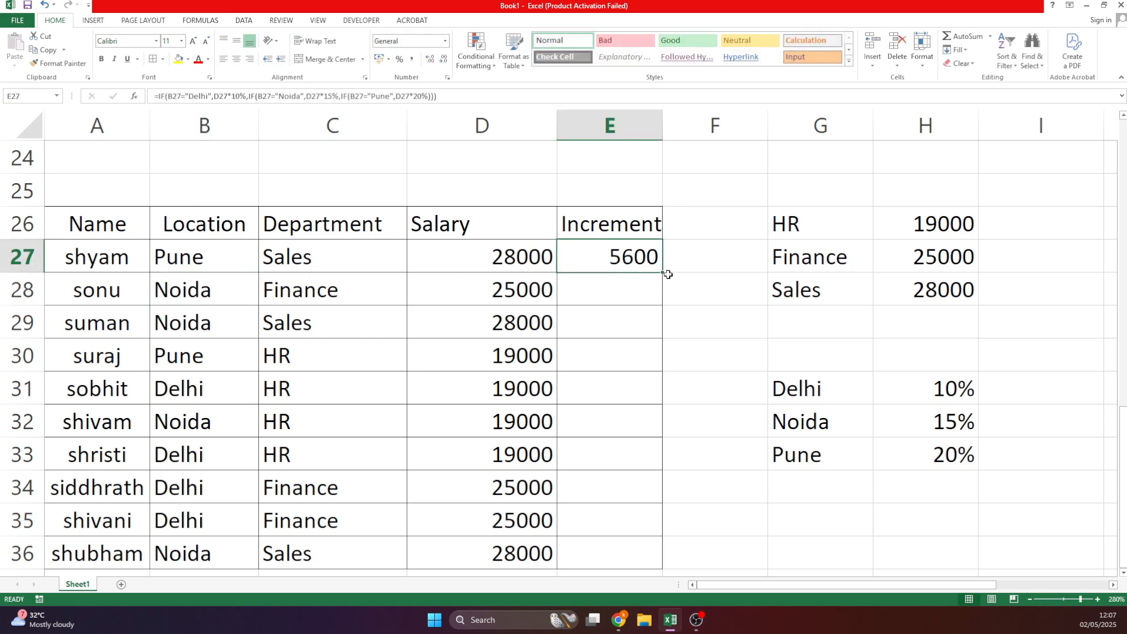
pyautogui.doubleClick(663, 274)
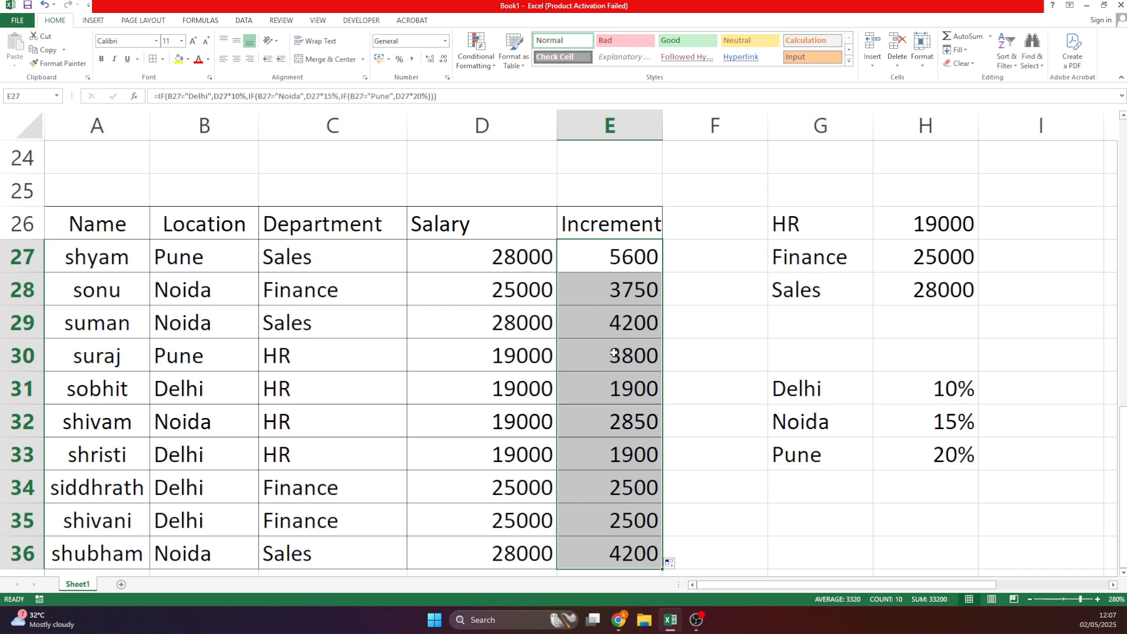
pyautogui.click(762, 378)
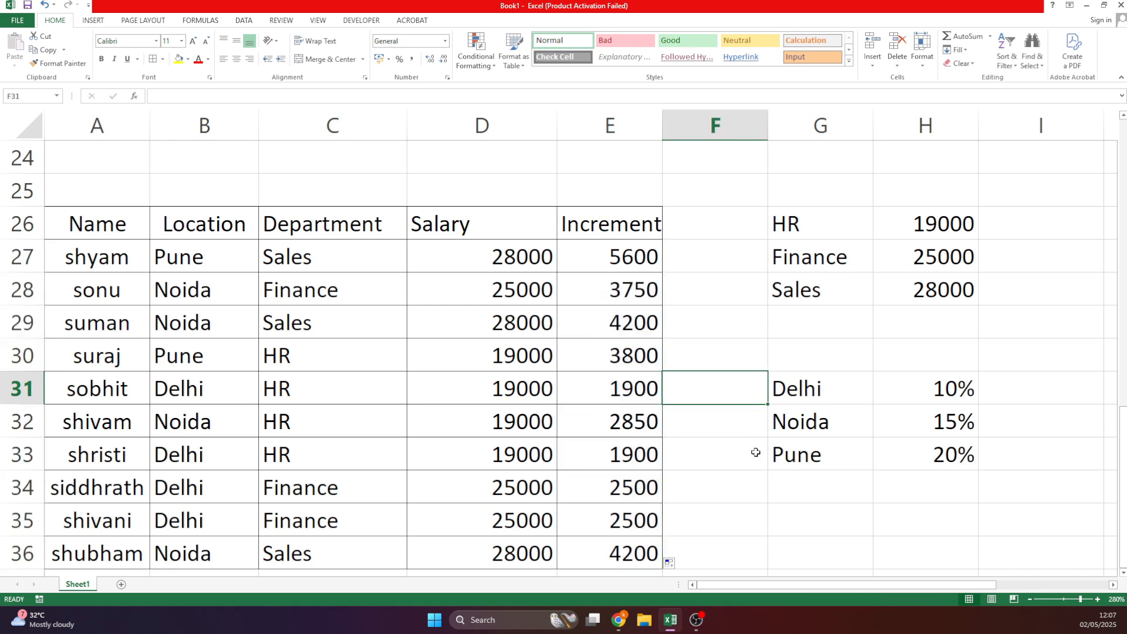
# Set C27's department to Finance, then HR, and B27's location to Delhi.
pyautogui.click(284, 268)
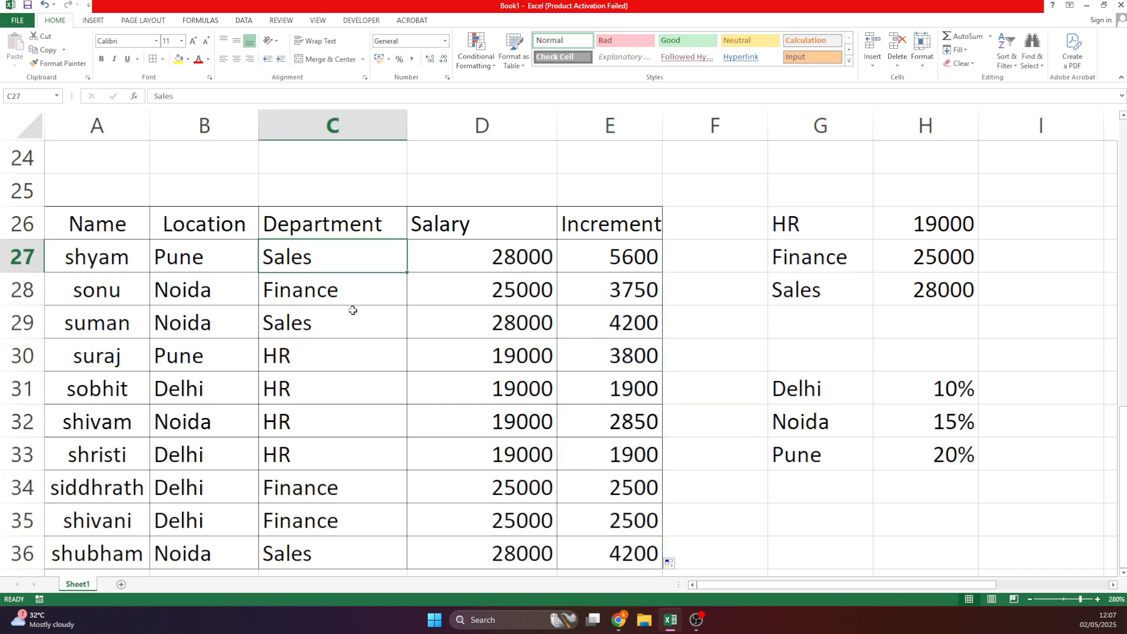
pyautogui.write('f')
pyautogui.press('Return')
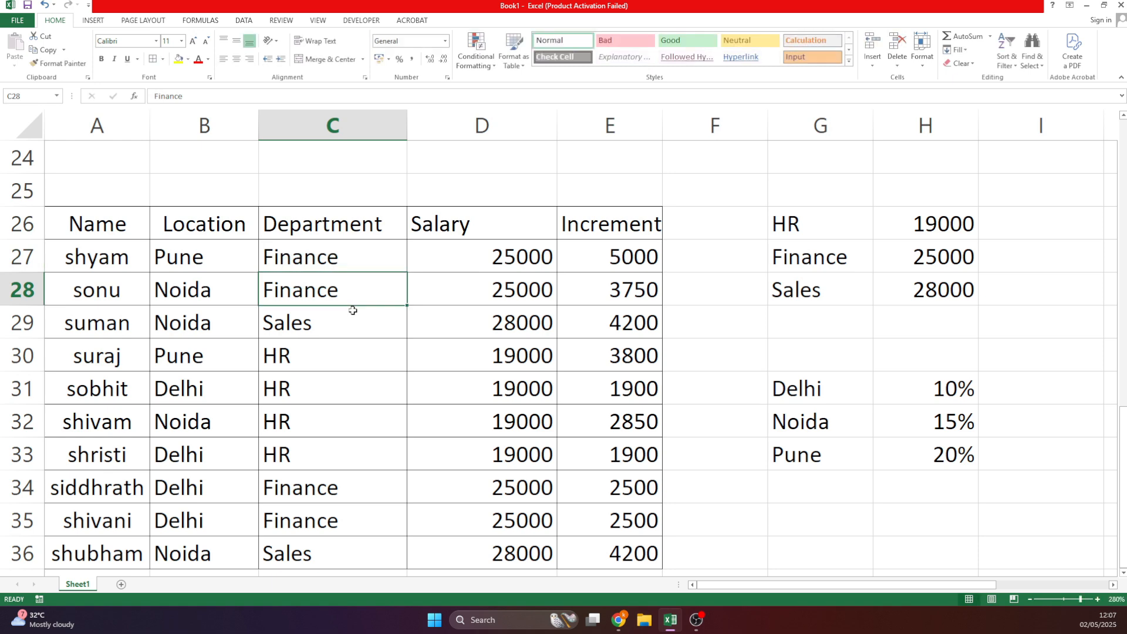
pyautogui.press('Up')
pyautogui.write('h')
pyautogui.press('Return')
pyautogui.press('Up')
pyautogui.press('Left')
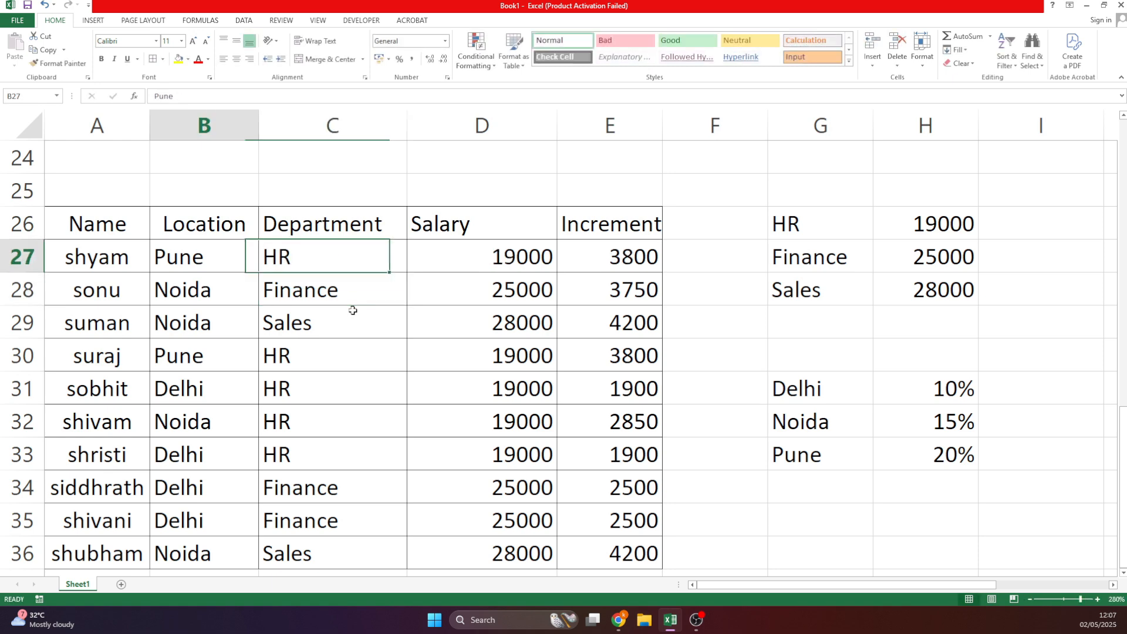
pyautogui.write('d')
pyautogui.press('Return')
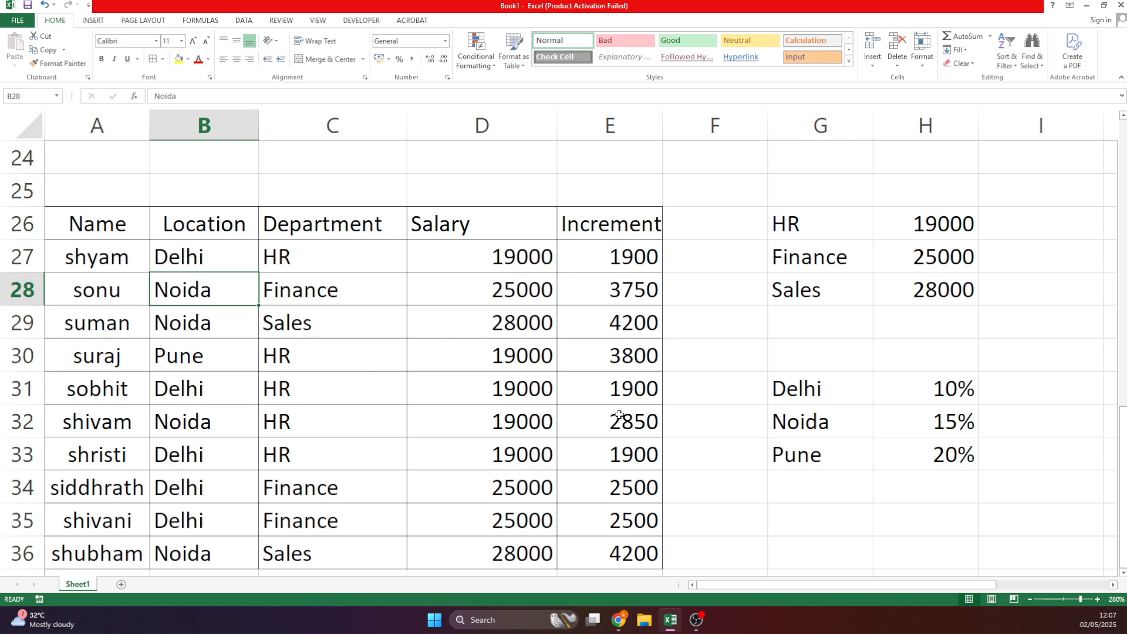
# Select the student marks table A2:K12 and turn off its centre alignment with Alt+H, A, C.
pyautogui.scroll(4, 761, 490)
pyautogui.scroll(3, 777, 460)
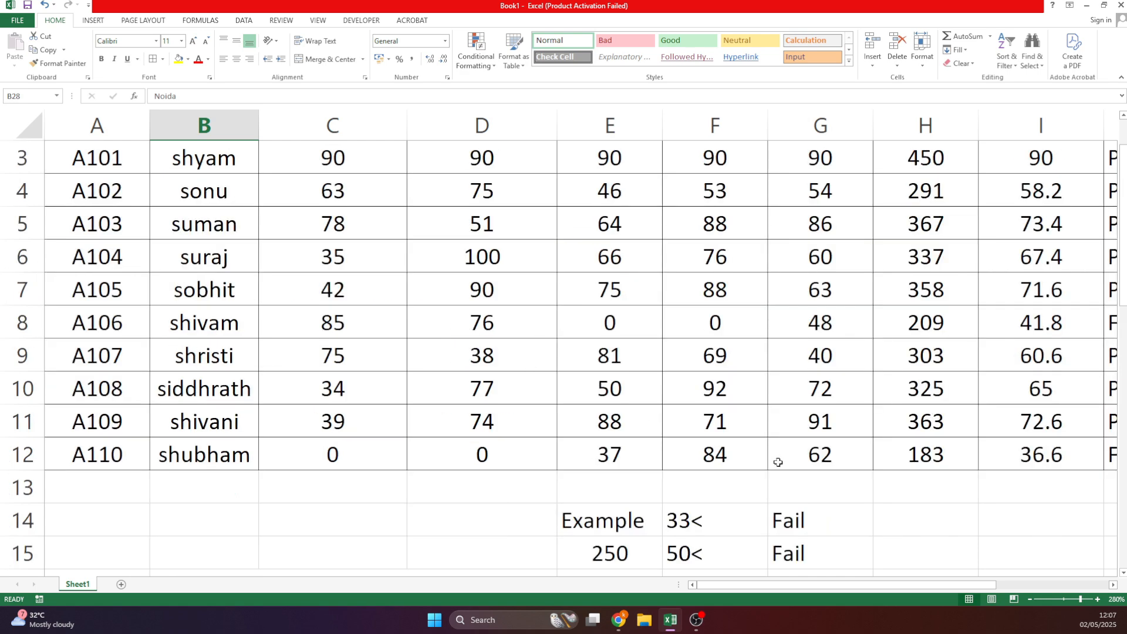
pyautogui.scroll(-1, 778, 460)
pyautogui.scroll(-2, 740, 545)
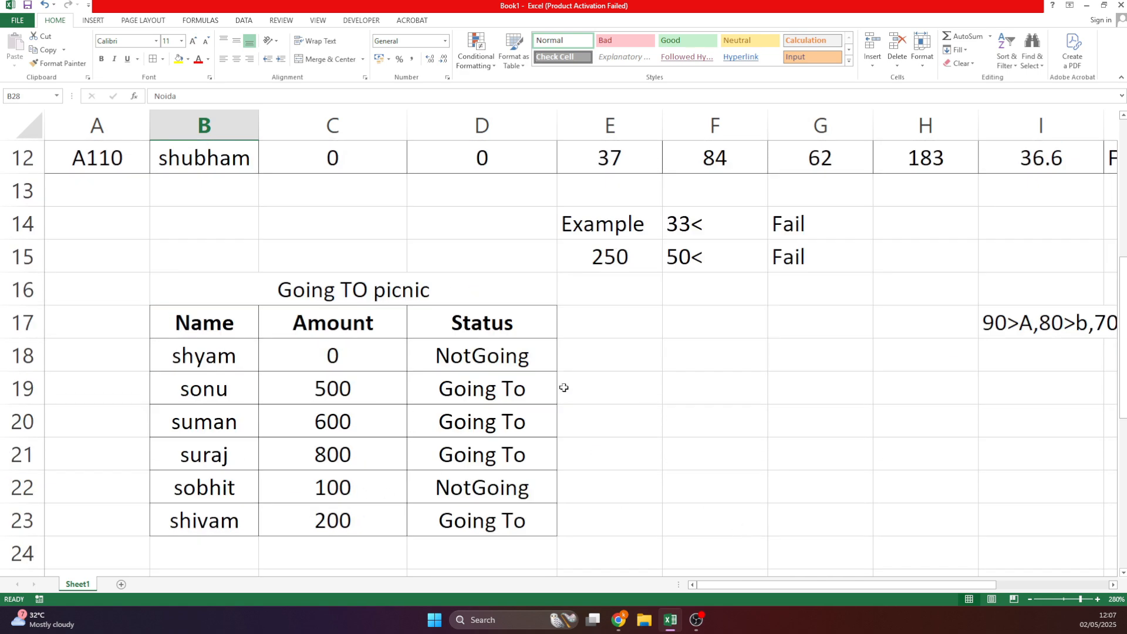
pyautogui.moveTo(950, 587); pyautogui.dragTo(1069, 599)
pyautogui.scroll(3, 907, 522)
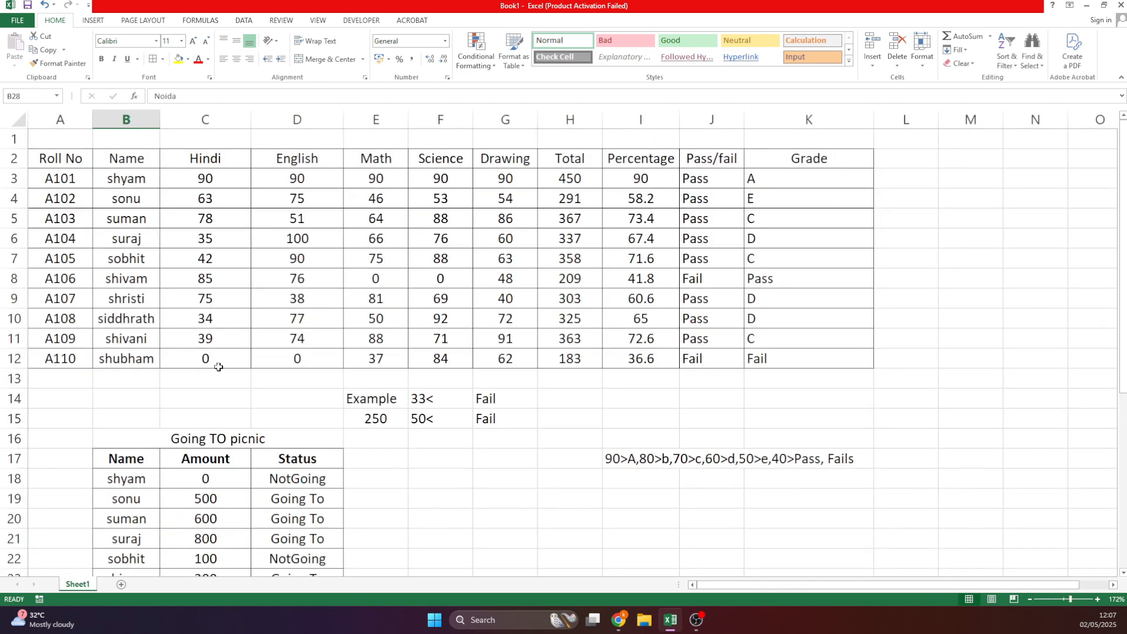
pyautogui.moveTo(60, 163); pyautogui.dragTo(822, 362)
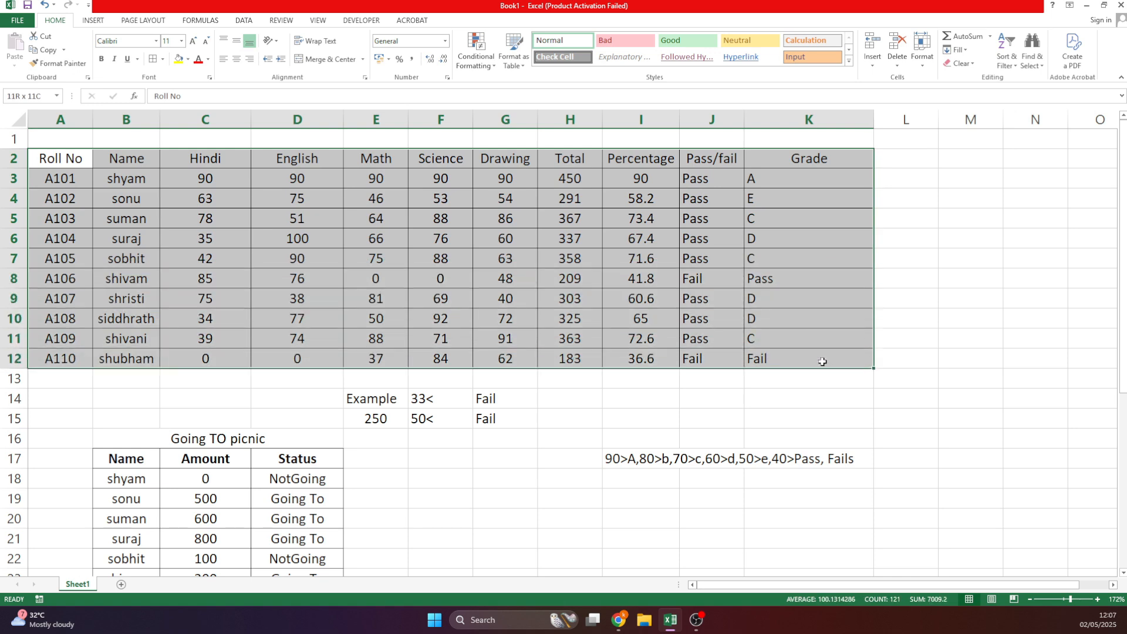
pyautogui.hotkey('alt', 'h')
pyautogui.press('a')
pyautogui.press('c')
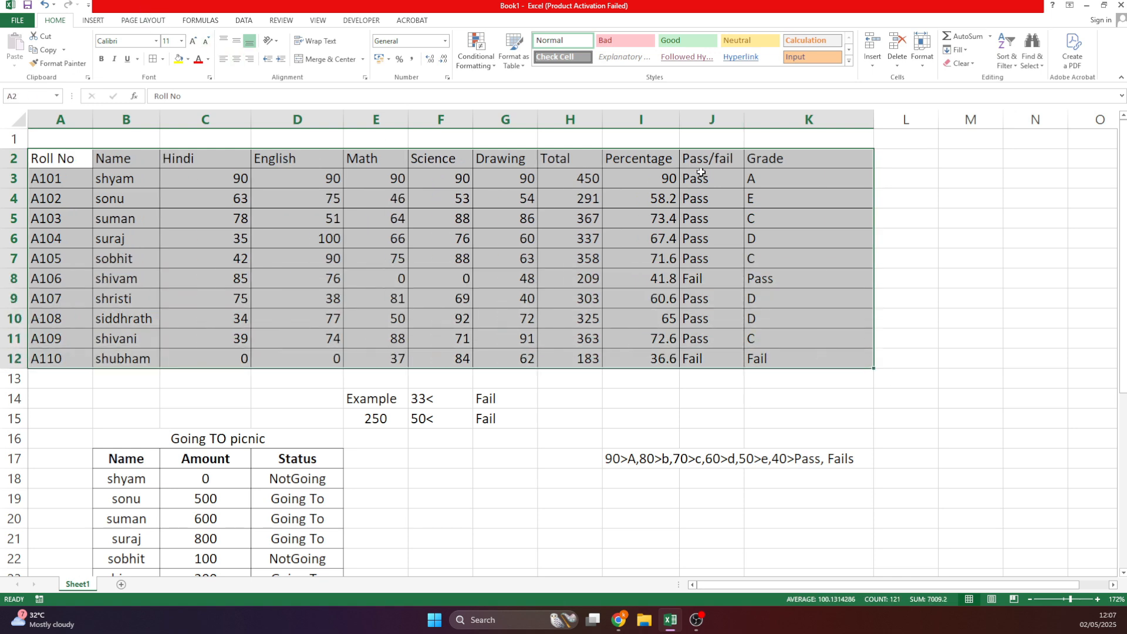
# Return to the employee table and zoom in on it.
pyautogui.scroll(-6, 808, 182)
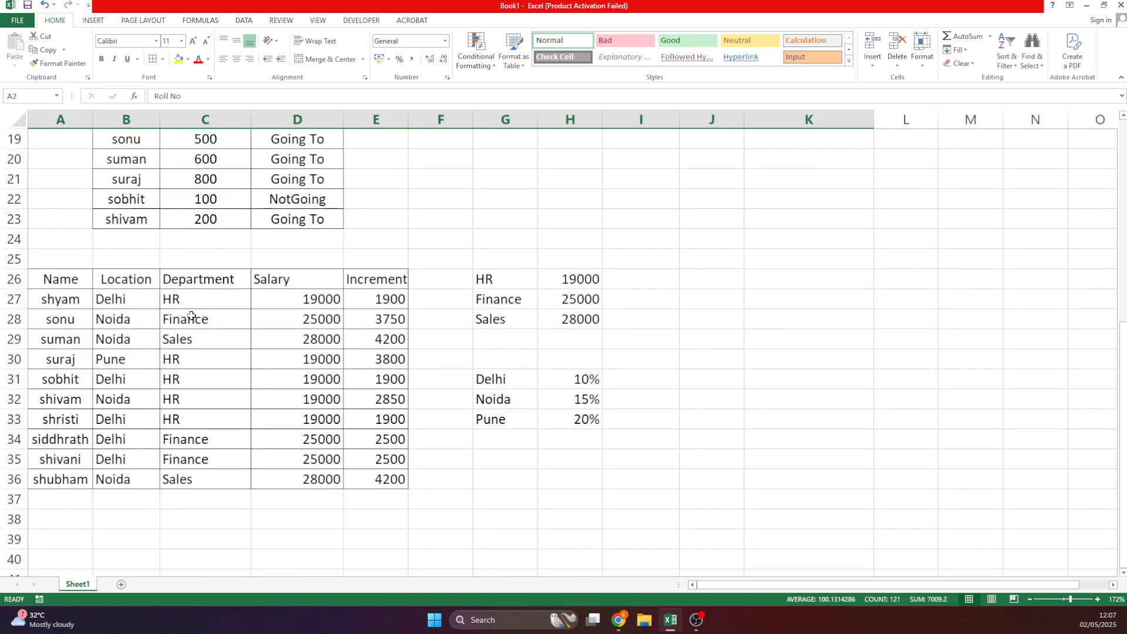
pyautogui.moveTo(50, 280); pyautogui.dragTo(395, 481)
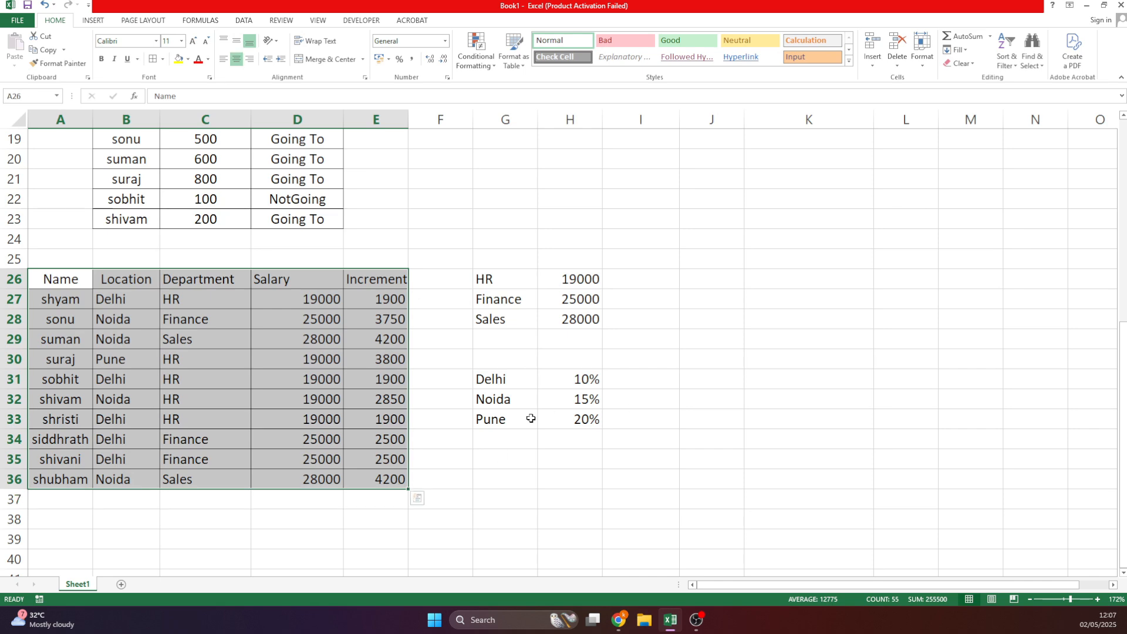
pyautogui.moveTo(1072, 600); pyautogui.dragTo(1079, 599)
pyautogui.click(637, 357)
# Copy A26:C36 to A40 and clear the copied department values in C41:C50.
pyautogui.scroll(-1, 637, 357)
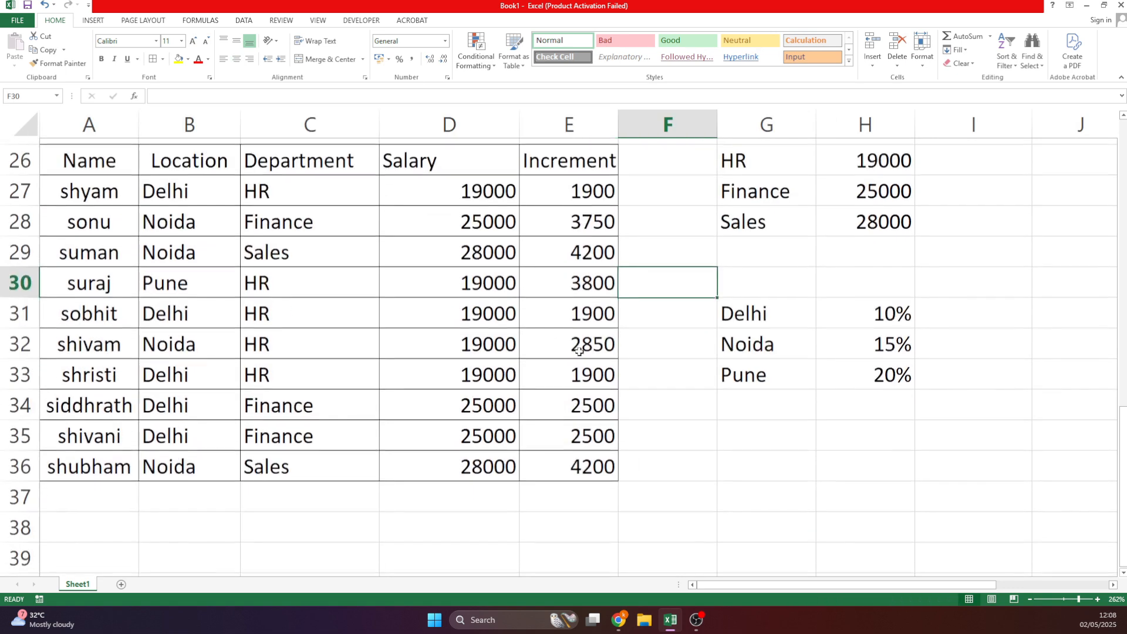
pyautogui.moveTo(168, 154); pyautogui.dragTo(320, 434)
pyautogui.moveTo(101, 158); pyautogui.dragTo(319, 468)
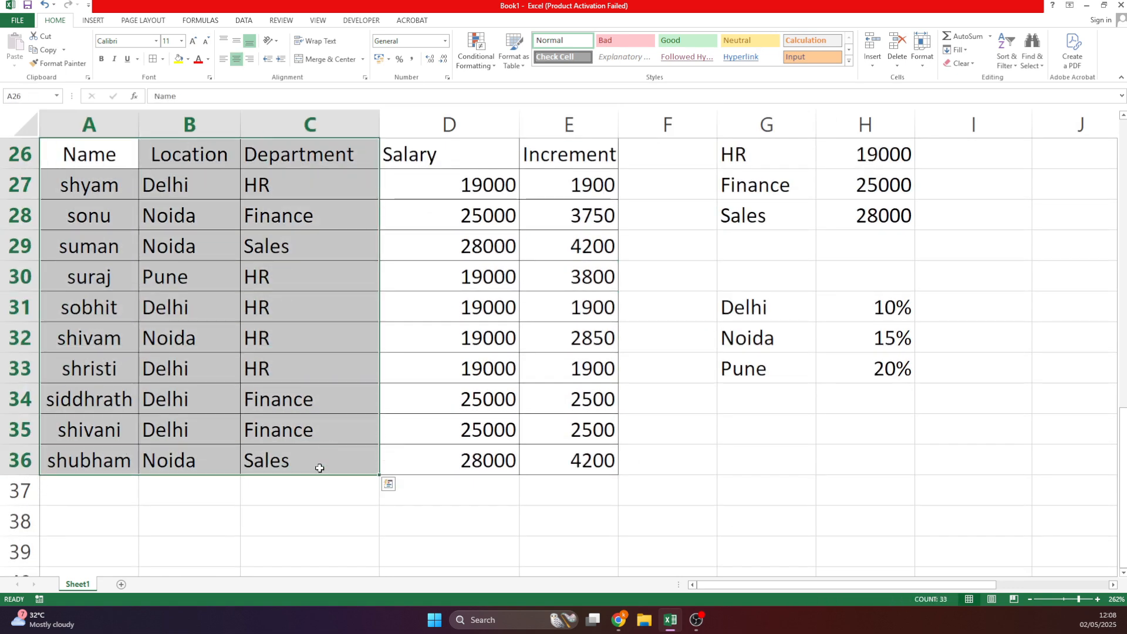
pyautogui.hotkey('ctrl', 'c')
pyautogui.scroll(-3, 312, 455)
pyautogui.click(105, 301)
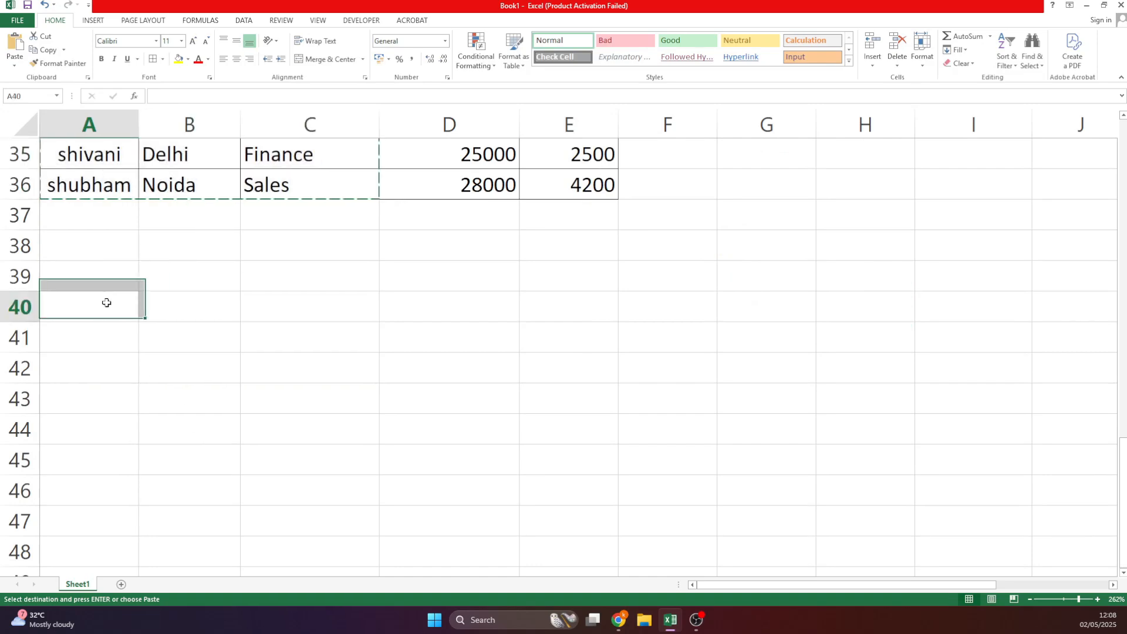
pyautogui.hotkey('ctrl', 'v')
pyautogui.click(465, 360)
pyautogui.moveTo(326, 335); pyautogui.dragTo(349, 522)
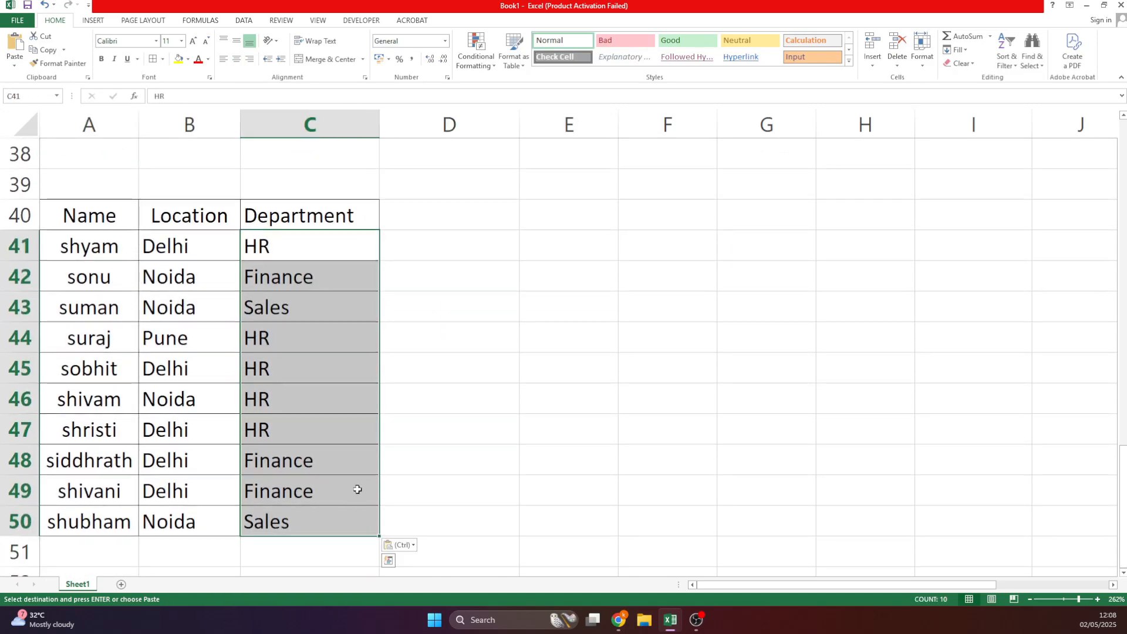
pyautogui.press('Delete')
# Copy the Salary column into column D of the new table at row 40.
pyautogui.scroll(4, 385, 403)
pyautogui.scroll(1, 404, 222)
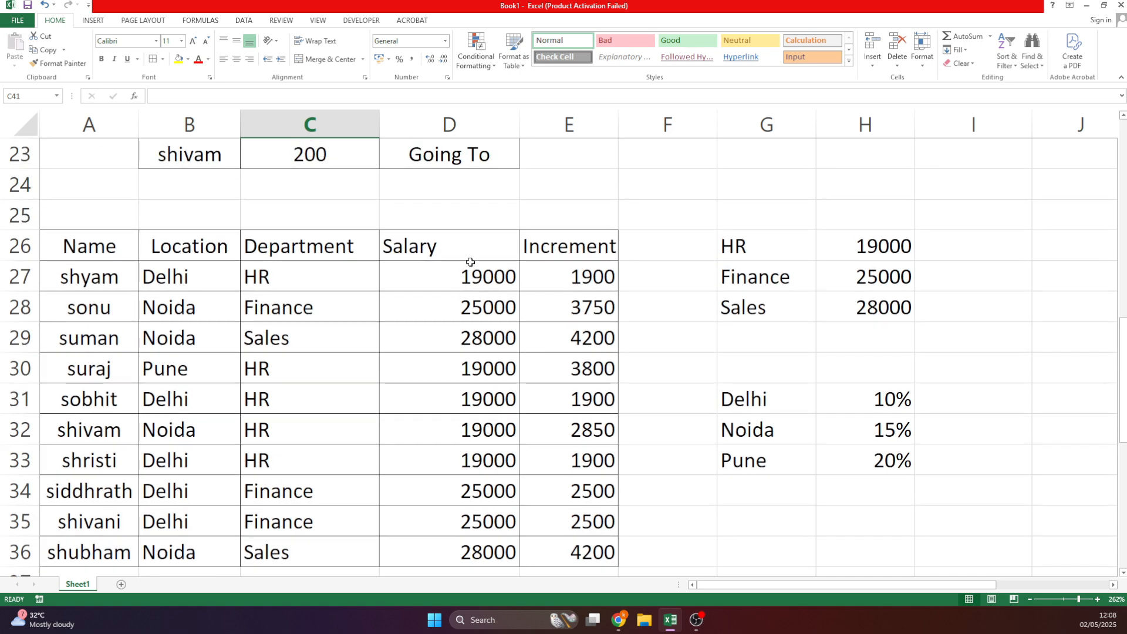
pyautogui.moveTo(468, 263); pyautogui.dragTo(528, 421)
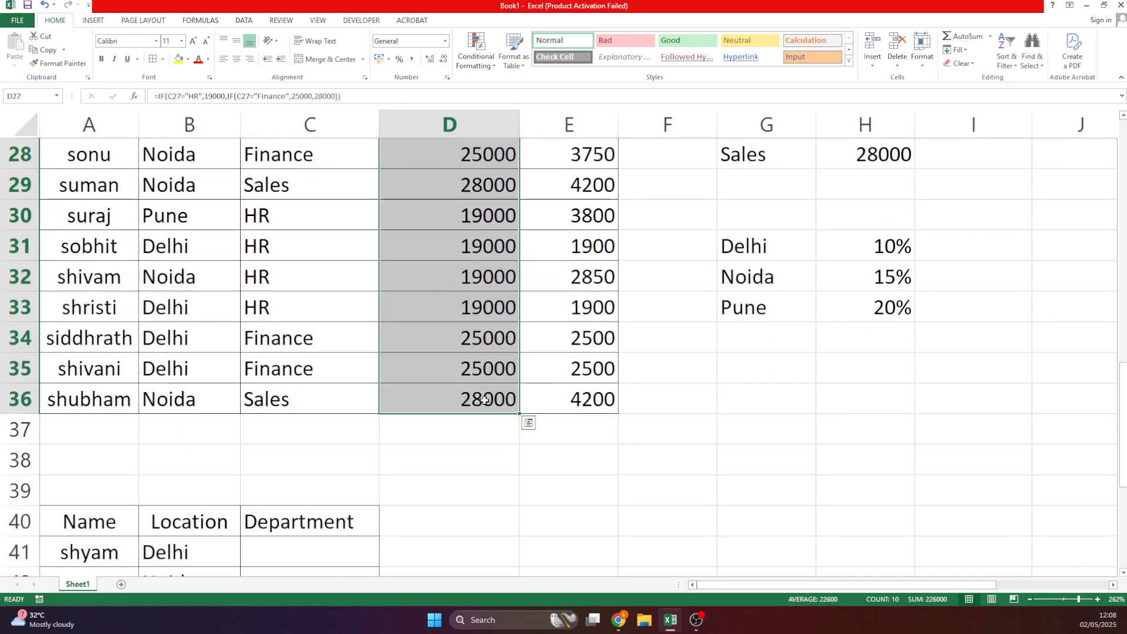
pyautogui.hotkey('ctrl', 'c')
pyautogui.scroll(-3, 390, 282)
pyautogui.click(398, 265)
pyautogui.hotkey('ctrl', 'v')
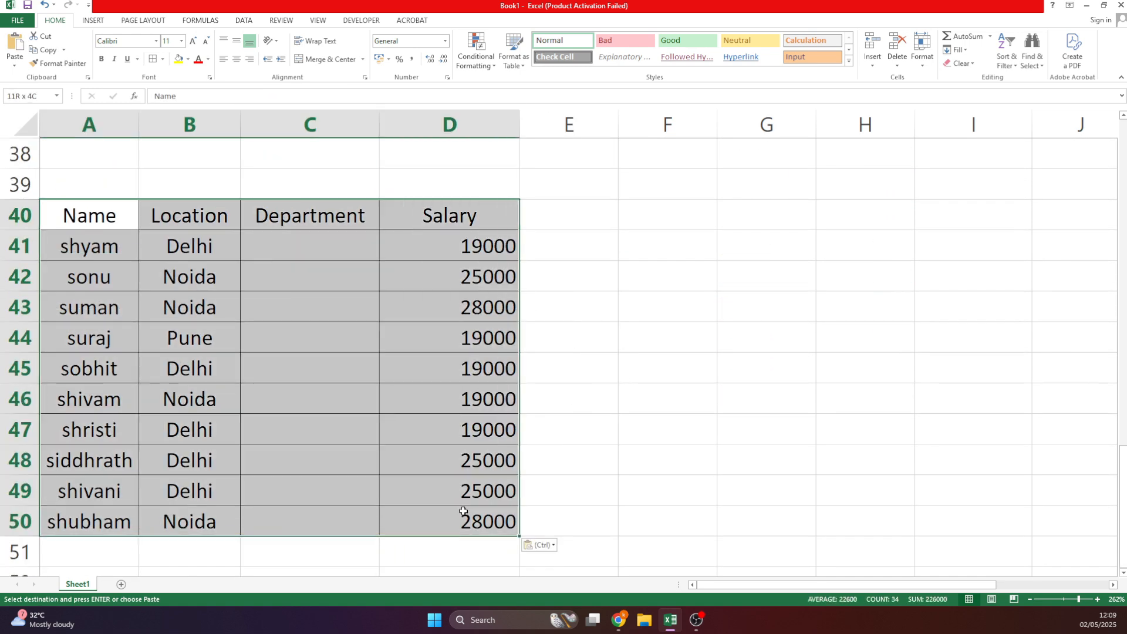
# Centre-align the new table's contents, then select the department salary list G26:H28.
pyautogui.click(241, 61)
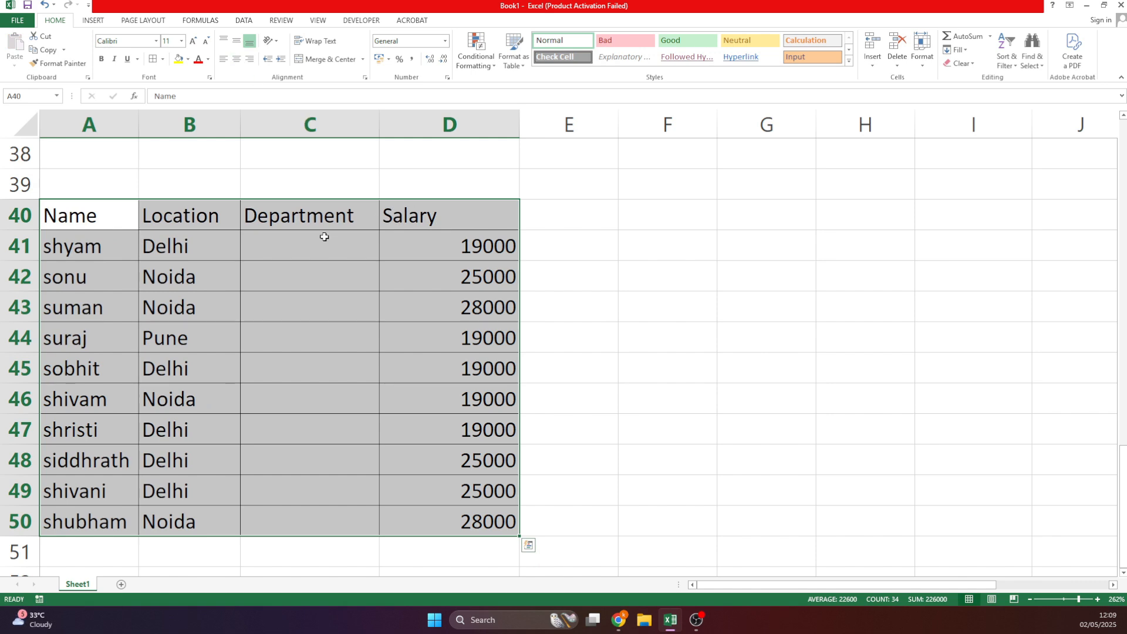
pyautogui.click(235, 61)
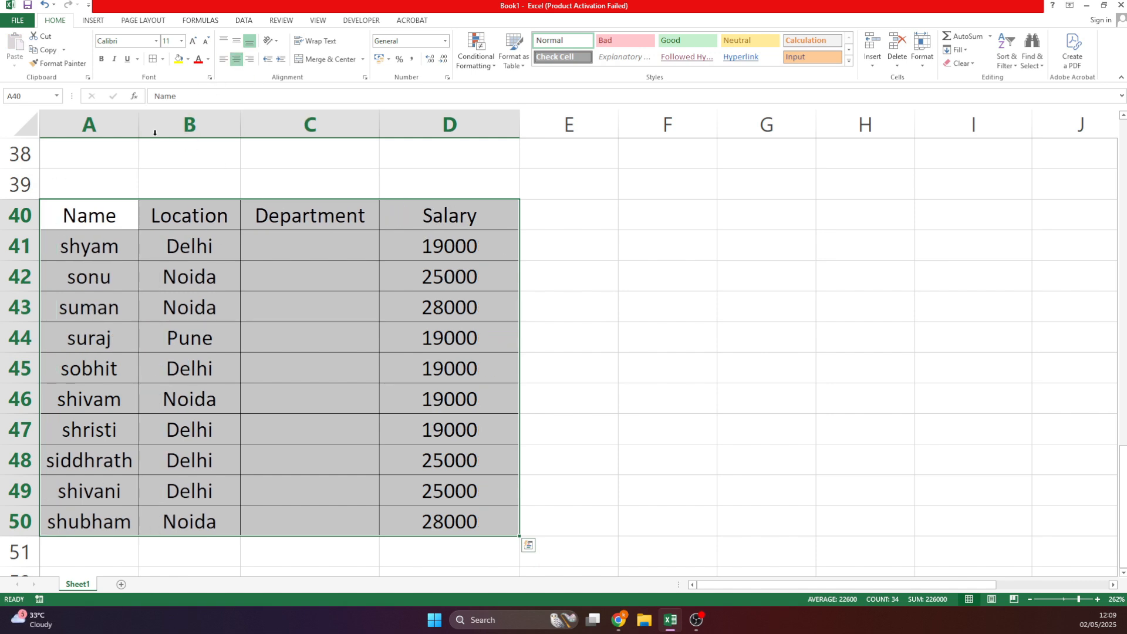
pyautogui.click(365, 309)
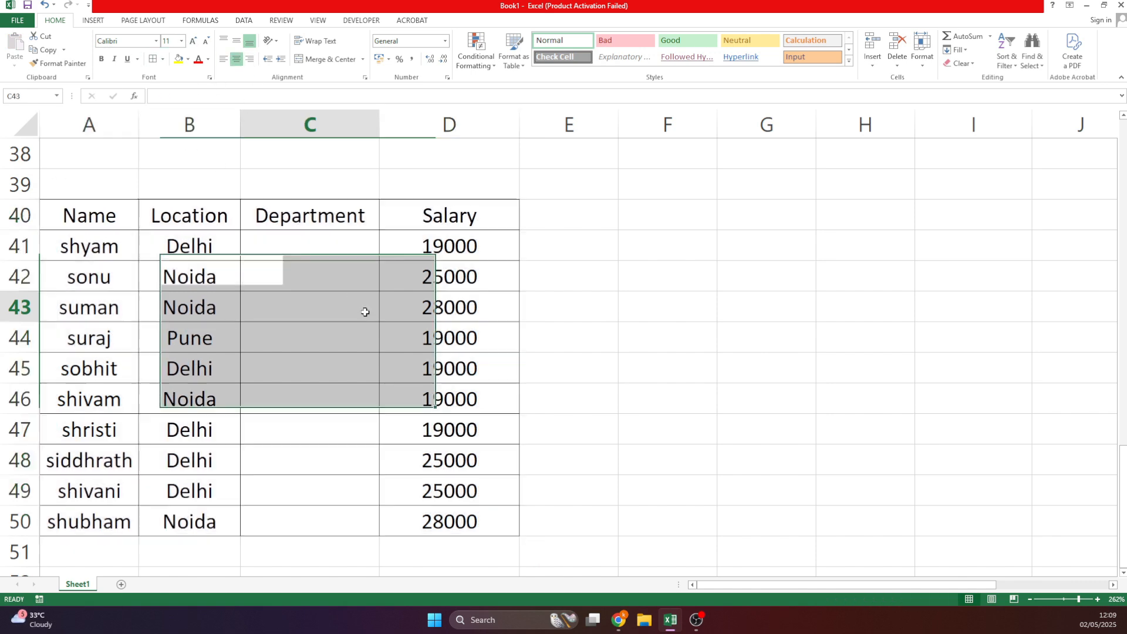
pyautogui.click(366, 252)
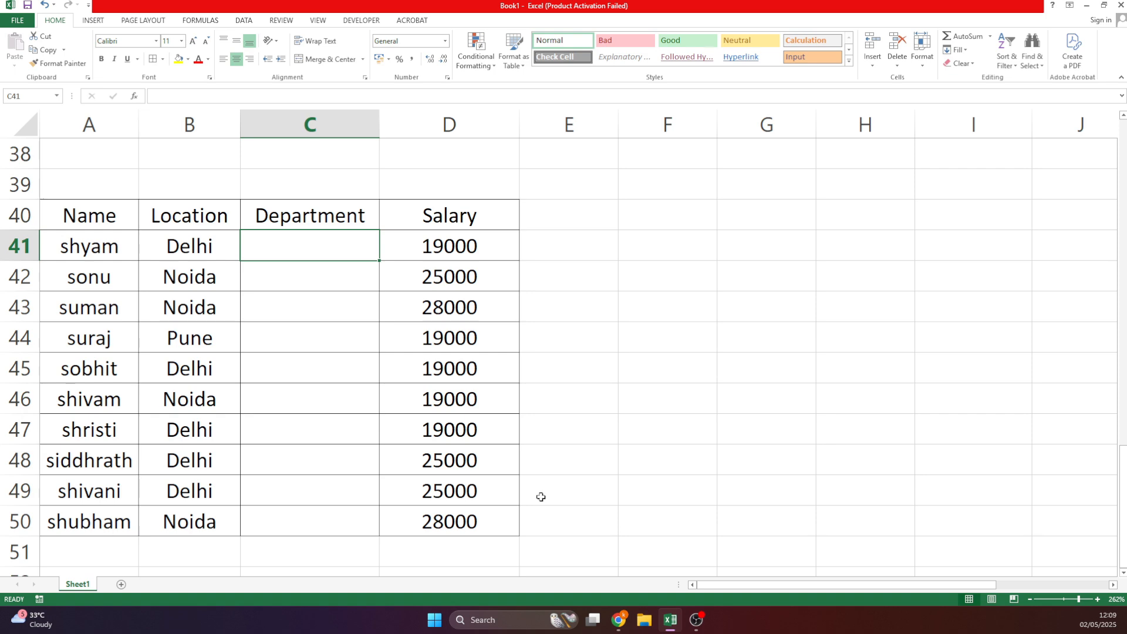
pyautogui.scroll(4, 624, 292)
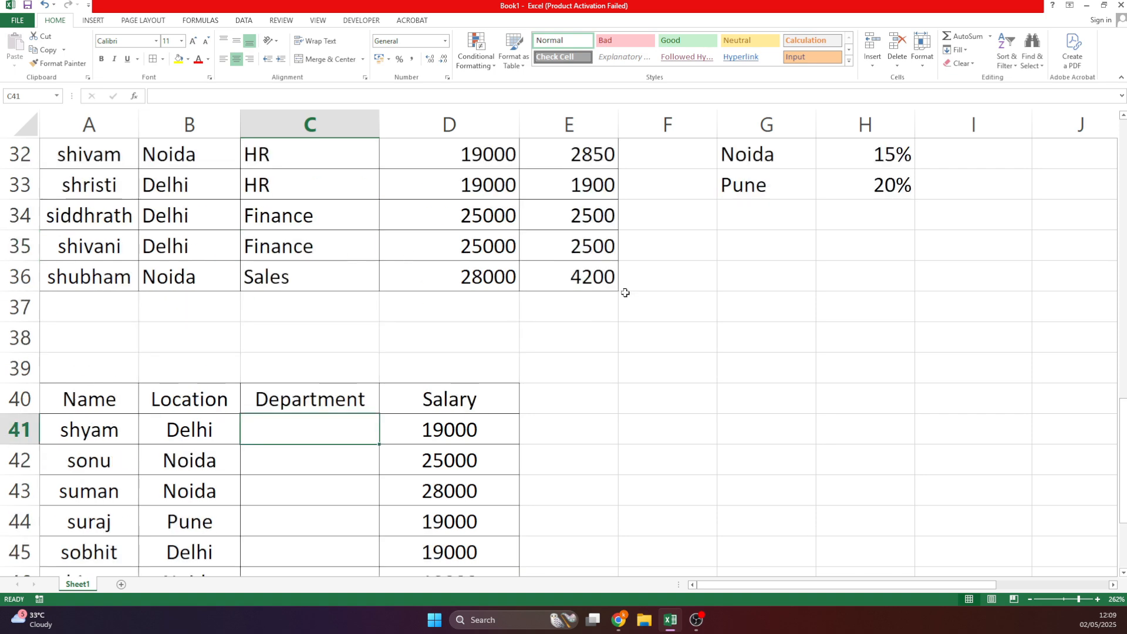
pyautogui.moveTo(768, 164); pyautogui.dragTo(883, 219)
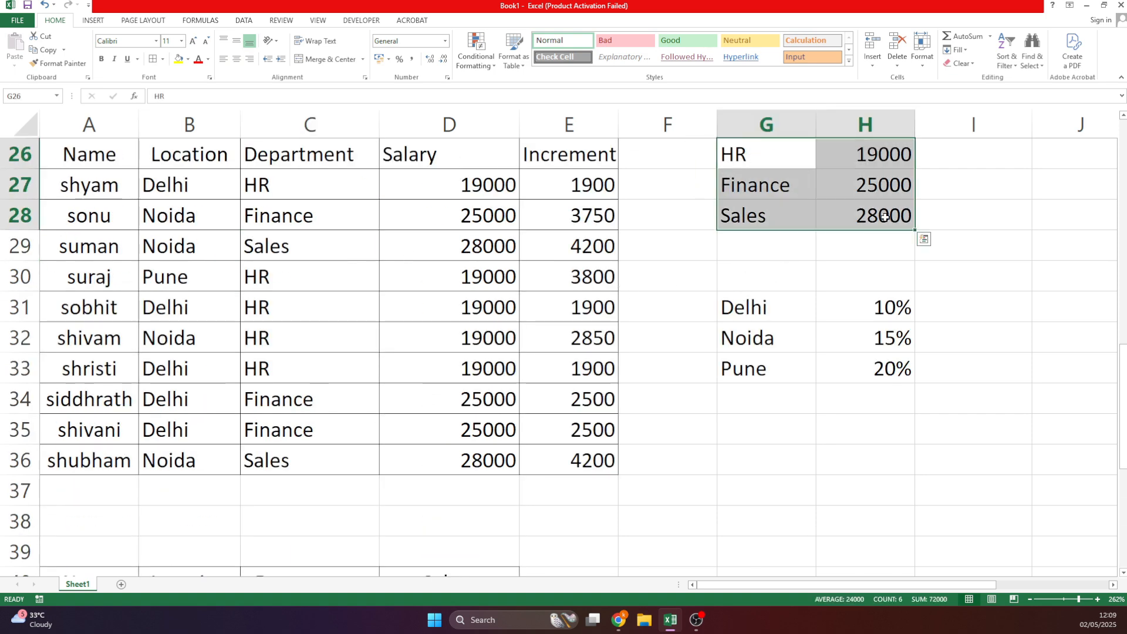
# Paste the department salary list into F43 beside the new table.
pyautogui.hotkey('ctrl', 'c')
pyautogui.scroll(-2, 629, 448)
pyautogui.scroll(-2, 630, 448)
pyautogui.click(664, 307)
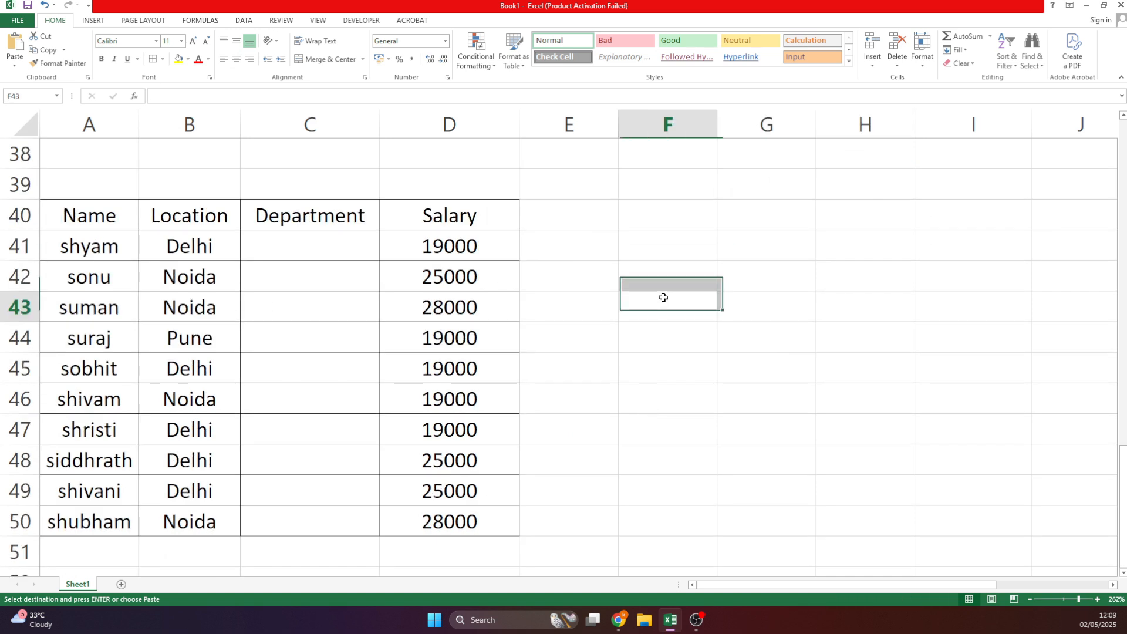
pyautogui.hotkey('ctrl', 'v')
pyautogui.click(691, 401)
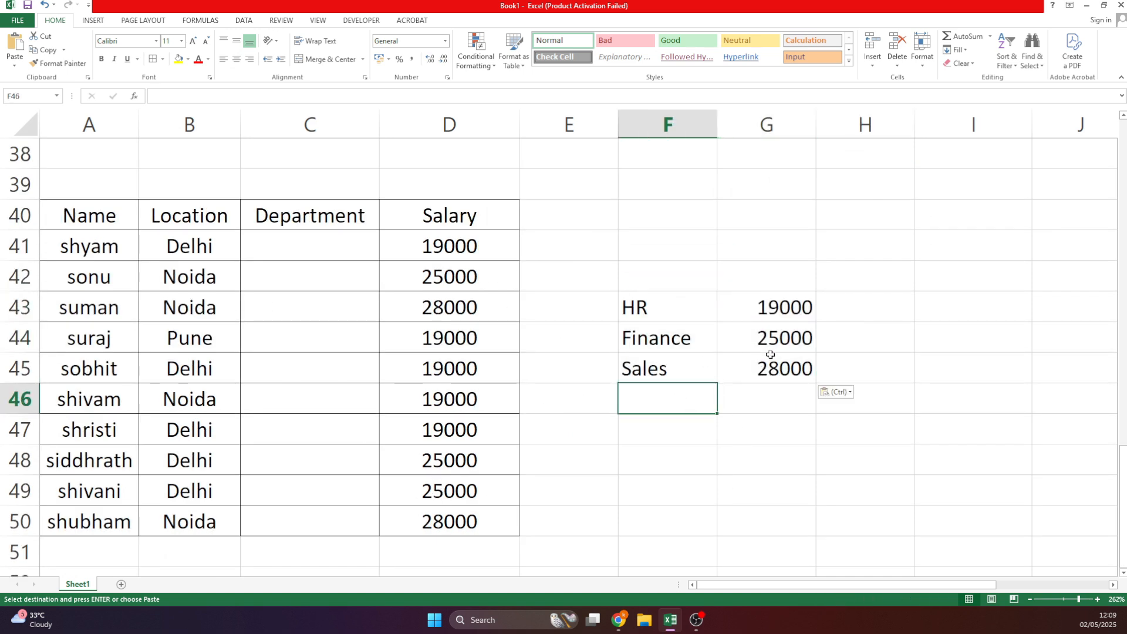
# Change the Sales salary in the pasted list to 25000.
pyautogui.click(690, 373)
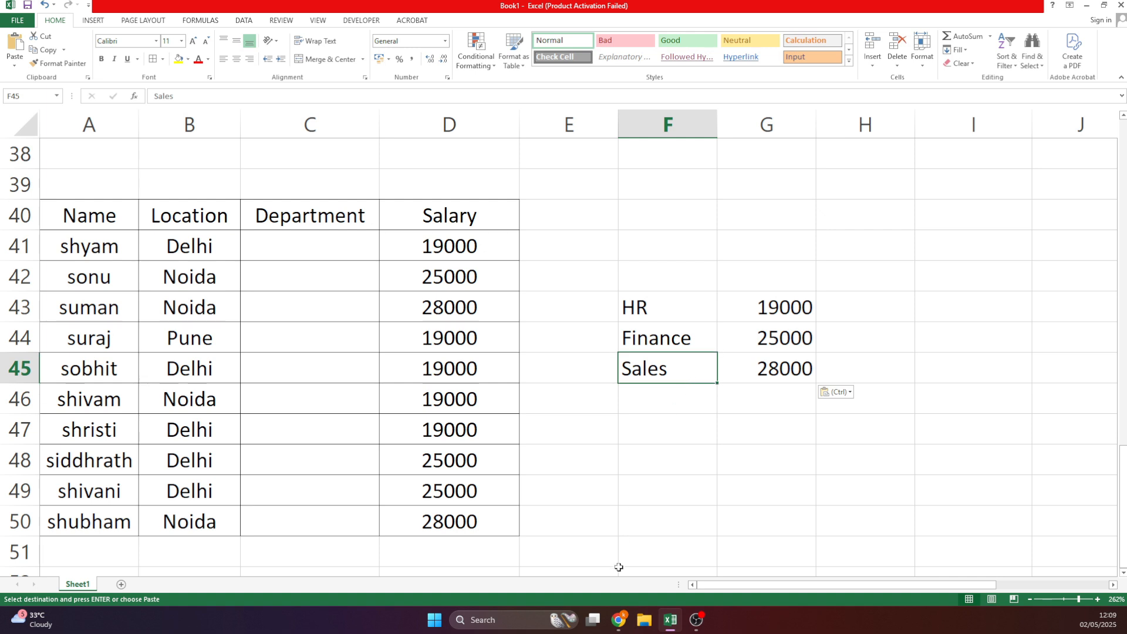
pyautogui.click(772, 360)
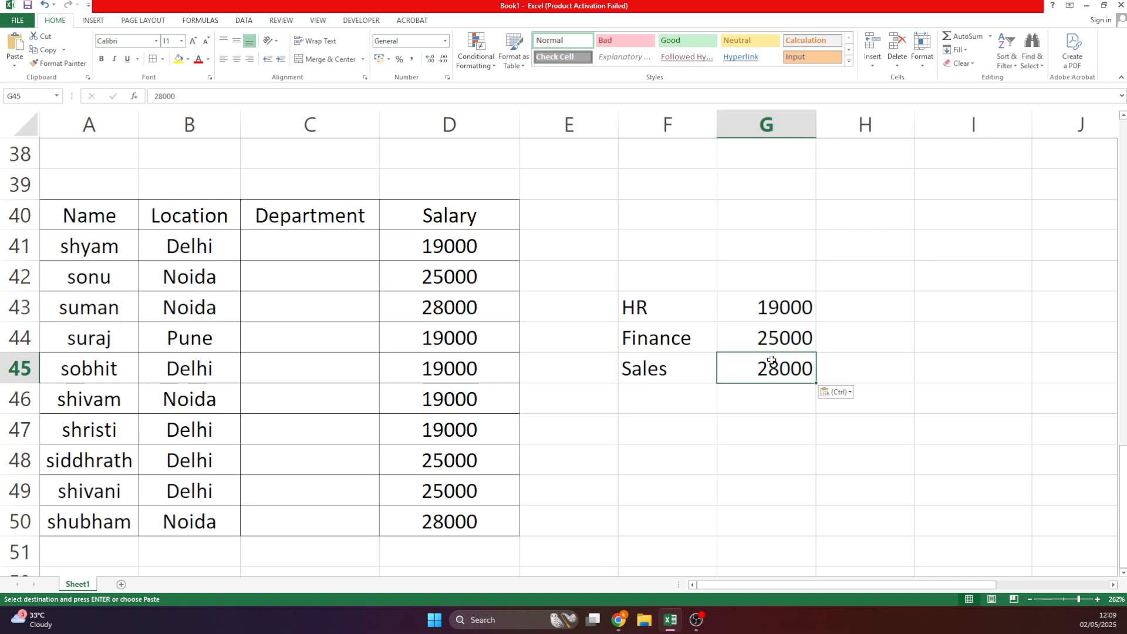
pyautogui.doubleClick(766, 369)
pyautogui.moveTo(768, 369)
pyautogui.mouseDown()
pyautogui.moveTo(796, 369)
pyautogui.moveTo(781, 373)
pyautogui.mouseUp()
pyautogui.write('5')
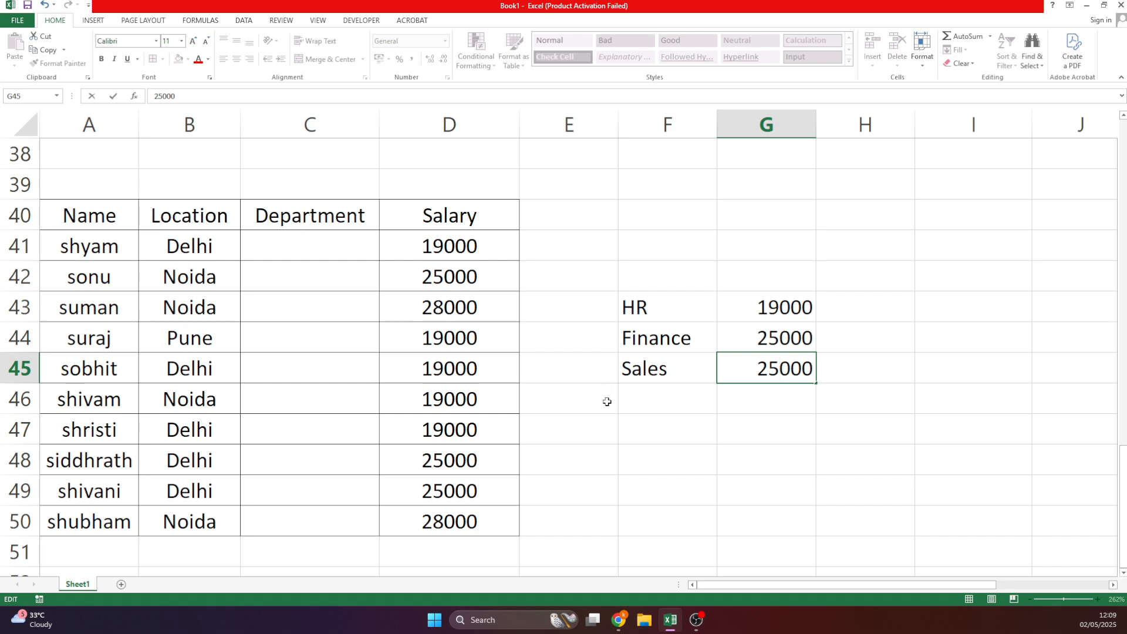
pyautogui.click(771, 334)
# Change the Finance salary to 20000 and the HR salary to 15000.
pyautogui.doubleClick(771, 338)
pyautogui.moveTo(767, 338); pyautogui.dragTo(779, 308)
pyautogui.write('0')
pyautogui.click(769, 307)
pyautogui.doubleClick(769, 307)
pyautogui.write('5')
pyautogui.press('Return')
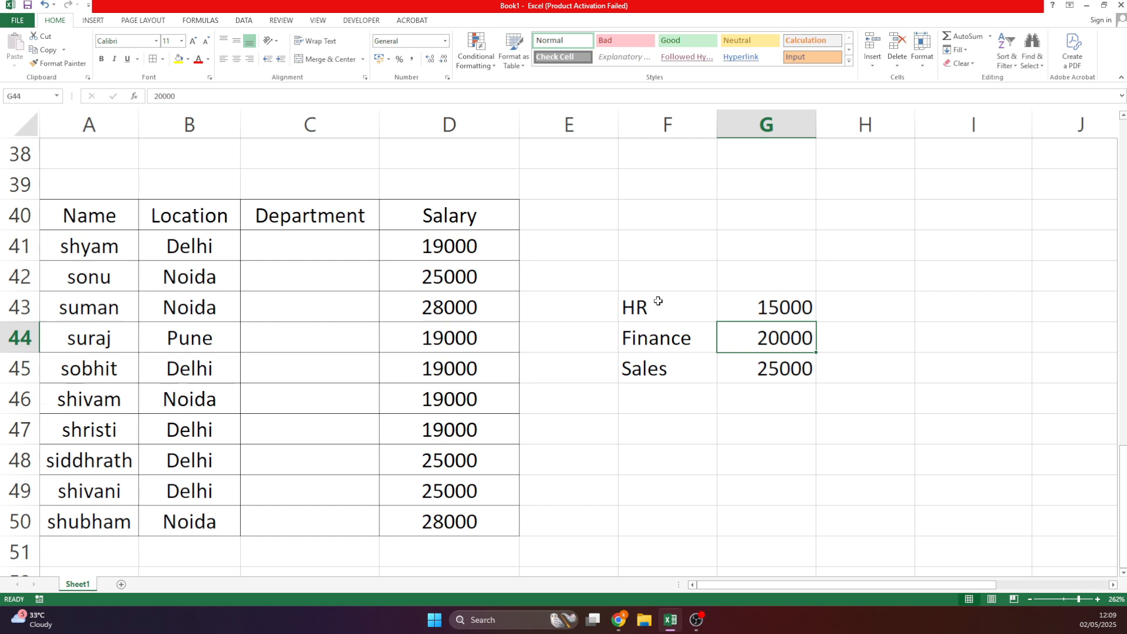
pyautogui.moveTo(459, 243); pyautogui.dragTo(453, 544)
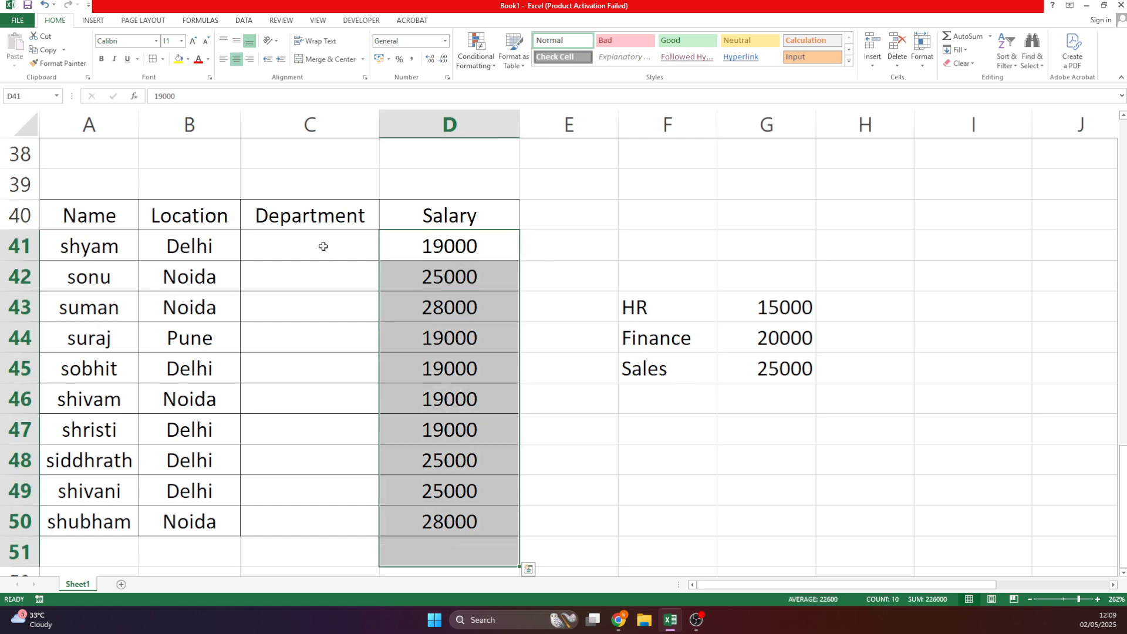
# Begin an IF formula in C41 testing D41 against 25000 for "sales".
pyautogui.moveTo(322, 246); pyautogui.dragTo(340, 529)
pyautogui.click(340, 525)
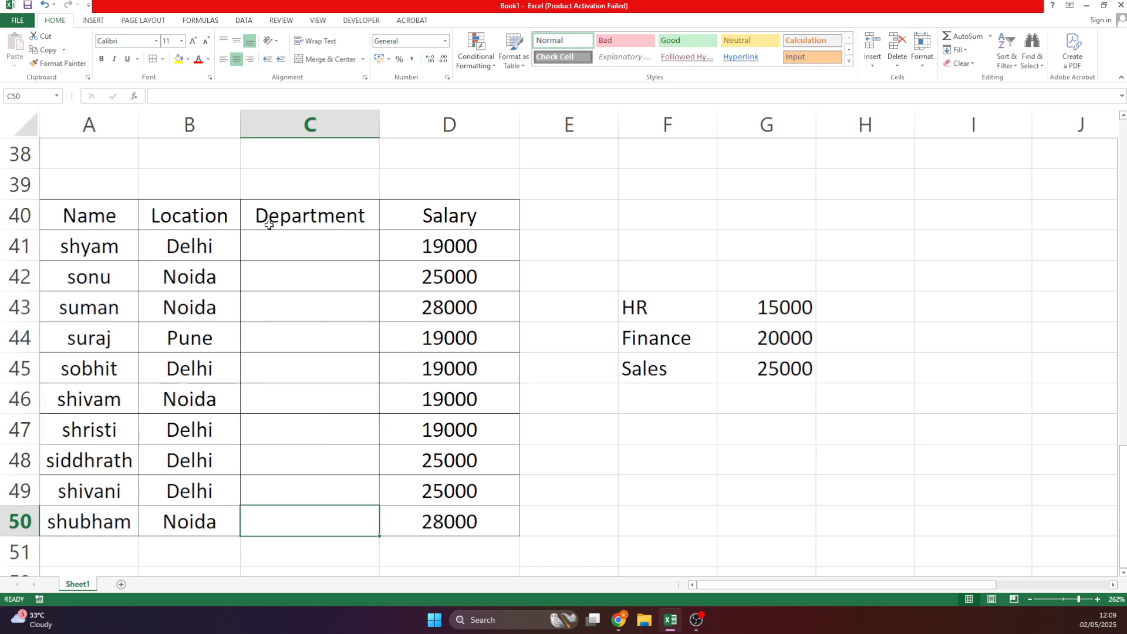
pyautogui.click(280, 250)
pyautogui.write('=IF(')
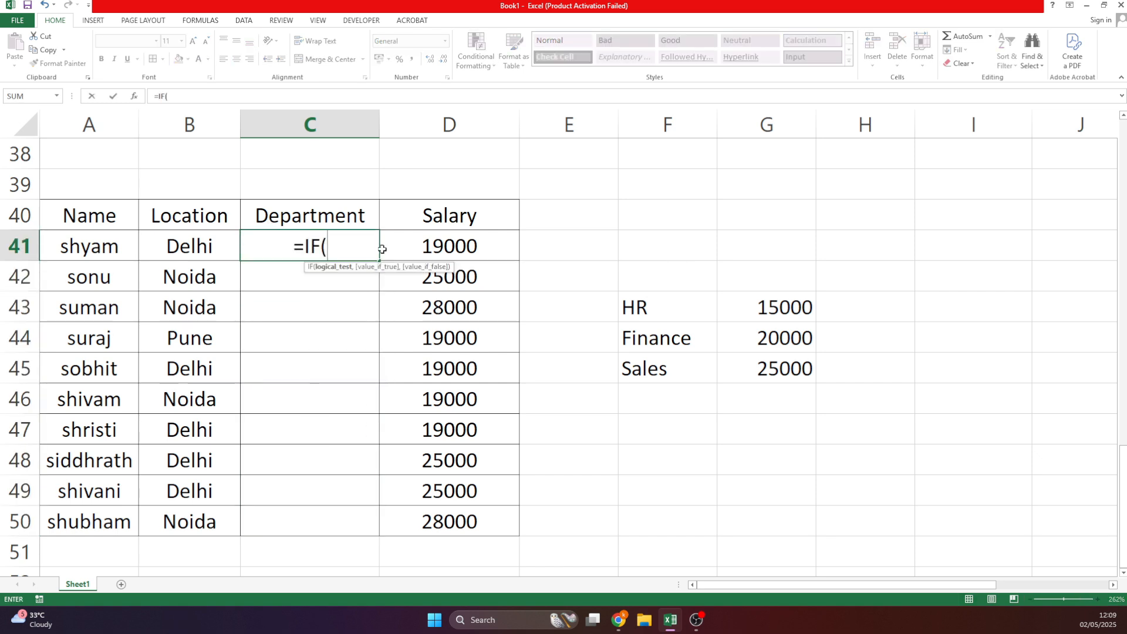
pyautogui.click(434, 253)
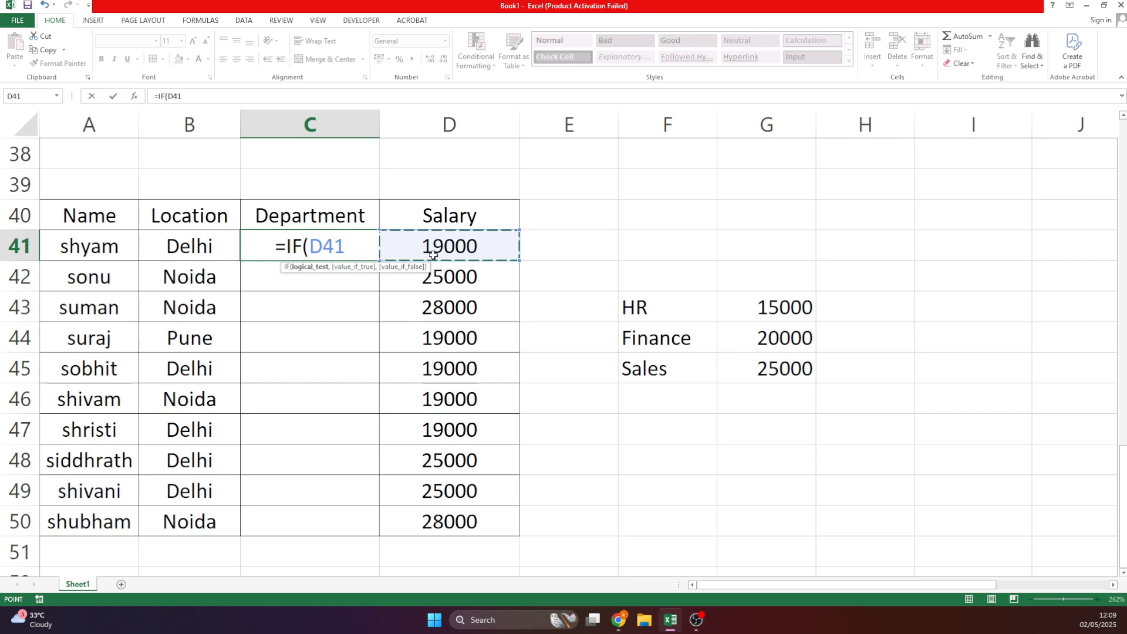
pyautogui.write('<')
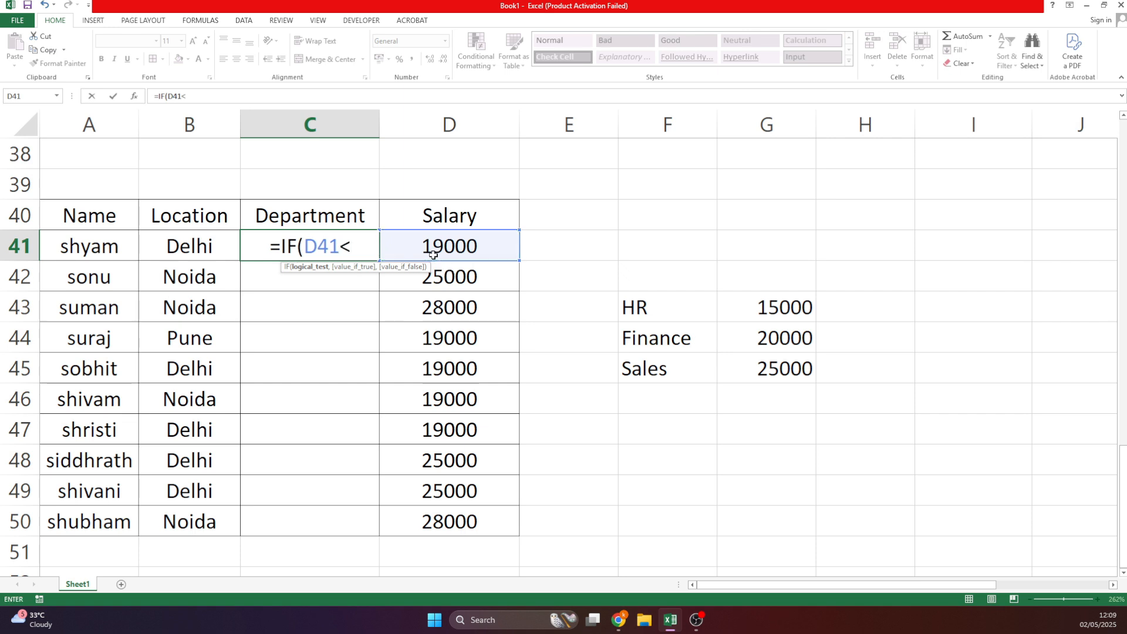
pyautogui.write('25000')
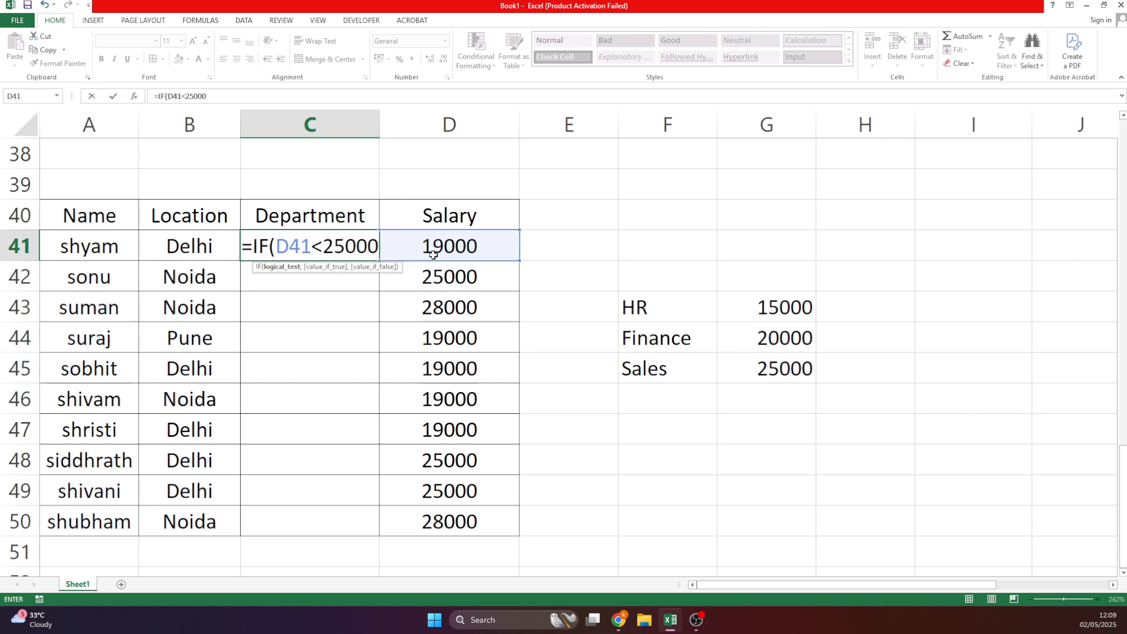
pyautogui.write(',')
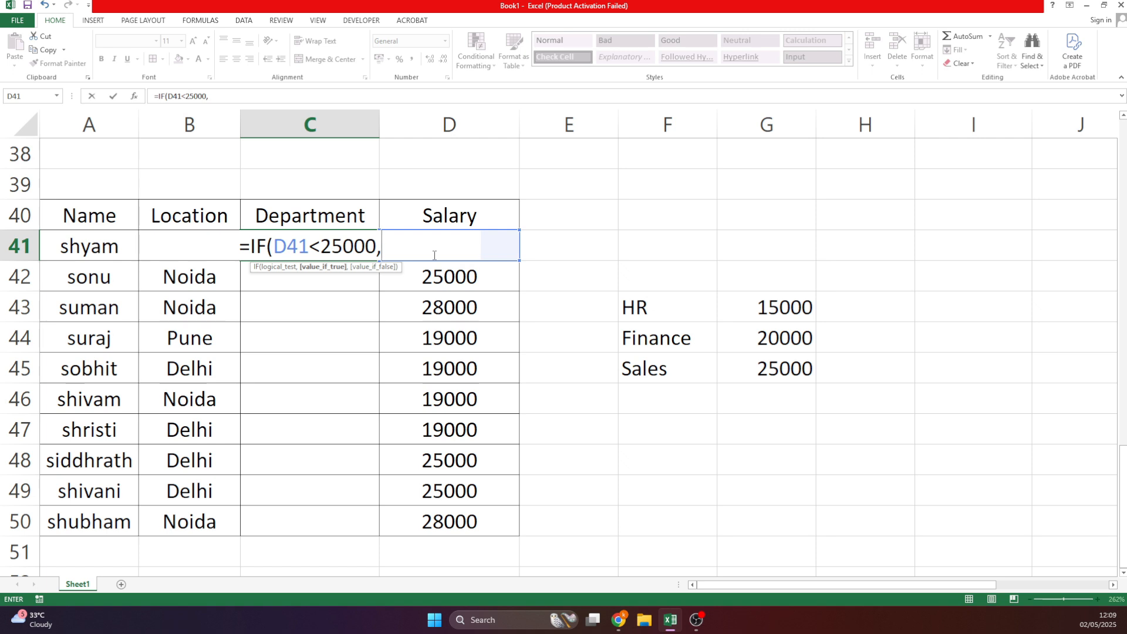
pyautogui.write('"s')
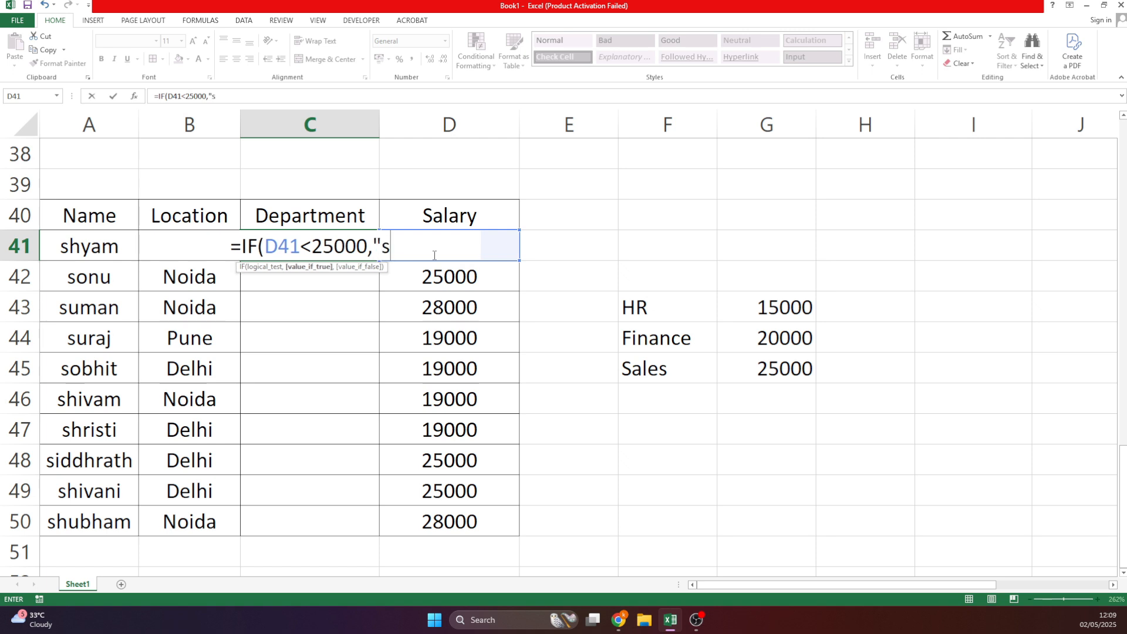
pyautogui.write('ales",')
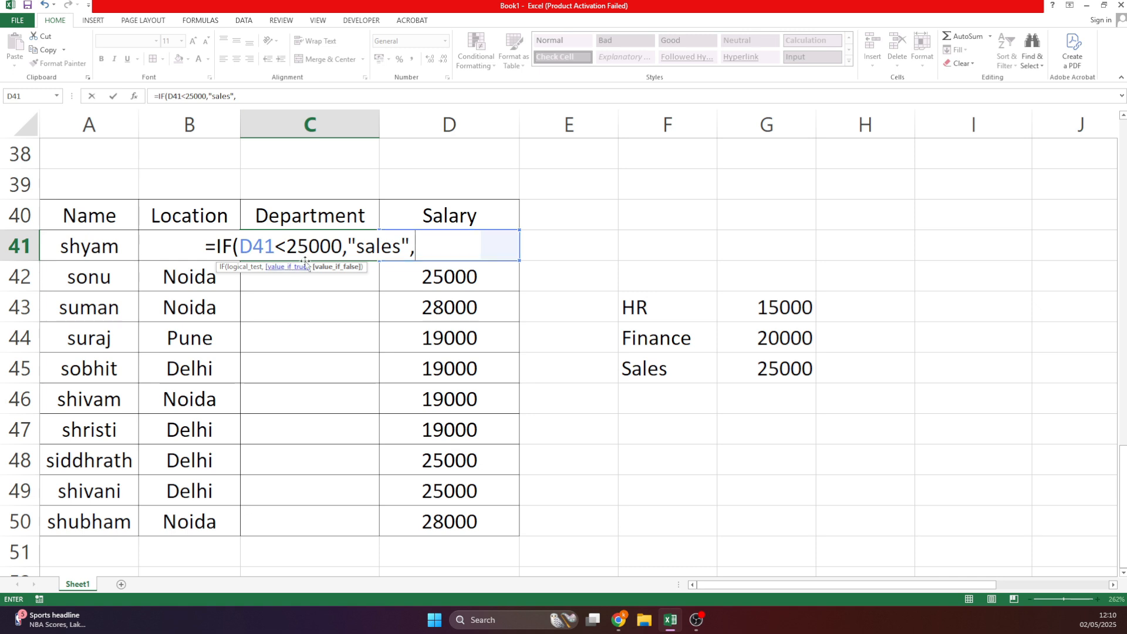
# Rework it into =IF(D41<15000,"HR",IF(D41<20000,"Finance",25000)) and enter it.
pyautogui.moveTo(286, 248); pyautogui.dragTo(343, 247)
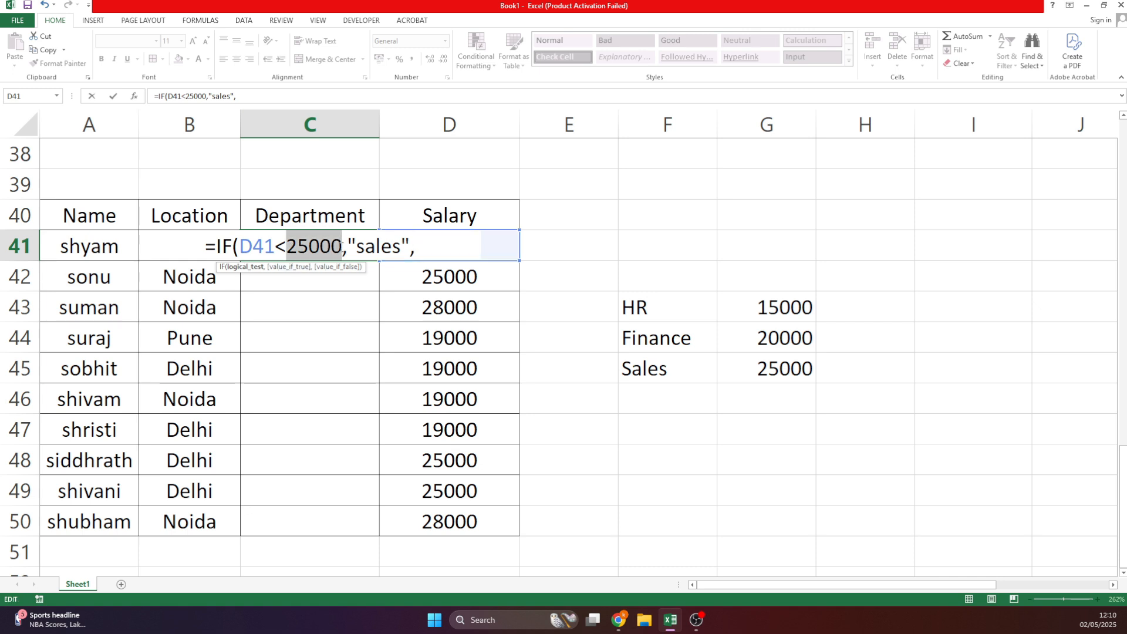
pyautogui.write('15000')
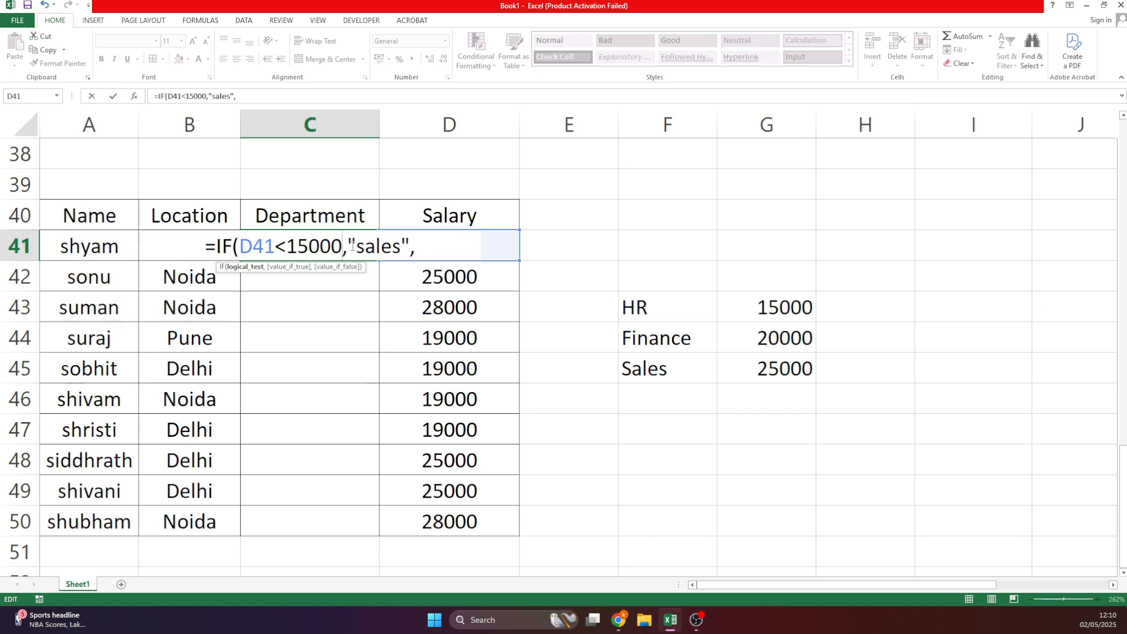
pyautogui.moveTo(352, 247); pyautogui.dragTo(401, 246)
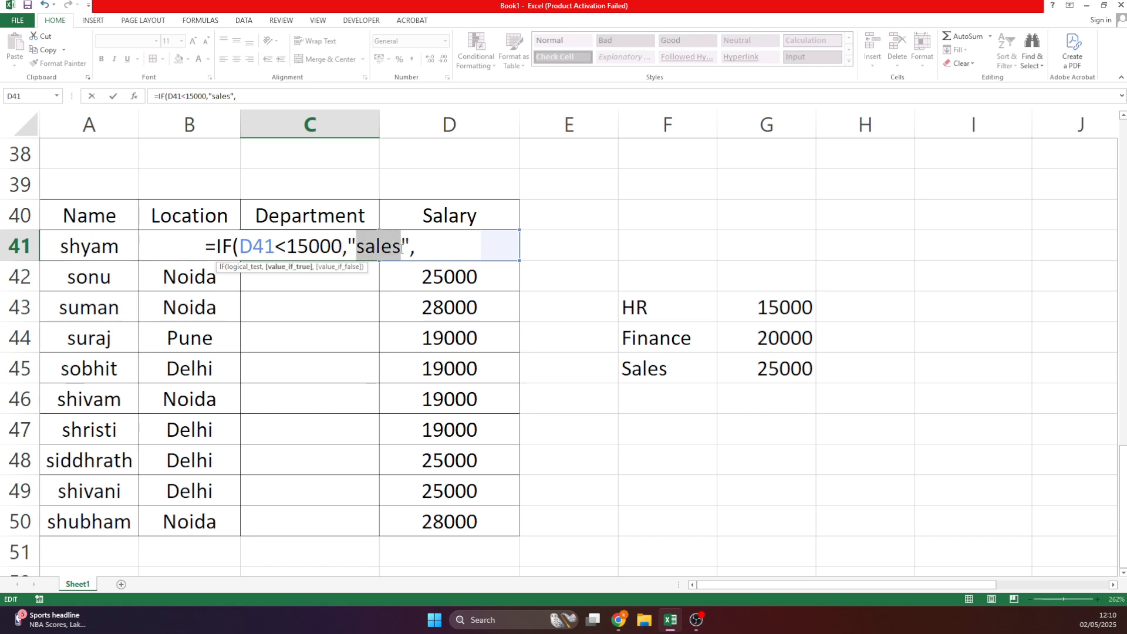
pyautogui.write('HR",')
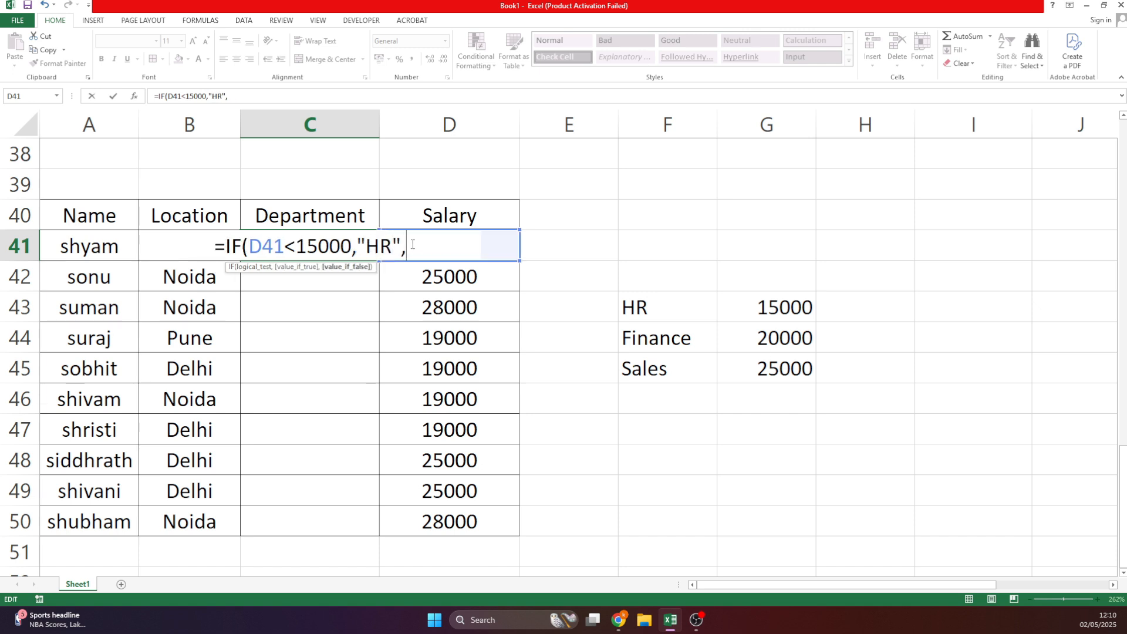
pyautogui.write('IF(')
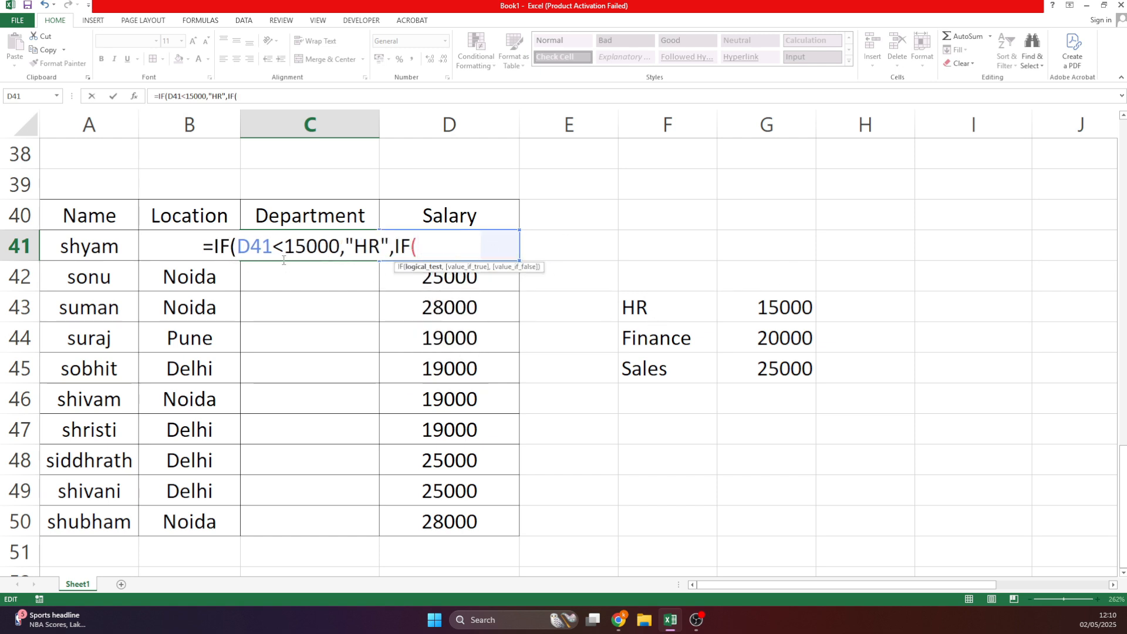
pyautogui.write('D41')
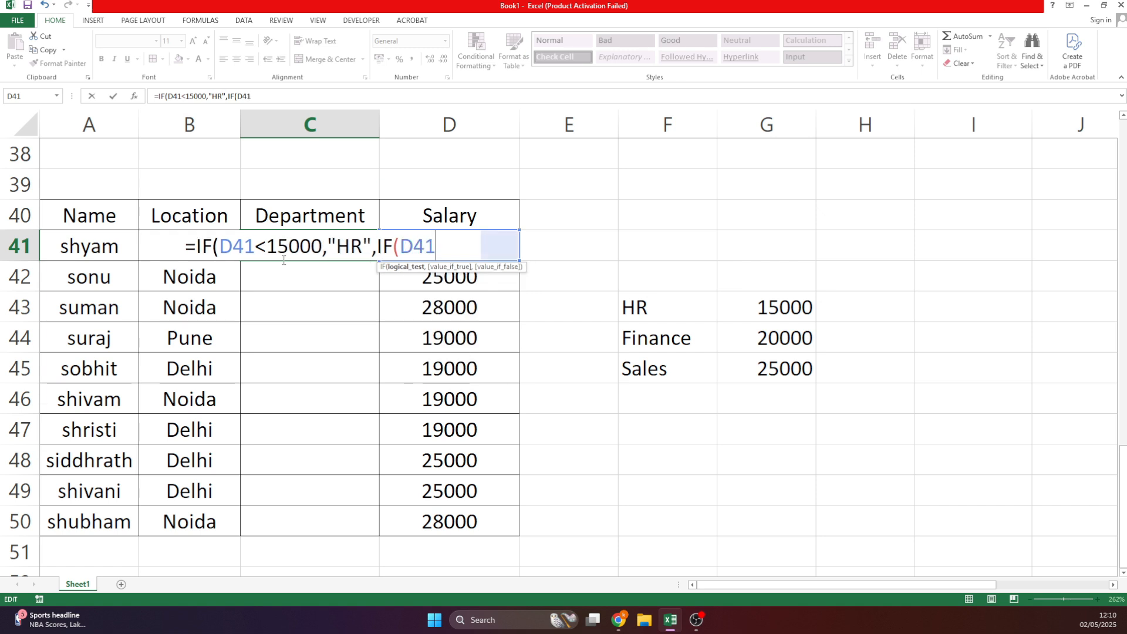
pyautogui.write('<')
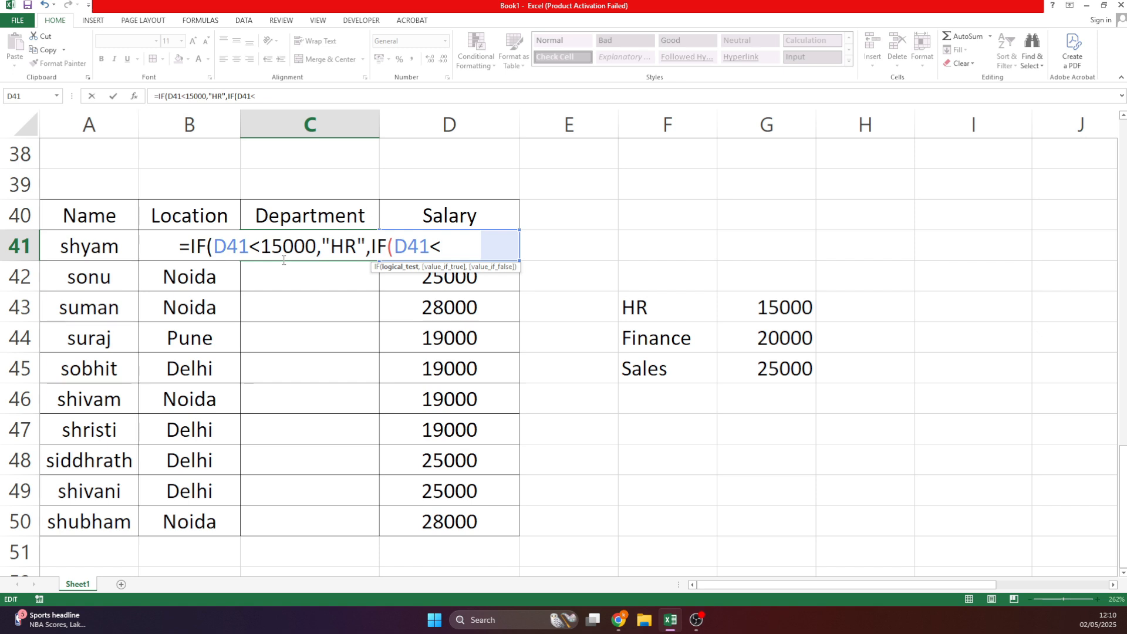
pyautogui.write('2000')
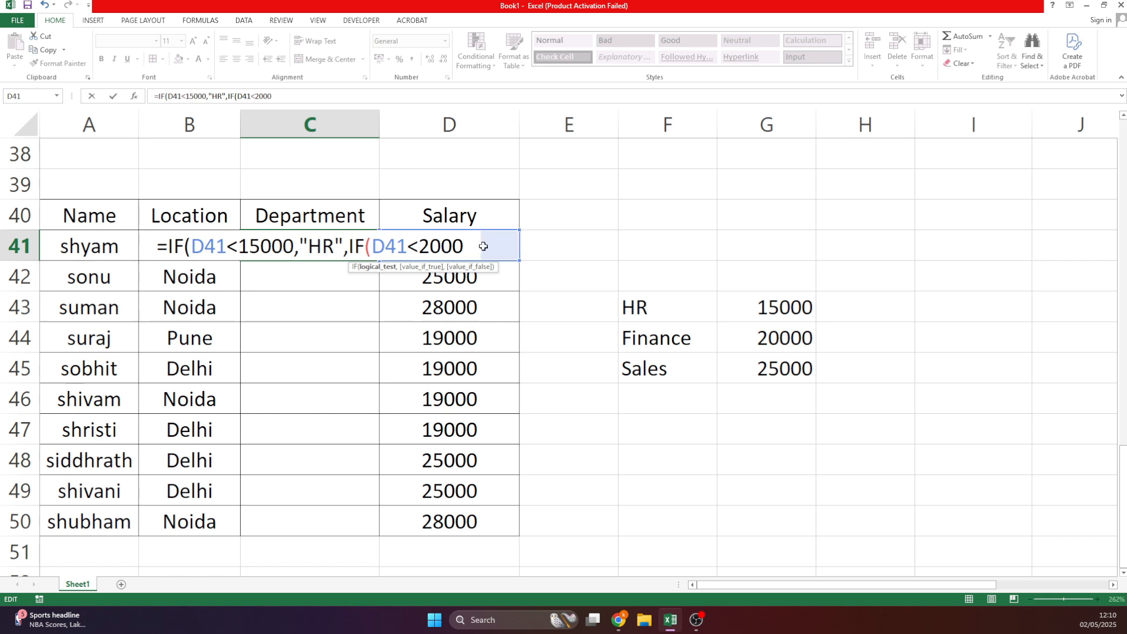
pyautogui.write('0,')
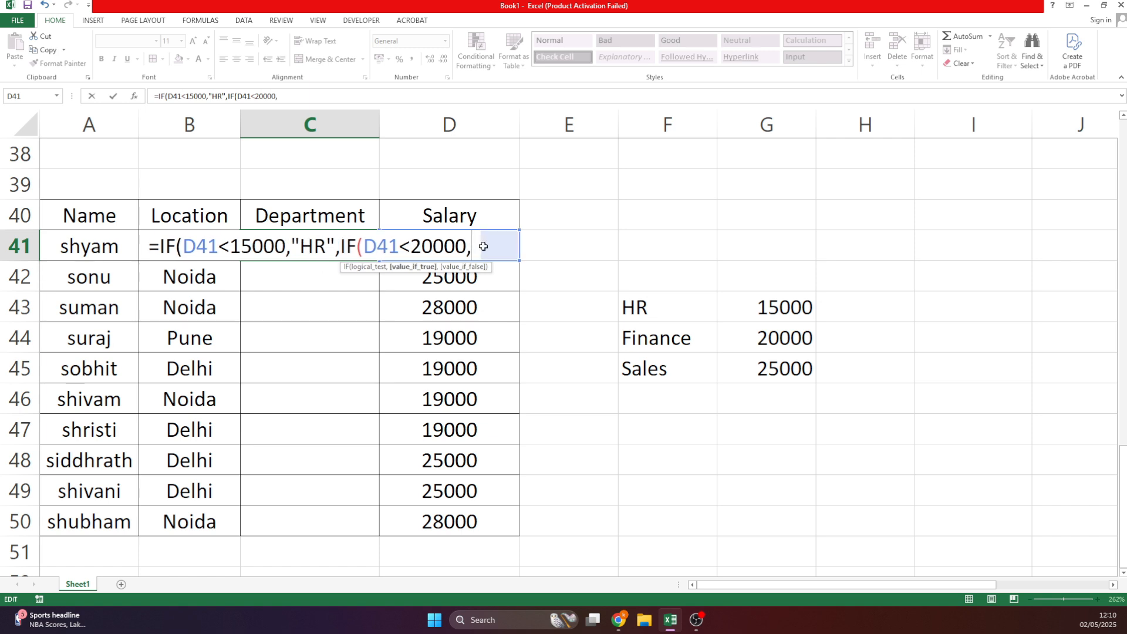
pyautogui.write('fi')
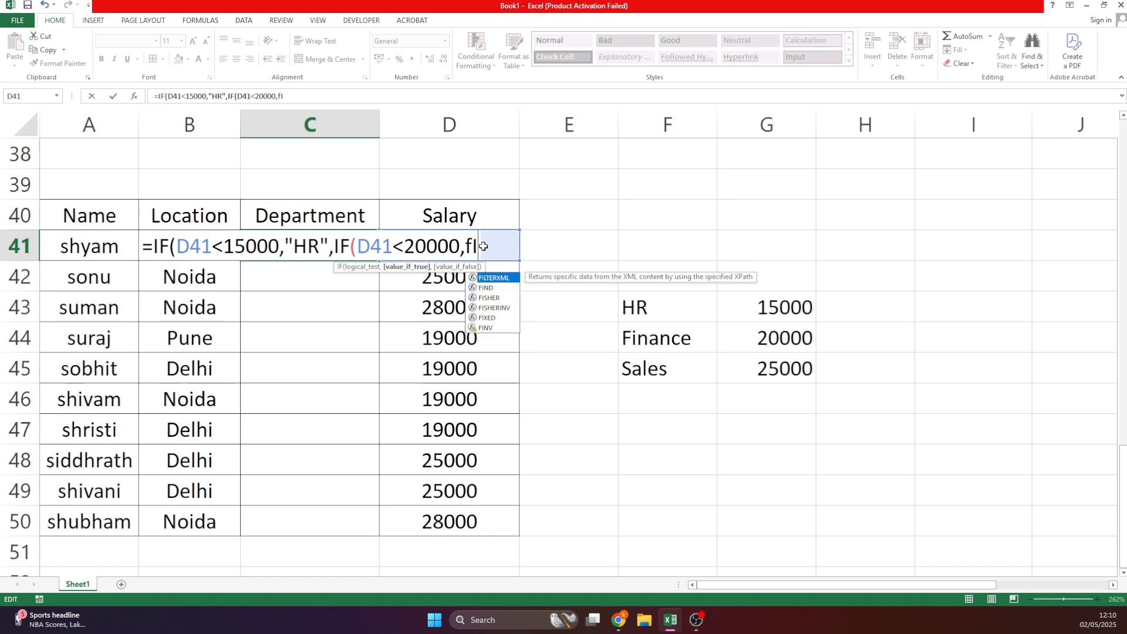
pyautogui.press('BackSpace')
pyautogui.press('BackSpace')
pyautogui.write('"fIN')
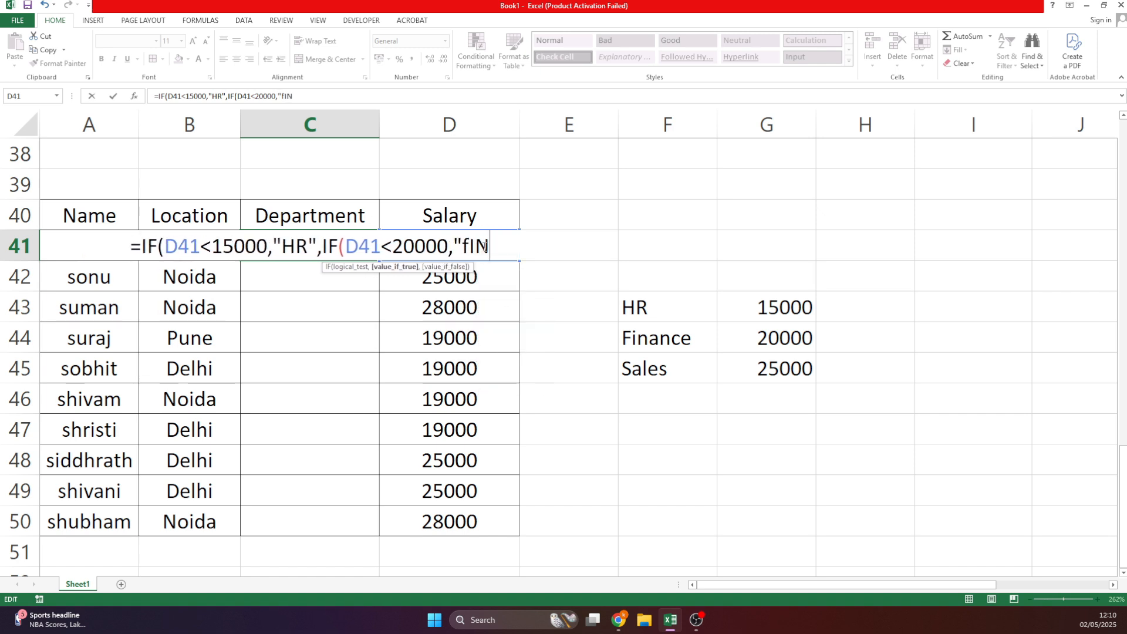
pyautogui.write('ANCE",')
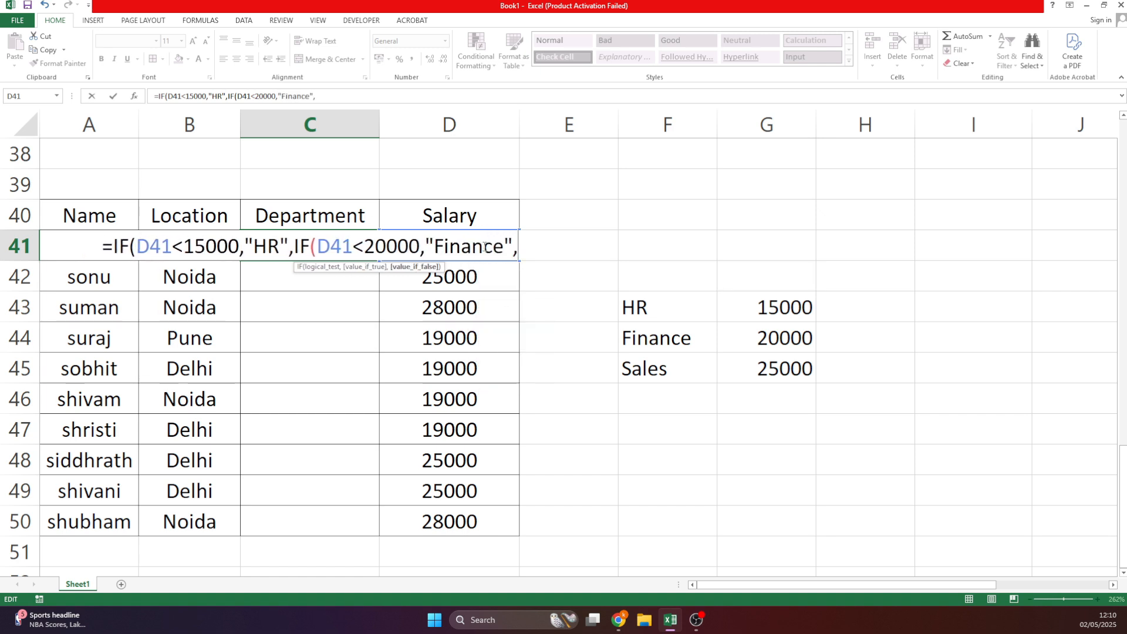
pyautogui.write('25000')
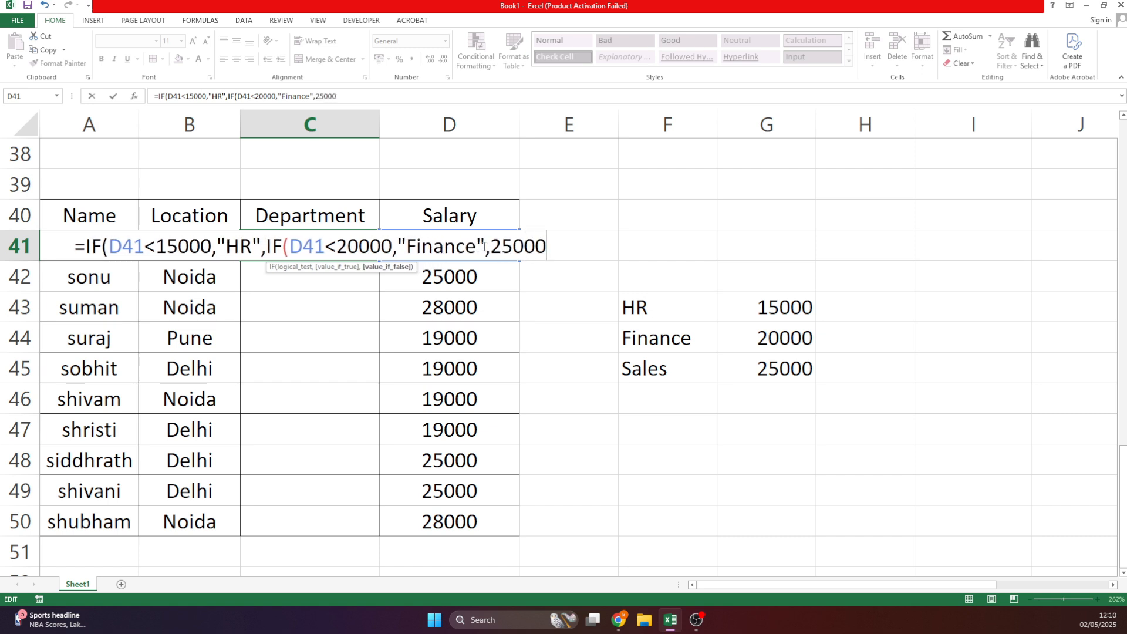
pyautogui.press('Return')
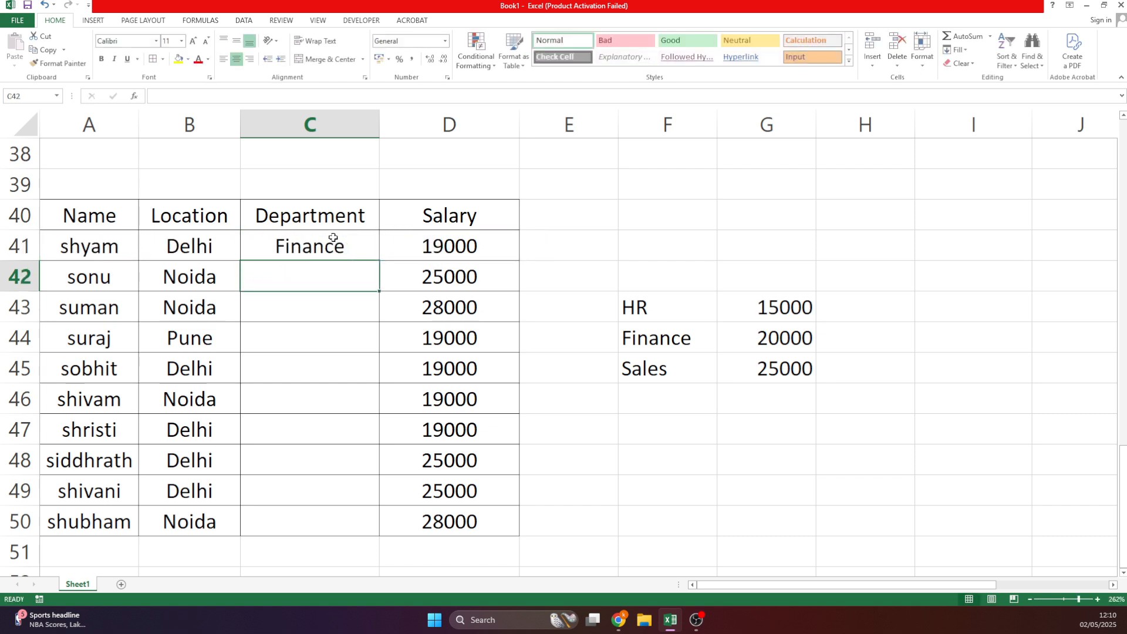
# Fill the C41 formula down to C50 and inspect the copied formula in C42.
pyautogui.click(333, 237)
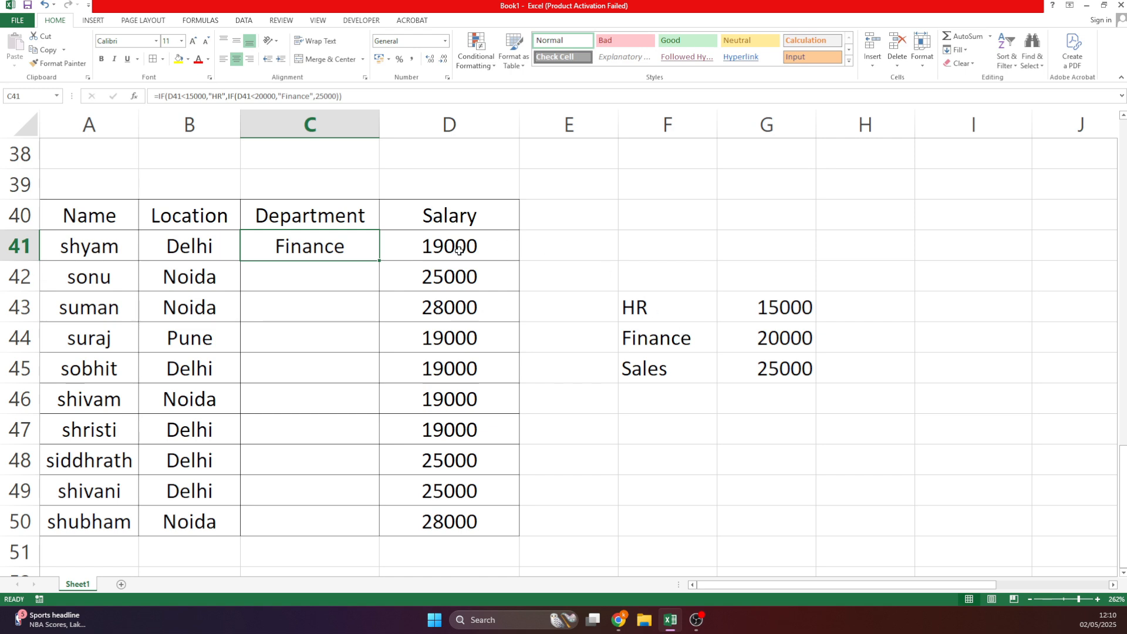
pyautogui.doubleClick(379, 259)
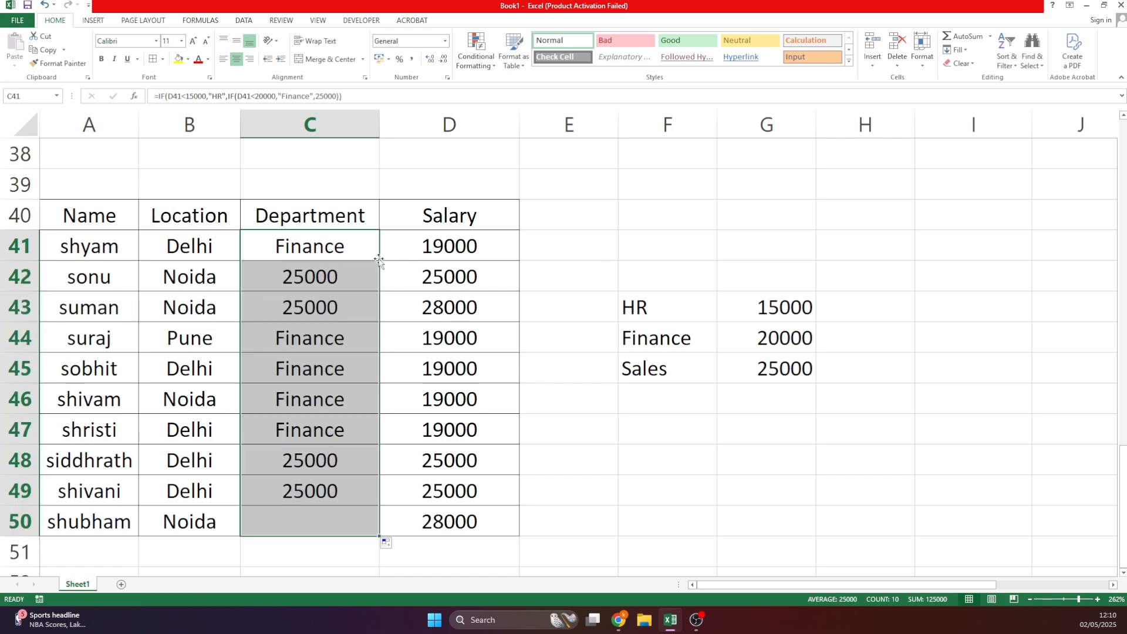
pyautogui.doubleClick(357, 268)
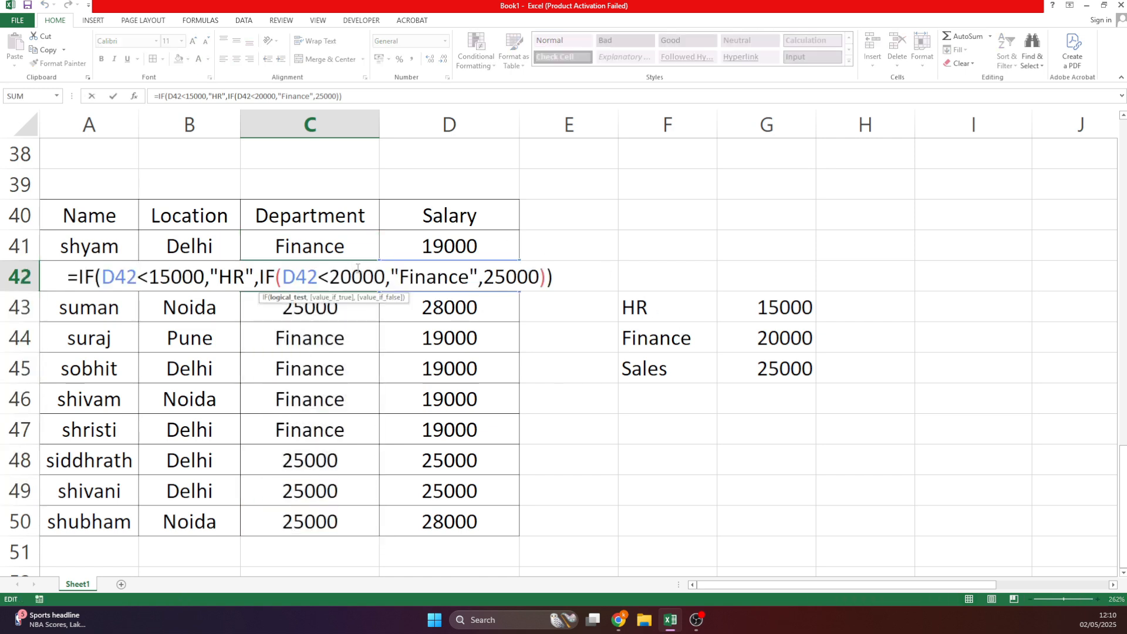
pyautogui.press('Return')
pyautogui.click(338, 264)
pyautogui.doubleClick(341, 273)
pyautogui.moveTo(485, 277); pyautogui.dragTo(527, 277)
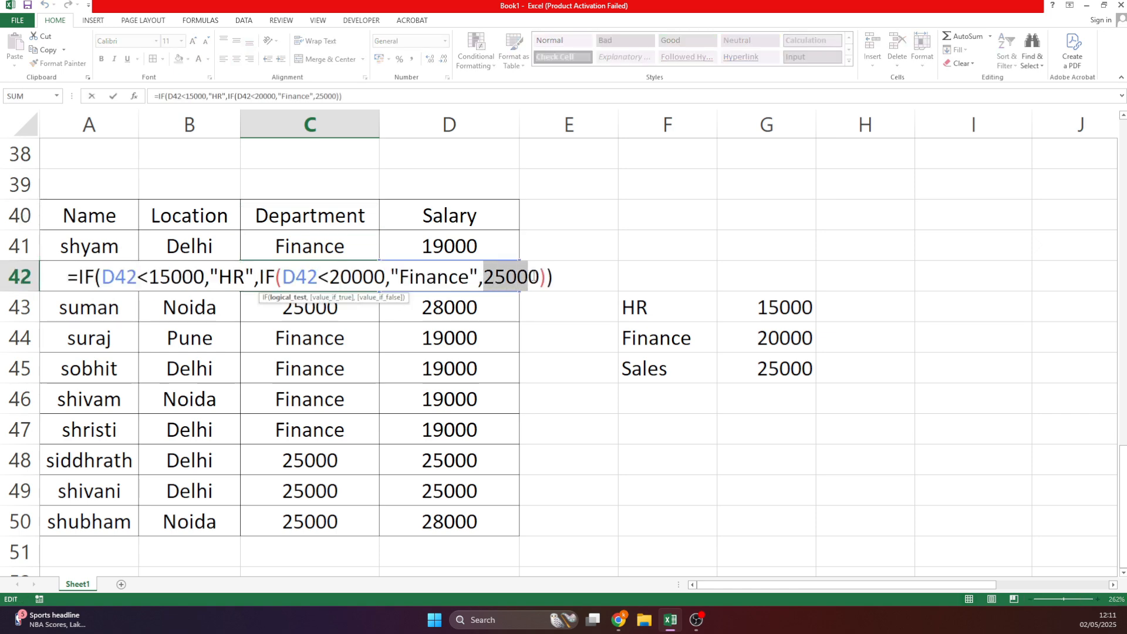
pyautogui.click(335, 247)
pyautogui.press('Escape')
# Replace the final 25000 in C41 with "Sales" and refill it down to C50.
pyautogui.doubleClick(336, 247)
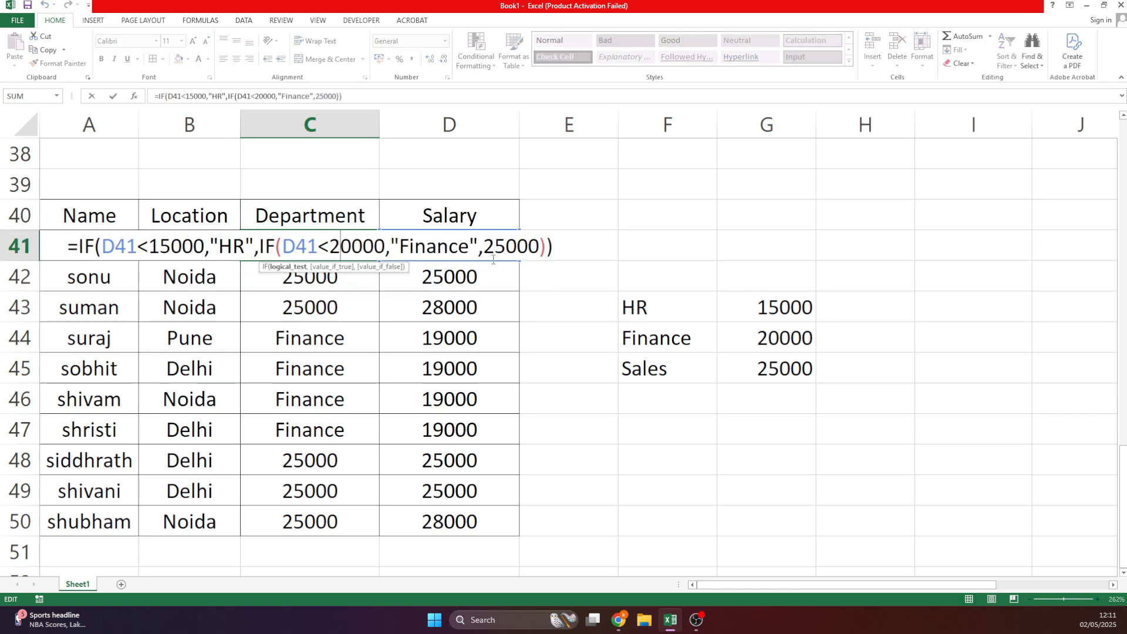
pyautogui.moveTo(484, 247); pyautogui.dragTo(540, 246)
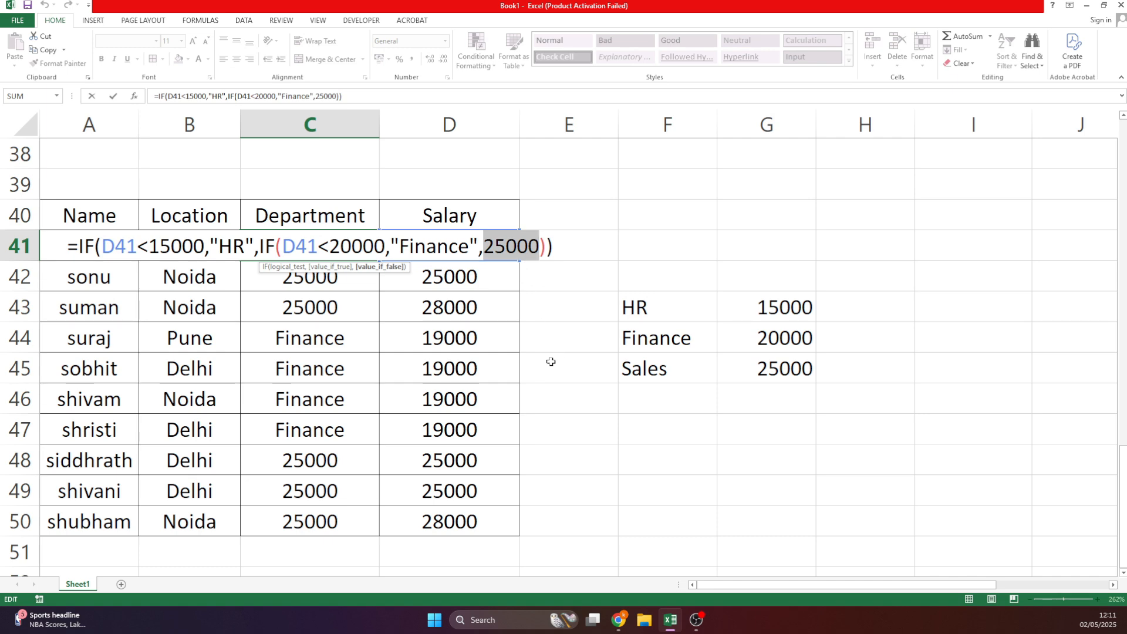
pyautogui.write('Sales')
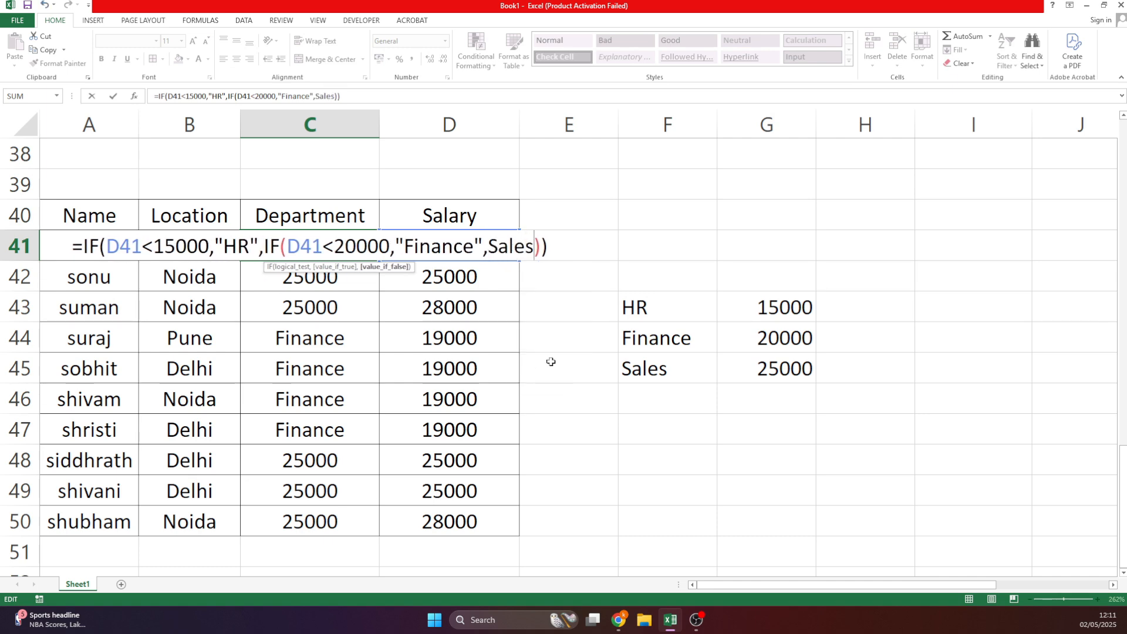
pyautogui.write('"')
pyautogui.press('Left')
pyautogui.press('Left')
pyautogui.press('Left')
pyautogui.press('Left')
pyautogui.press('Left')
pyautogui.press('Left')
pyautogui.write('"')
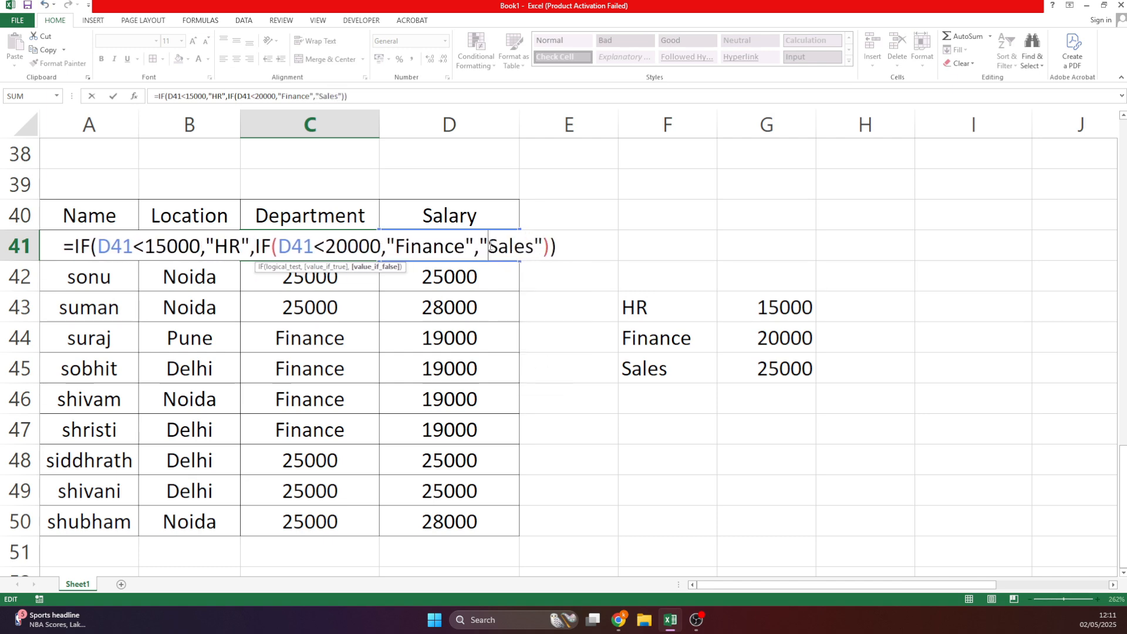
pyautogui.press('Return')
pyautogui.click(374, 251)
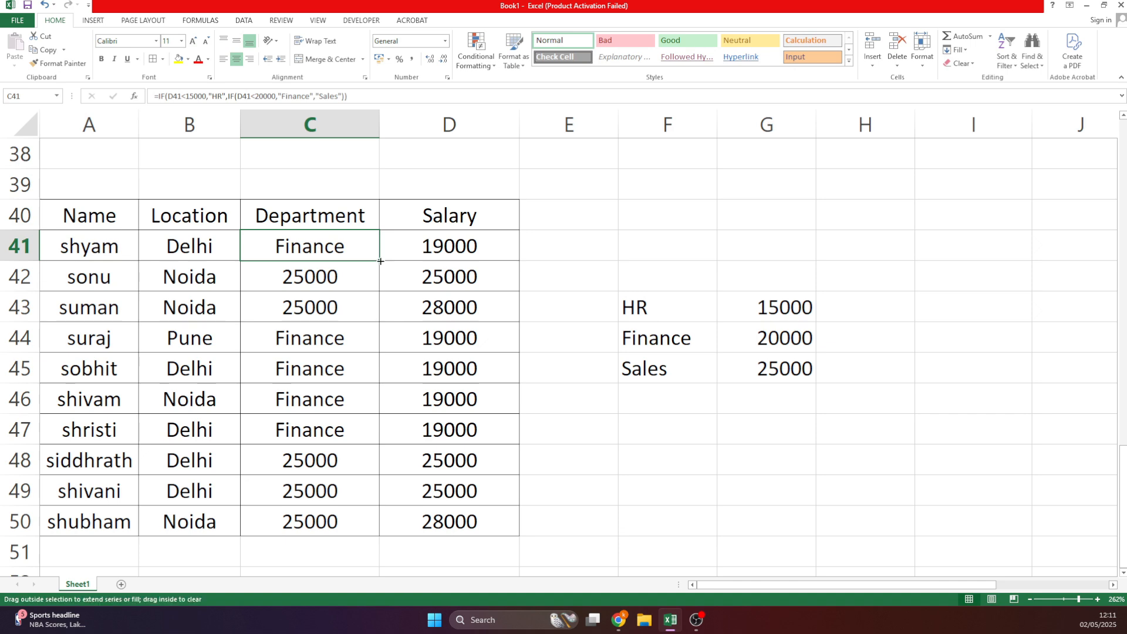
pyautogui.doubleClick(380, 259)
pyautogui.click(514, 359)
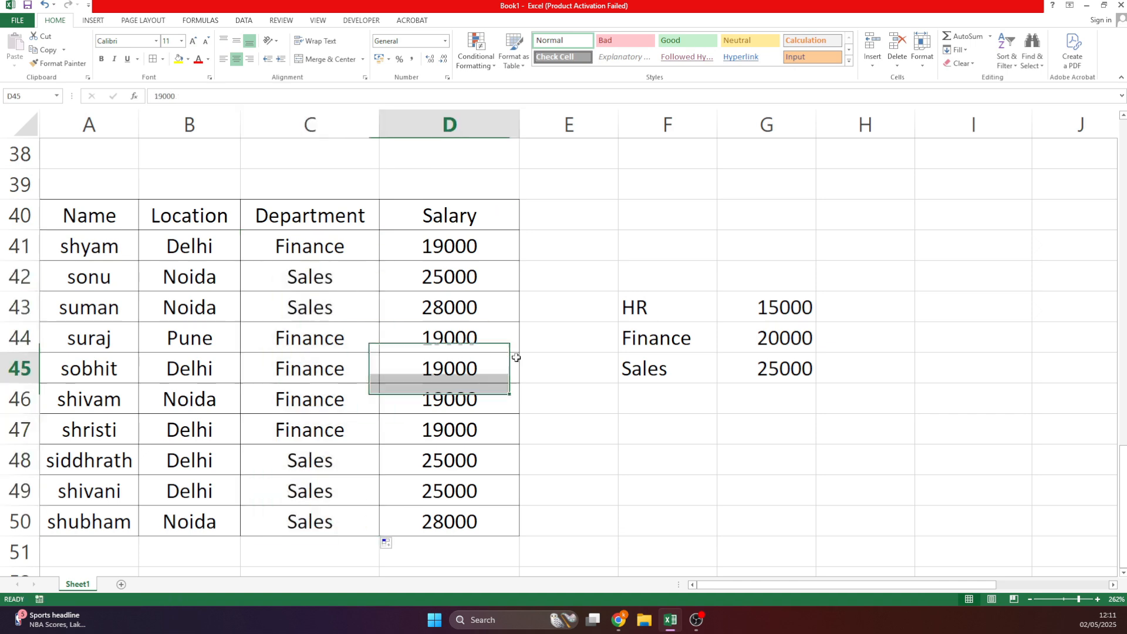
# Set the last employee's salary in D50 to 10000 and check the Department formula in C49.
pyautogui.click(314, 279)
pyautogui.click(450, 276)
pyautogui.click(454, 304)
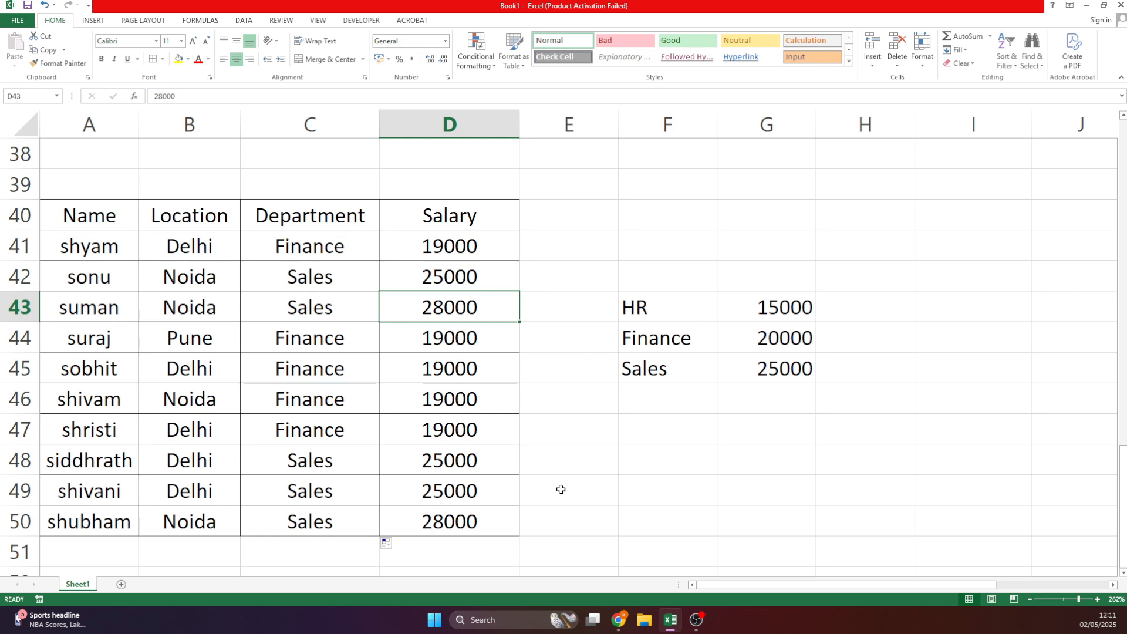
pyautogui.click(458, 512)
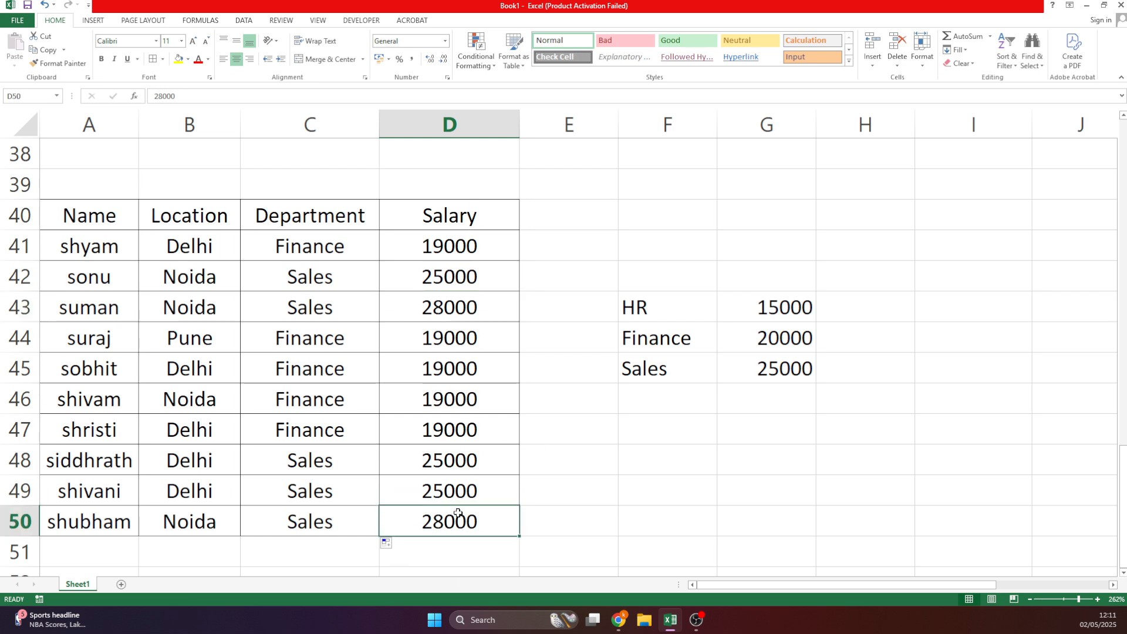
pyautogui.write('10000')
pyautogui.press('Return')
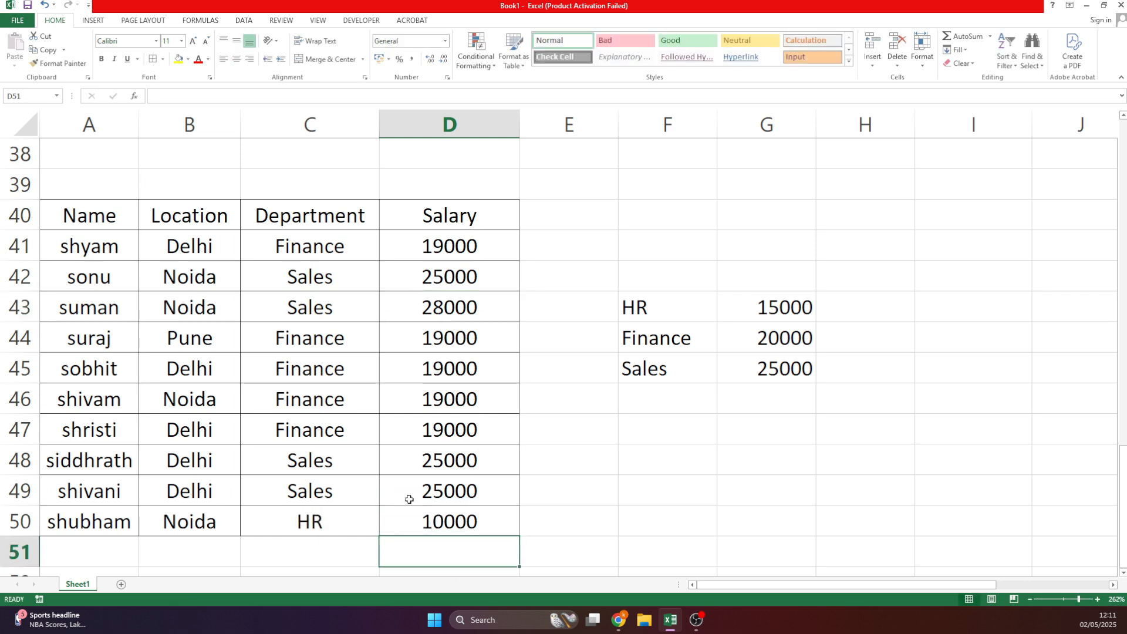
pyautogui.click(317, 496)
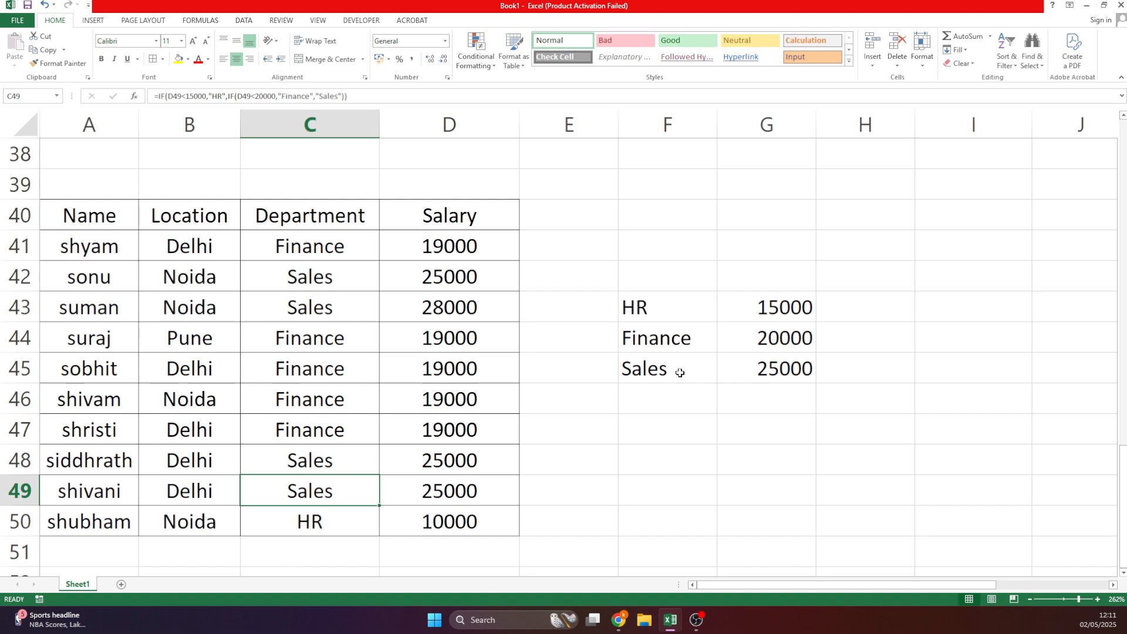
# Type the note 'less' in G40 and clear a stray entry from G41.
pyautogui.click(760, 208)
pyautogui.write('less')
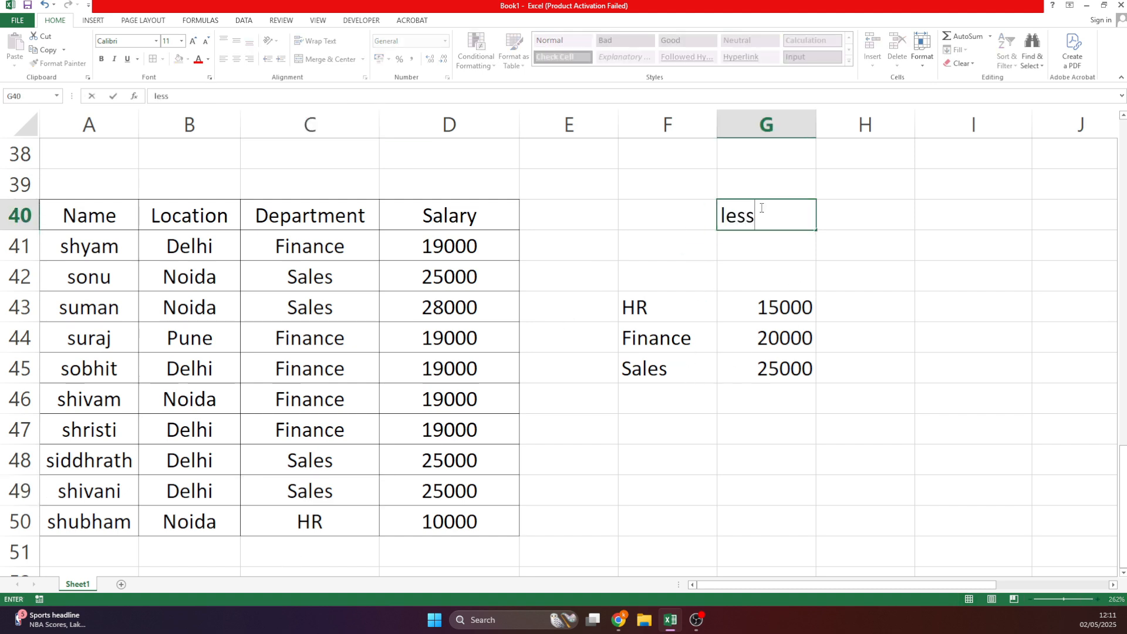
pyautogui.press('Return')
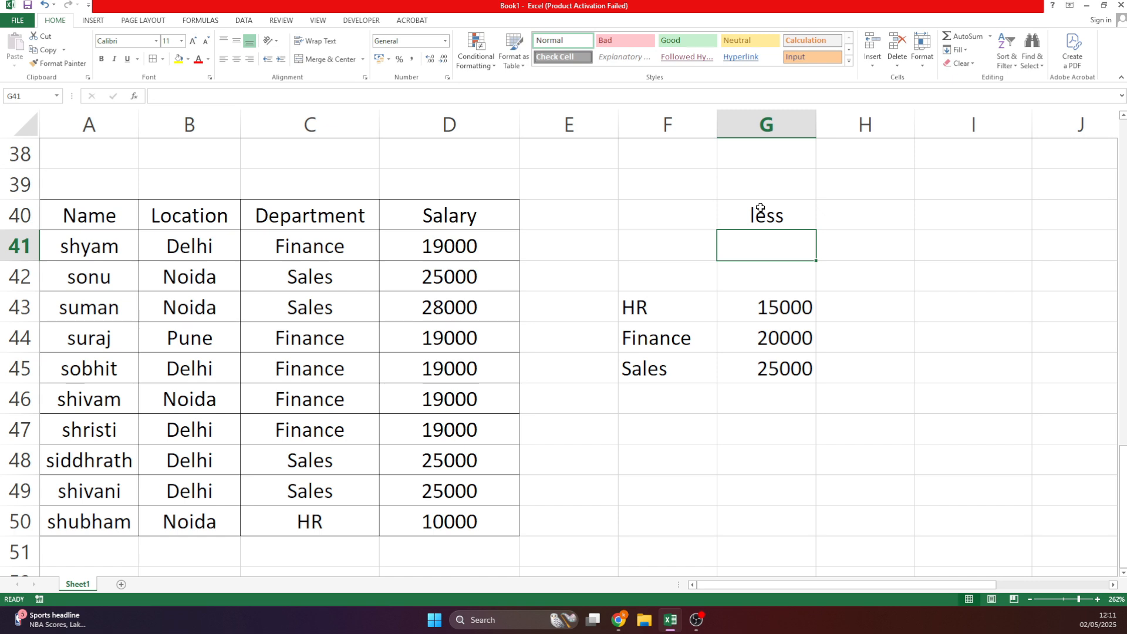
pyautogui.write('gratej')
pyautogui.press('Return')
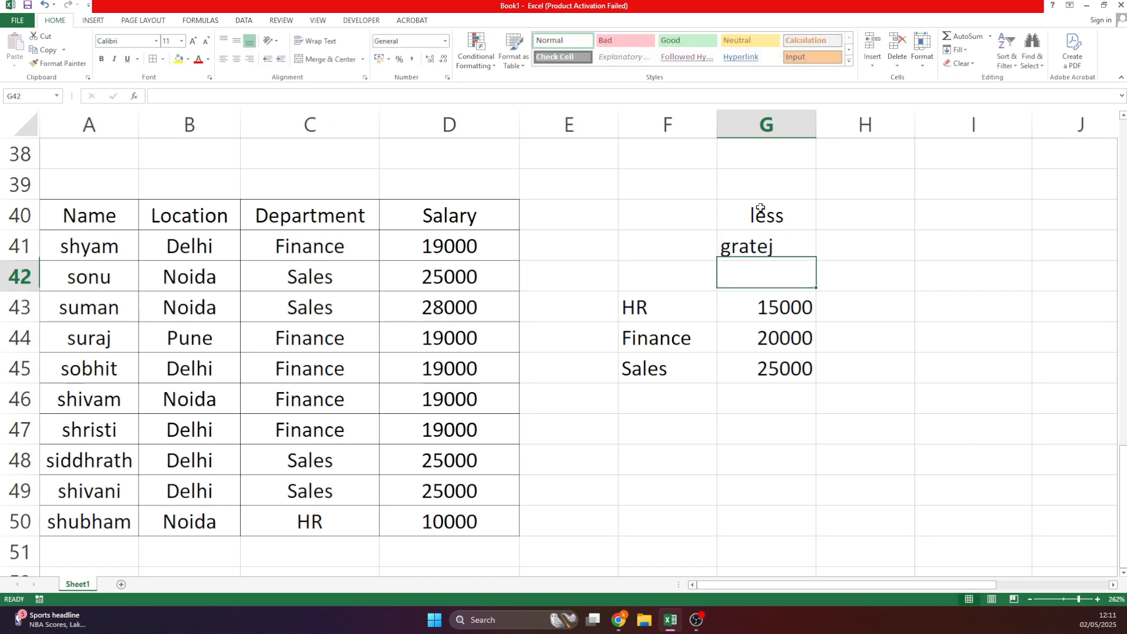
pyautogui.press('Up')
pyautogui.press('Delete')
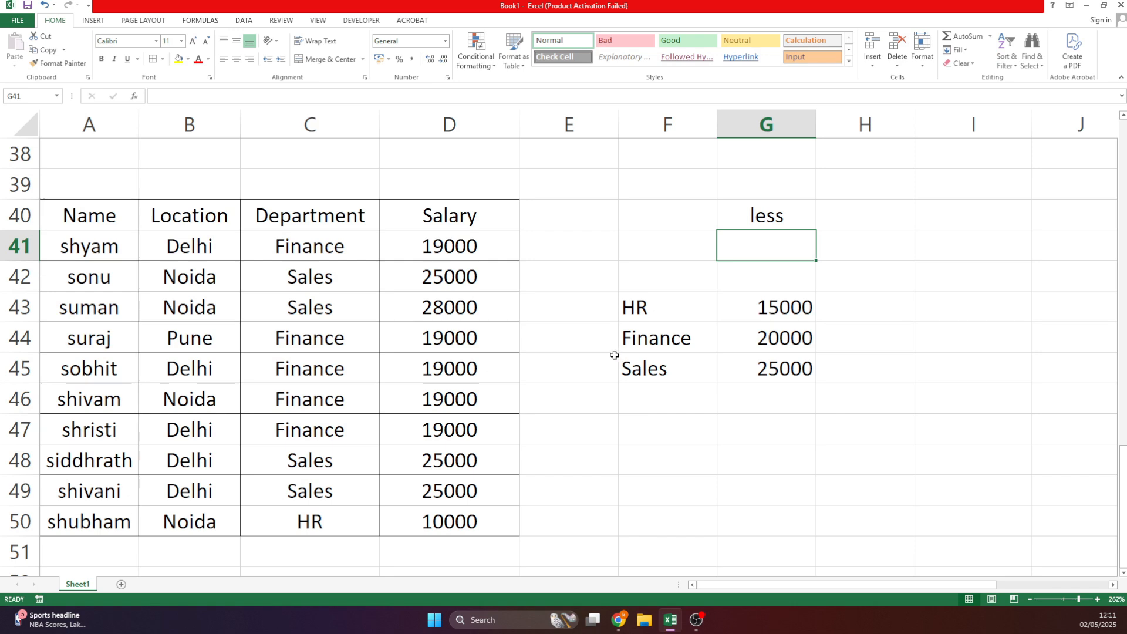
pyautogui.click(335, 264)
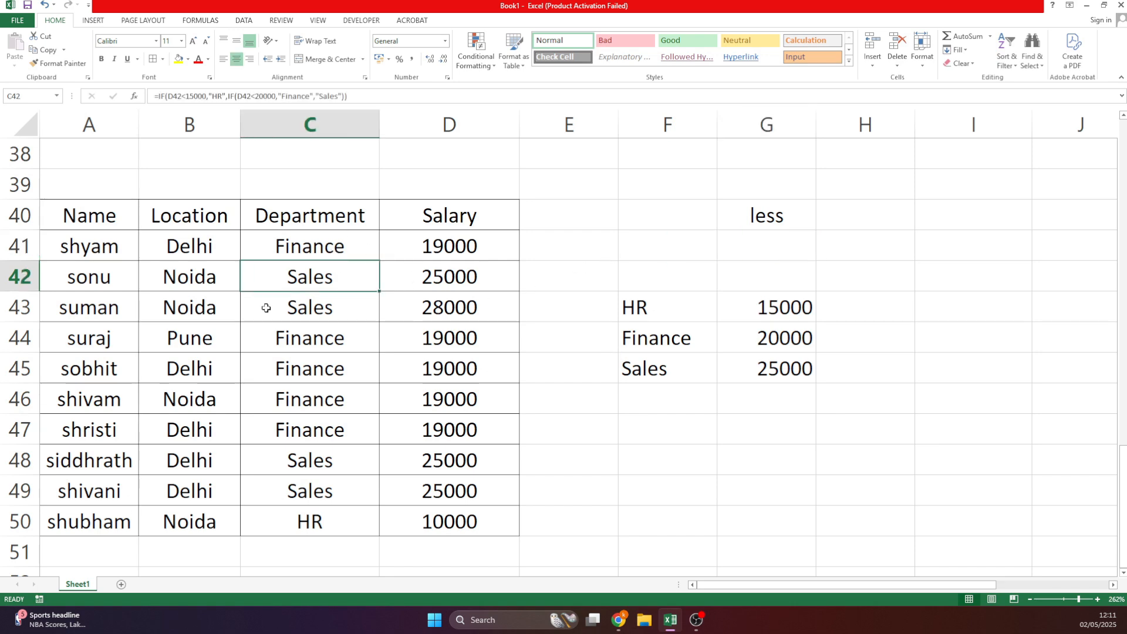
# Review the IF formulas in E36 and C41, leaving both unchanged.
pyautogui.scroll(1, 371, 268)
pyautogui.doubleClick(595, 182)
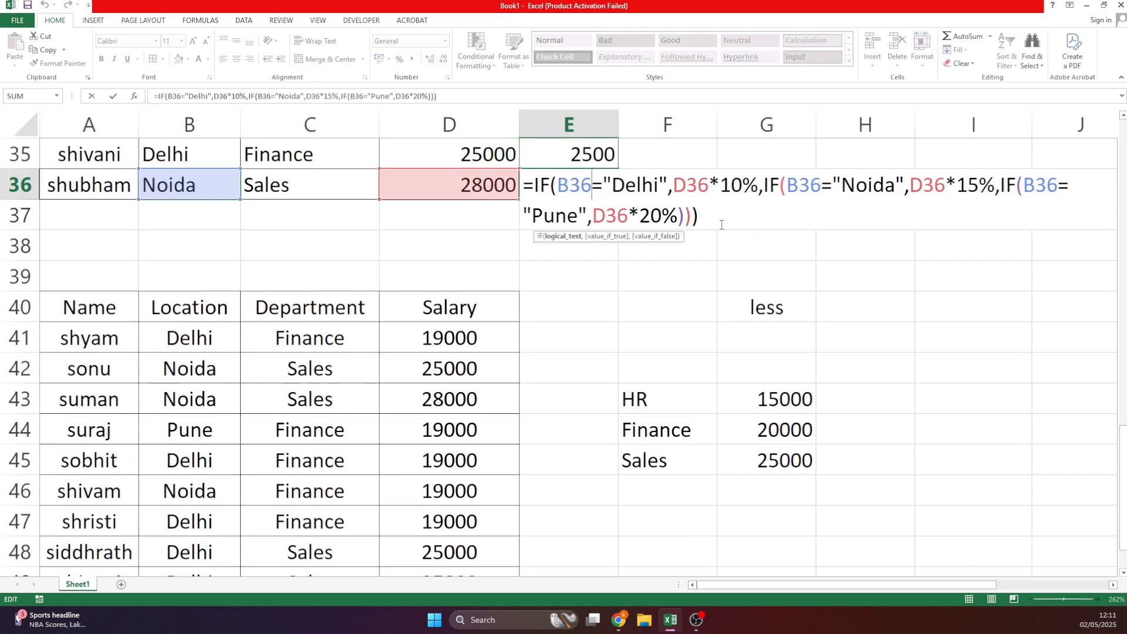
pyautogui.press('Return')
pyautogui.doubleClick(284, 337)
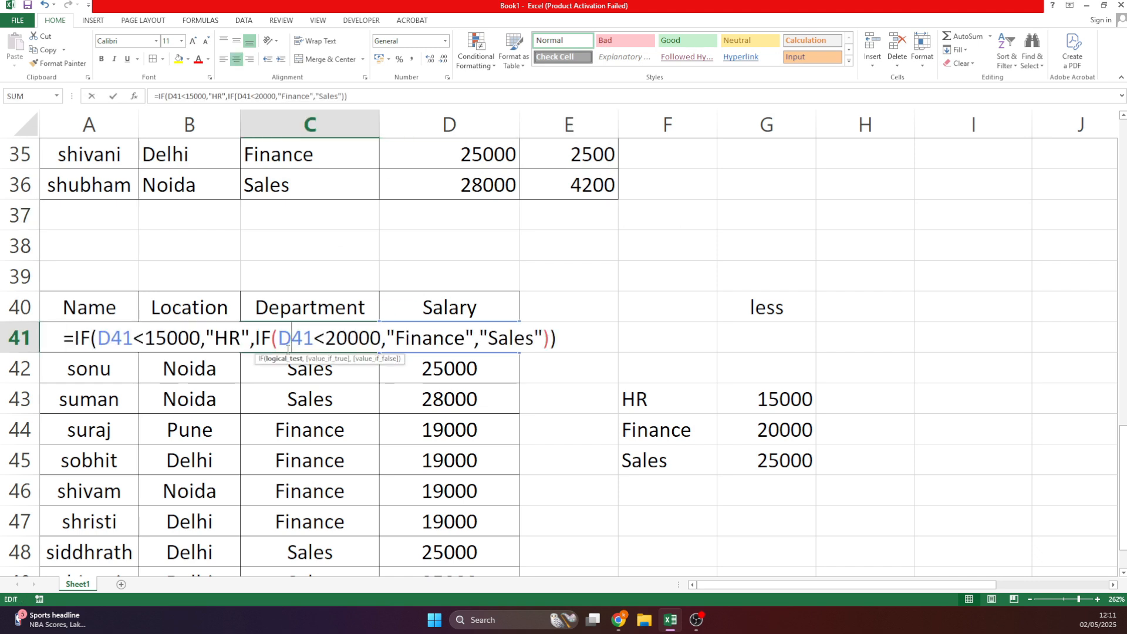
pyautogui.click(291, 346)
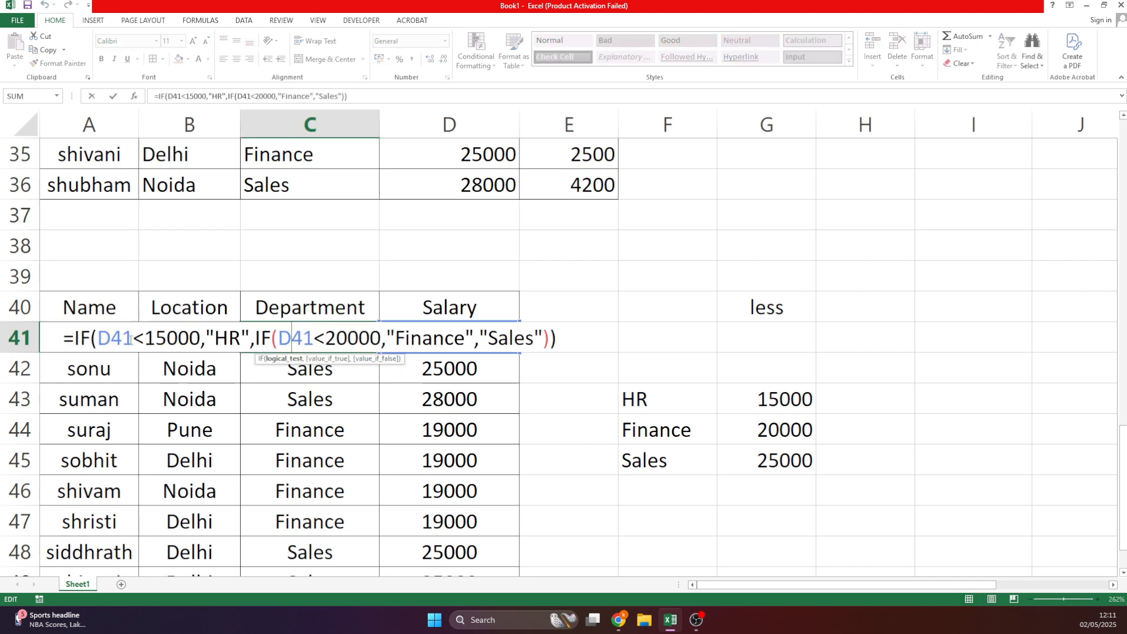
pyautogui.doubleClick(213, 337)
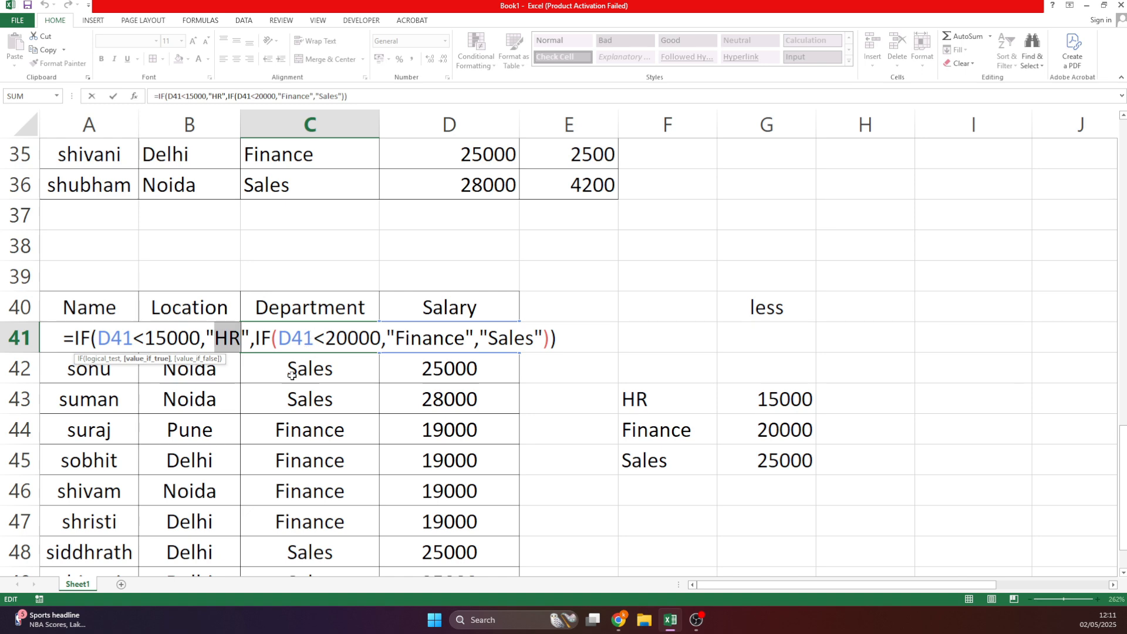
pyautogui.click(409, 343)
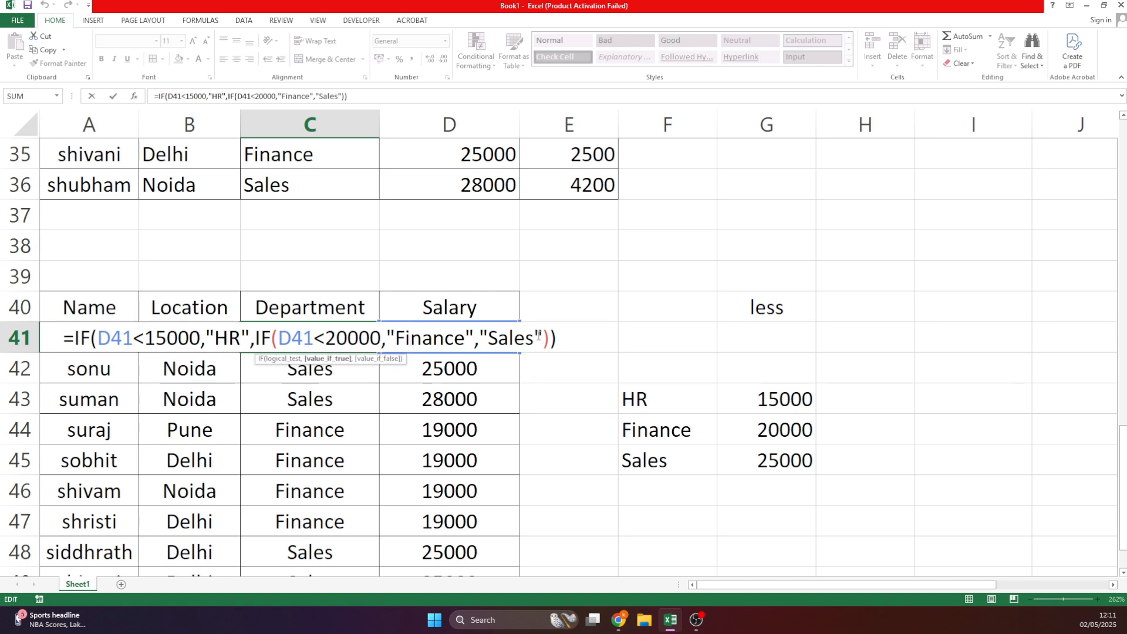
pyautogui.press('Return')
# Enter -8500 as sonu's salary in D42 to test the department result.
pyautogui.click(442, 375)
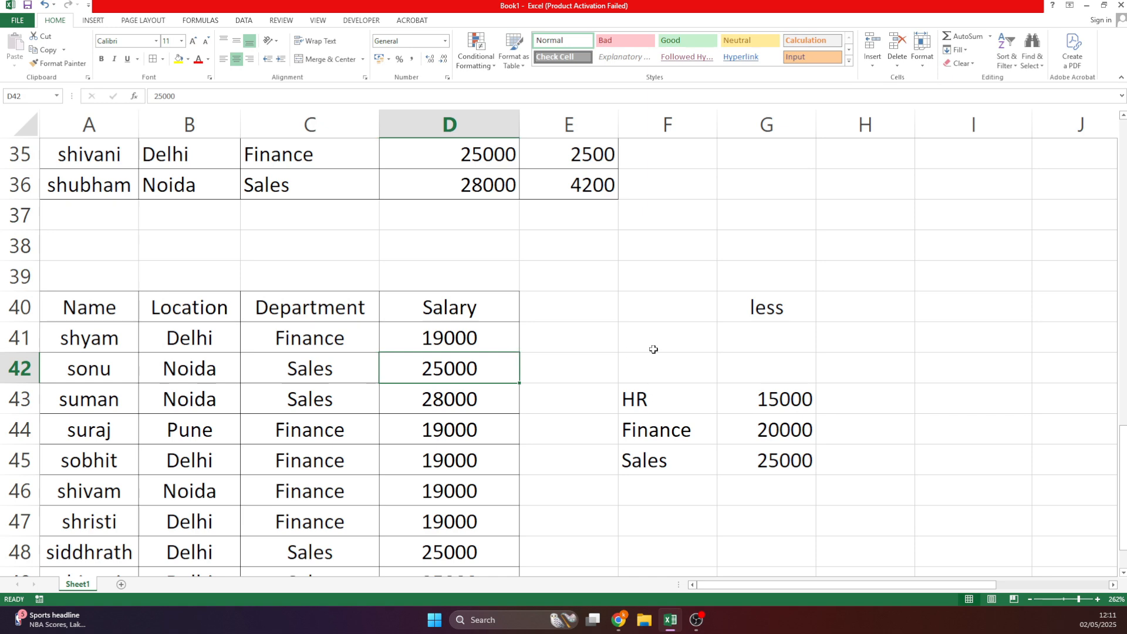
pyautogui.write('-8500')
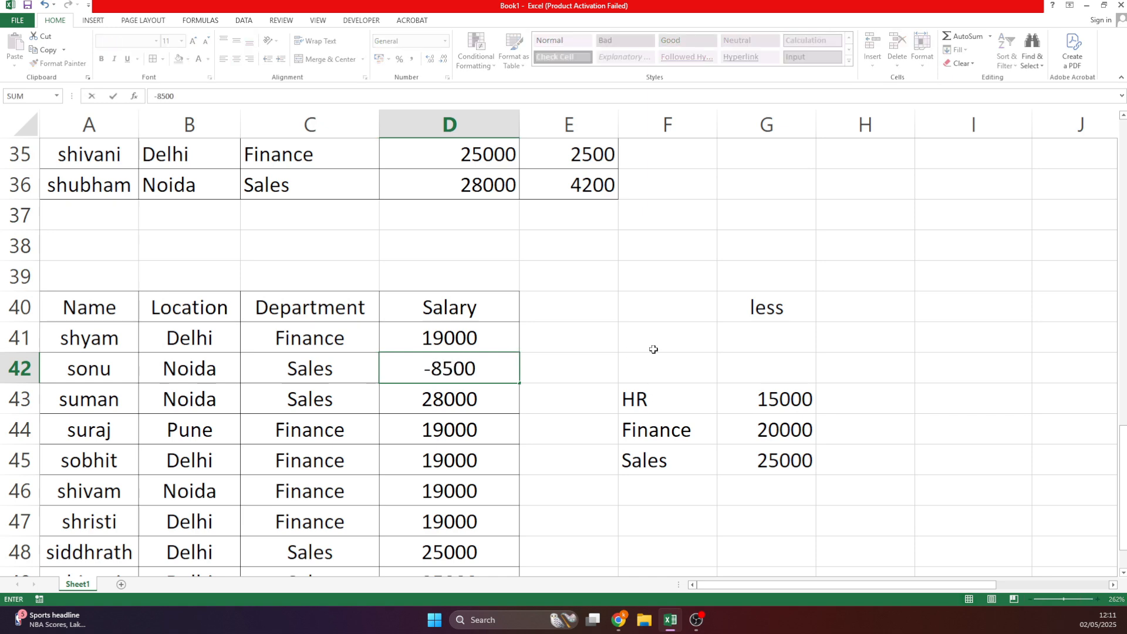
pyautogui.press('Return')
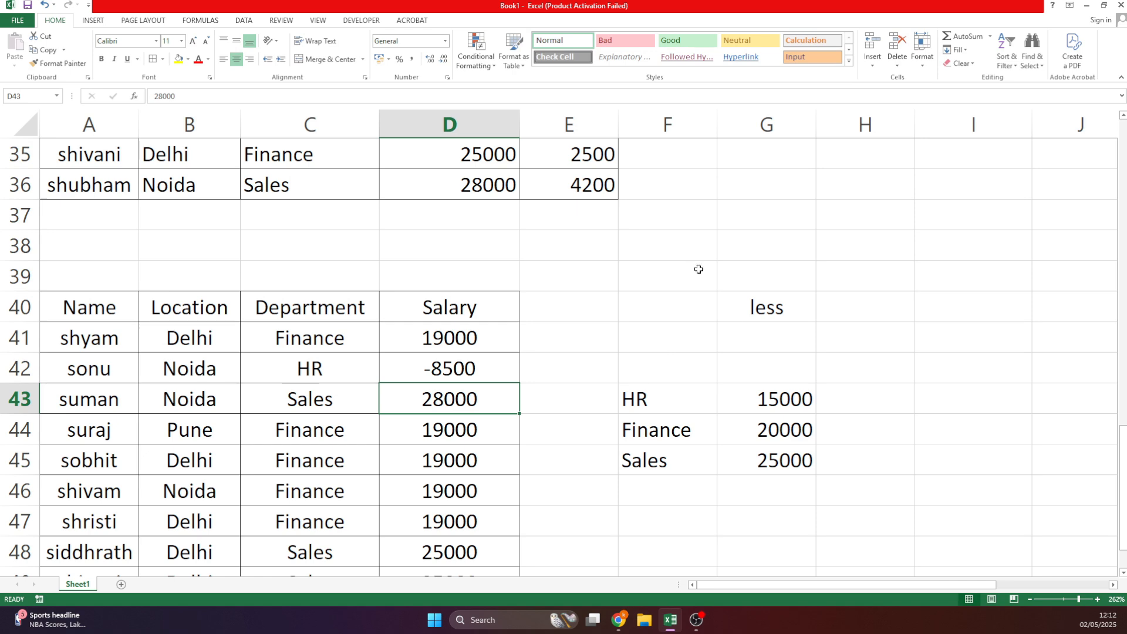
# Inspect C49's nested IF formula near the end of the table without editing it.
pyautogui.click(459, 339)
pyautogui.hotkey('ctrl', 'Down')
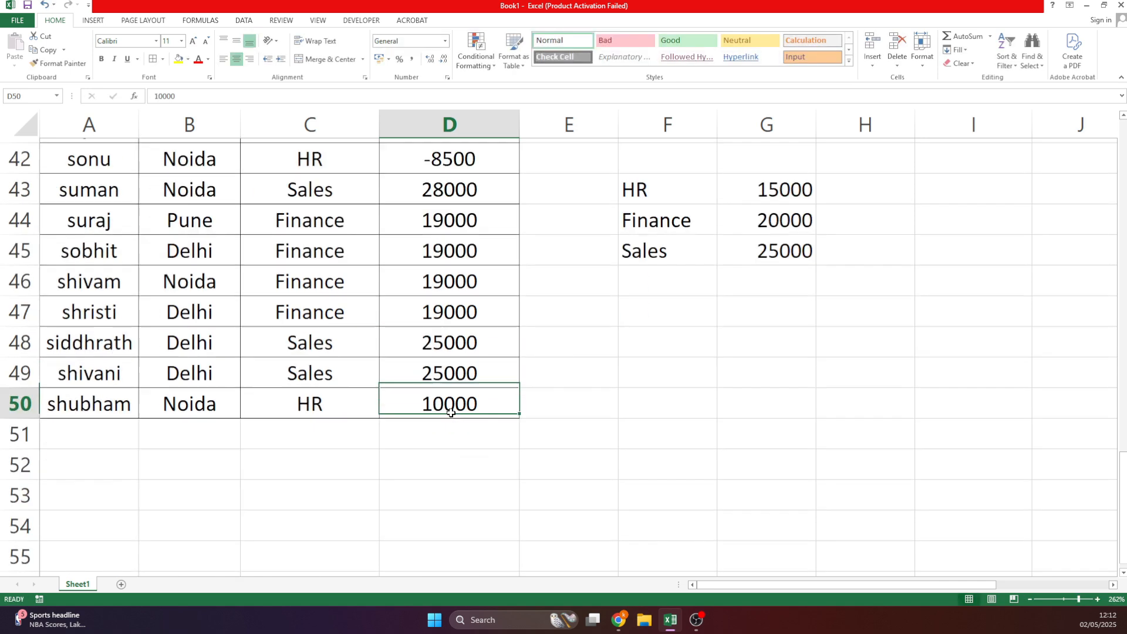
pyautogui.doubleClick(365, 326)
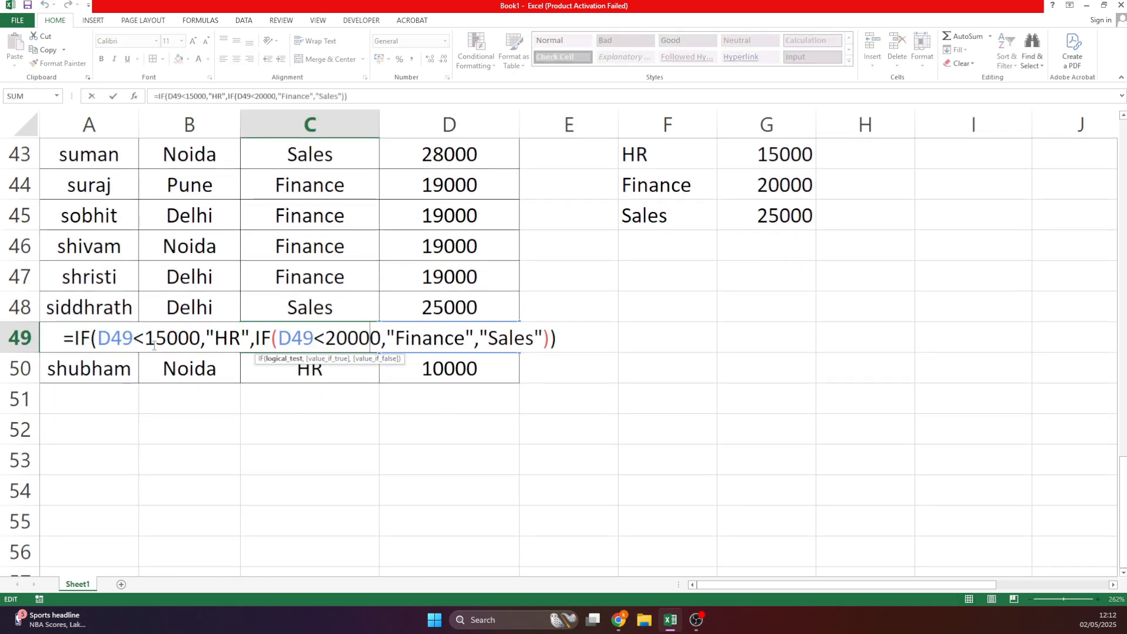
pyautogui.scroll(2, 411, 288)
pyautogui.press('Return')
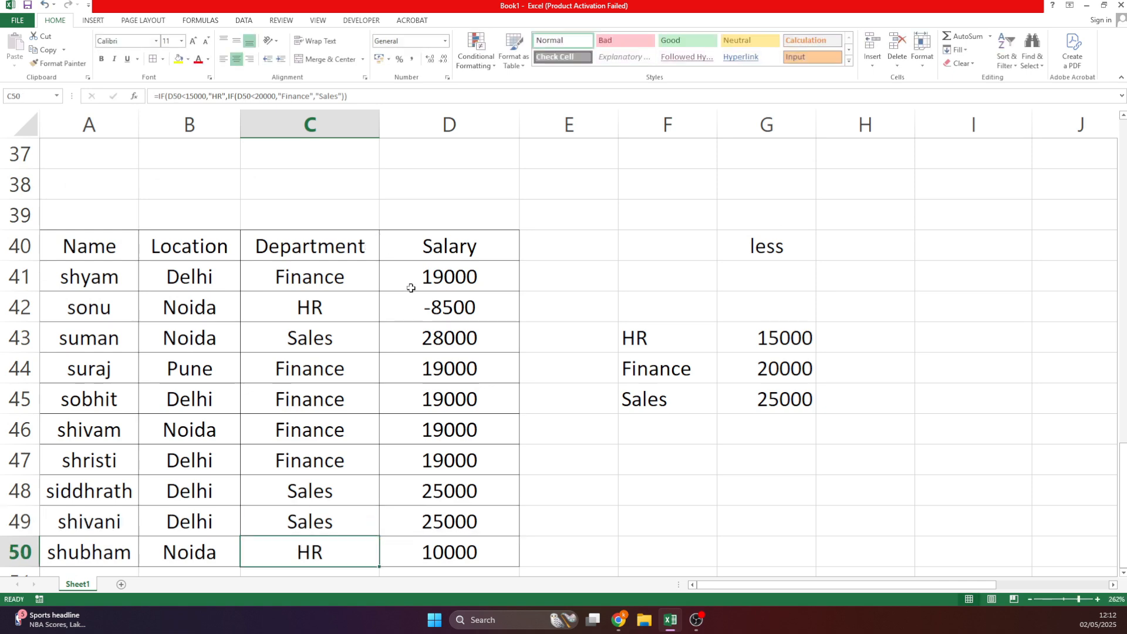
# Change sonu's salary in D42 to -20000.
pyautogui.click(480, 337)
pyautogui.doubleClick(482, 310)
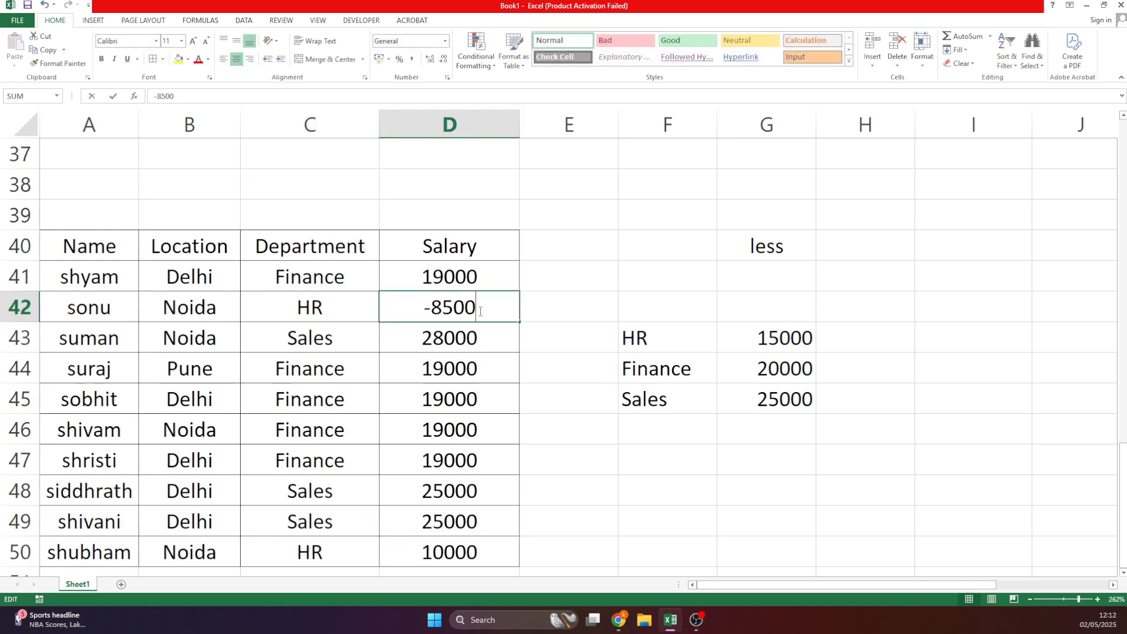
pyautogui.doubleClick(475, 309)
pyautogui.write('20000')
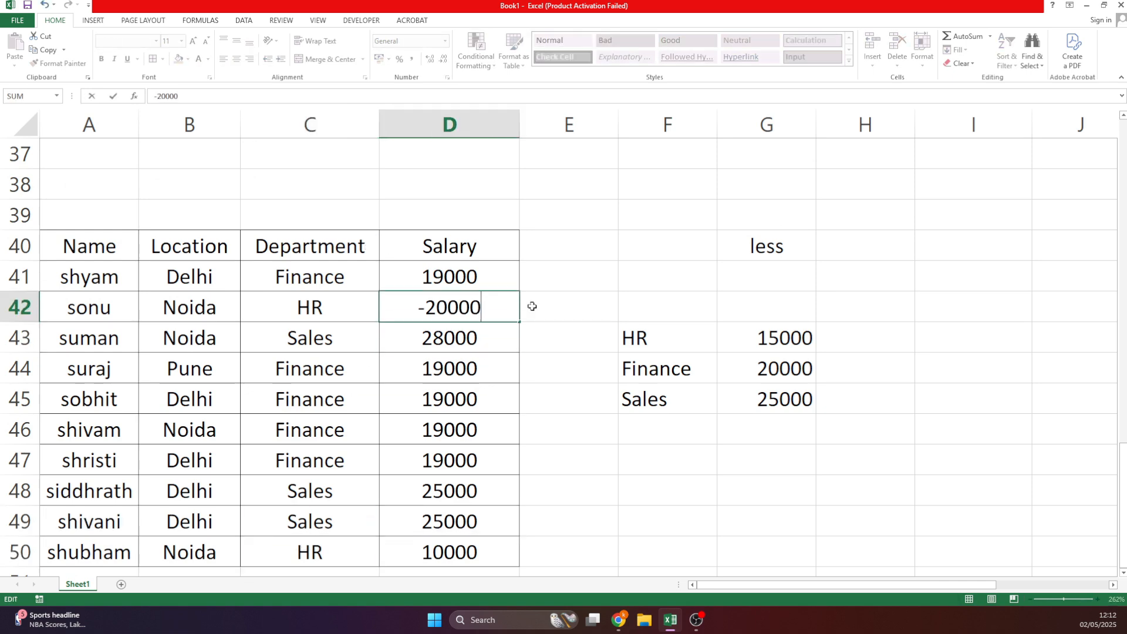
pyautogui.press('Return')
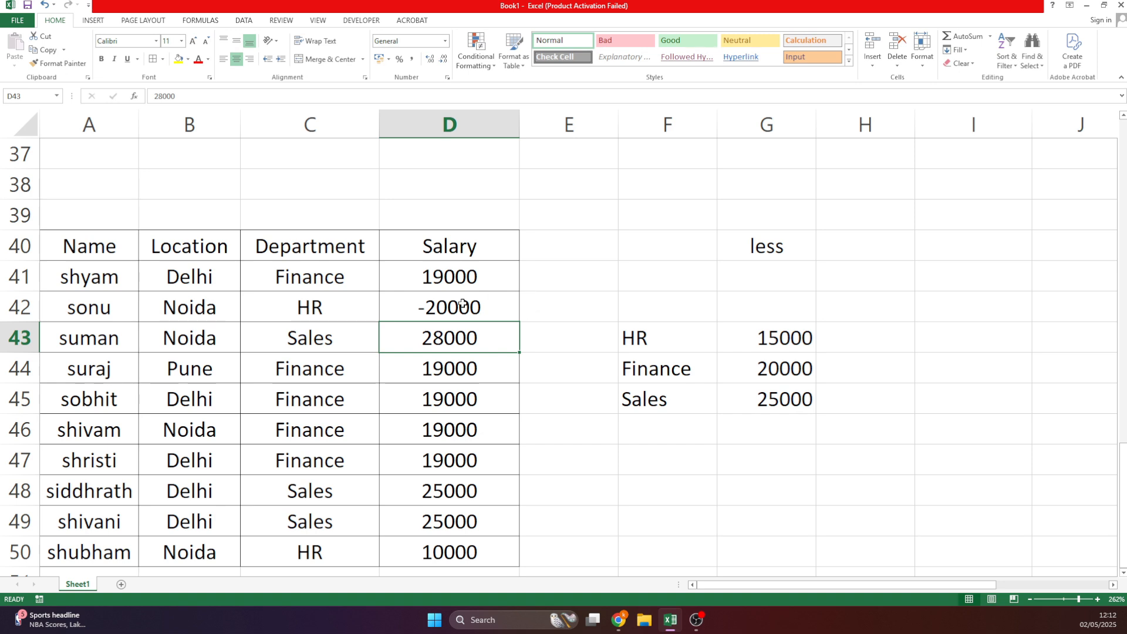
# Set sonu's salary in D42 to 90000 so his department reads Sales, then edit D41.
pyautogui.press('Up')
pyautogui.write('90000')
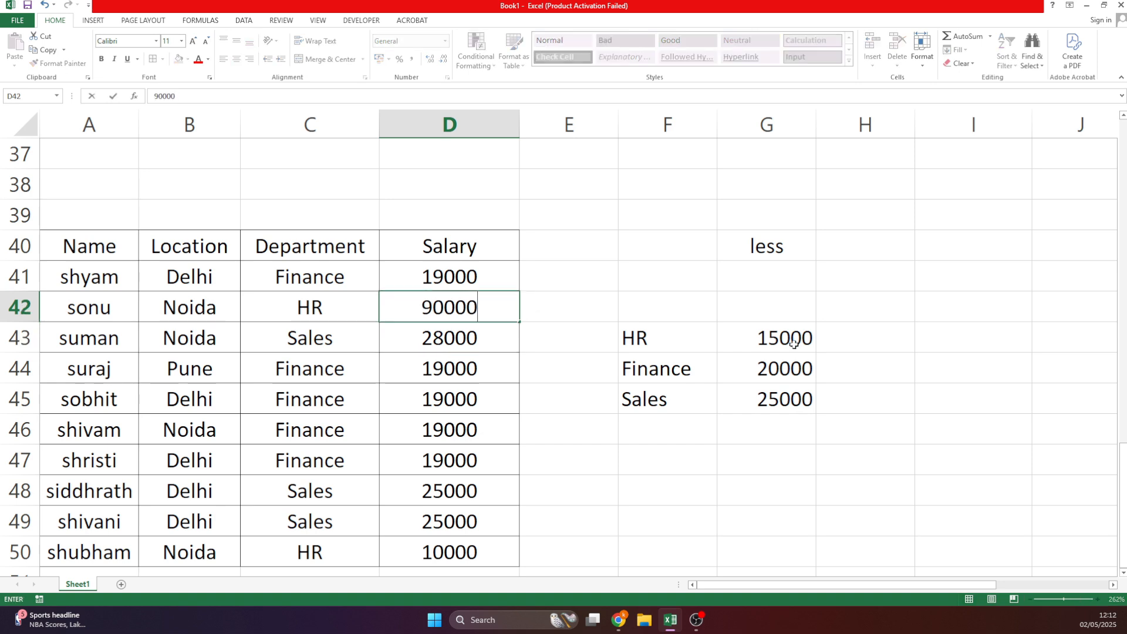
pyautogui.press('Return')
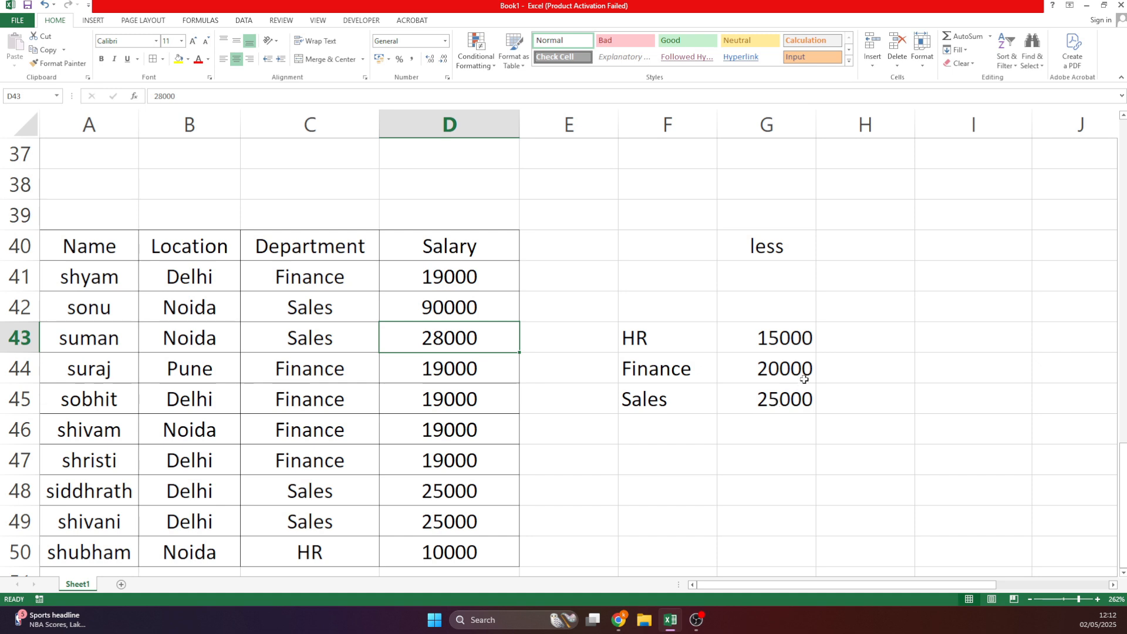
pyautogui.doubleClick(481, 275)
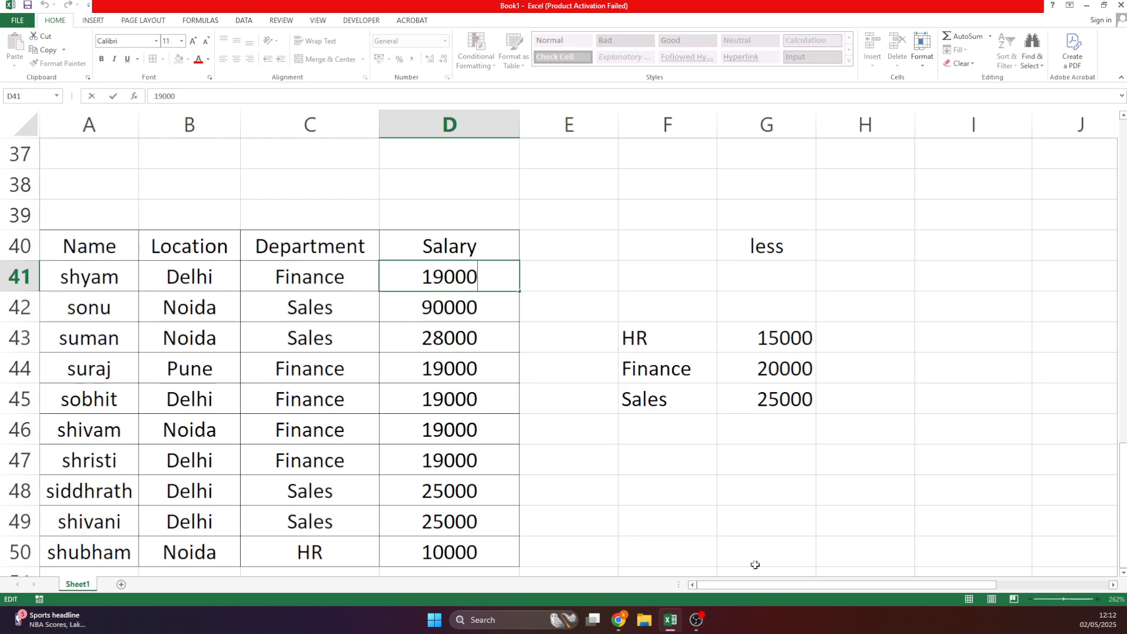
# In C38 above the employee table, begin a new formula with =IF(.
pyautogui.scroll(7, 439, 402)
pyautogui.scroll(4, 443, 383)
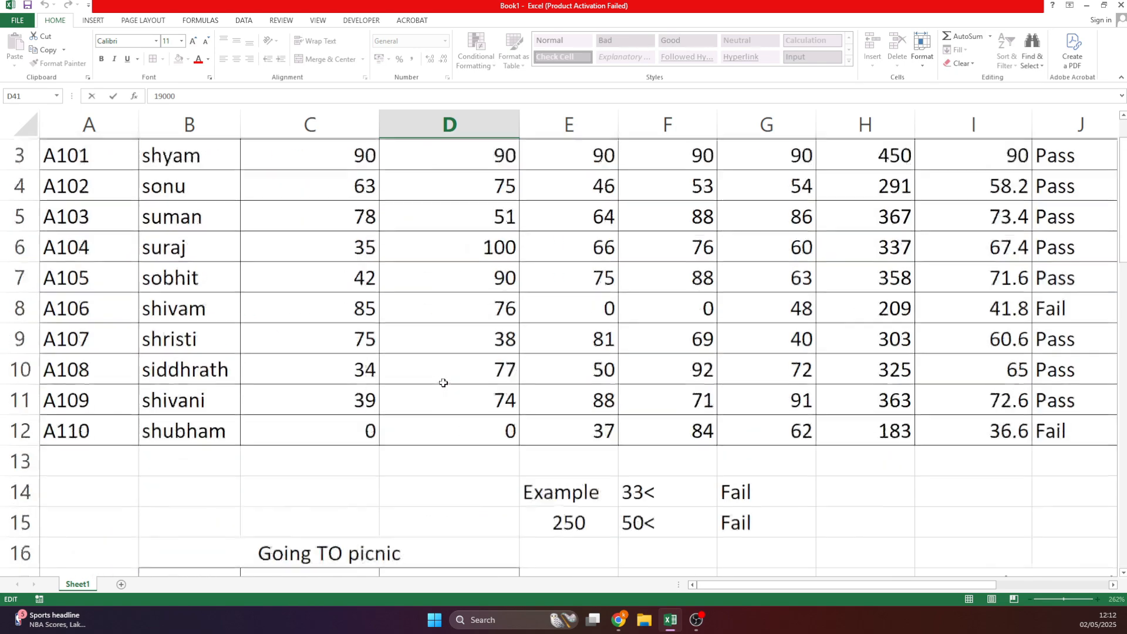
pyautogui.scroll(-11, 443, 376)
pyautogui.scroll(3, 442, 344)
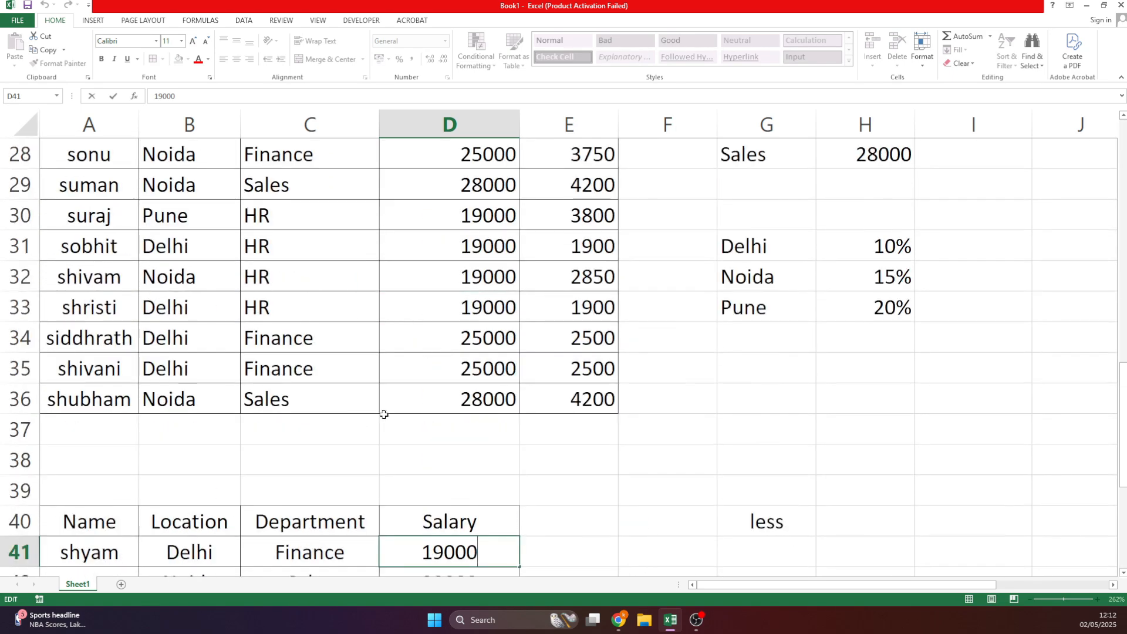
pyautogui.click(370, 447)
pyautogui.write('=IF(')
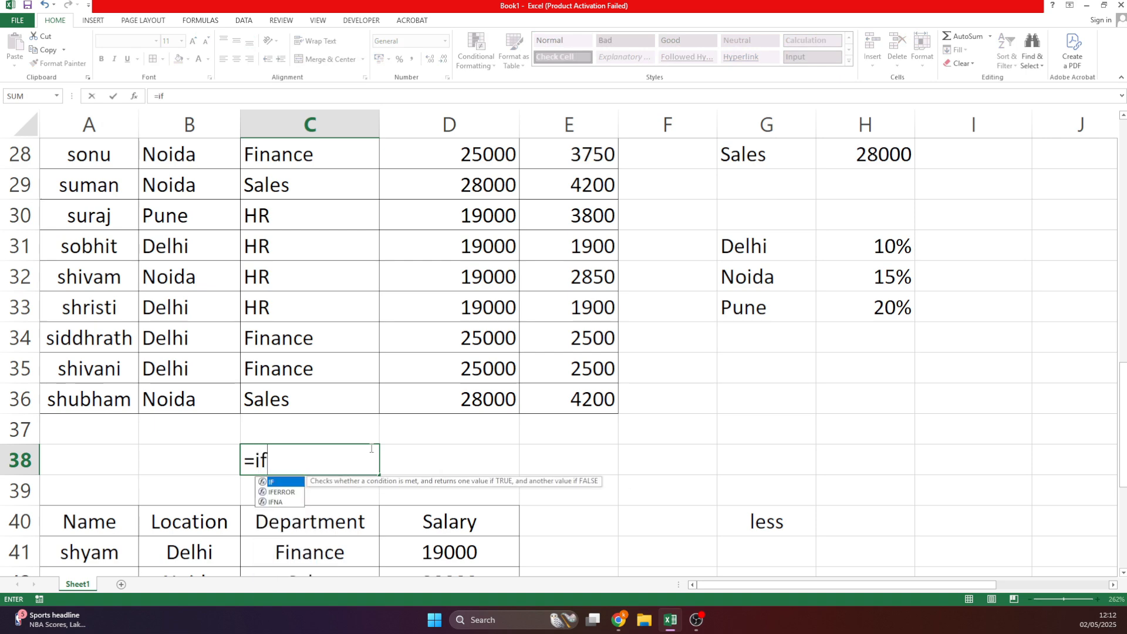